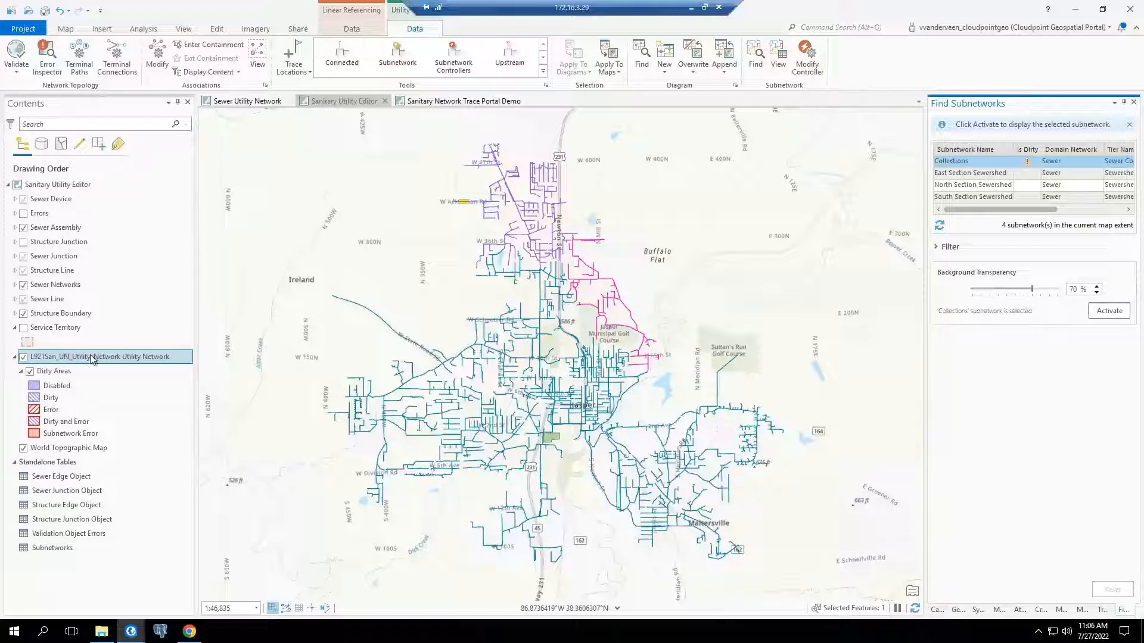
- Open the L921San_UN_Utility_Network layer's properties, enlarge the dialog and review the network properties' General and Network Topology sections
{"action": "right_click", "coordinate": [91, 355]}
{"action": "left_click", "coordinate": [110, 360]}
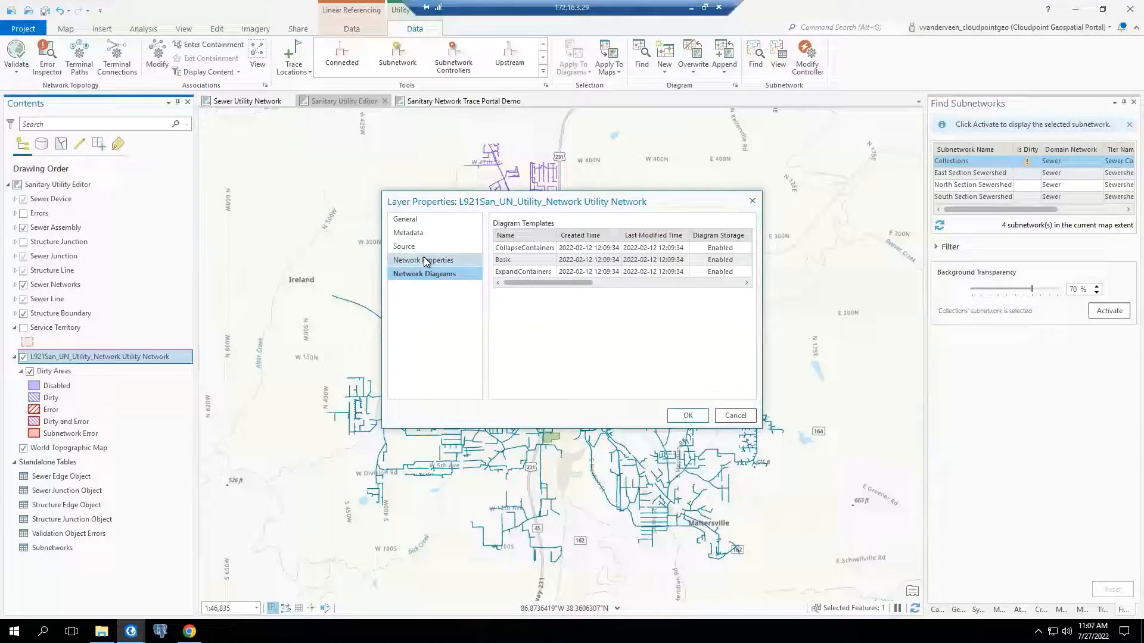
{"action": "left_click", "coordinate": [426, 262]}
{"action": "left_click_drag", "start_coordinate": [760, 424], "coordinate": [969, 424]}
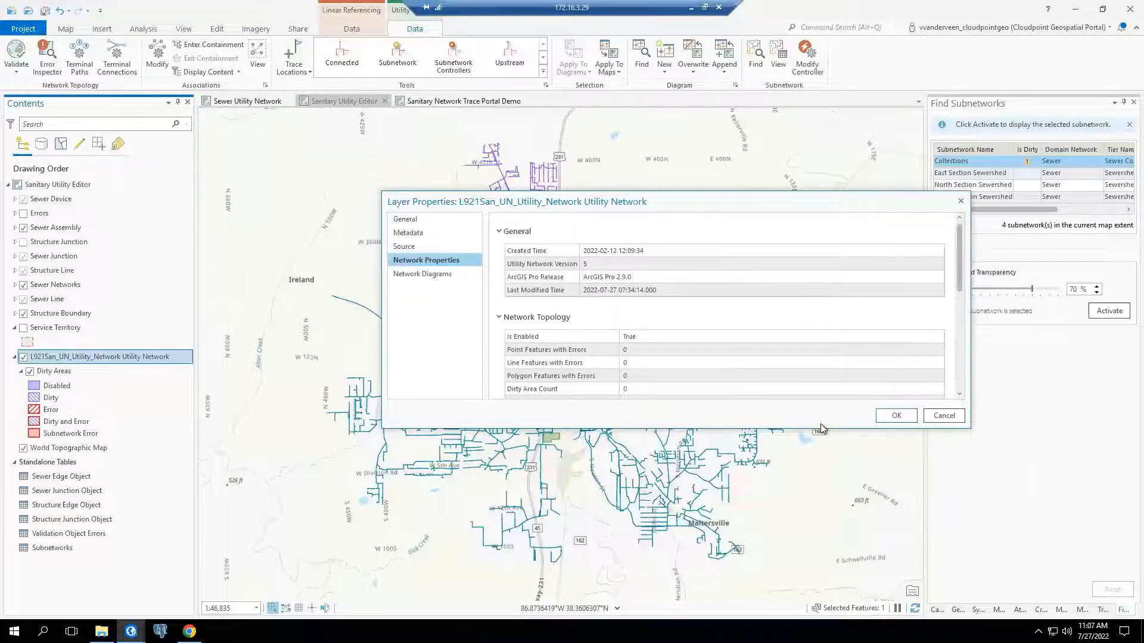
{"action": "left_click_drag", "start_coordinate": [819, 428], "coordinate": [820, 542]}
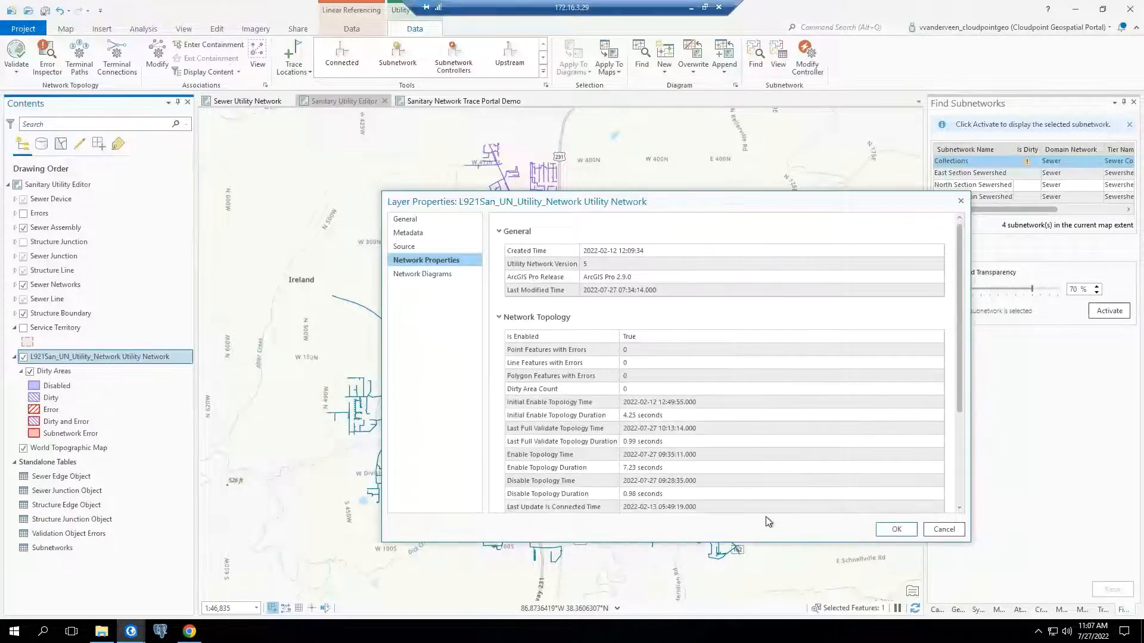
{"action": "left_click_drag", "start_coordinate": [705, 193], "coordinate": [702, 131]}
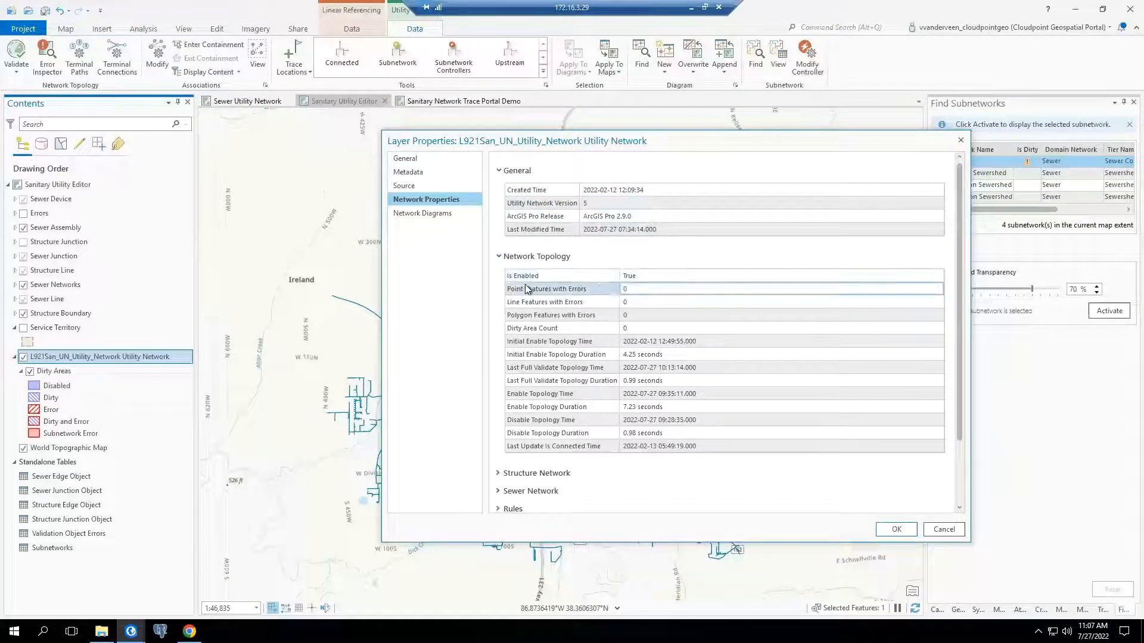
{"action": "left_click", "coordinate": [691, 276]}
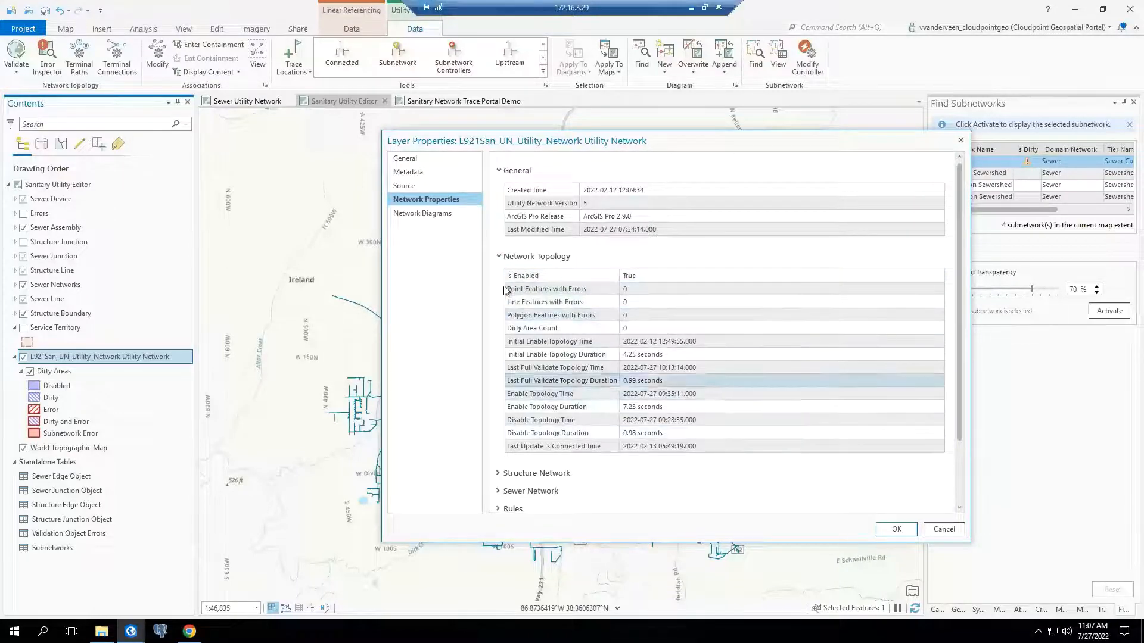
{"action": "left_click", "coordinate": [502, 256]}
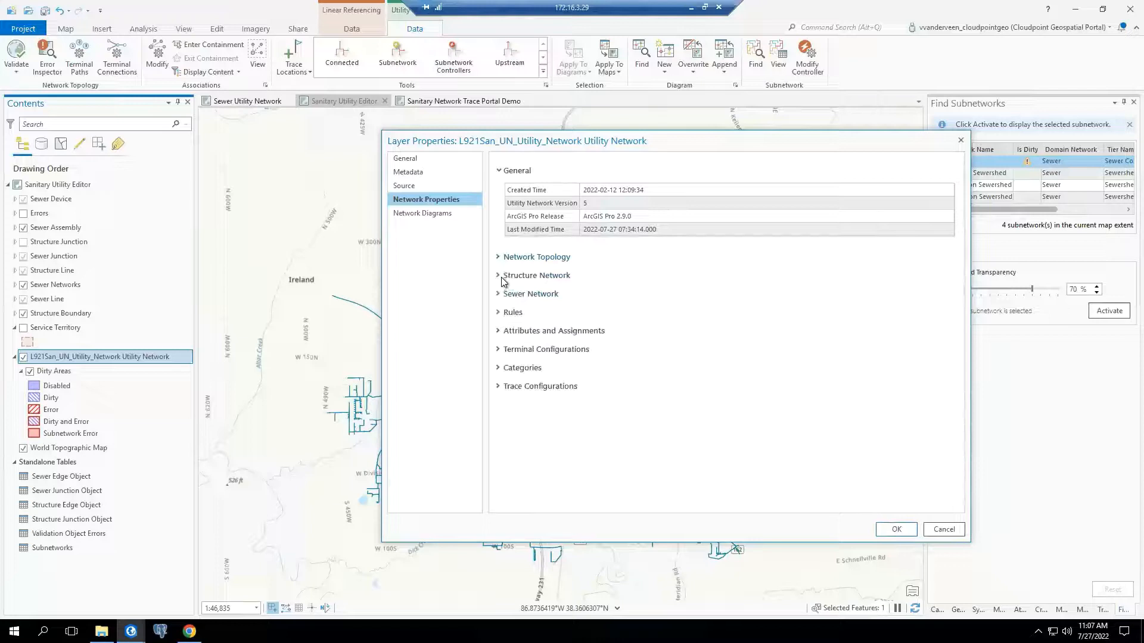
- Examine the Structure Network section, including the asset groups, asset types and association roles defined under Structure Junction
{"action": "left_click", "coordinate": [504, 278]}
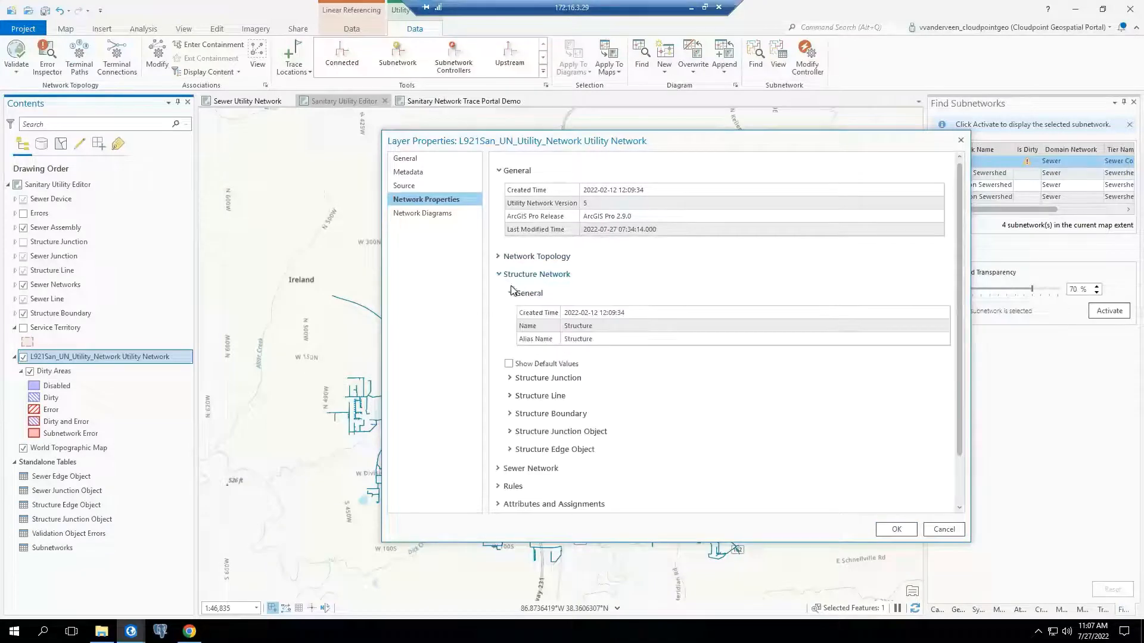
{"action": "left_click", "coordinate": [509, 377]}
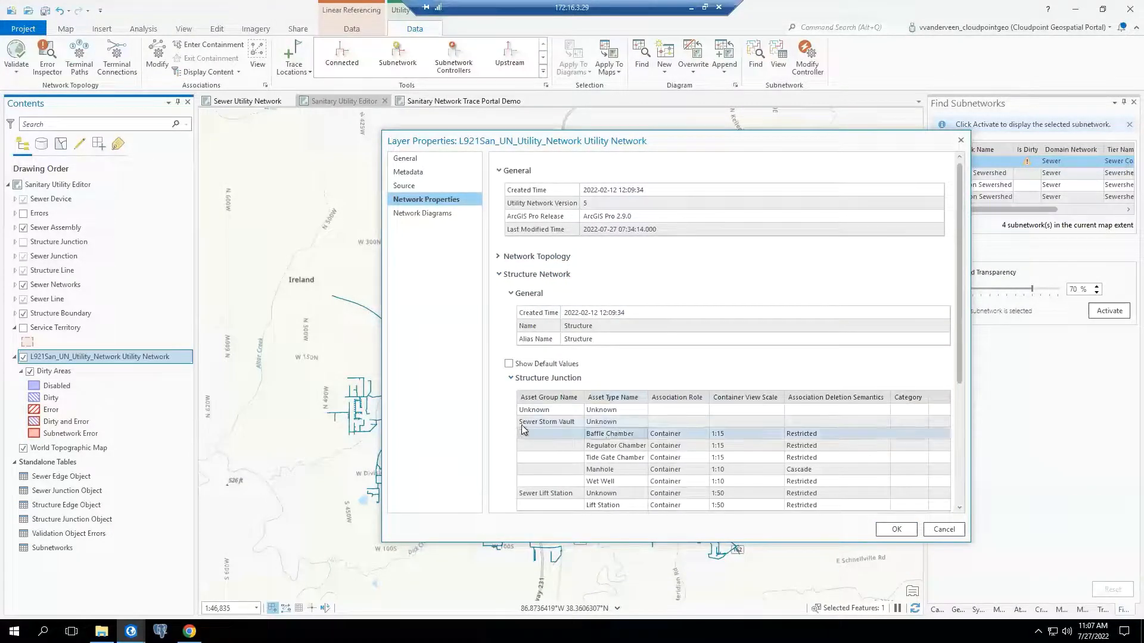
{"action": "left_click", "coordinate": [509, 377]}
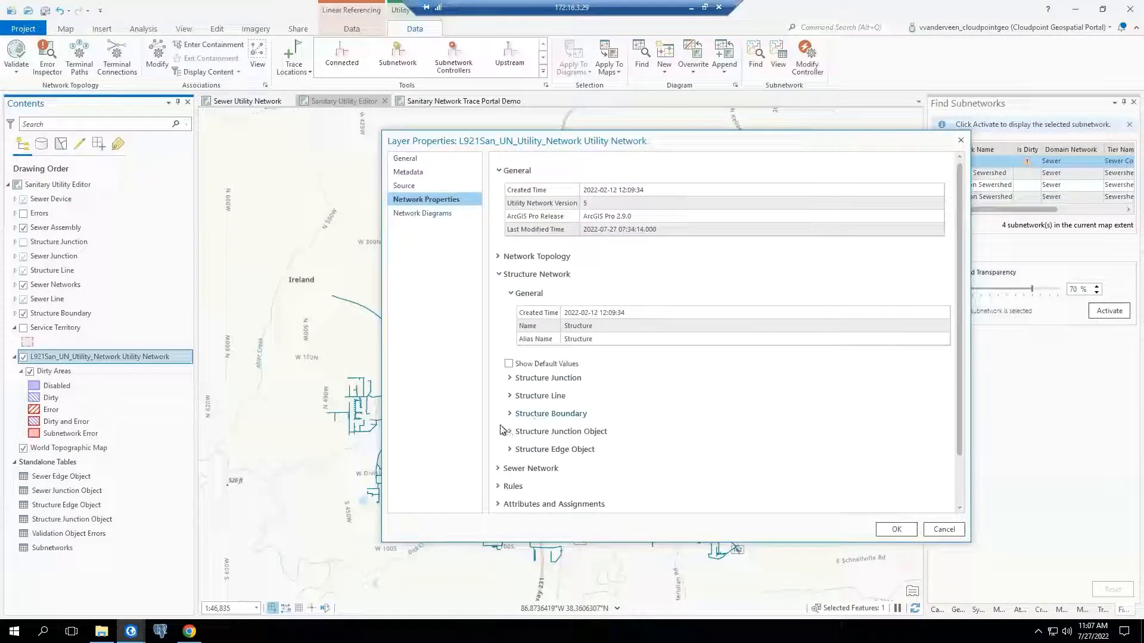
{"action": "left_click", "coordinate": [497, 275]}
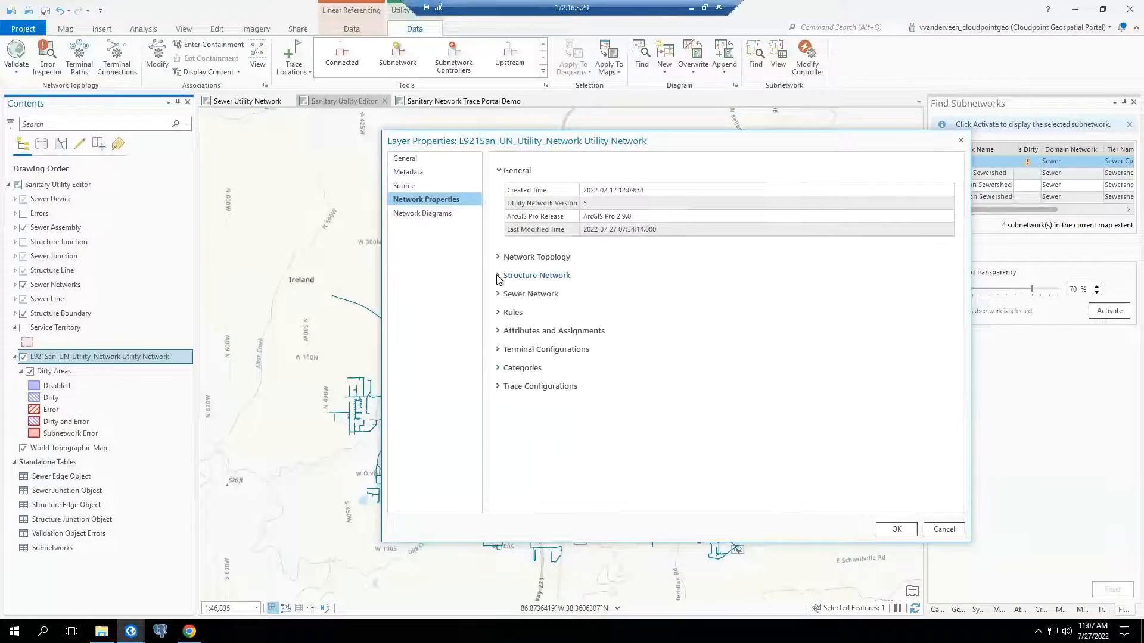
- Examine the utility network's junction-junction connectivity rules, including the From and To classes, asset groups, asset types and terminals
{"action": "left_click", "coordinate": [498, 313]}
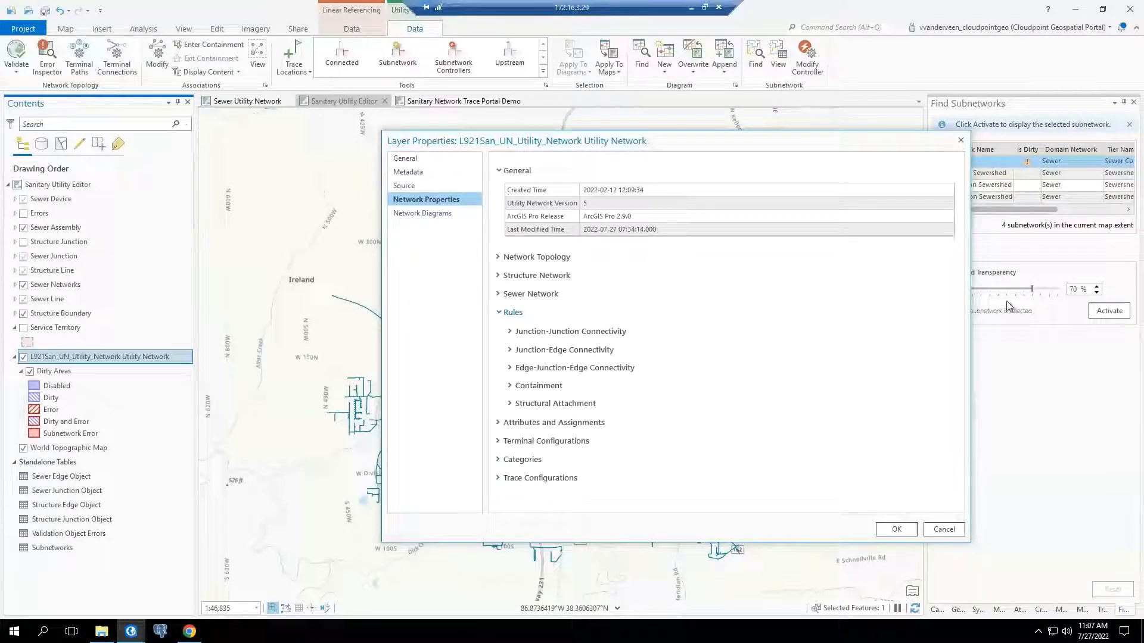
{"action": "left_click", "coordinate": [509, 332]}
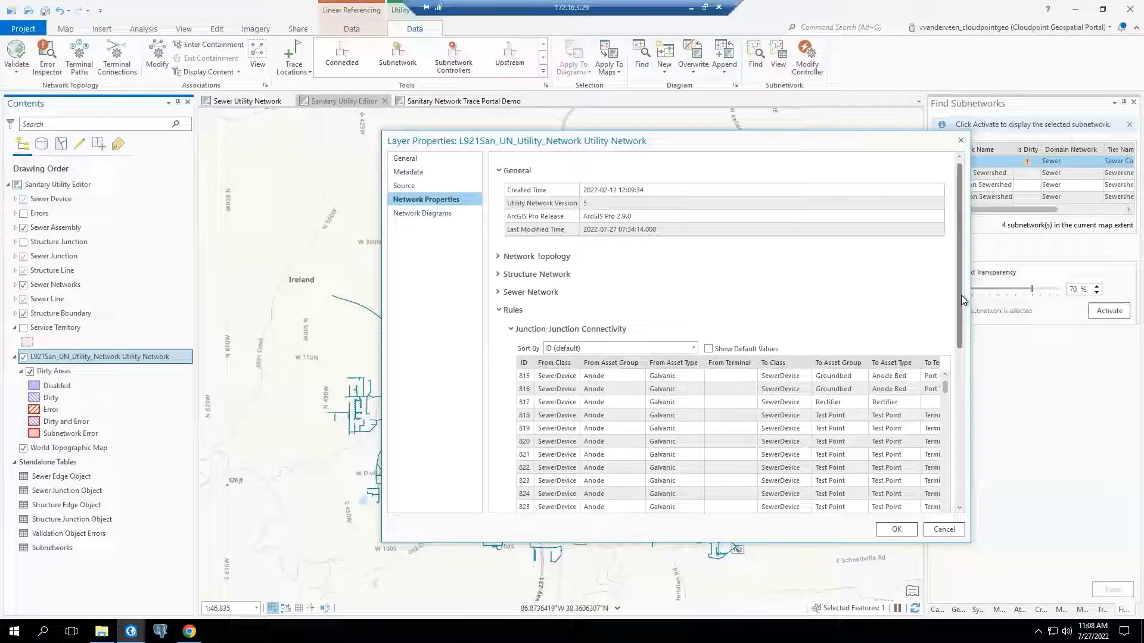
{"action": "left_click_drag", "start_coordinate": [959, 297], "coordinate": [957, 313]}
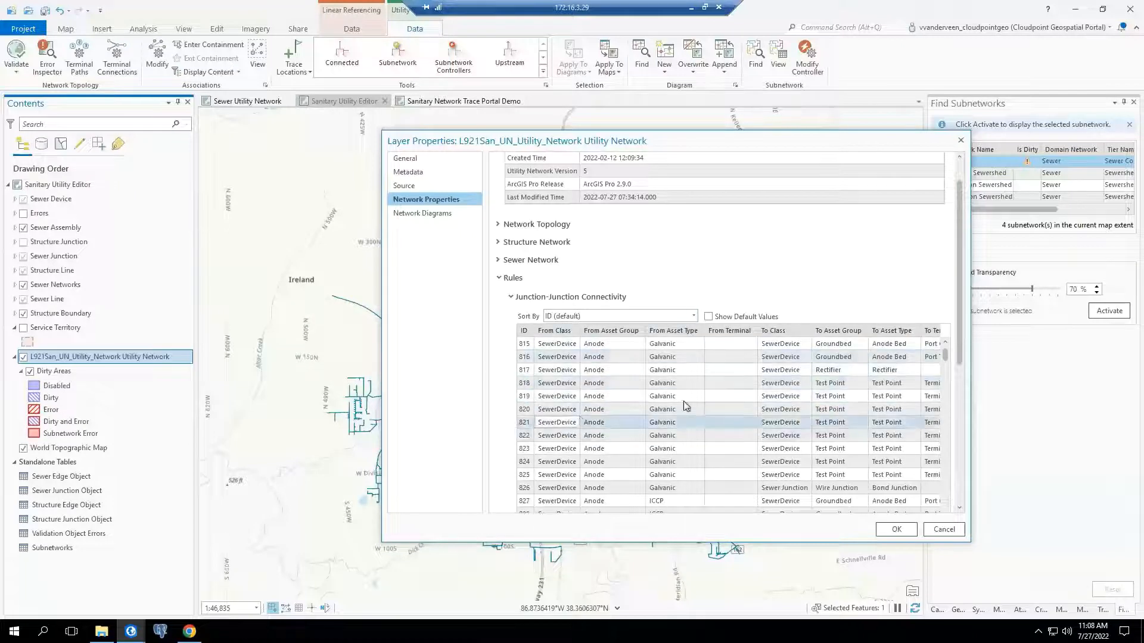
{"action": "left_click_drag", "start_coordinate": [945, 355], "coordinate": [958, 407]}
{"action": "left_click_drag", "start_coordinate": [753, 508], "coordinate": [915, 501]}
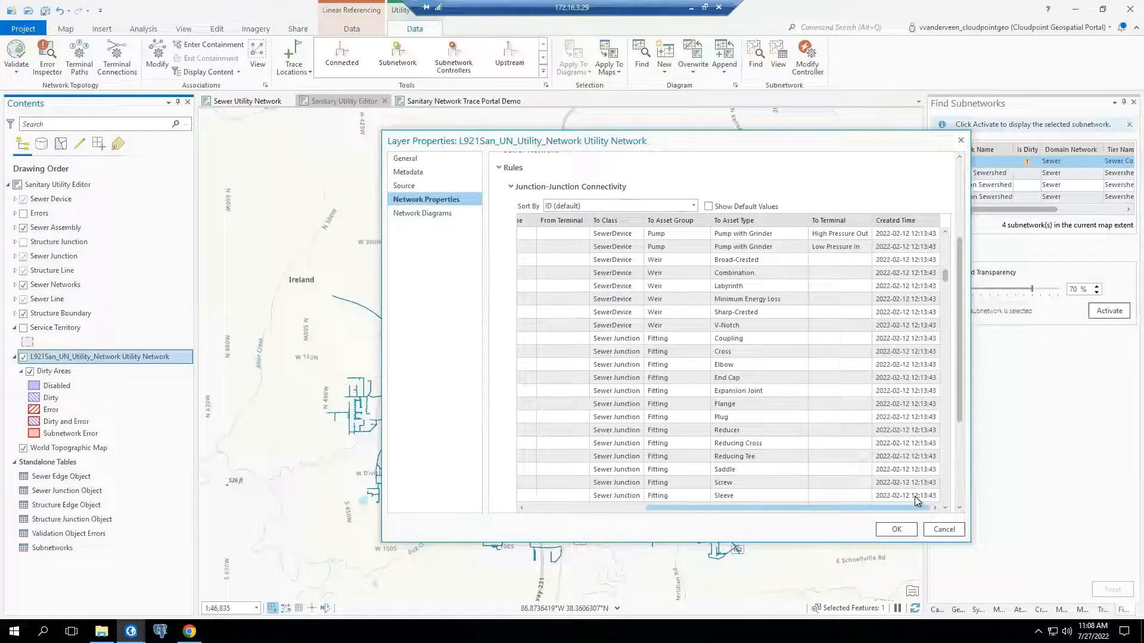
{"action": "left_click", "coordinate": [833, 234]}
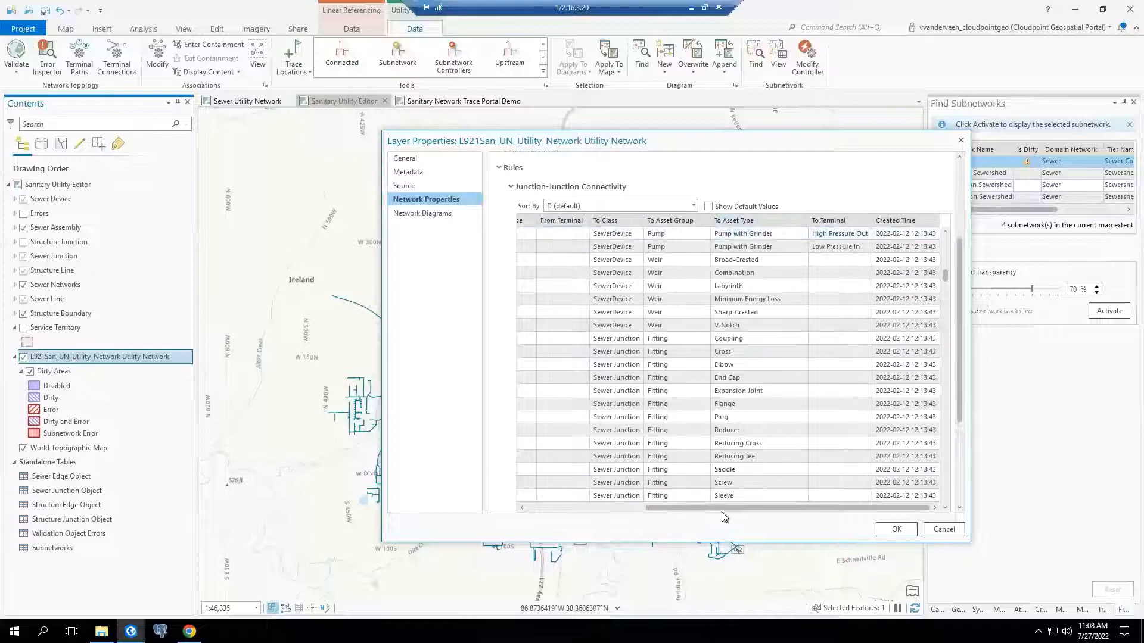
{"action": "left_click_drag", "start_coordinate": [755, 509], "coordinate": [637, 510]}
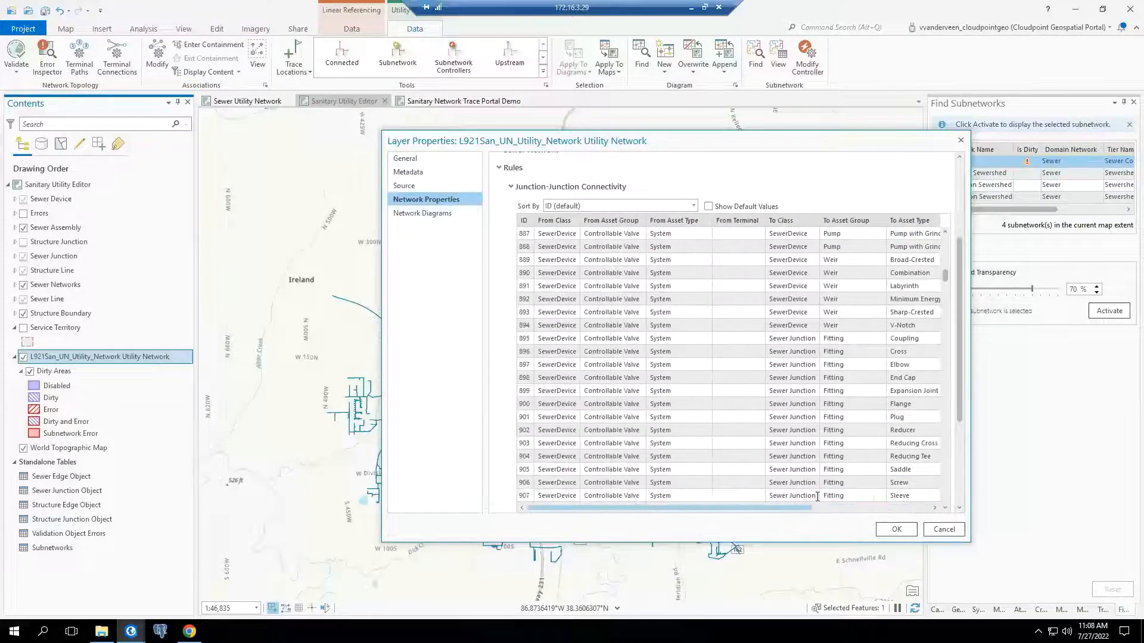
{"action": "left_click", "coordinate": [508, 188]}
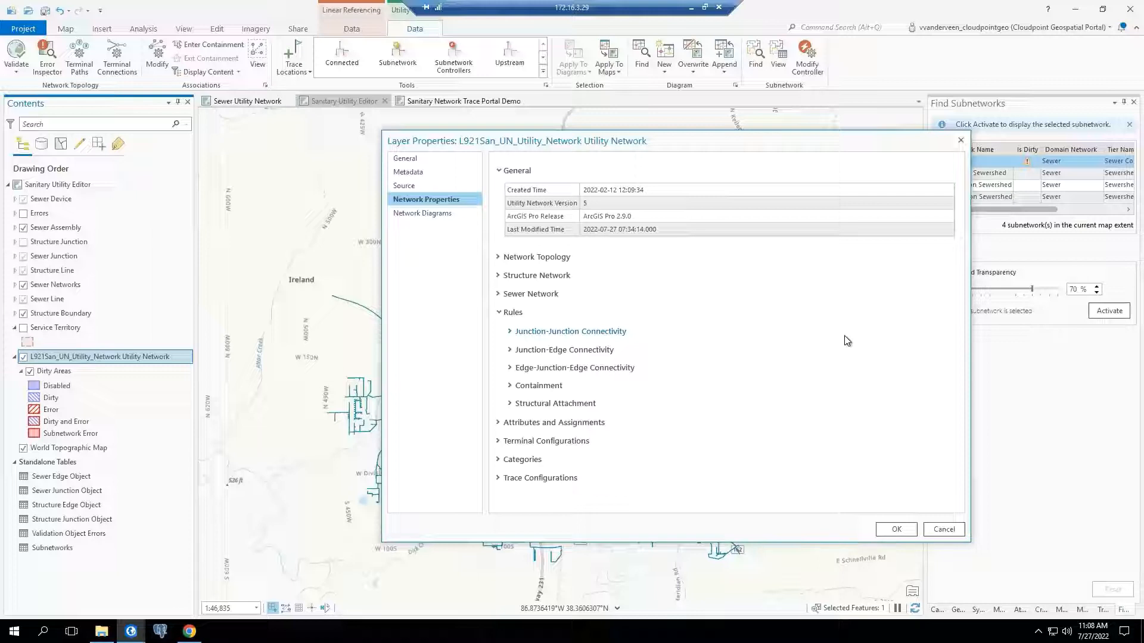
{"action": "left_click", "coordinate": [498, 312]}
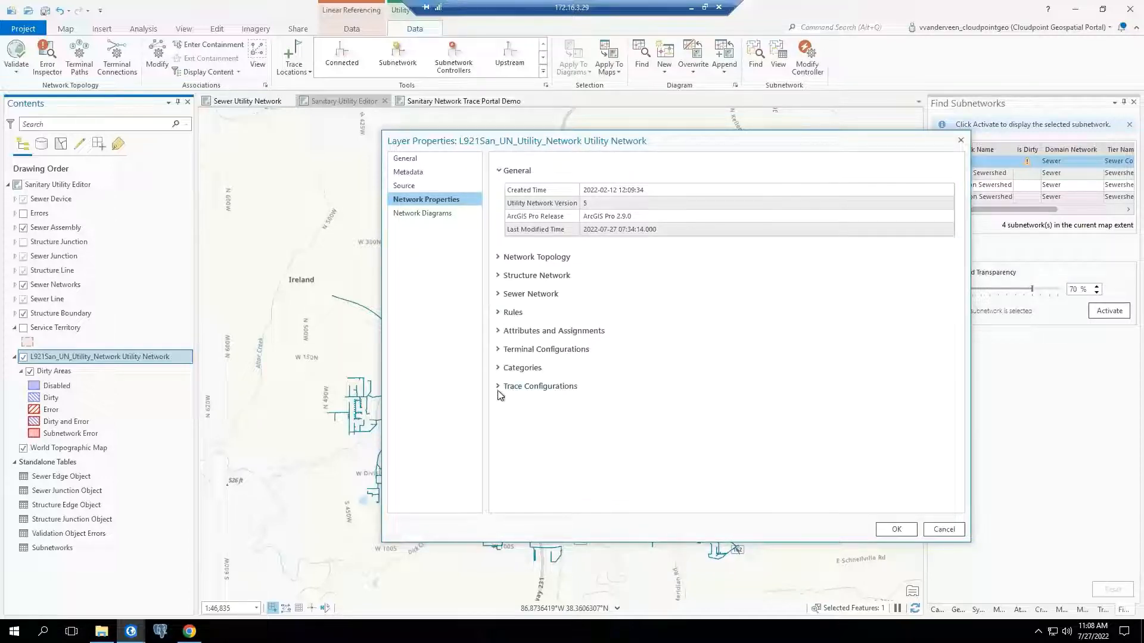
- Review the network's attributes and assignments and its terminal configurations, including Pressure Reducing, Pressure Increasing and Pipe Directional Dual Terminal
{"action": "left_click", "coordinate": [500, 332]}
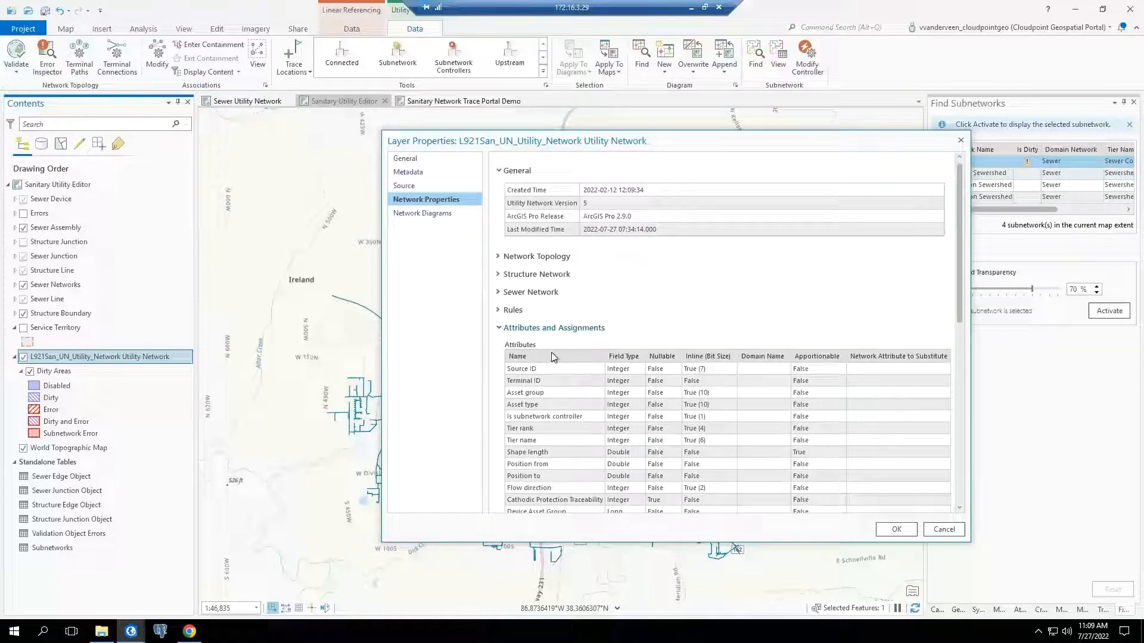
{"action": "left_click", "coordinate": [499, 328]}
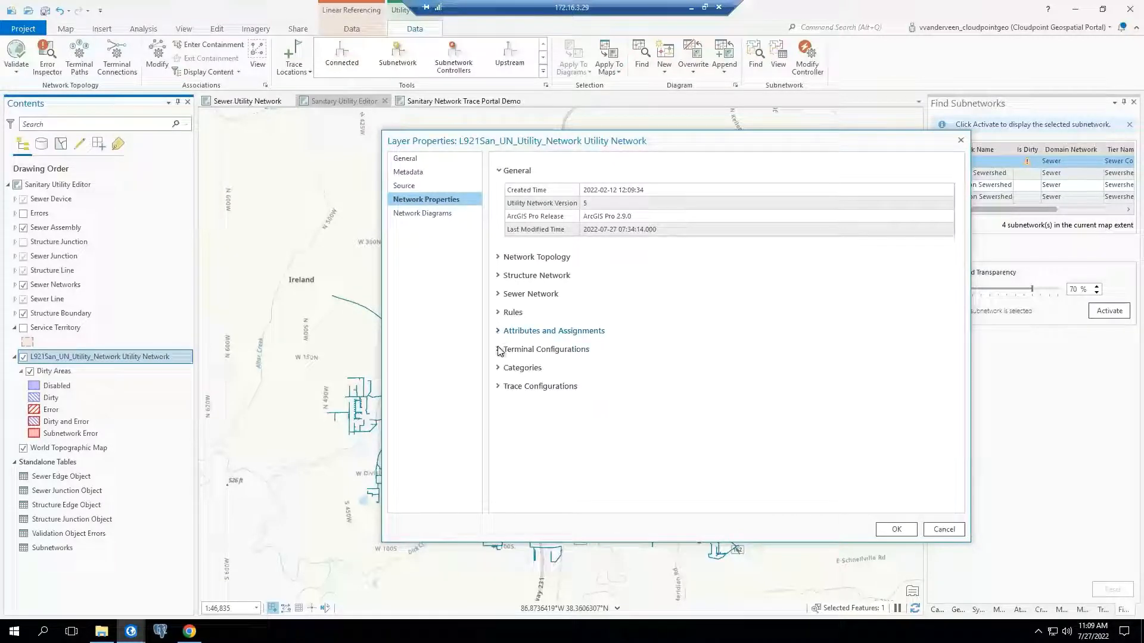
{"action": "left_click", "coordinate": [499, 349]}
{"action": "left_click", "coordinate": [535, 385]}
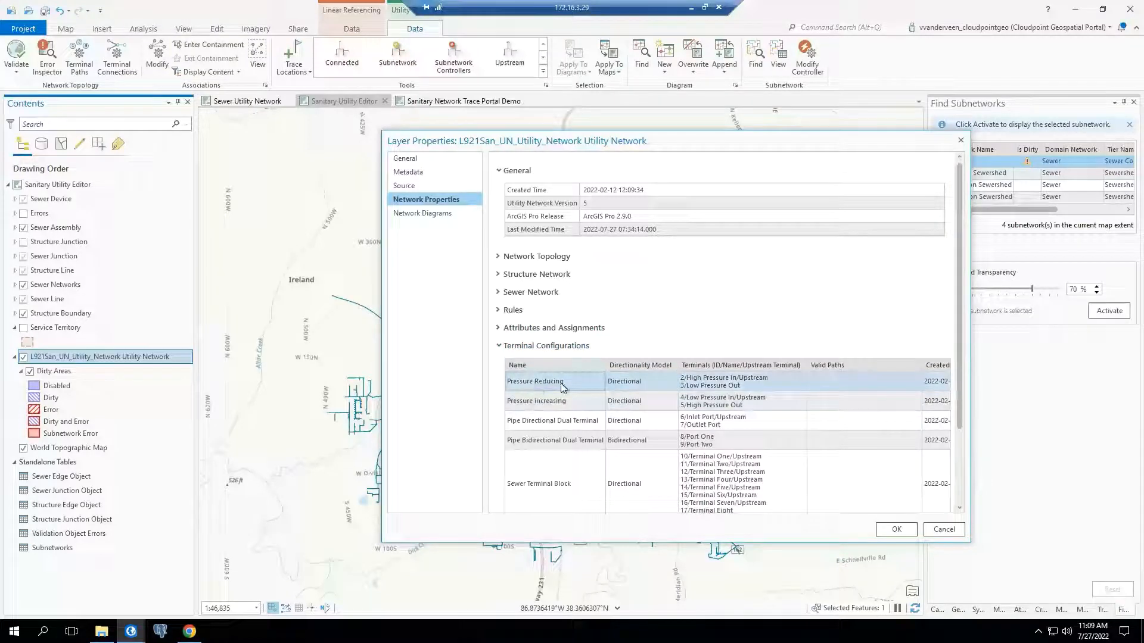
{"action": "left_click", "coordinate": [576, 400]}
{"action": "left_click", "coordinate": [563, 424]}
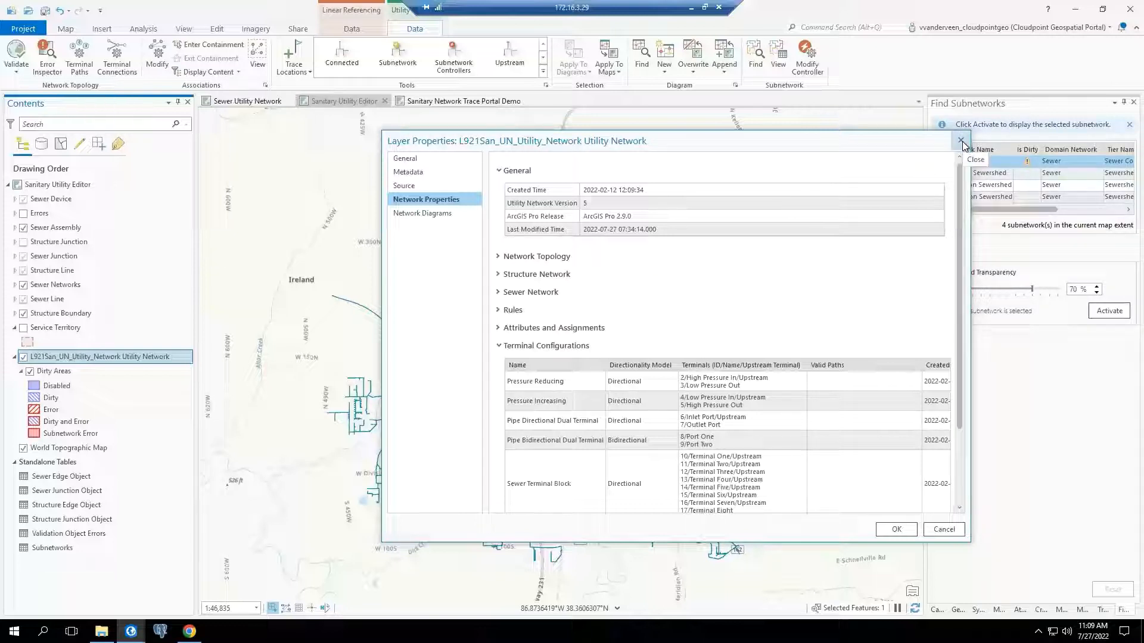
- Review the CollapseContainers, Basic and ExpandContainers diagram templates under Network Diagrams, and close the layer properties
{"action": "left_click", "coordinate": [437, 215]}
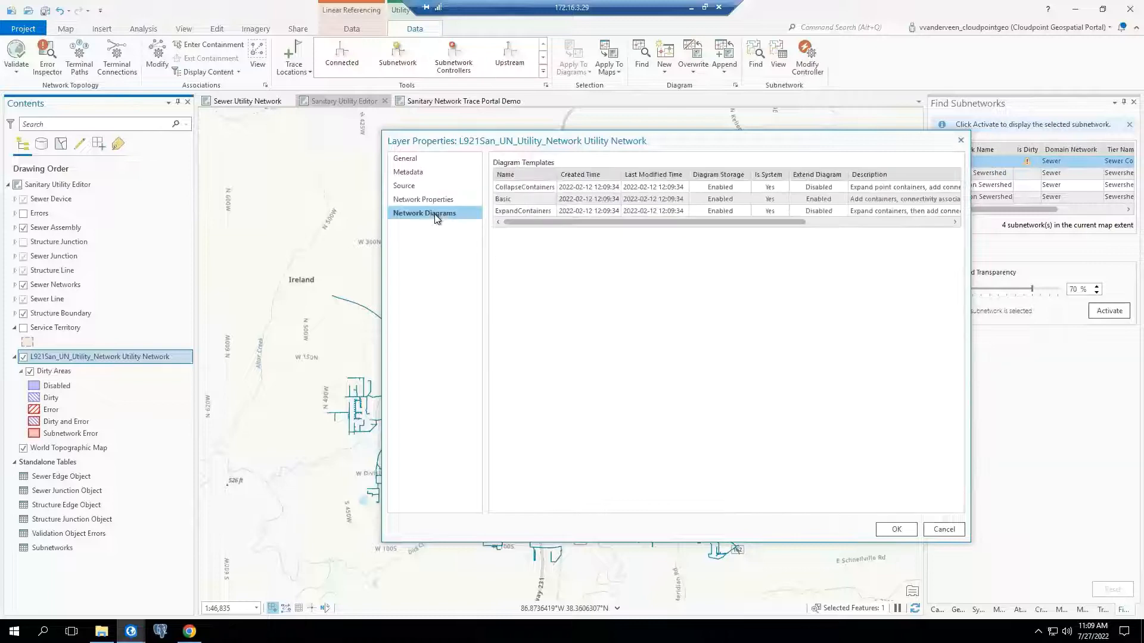
{"action": "left_click", "coordinate": [519, 187]}
{"action": "left_click", "coordinate": [521, 199]}
{"action": "left_click", "coordinate": [522, 211]}
{"action": "left_click", "coordinate": [962, 143]}
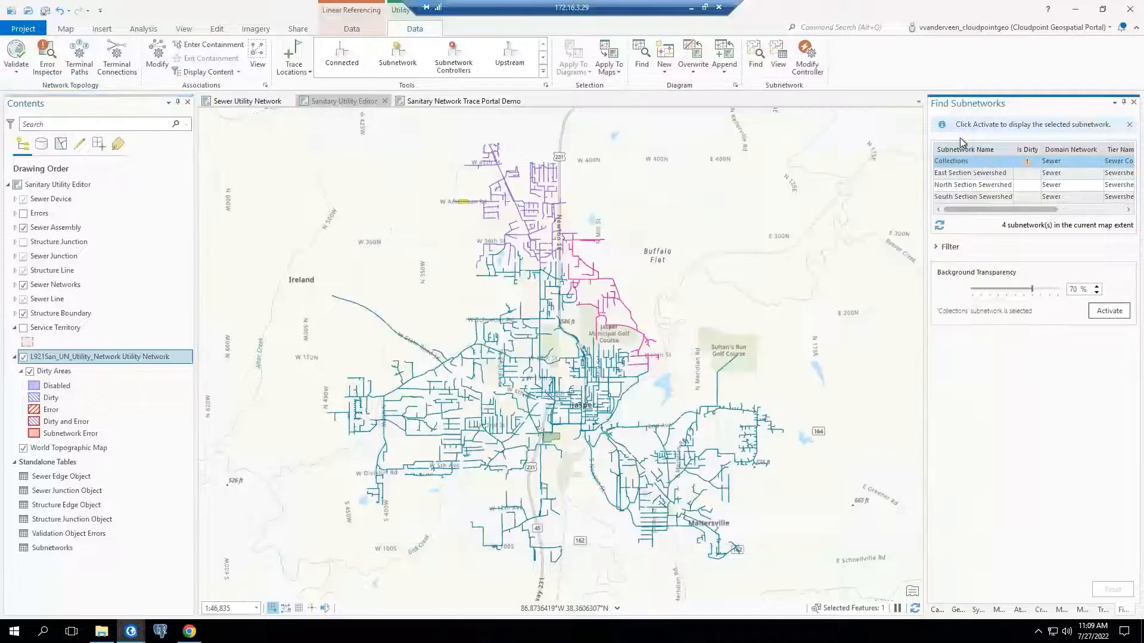
- Switch to the Sewer Utility Network map and show the contents of the Utility Network Tools toolbox in Geoprocessing
{"action": "left_click", "coordinate": [240, 104]}
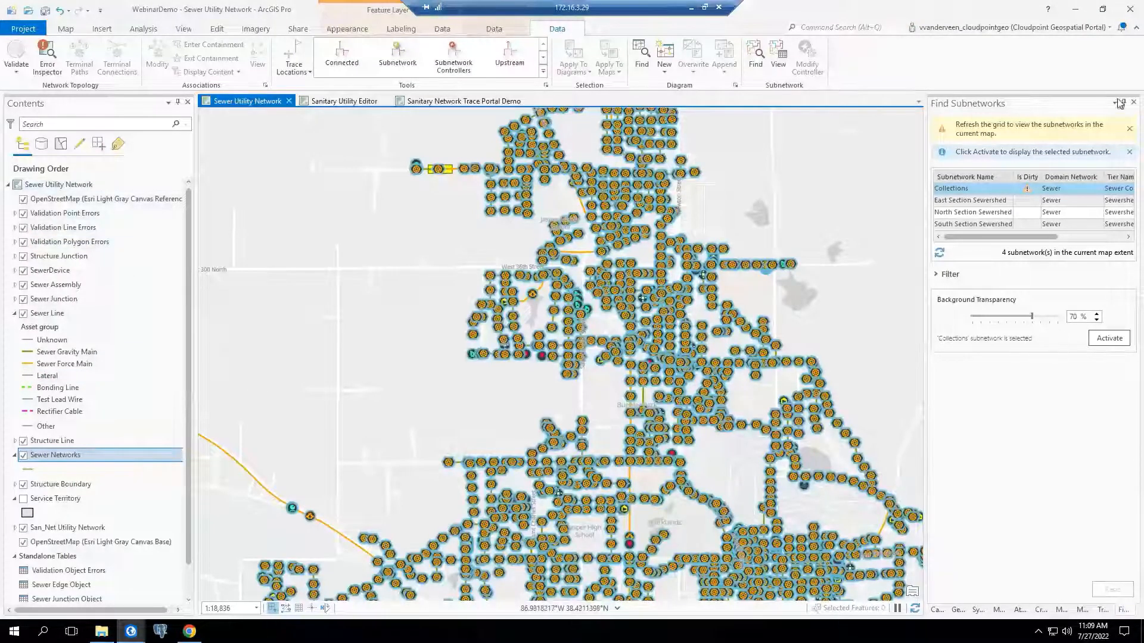
{"action": "left_click", "coordinate": [1127, 129]}
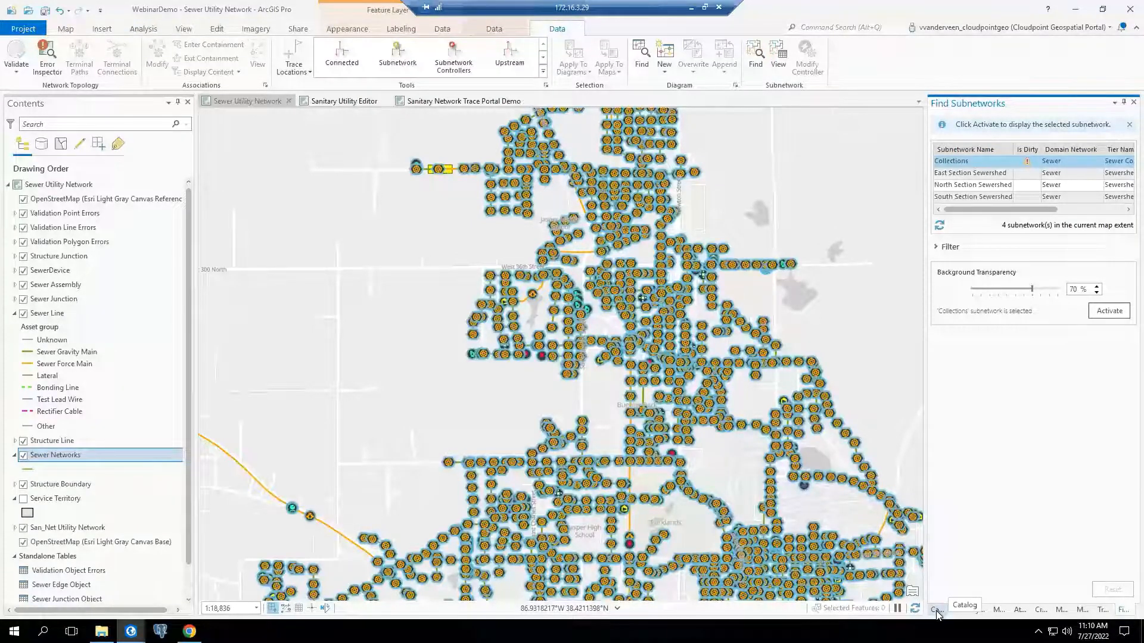
{"action": "left_click", "coordinate": [958, 610]}
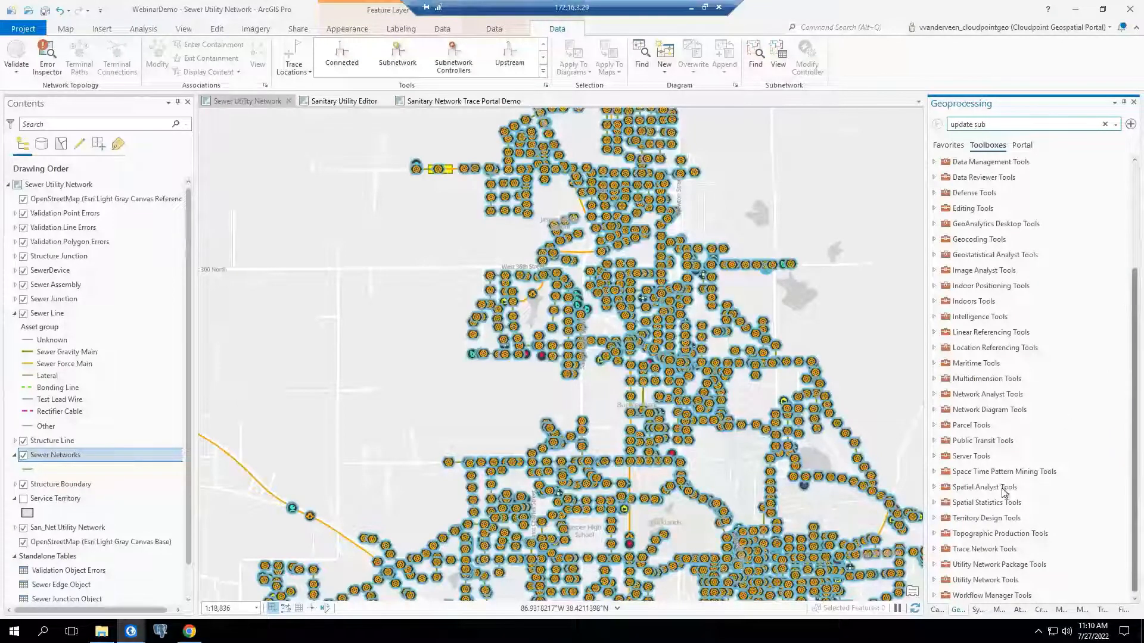
{"action": "left_click", "coordinate": [934, 581]}
{"action": "scroll", "coordinate": [1061, 488], "scroll_direction": "down", "scroll_amount": 3}
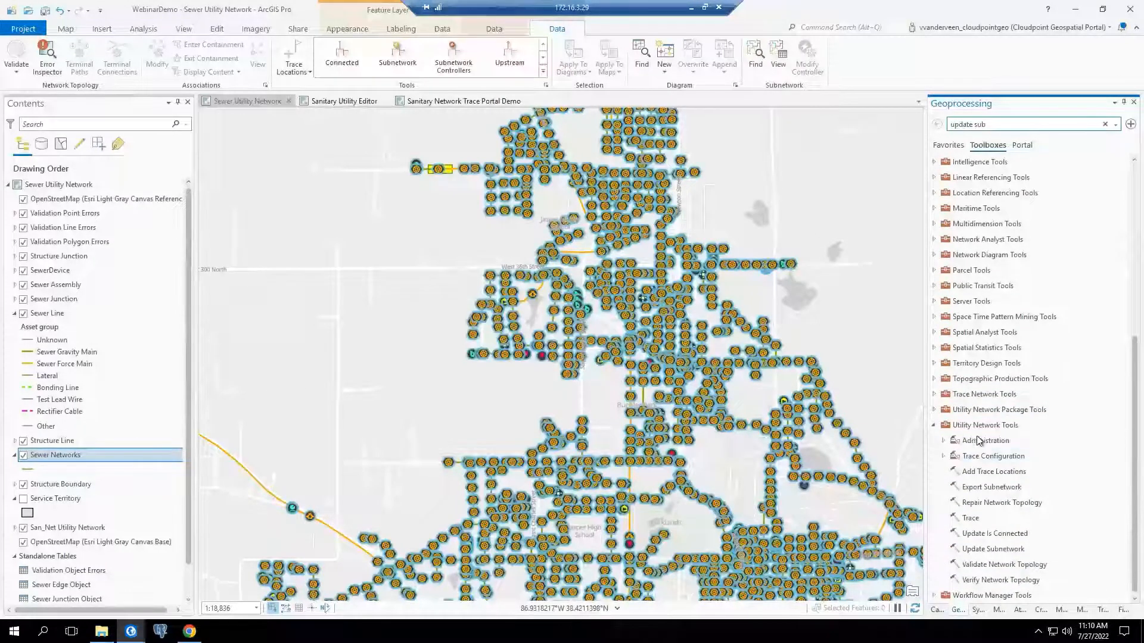
- Look through the tools in the Administration toolset of Utility Network Tools, and collapse the toolset again
{"action": "left_click", "coordinate": [944, 441]}
{"action": "left_click", "coordinate": [942, 412]}
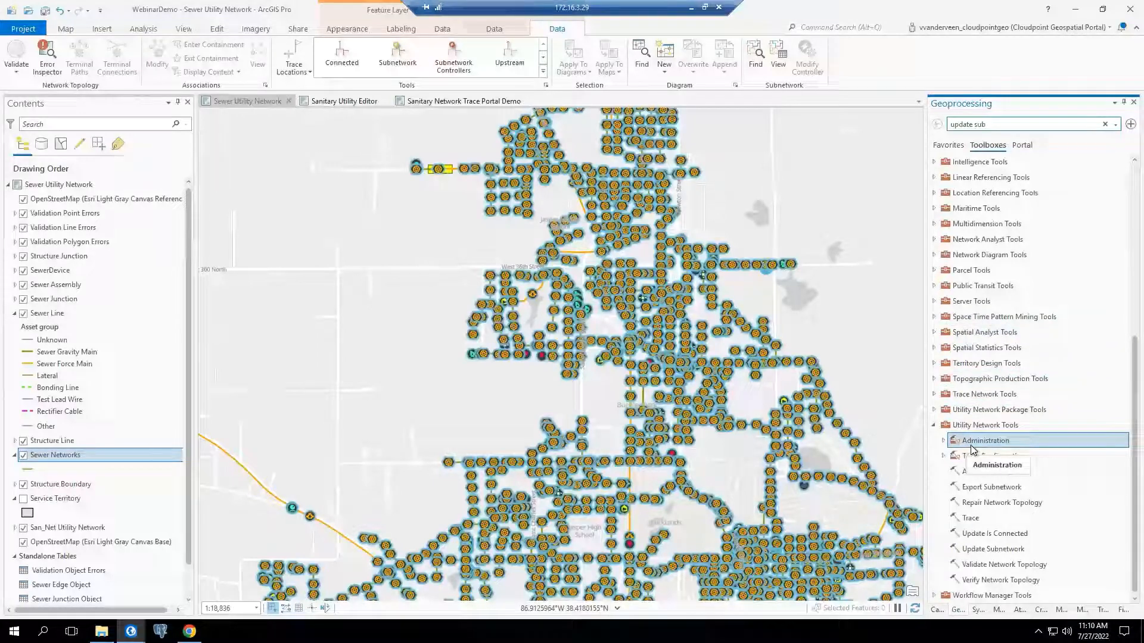
{"action": "left_click", "coordinate": [944, 441]}
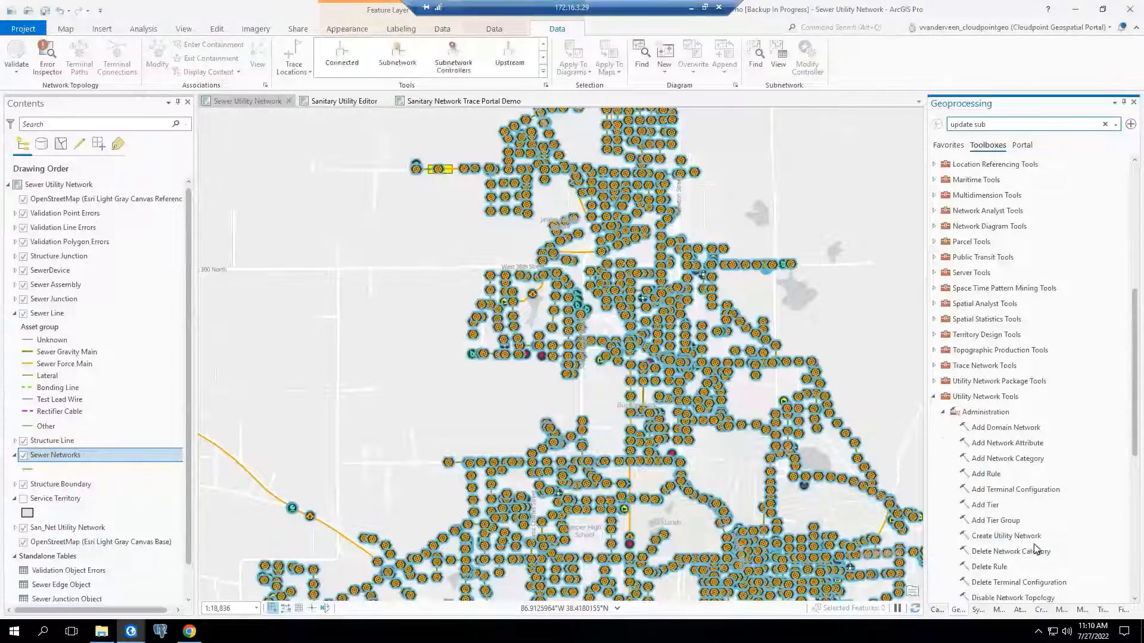
{"action": "scroll", "coordinate": [1041, 513], "scroll_direction": "down", "scroll_amount": 2}
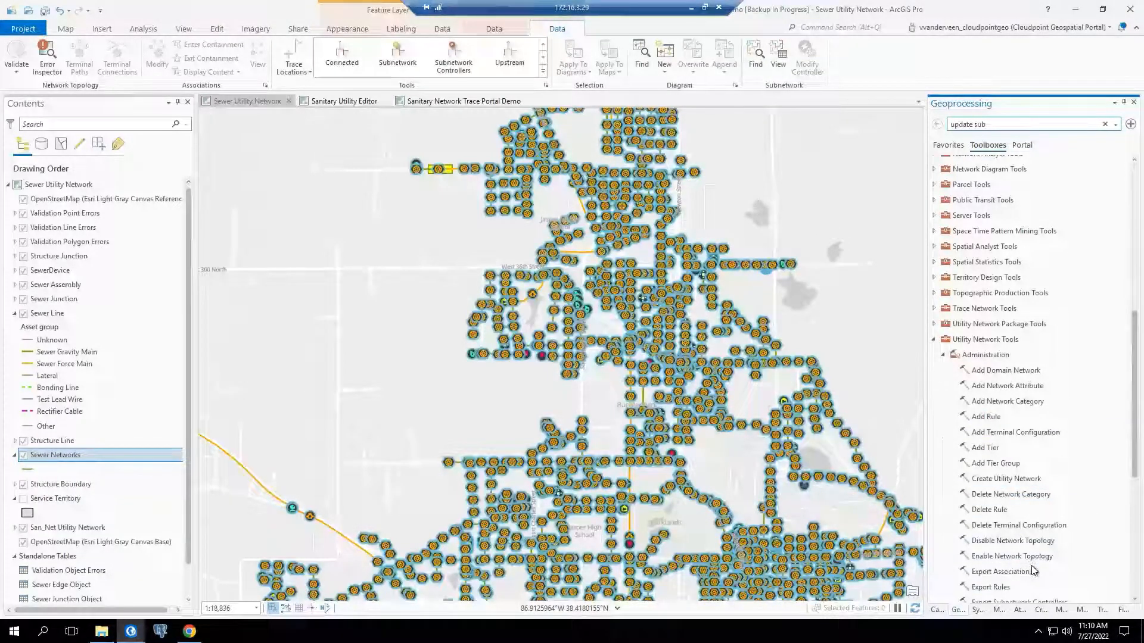
{"action": "scroll", "coordinate": [1031, 571], "scroll_direction": "down", "scroll_amount": 1}
{"action": "left_click", "coordinate": [1020, 528]}
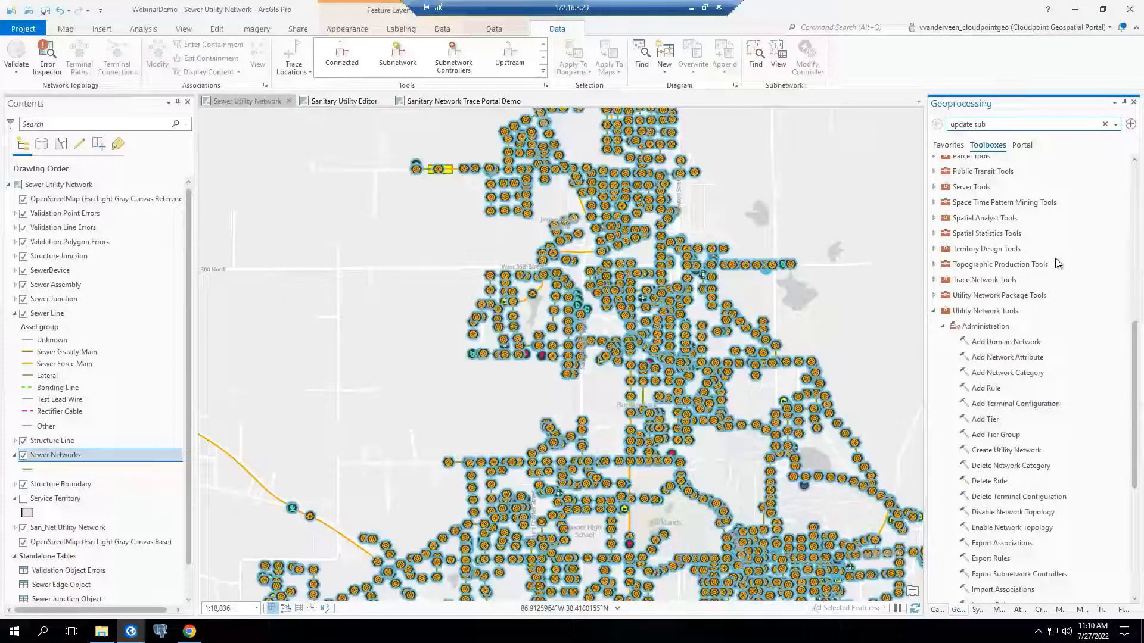
{"action": "left_click", "coordinate": [942, 327]}
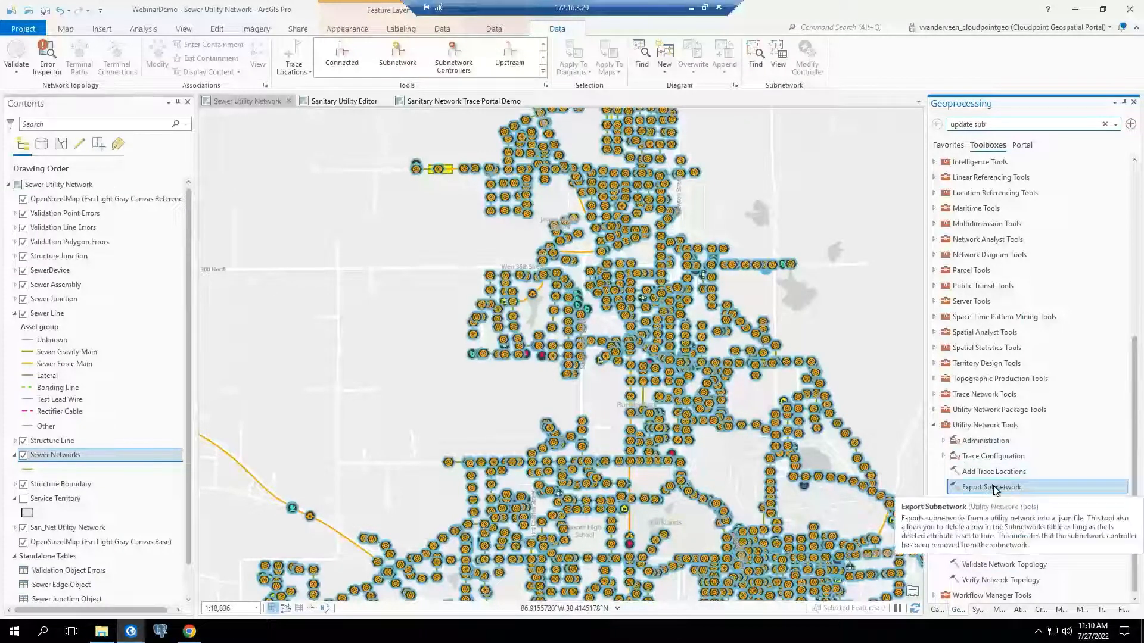
- Return to the Sanitary Utility Editor map and locate the Update Subnetwork tool among the Utility Network Tools
{"action": "left_click", "coordinate": [356, 103]}
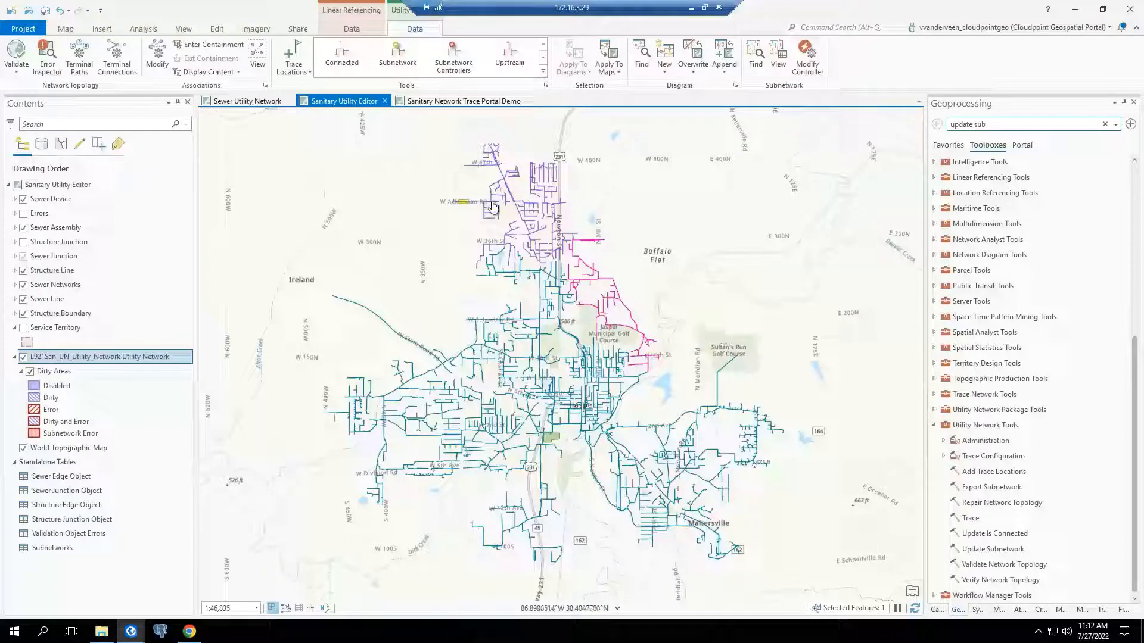
{"action": "left_click", "coordinate": [1002, 552]}
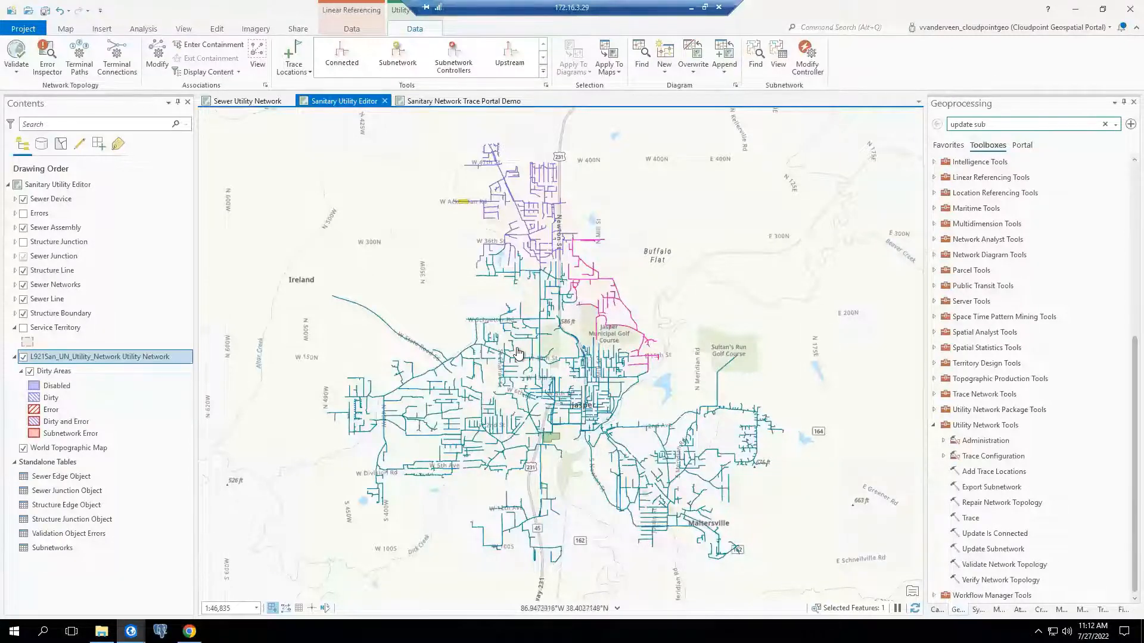
- Hide the Sewer Networks layer and select the manhole at the north edge of Jasper High School
{"action": "scroll", "coordinate": [518, 353], "scroll_direction": "up", "scroll_amount": 3}
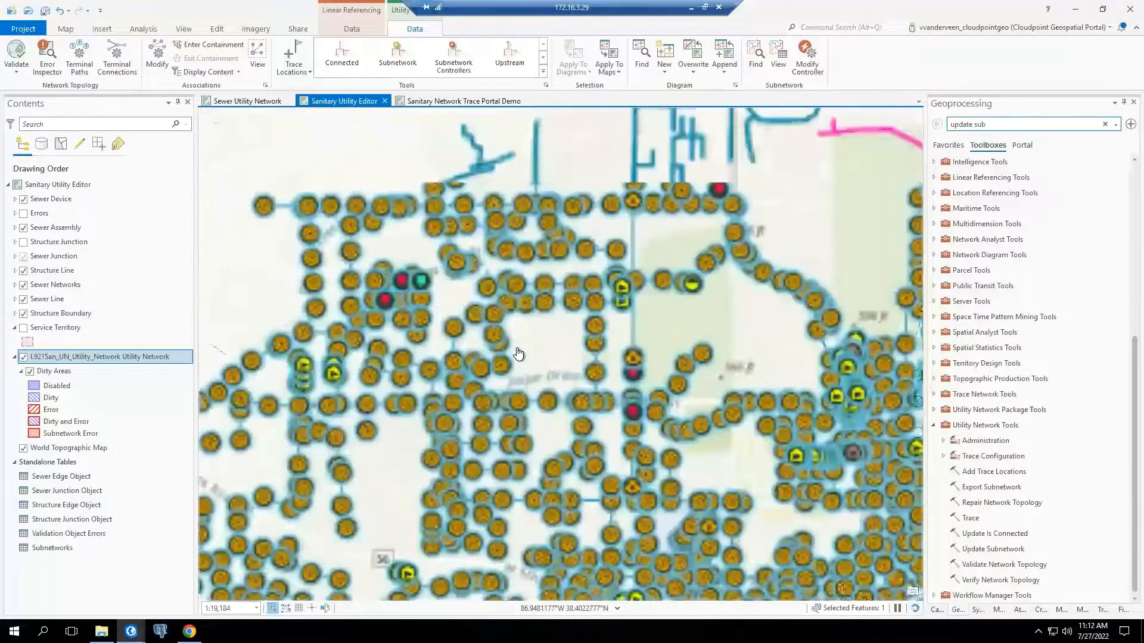
{"action": "scroll", "coordinate": [517, 352], "scroll_direction": "up", "scroll_amount": 5}
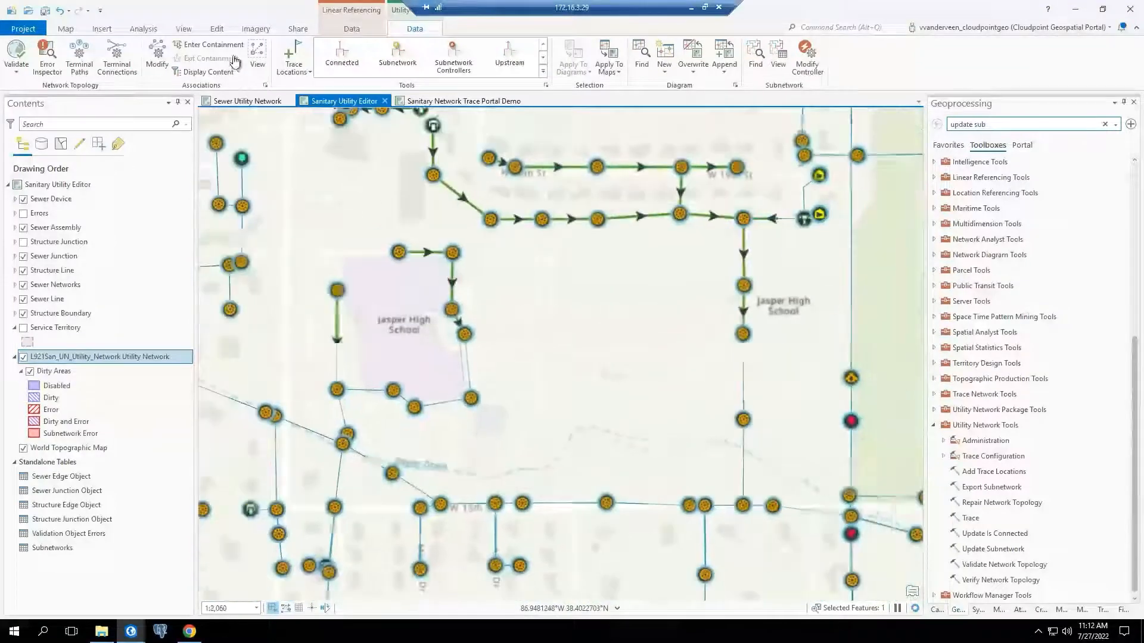
{"action": "left_click", "coordinate": [217, 29]}
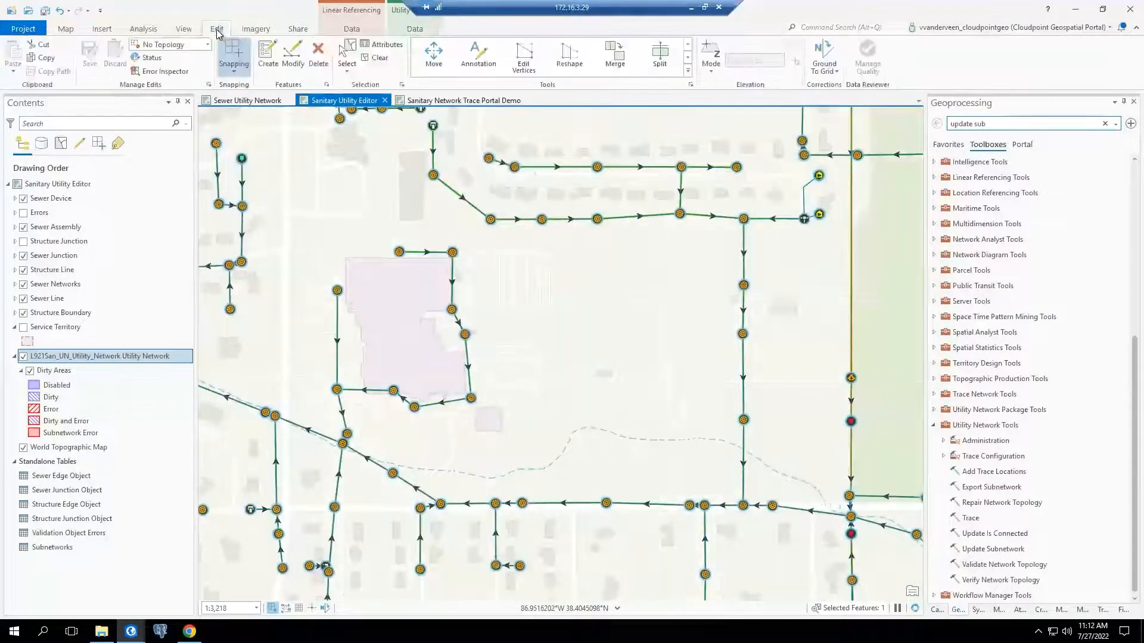
{"action": "left_click", "coordinate": [347, 57]}
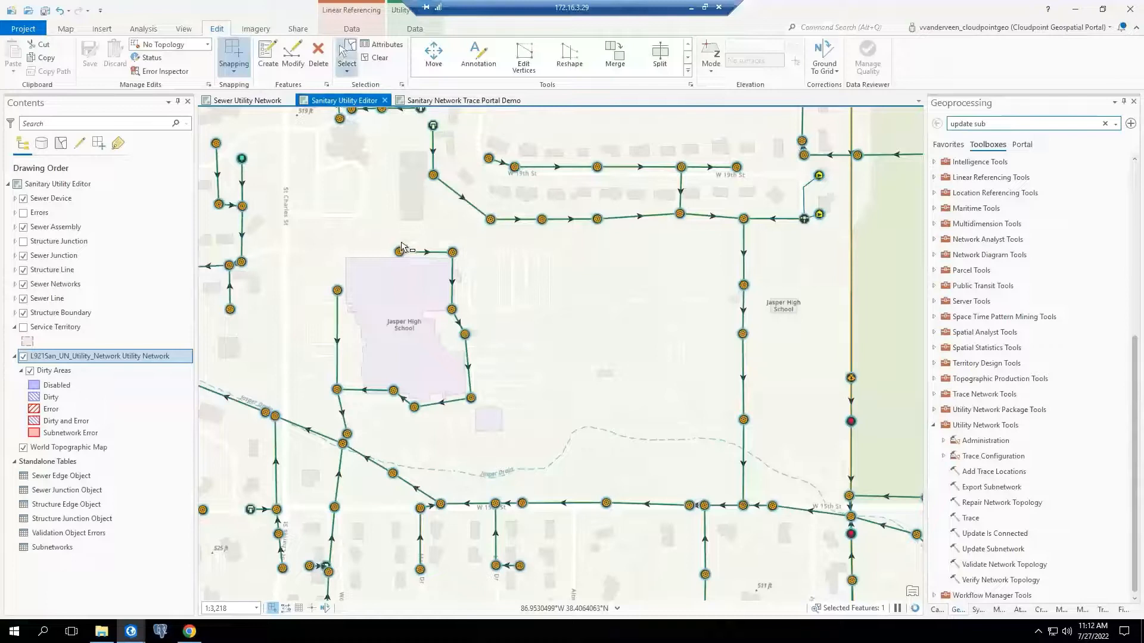
{"action": "left_click", "coordinate": [412, 265]}
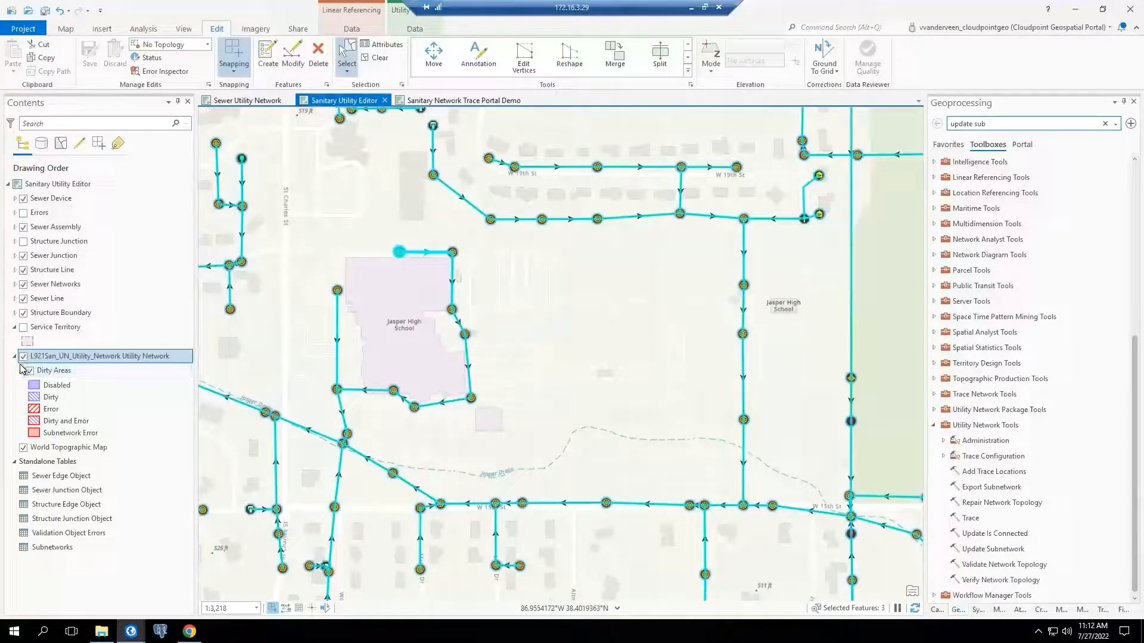
{"action": "left_click", "coordinate": [23, 284]}
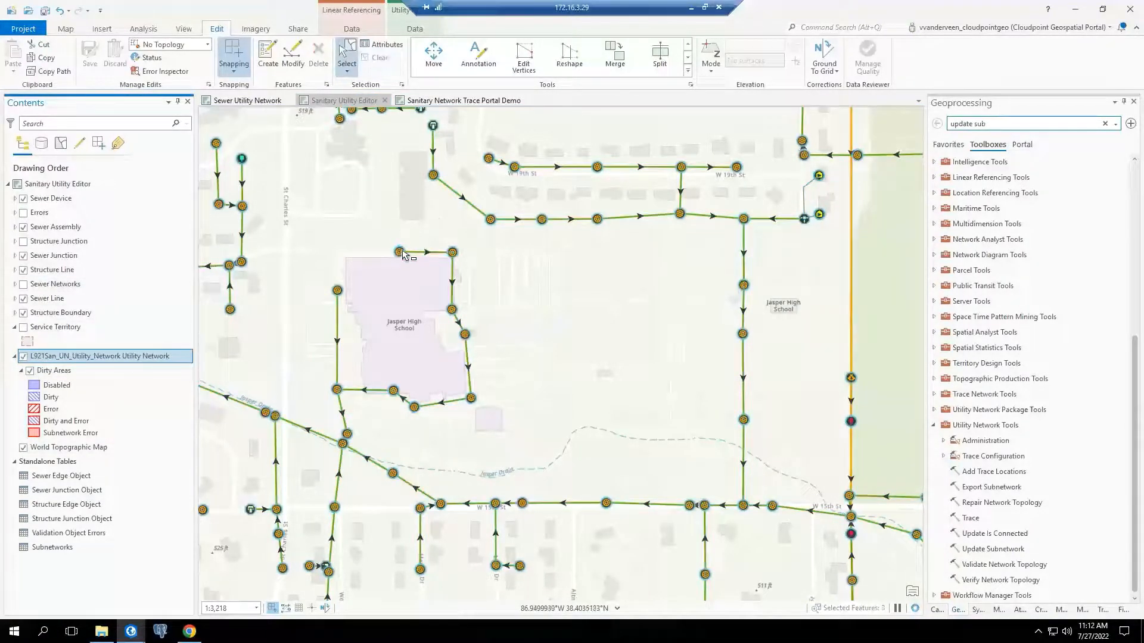
{"action": "left_click", "coordinate": [401, 252]}
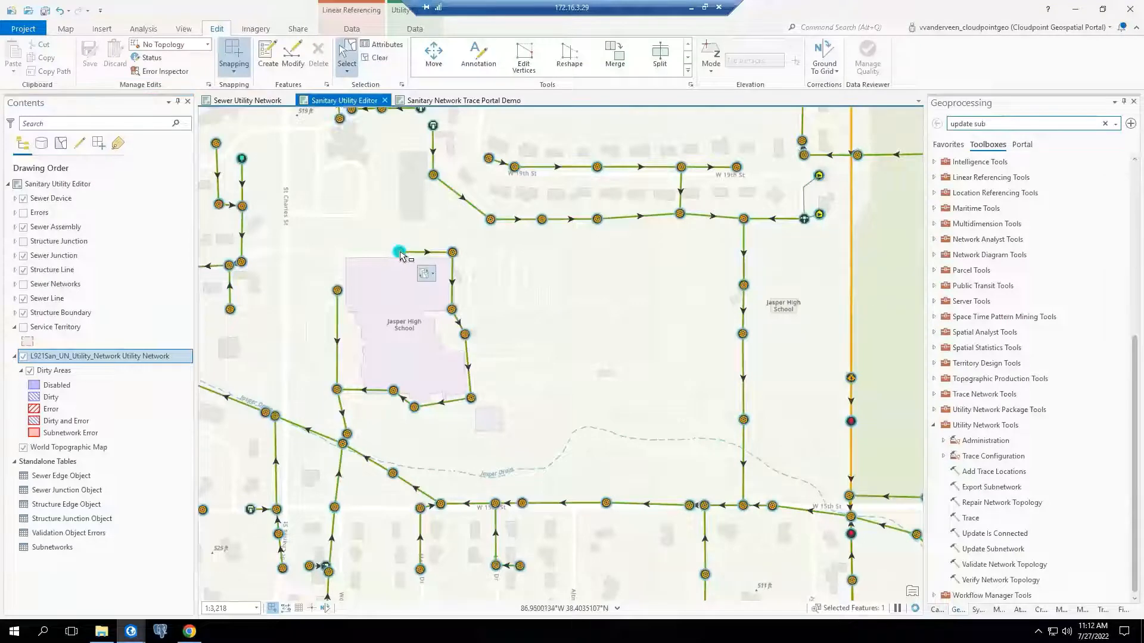
- Review the selected manhole's attributes, especially Is connected, systemsubnetworkname and sewershedsubnetworkname
{"action": "left_click", "coordinate": [1022, 610]}
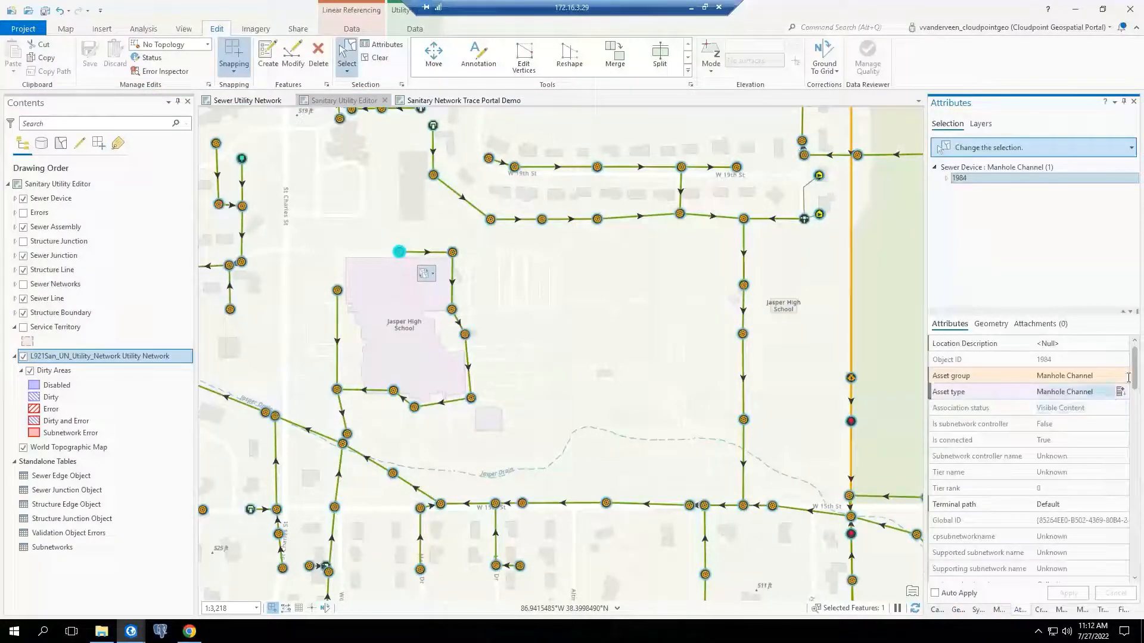
{"action": "scroll", "coordinate": [1122, 369], "scroll_direction": "down", "scroll_amount": 1}
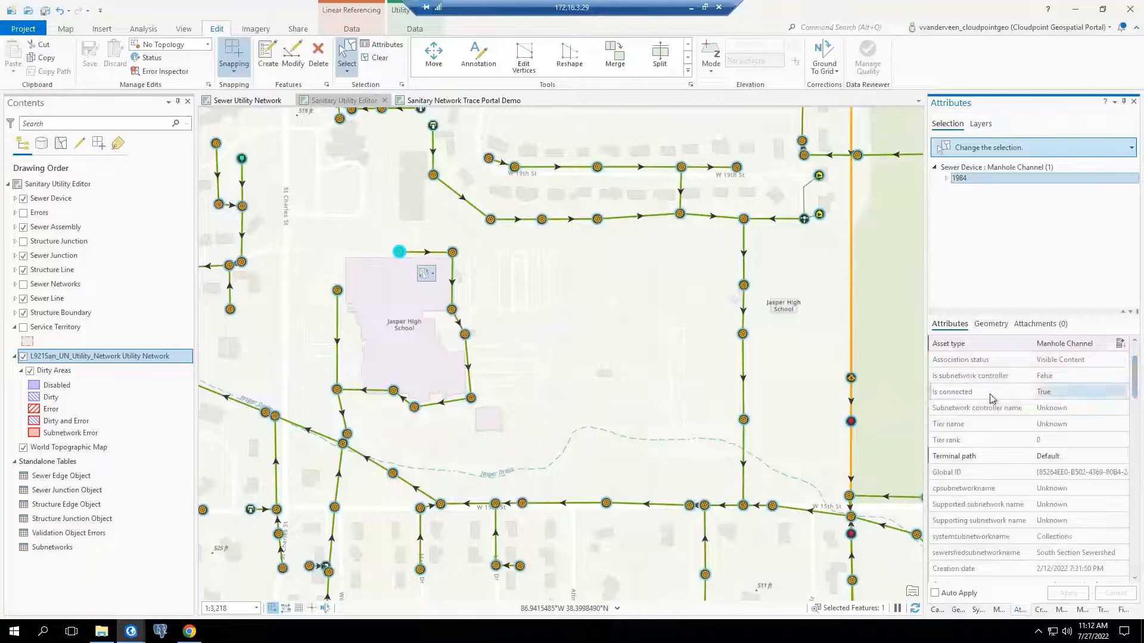
{"action": "mouse_move", "coordinate": [953, 393]}
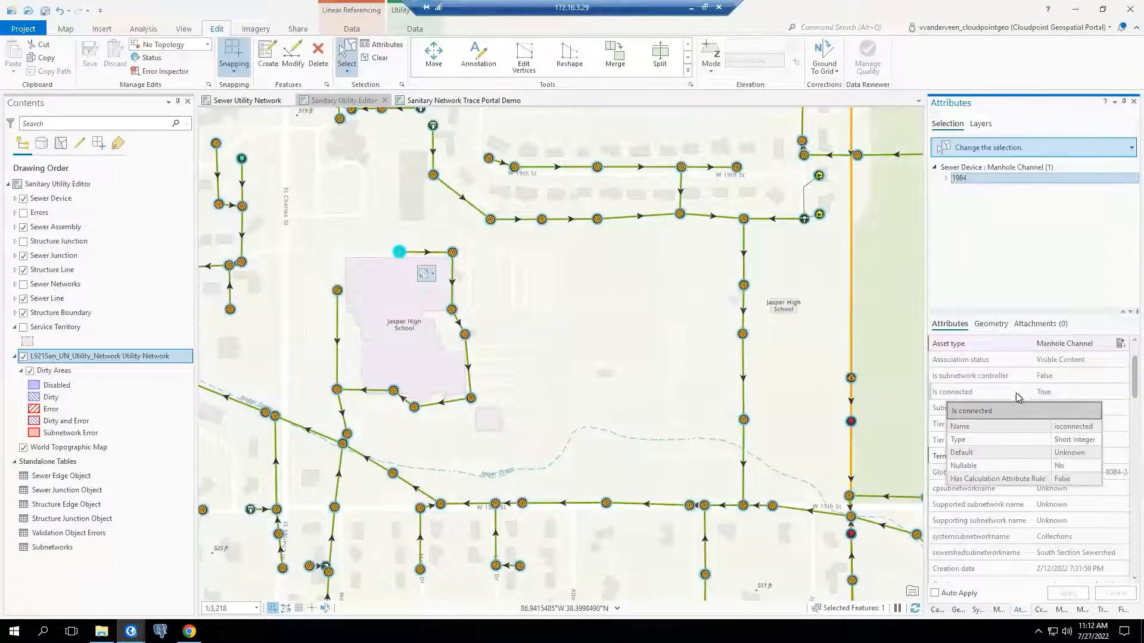
{"action": "left_click", "coordinate": [1075, 392]}
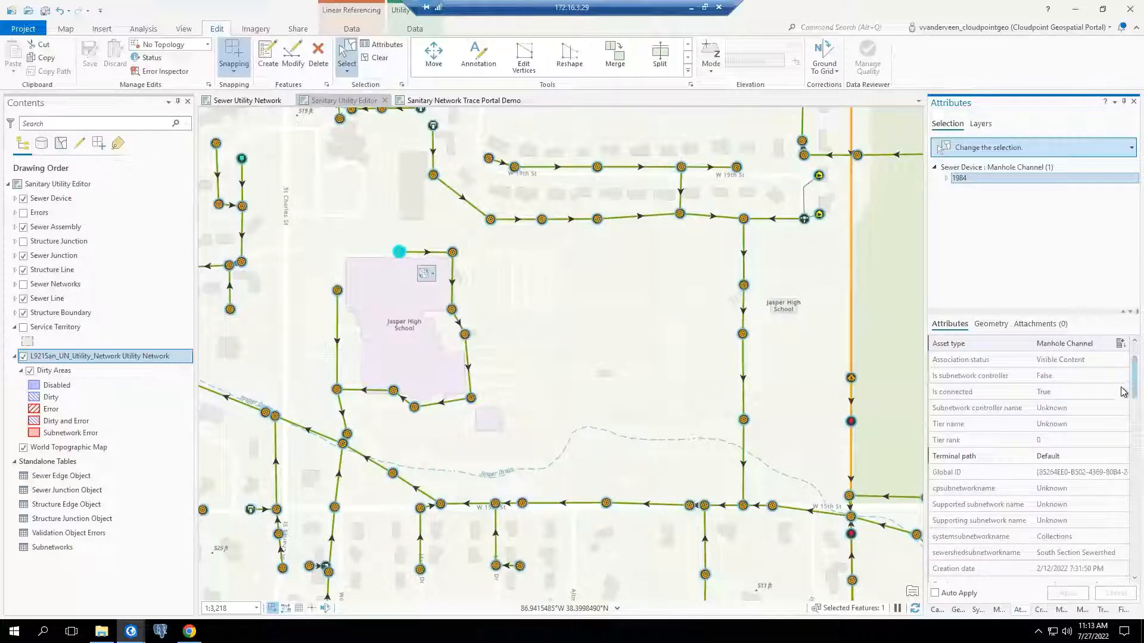
{"action": "scroll", "coordinate": [1123, 393], "scroll_direction": "down", "scroll_amount": 1}
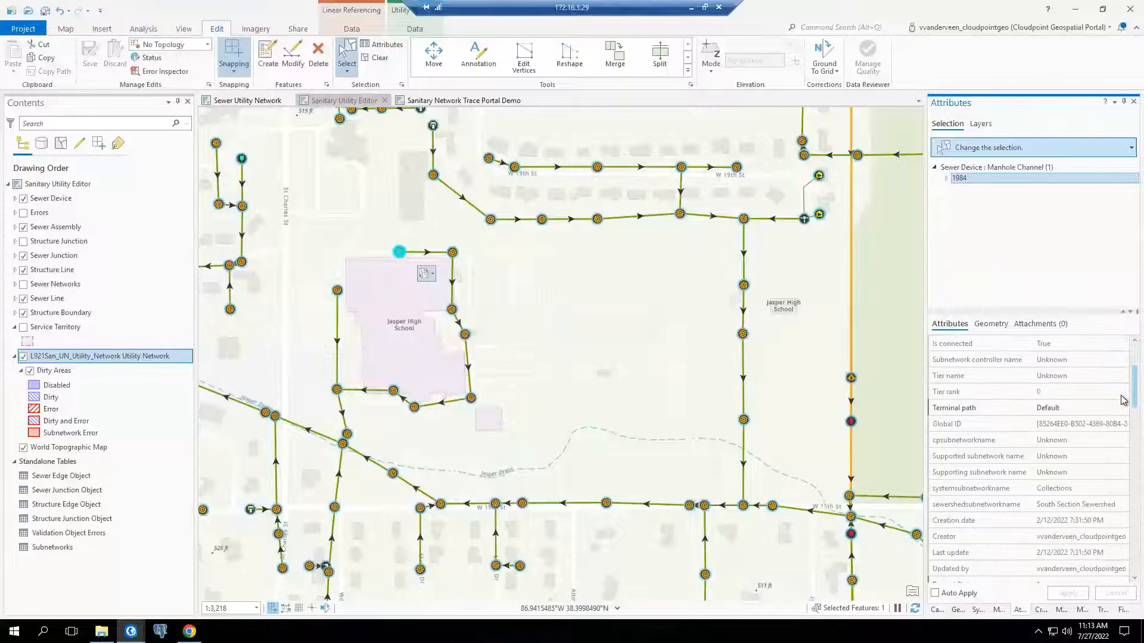
{"action": "scroll", "coordinate": [1123, 399], "scroll_direction": "down", "scroll_amount": 1}
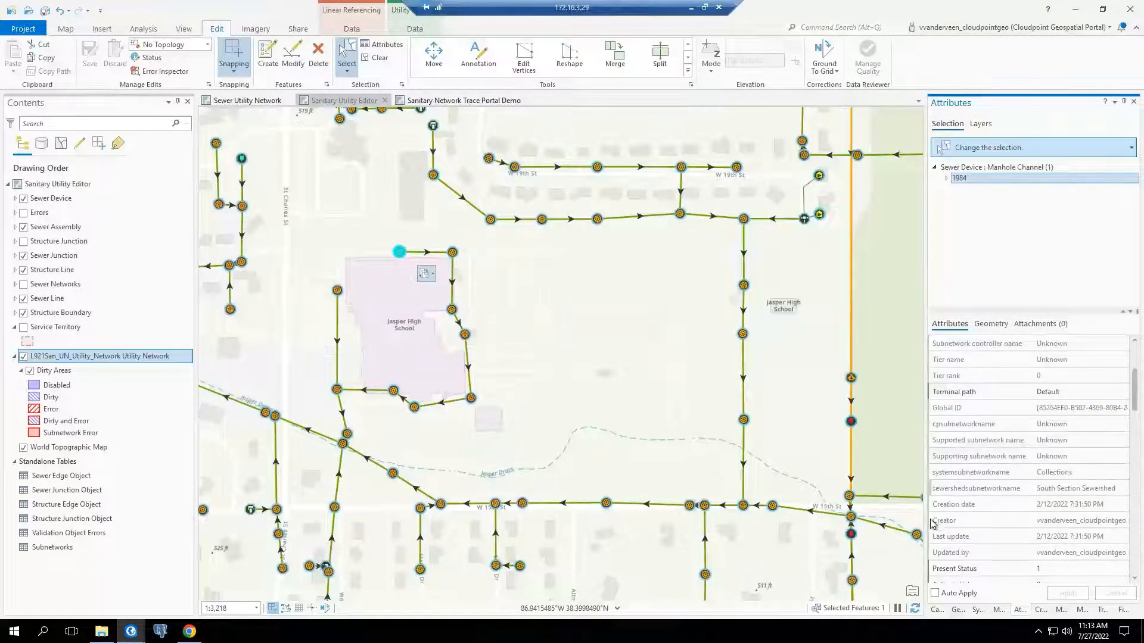
{"action": "mouse_move", "coordinate": [979, 481]}
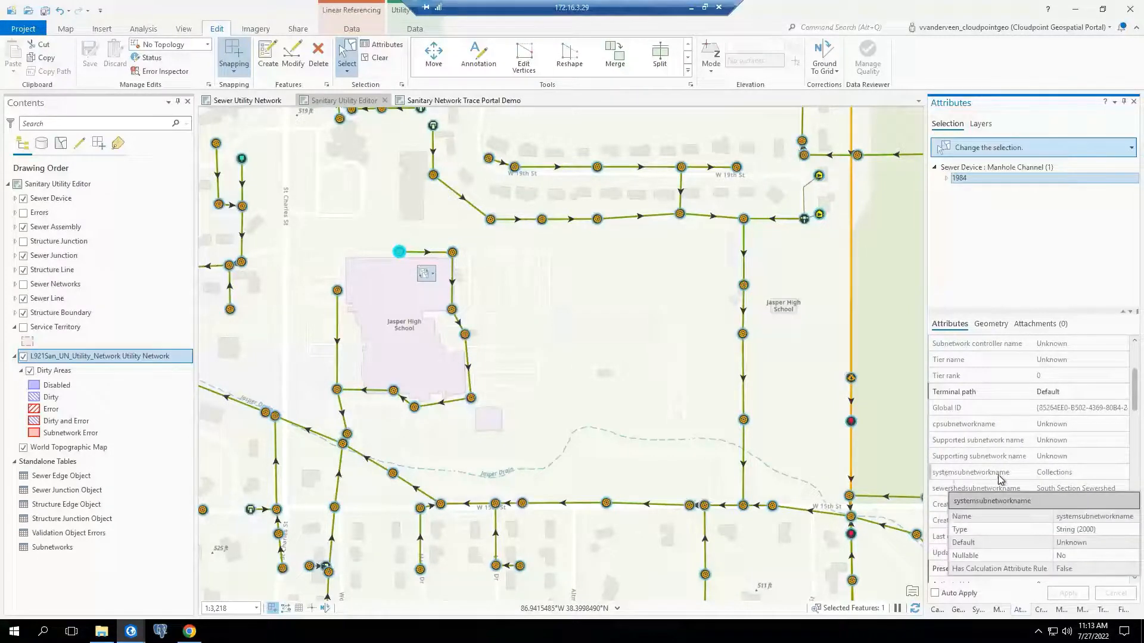
{"action": "left_click", "coordinate": [1066, 474]}
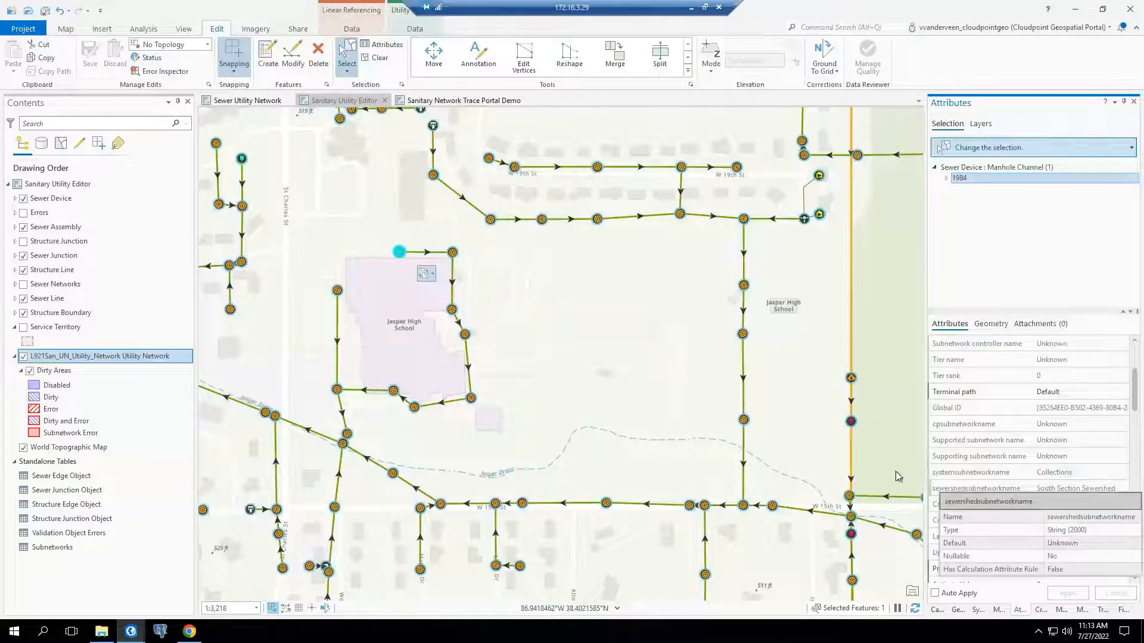
- Return to the Geoprocessing tools, clear the manhole selection, and show the Sewer Networks layer again for the whole town
{"action": "left_click", "coordinate": [937, 611]}
{"action": "left_click", "coordinate": [957, 610]}
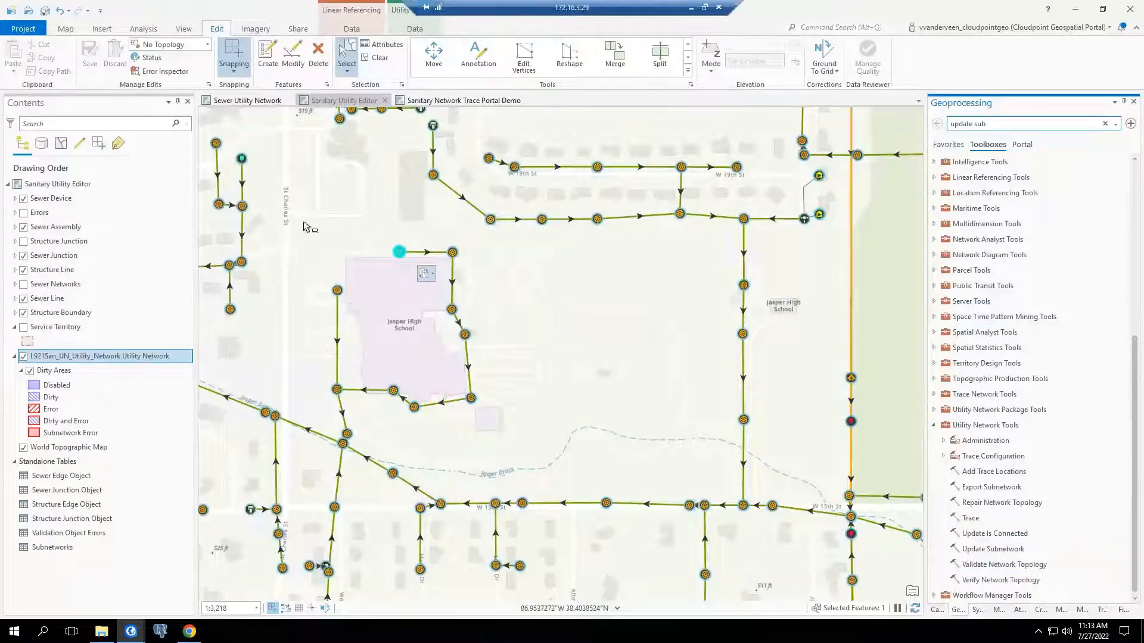
{"action": "left_click", "coordinate": [466, 310]}
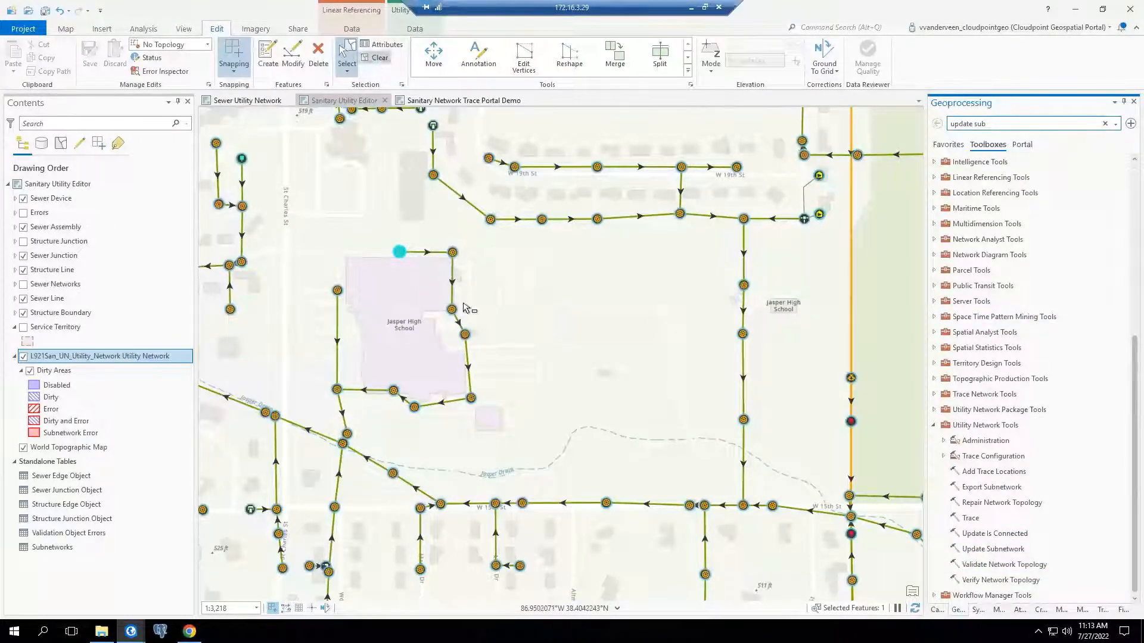
{"action": "scroll", "coordinate": [465, 311], "scroll_direction": "down", "scroll_amount": 2}
{"action": "scroll", "coordinate": [464, 309], "scroll_direction": "down", "scroll_amount": 3}
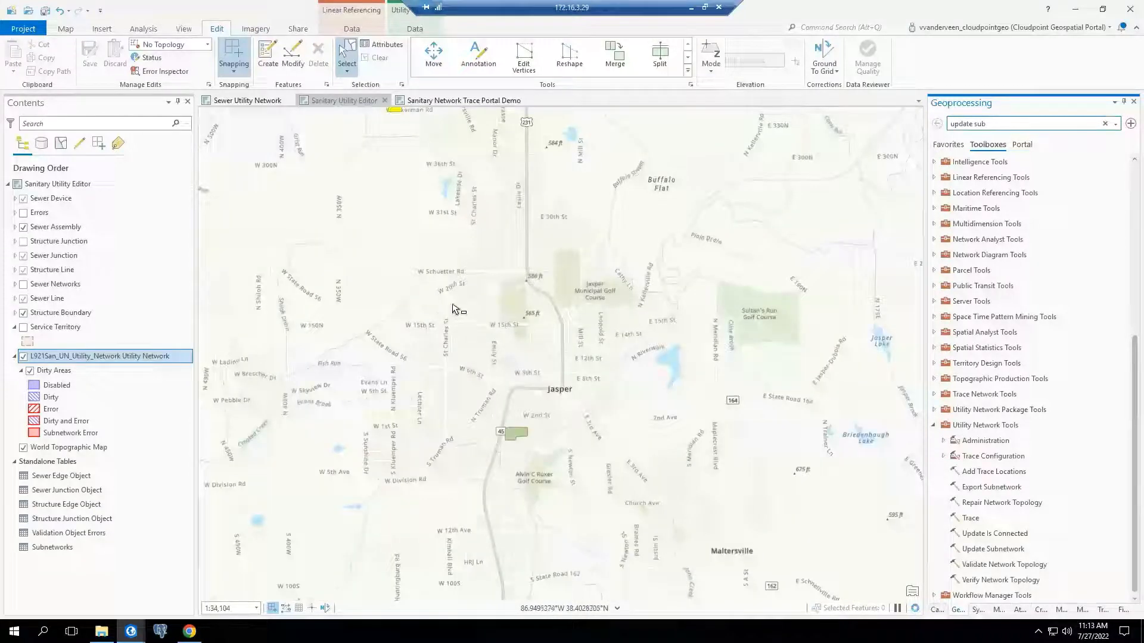
{"action": "scroll", "coordinate": [448, 304], "scroll_direction": "down", "scroll_amount": 4}
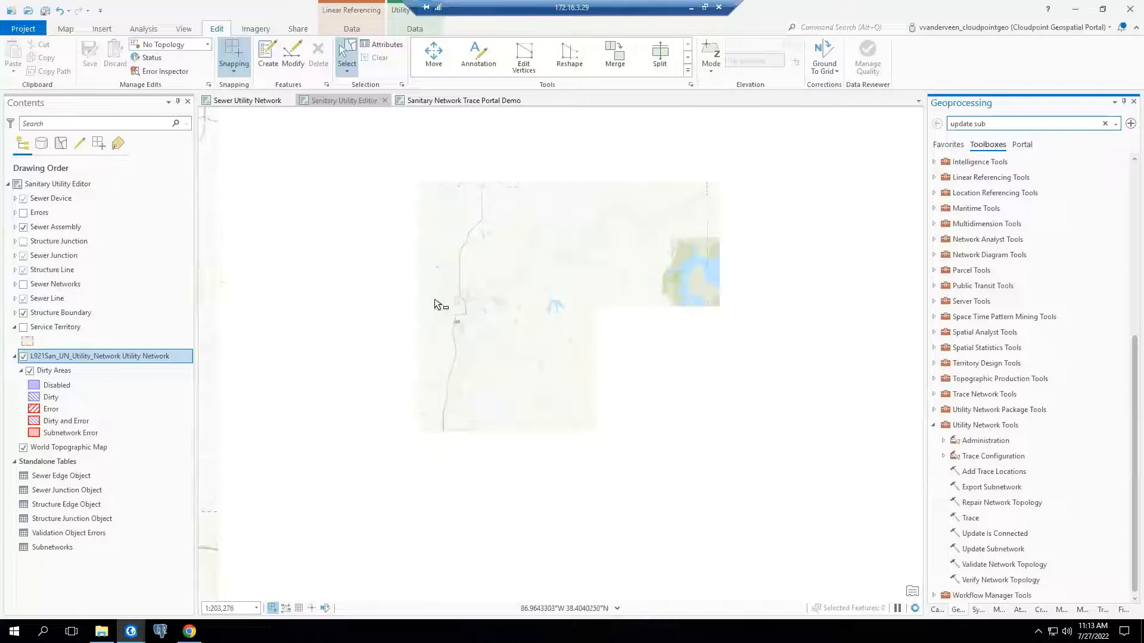
{"action": "left_click_drag", "start_coordinate": [441, 306], "coordinate": [533, 358]}
{"action": "left_click", "coordinate": [24, 285]}
{"action": "scroll", "coordinate": [479, 316], "scroll_direction": "up", "scroll_amount": 2}
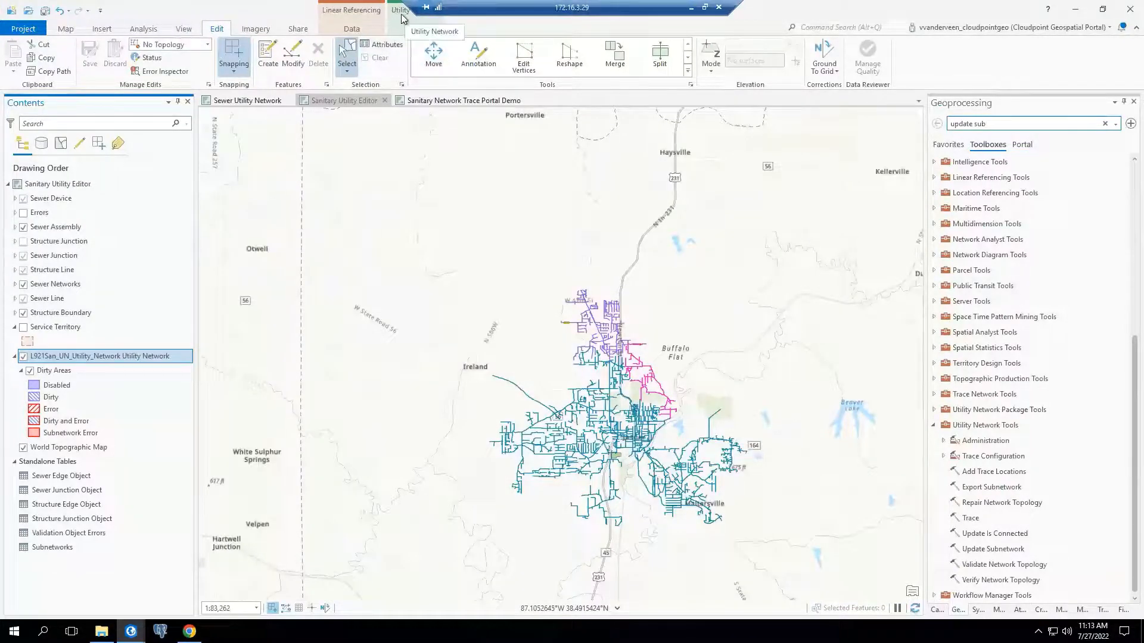
- Examine the extent options for validating the network topology and the association commands of the utility network
{"action": "left_click", "coordinate": [413, 30]}
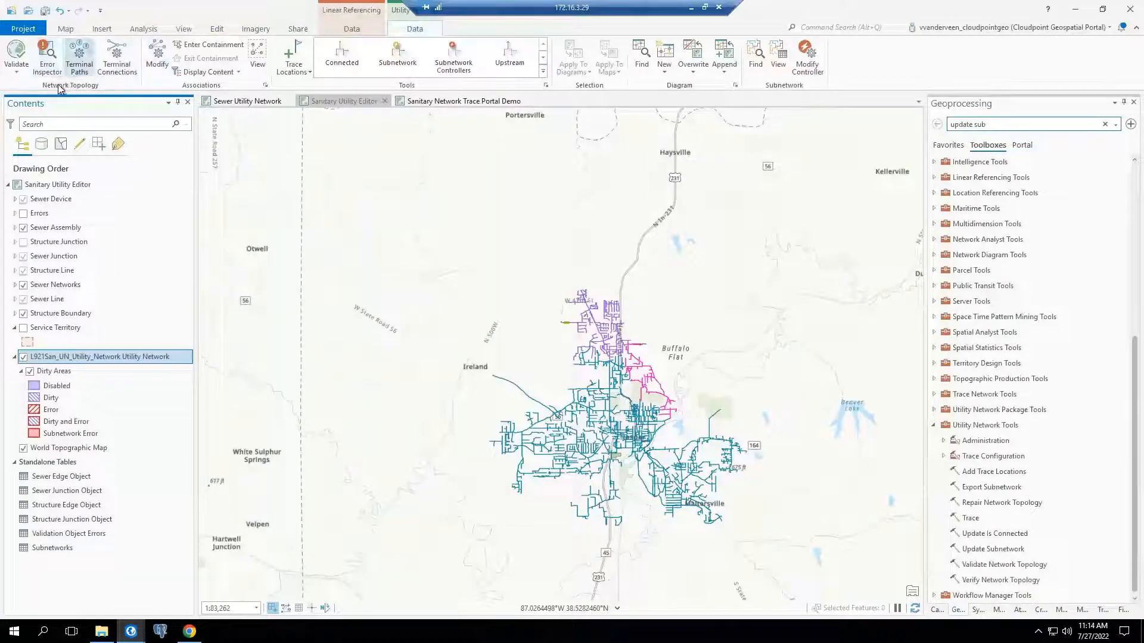
{"action": "left_click", "coordinate": [10, 72]}
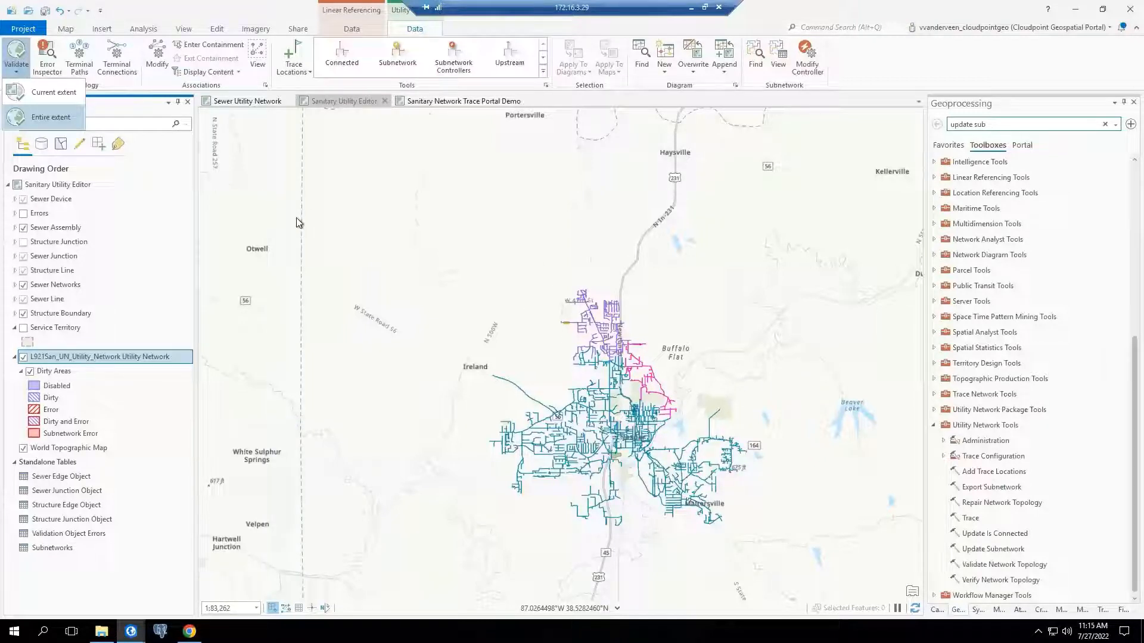
{"action": "left_click", "coordinate": [126, 88]}
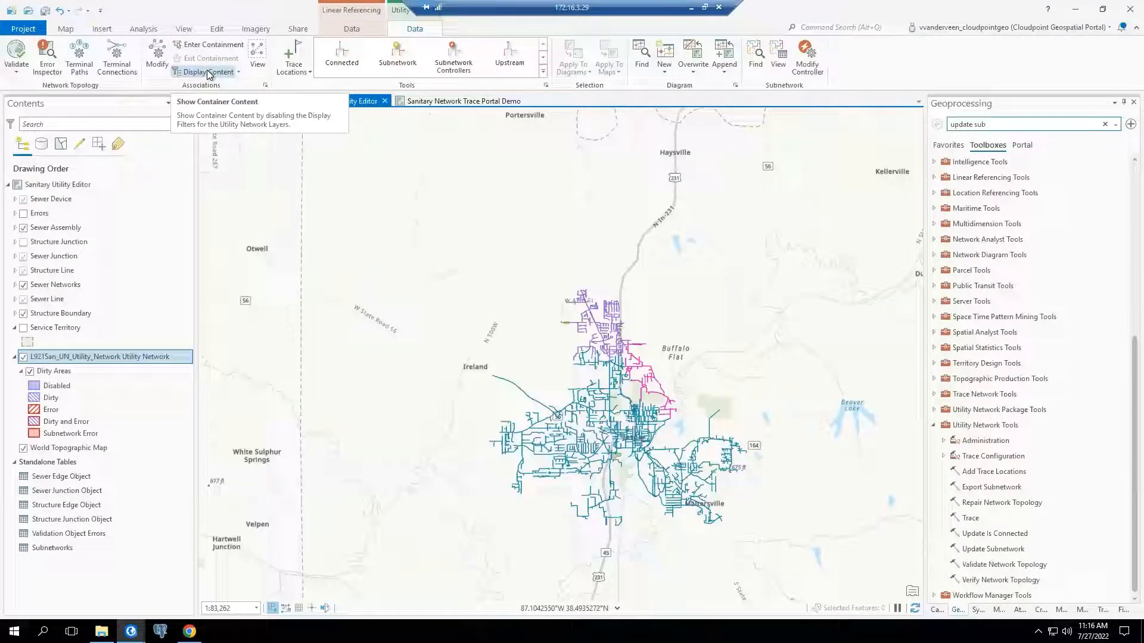
{"action": "left_click", "coordinate": [256, 54]}
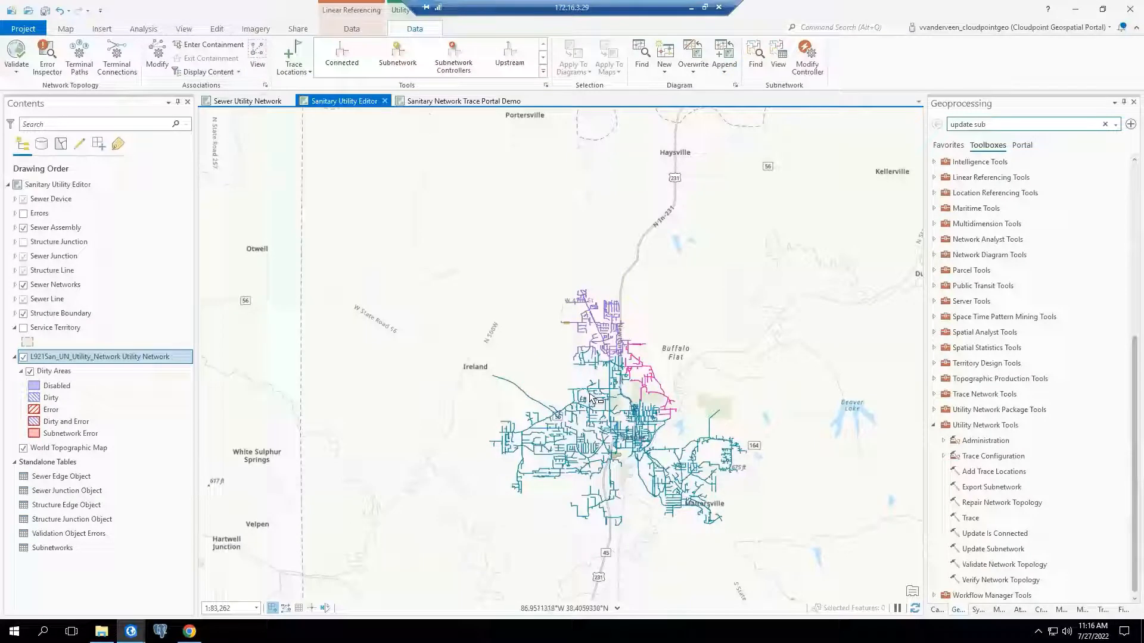
{"action": "left_click", "coordinate": [262, 56]}
- Examine the options for setting trace locations and the full gallery of utility network tracing tools
{"action": "left_click", "coordinate": [310, 72]}
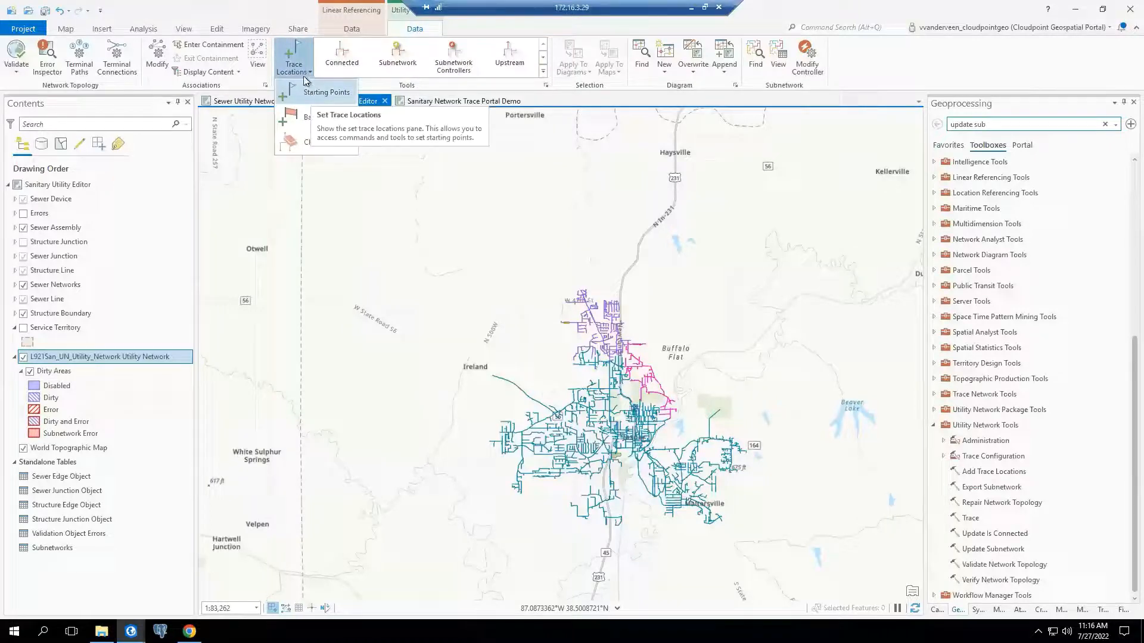
{"action": "left_click", "coordinate": [456, 84]}
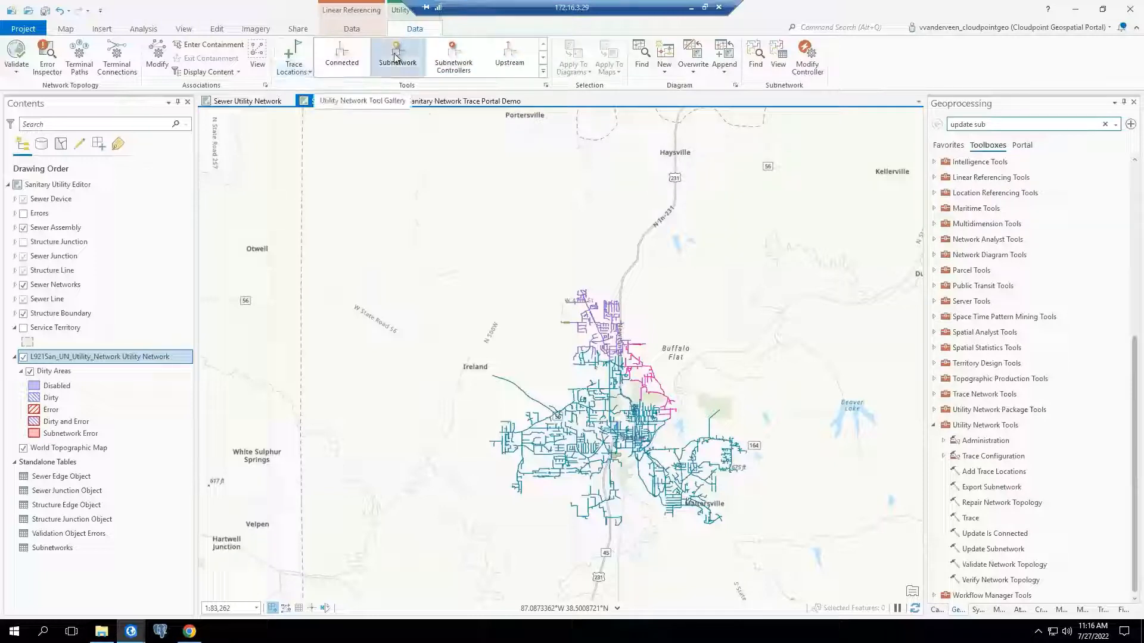
{"action": "left_click", "coordinate": [543, 72]}
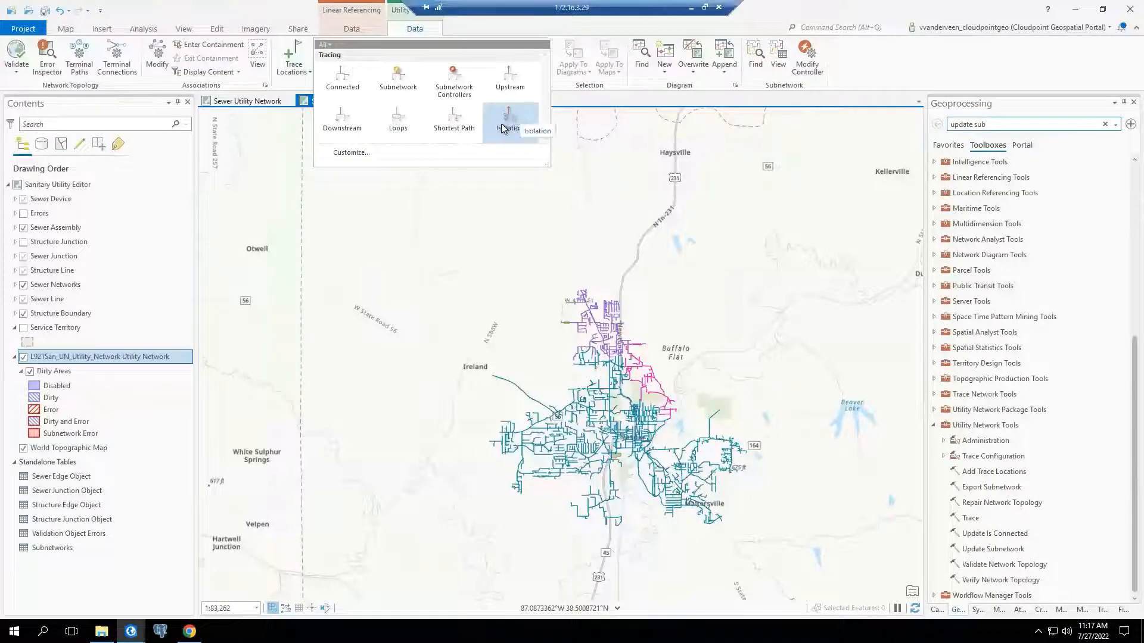
{"action": "left_click", "coordinate": [618, 100]}
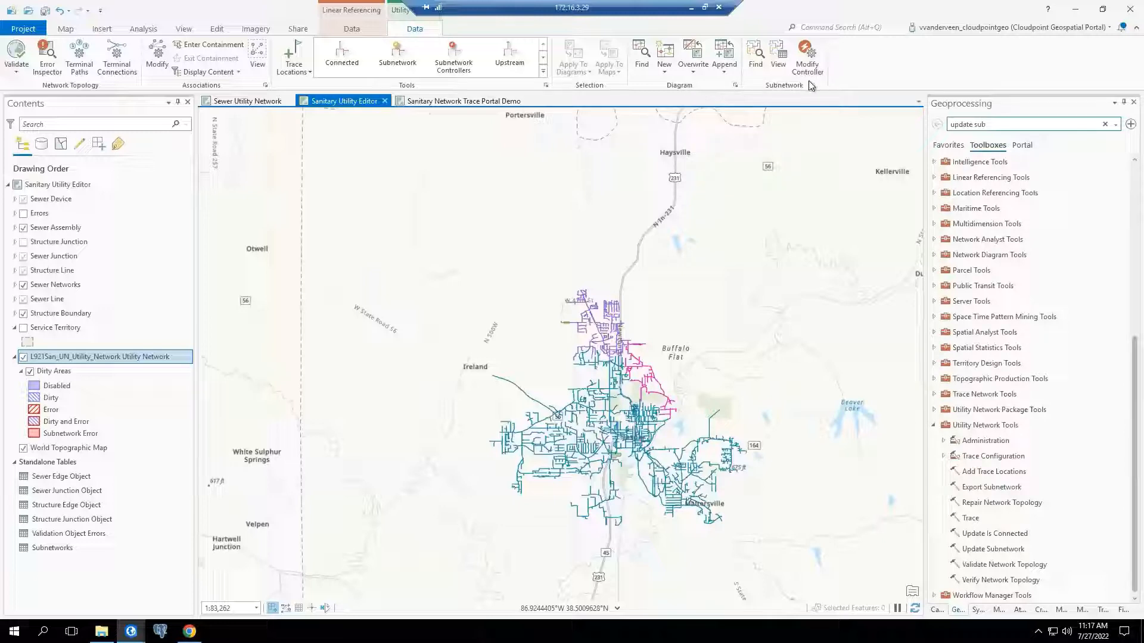
- Open Find Subnetworks, review the subnetworks with their dirty status and tier, and show the actions available for East Section Sewershed
{"action": "left_click", "coordinate": [754, 64]}
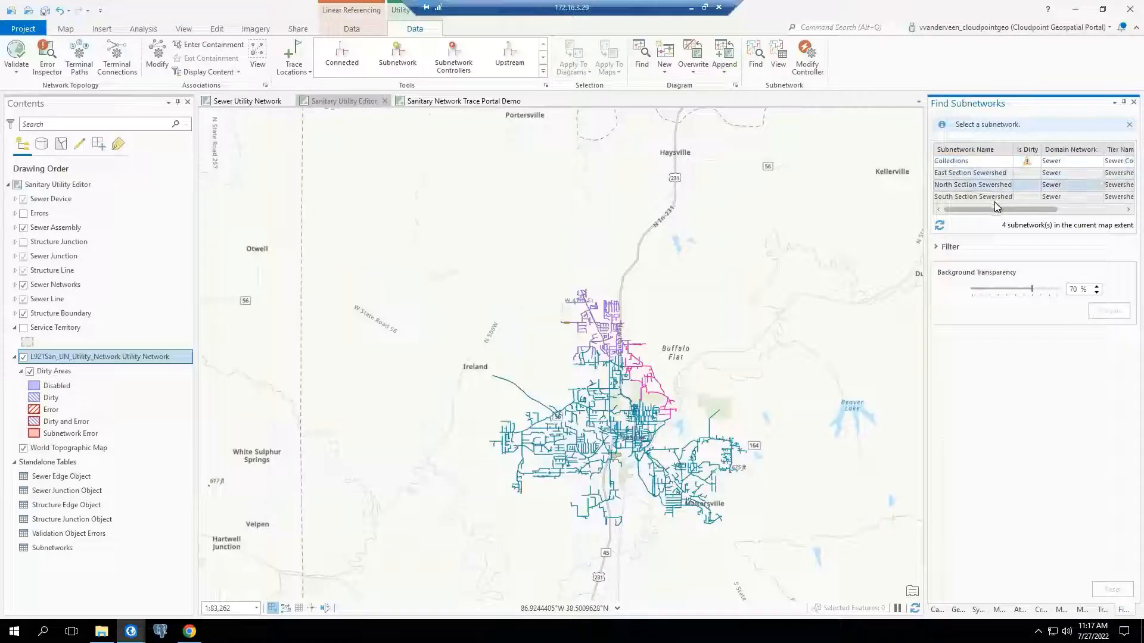
{"action": "left_click_drag", "start_coordinate": [1005, 209], "coordinate": [1024, 209]}
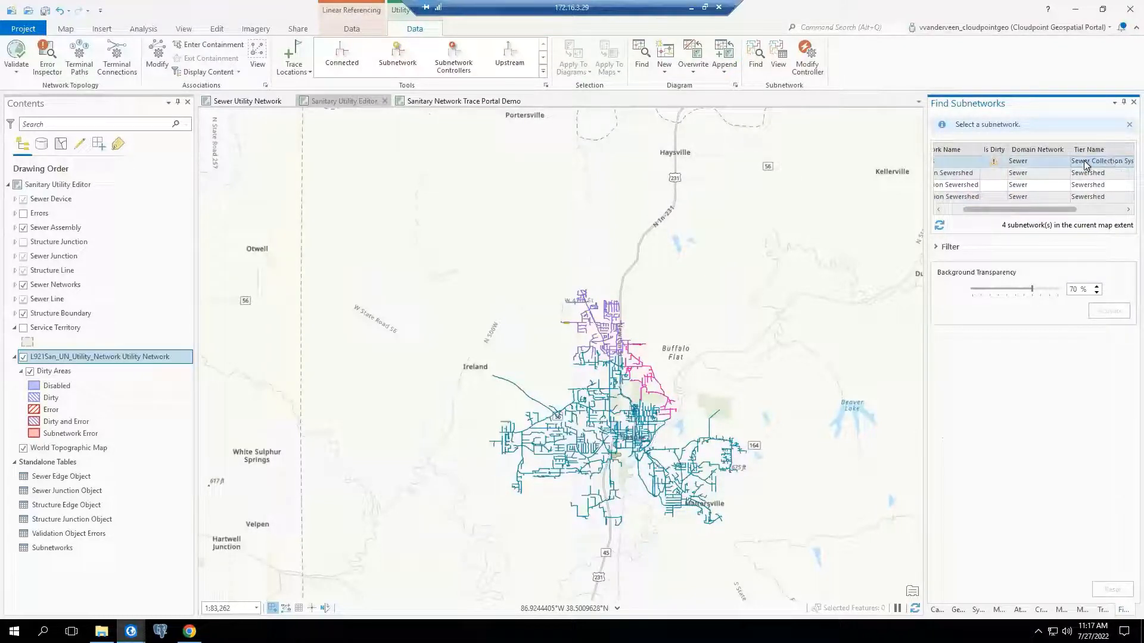
{"action": "left_click_drag", "start_coordinate": [1063, 208], "coordinate": [1000, 212]}
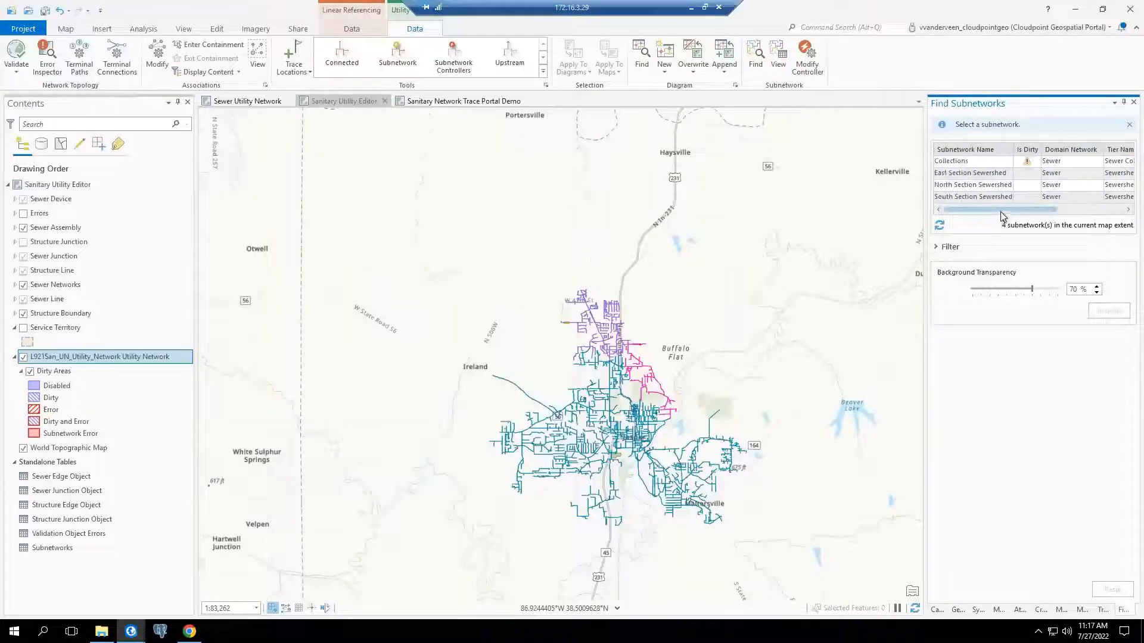
{"action": "left_click", "coordinate": [984, 186]}
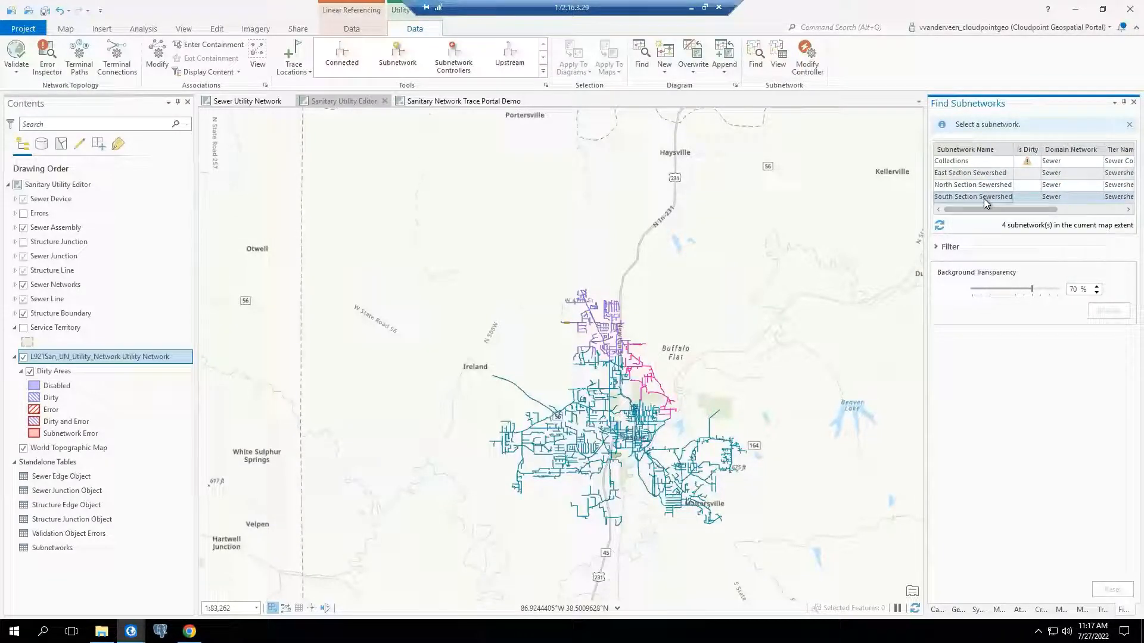
{"action": "left_click", "coordinate": [1123, 176]}
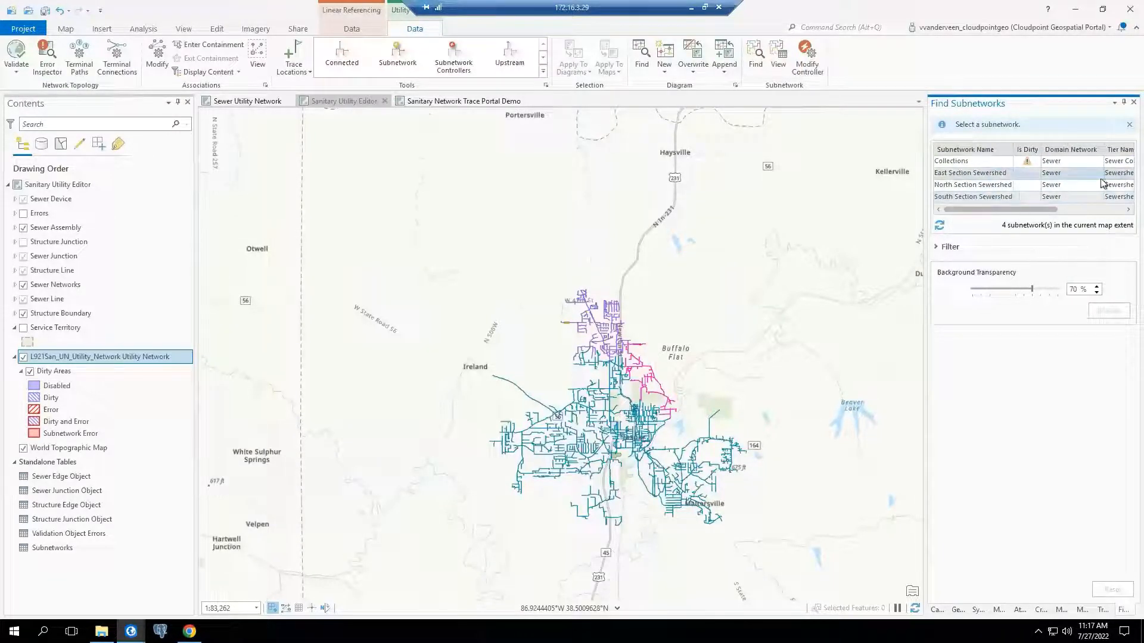
{"action": "left_click", "coordinate": [948, 176]}
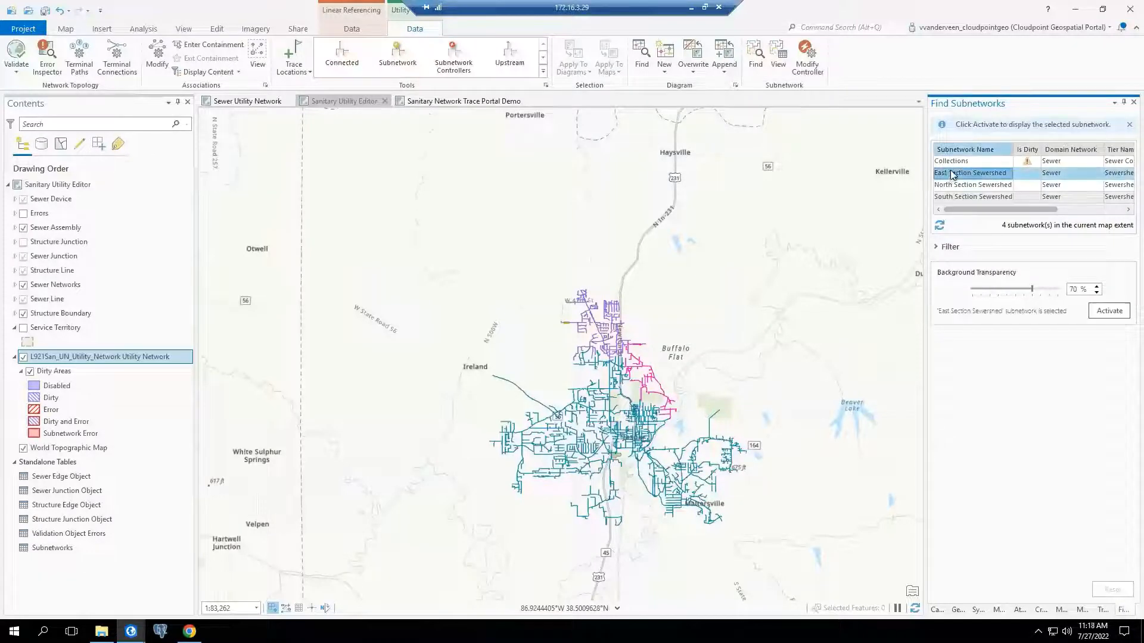
{"action": "right_click", "coordinate": [984, 172]}
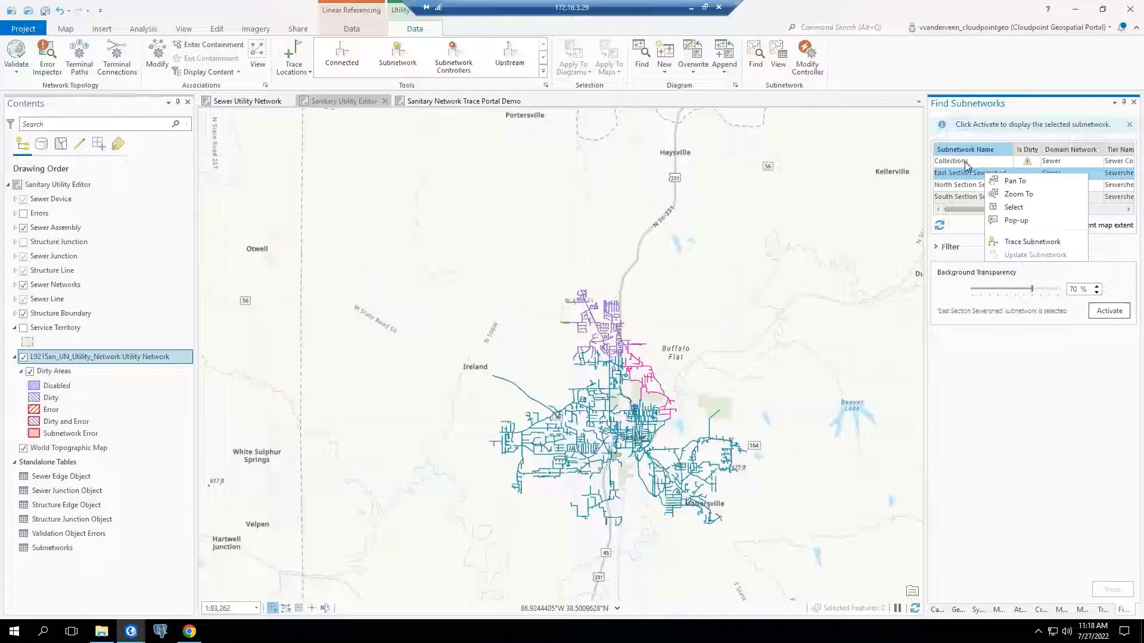
- Examine the actions available for the Collections subnetwork, including updating it, and dismiss the list
{"action": "left_click", "coordinate": [965, 165]}
{"action": "right_click", "coordinate": [965, 165]}
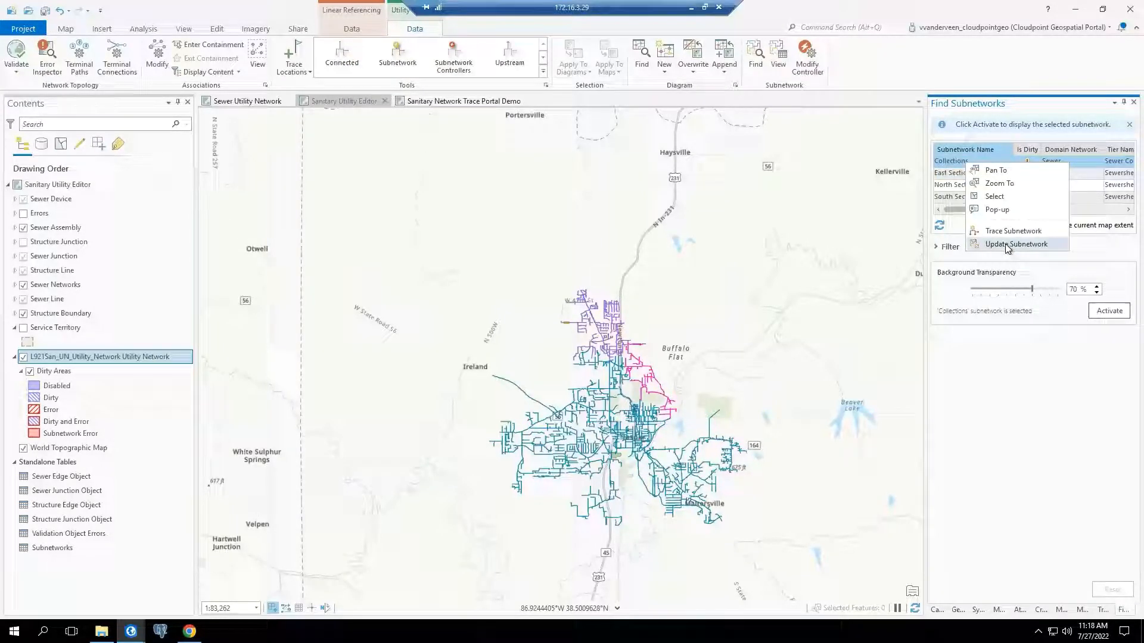
{"action": "left_click", "coordinate": [1003, 488]}
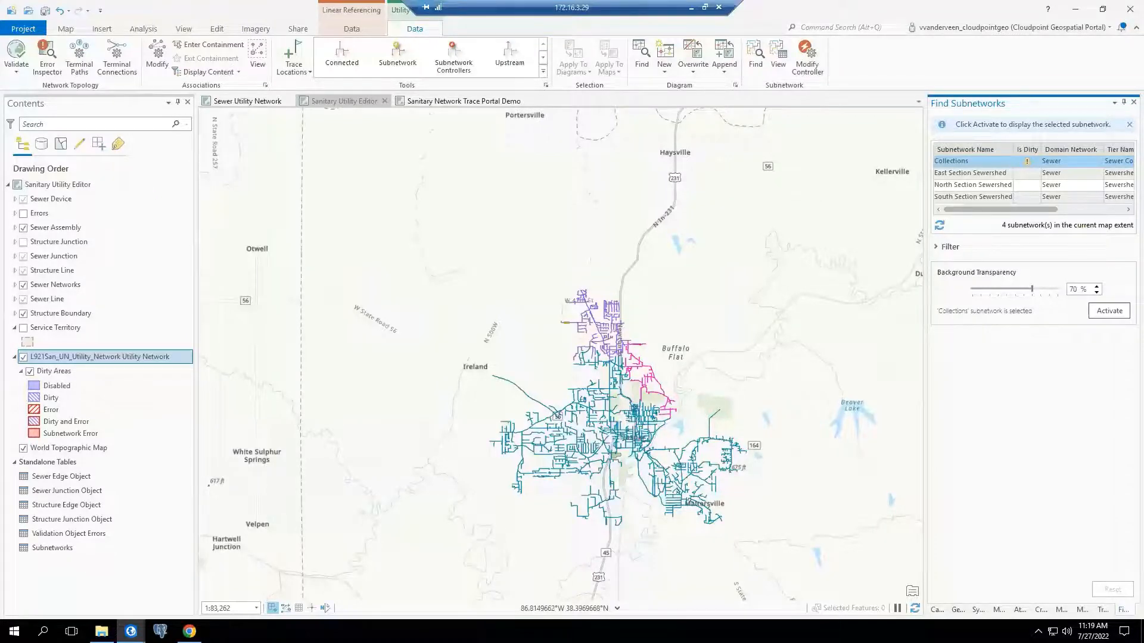
- Switch to PowerPoint and run the slide show from the Utility Network Toolbar slide through to the slide defining the three association types
{"action": "key", "text": "alt+Tab"}
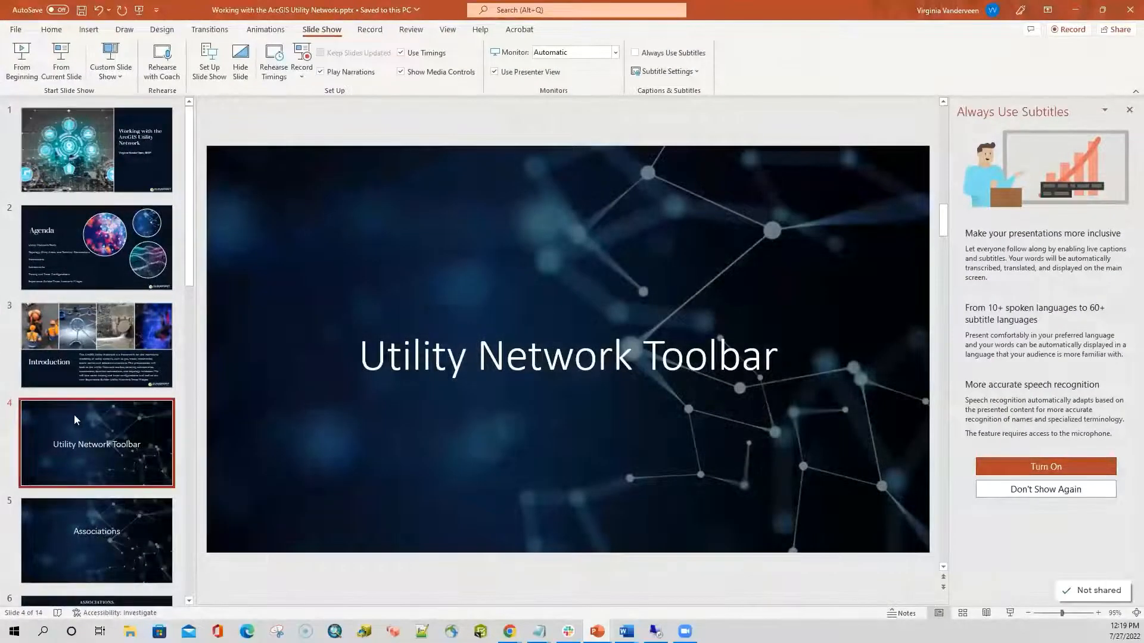
{"action": "left_click", "coordinate": [61, 59]}
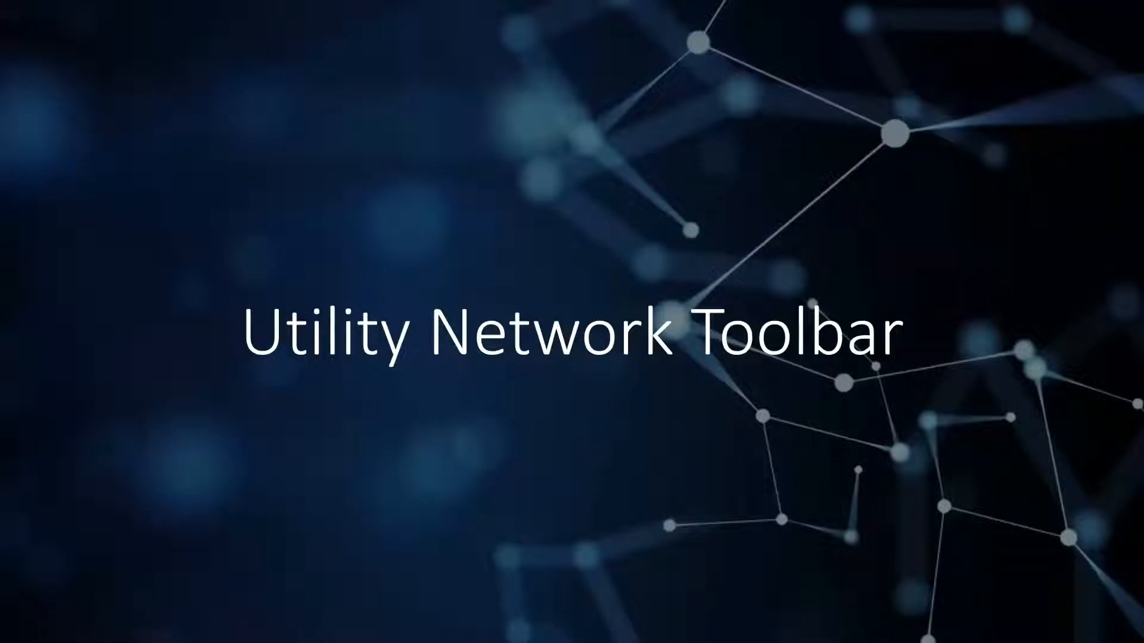
{"action": "key", "text": "Right"}
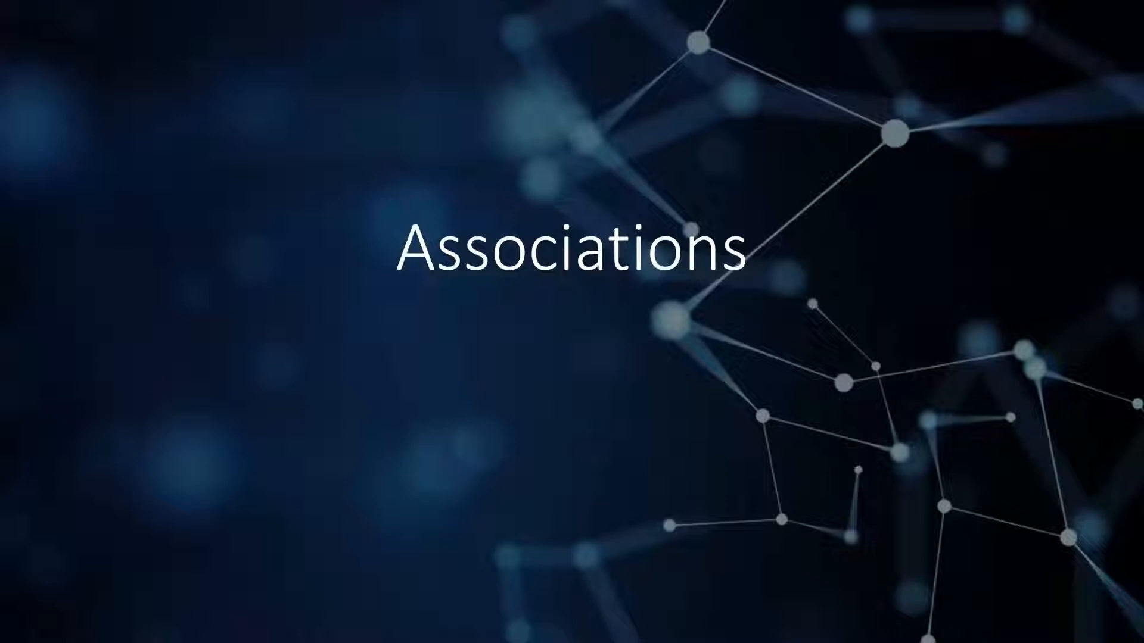
{"action": "key", "text": "Right"}
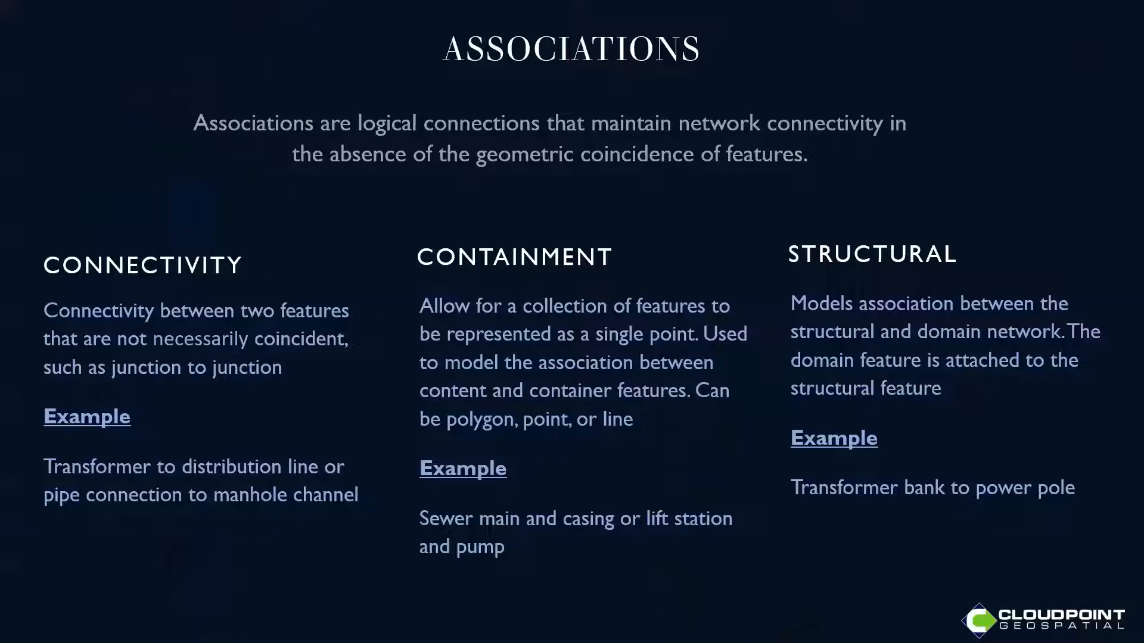
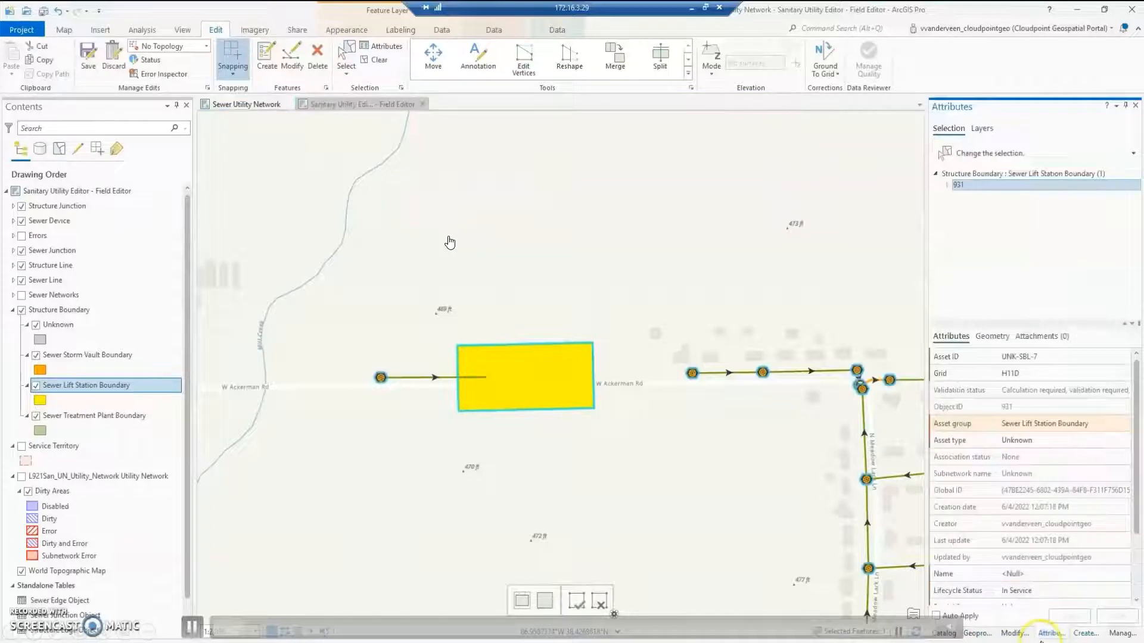
- Check the selected boundary's asset type, and find the Structure Boundary templates for the Field Editor map in Manage Templates
{"action": "left_click", "coordinate": [1007, 441]}
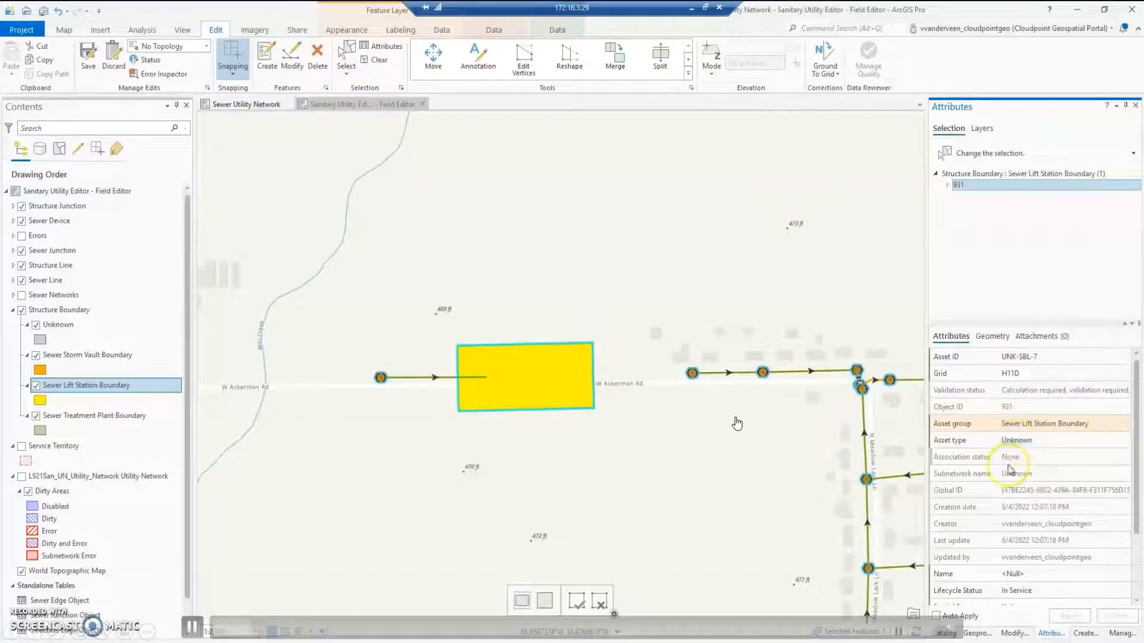
{"action": "left_click", "coordinate": [1122, 632]}
{"action": "left_click", "coordinate": [1011, 232]}
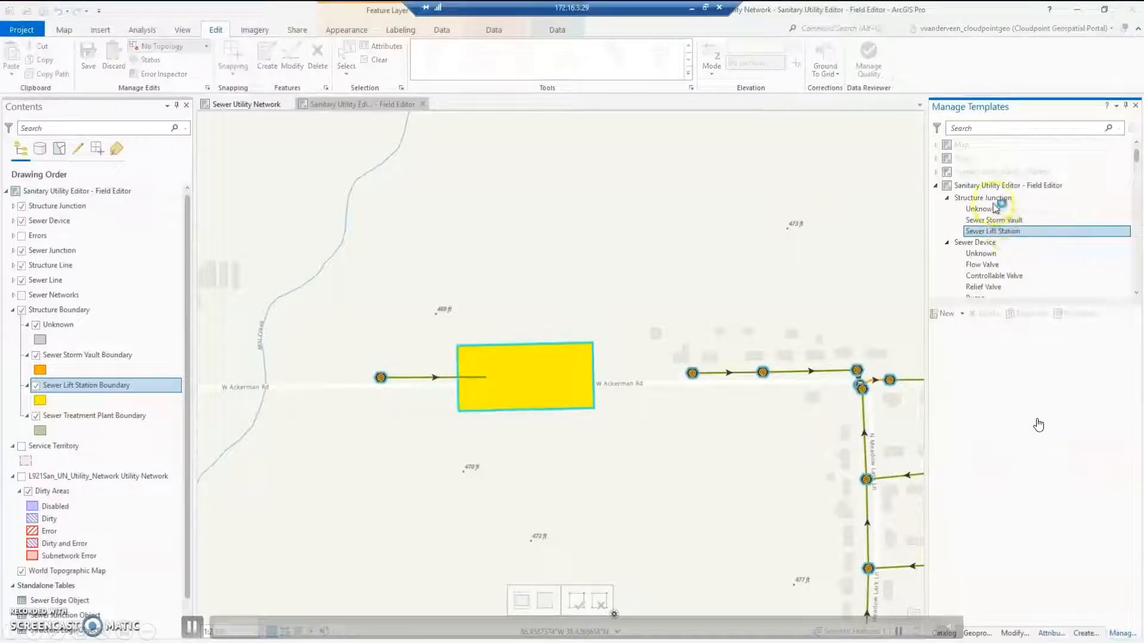
{"action": "left_click", "coordinate": [946, 199]}
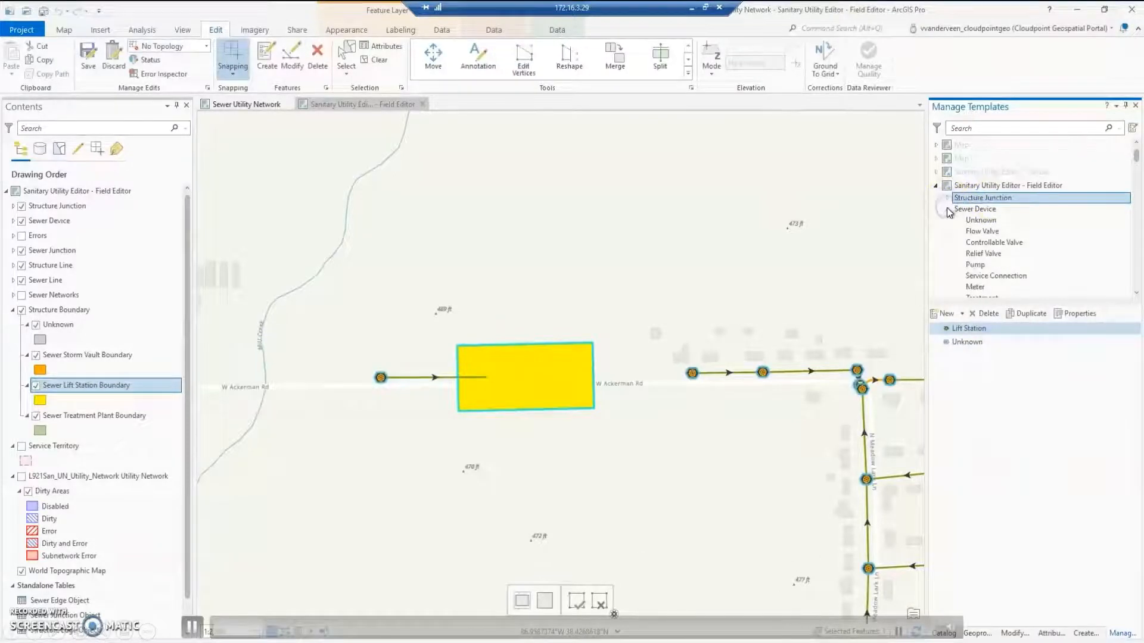
{"action": "scroll", "coordinate": [956, 268], "scroll_direction": "down", "scroll_amount": 5}
{"action": "scroll", "coordinate": [956, 268], "scroll_direction": "down", "scroll_amount": 4}
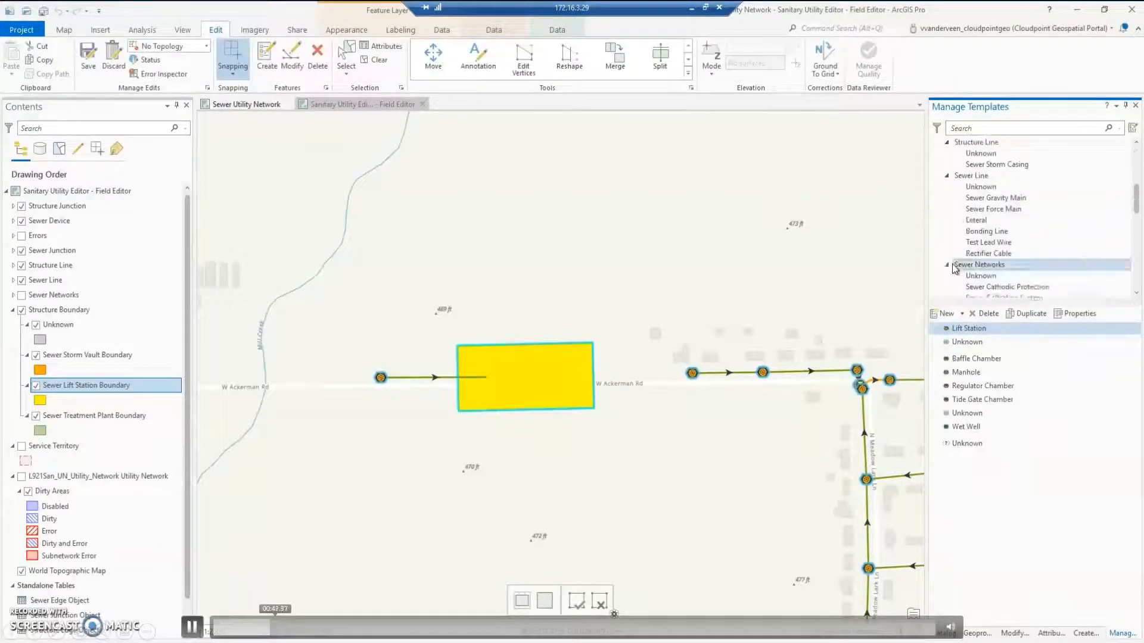
{"action": "left_click", "coordinate": [956, 268]}
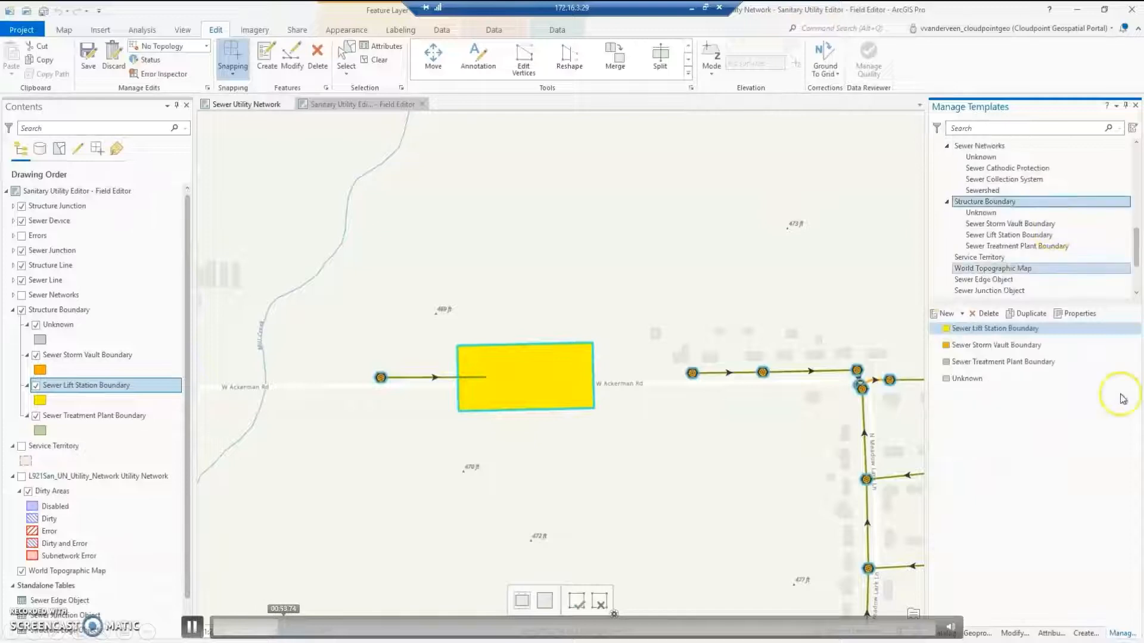
- Set the default asset type of the Sewer Lift Station Boundary template to Lift Station
{"action": "left_click", "coordinate": [1079, 314]}
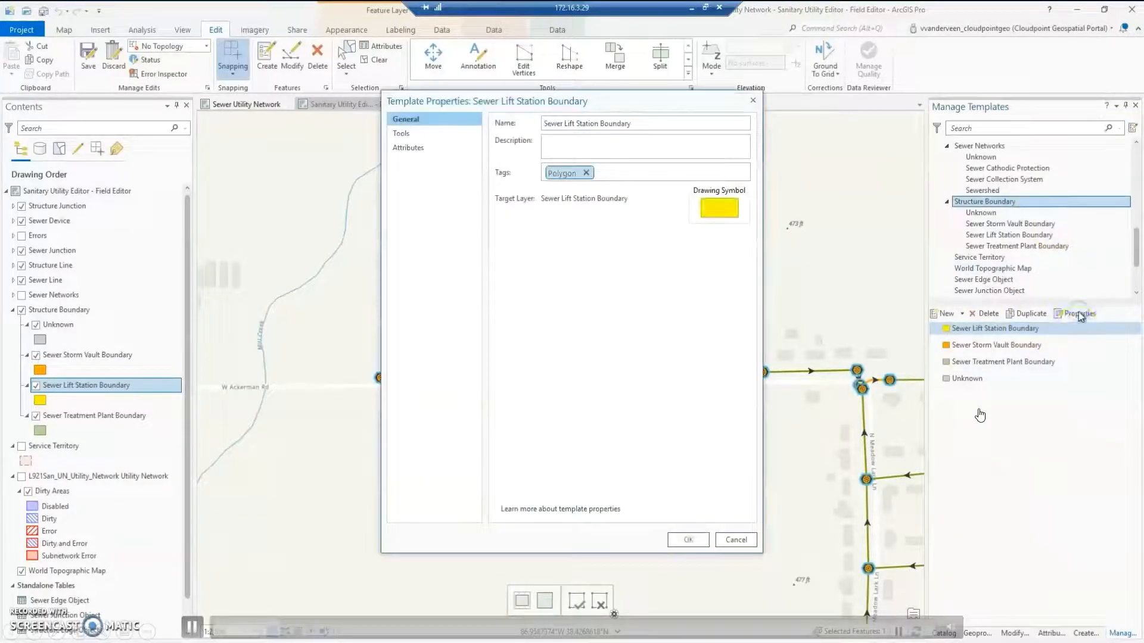
{"action": "left_click", "coordinate": [409, 149]}
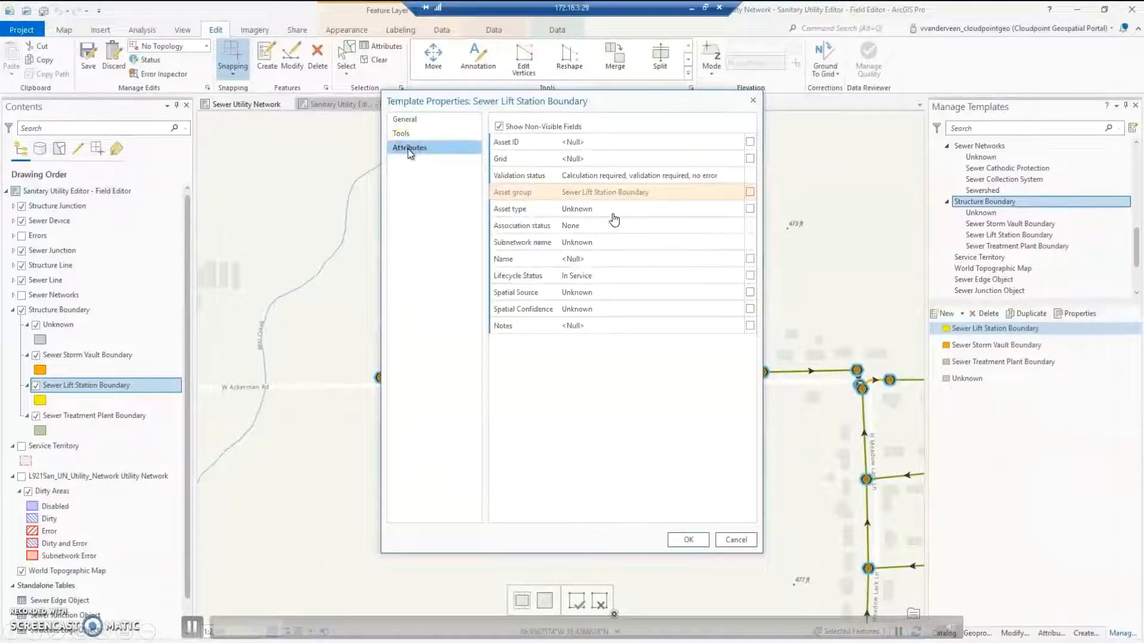
{"action": "left_click", "coordinate": [607, 210]}
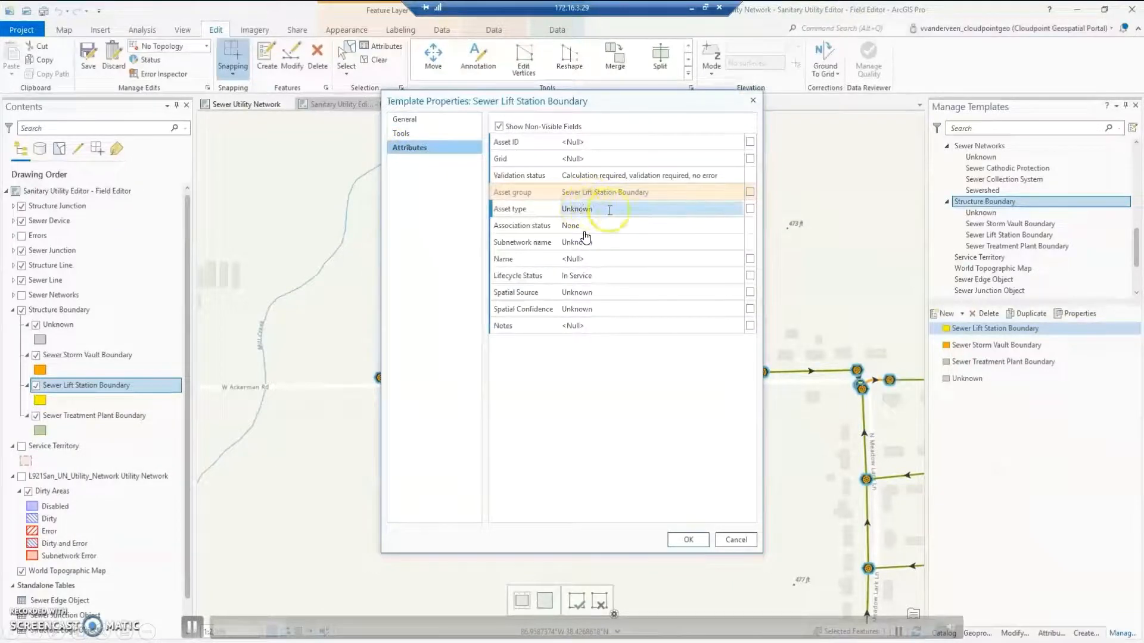
{"action": "left_click", "coordinate": [718, 212]}
{"action": "left_click", "coordinate": [618, 233]}
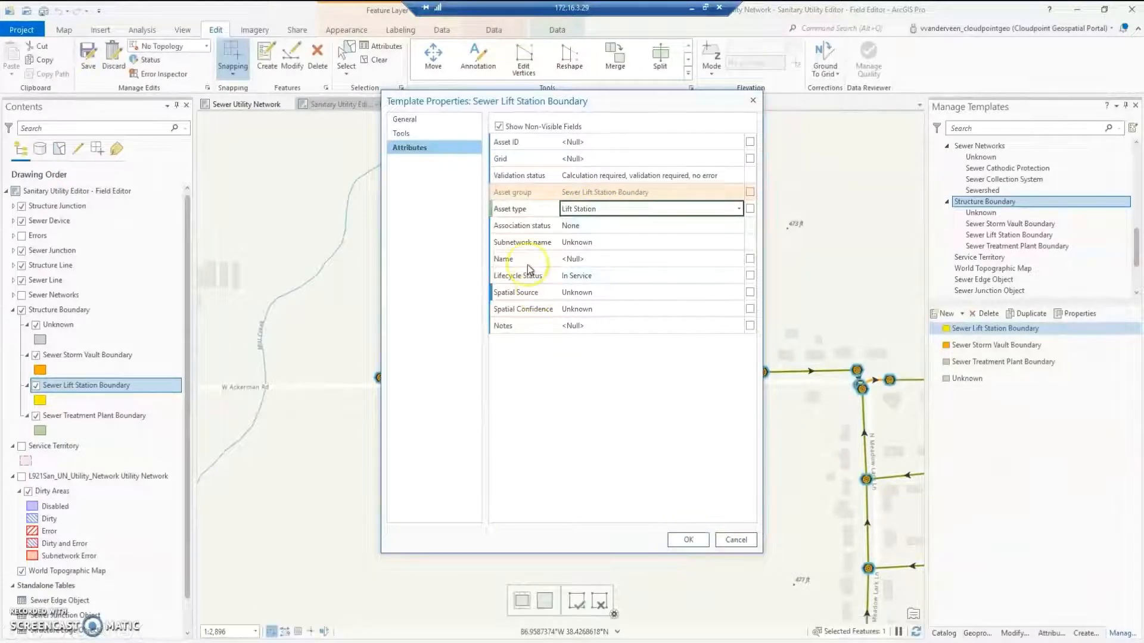
{"action": "left_click", "coordinate": [689, 540]}
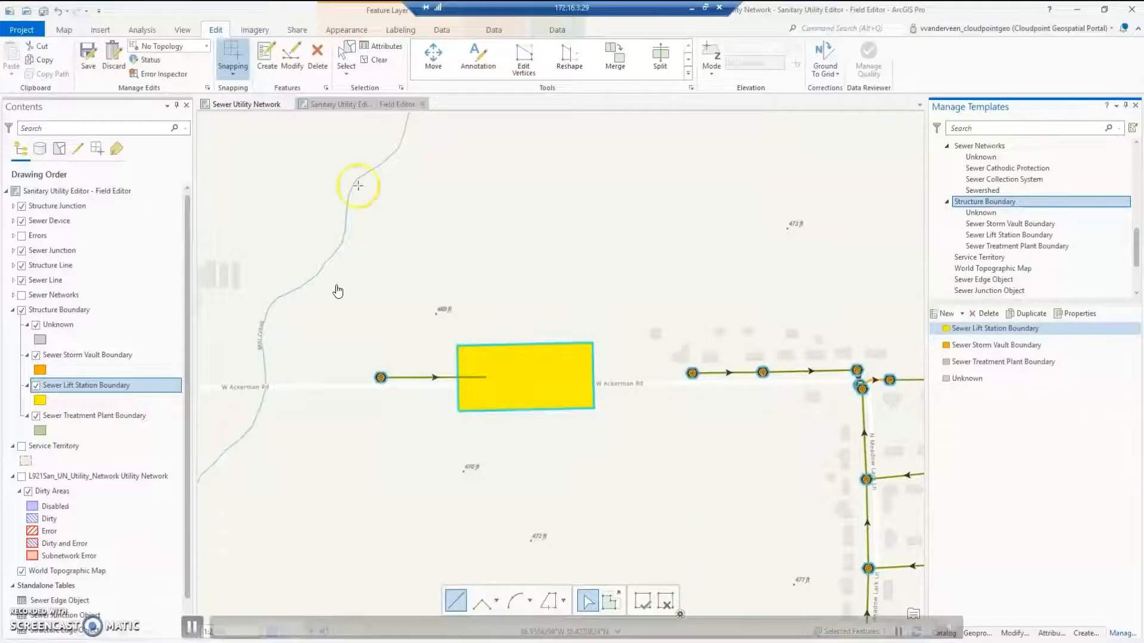
- Replace the selected lift station boundary with a new rectangle drawn from the updated template, and clear the selection
{"action": "left_click", "coordinate": [319, 60]}
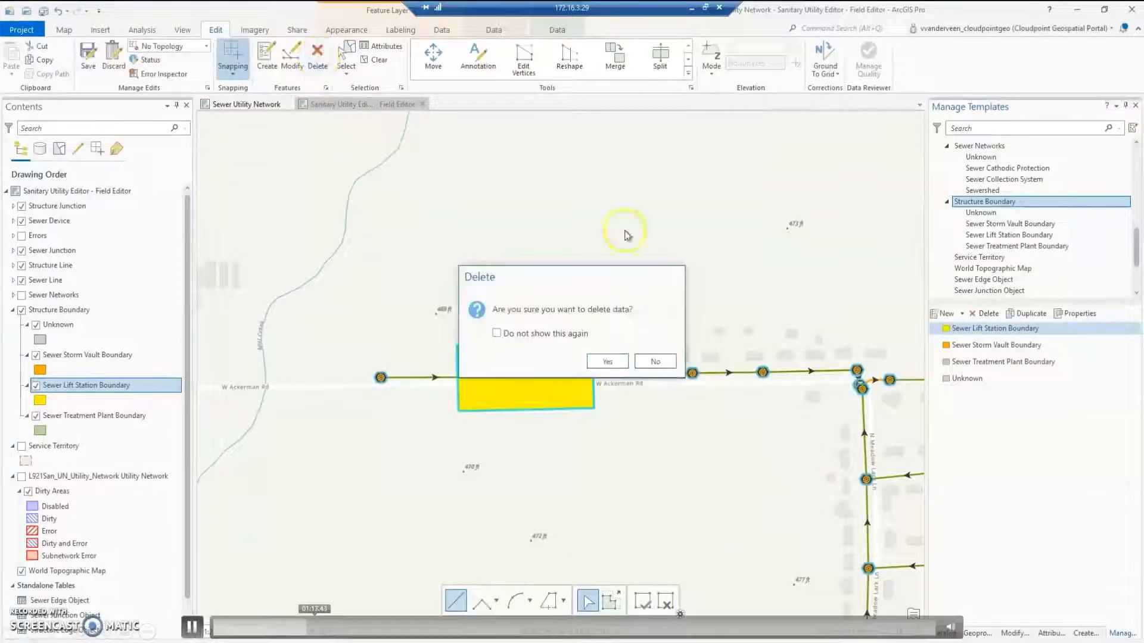
{"action": "left_click", "coordinate": [607, 361]}
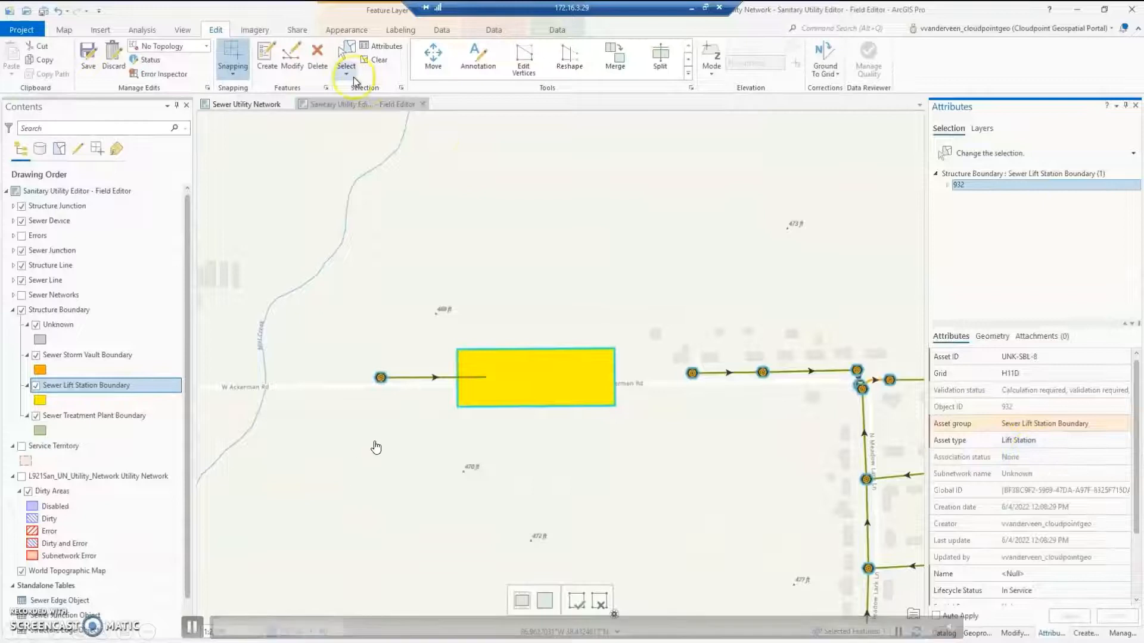
{"action": "left_click", "coordinate": [378, 64]}
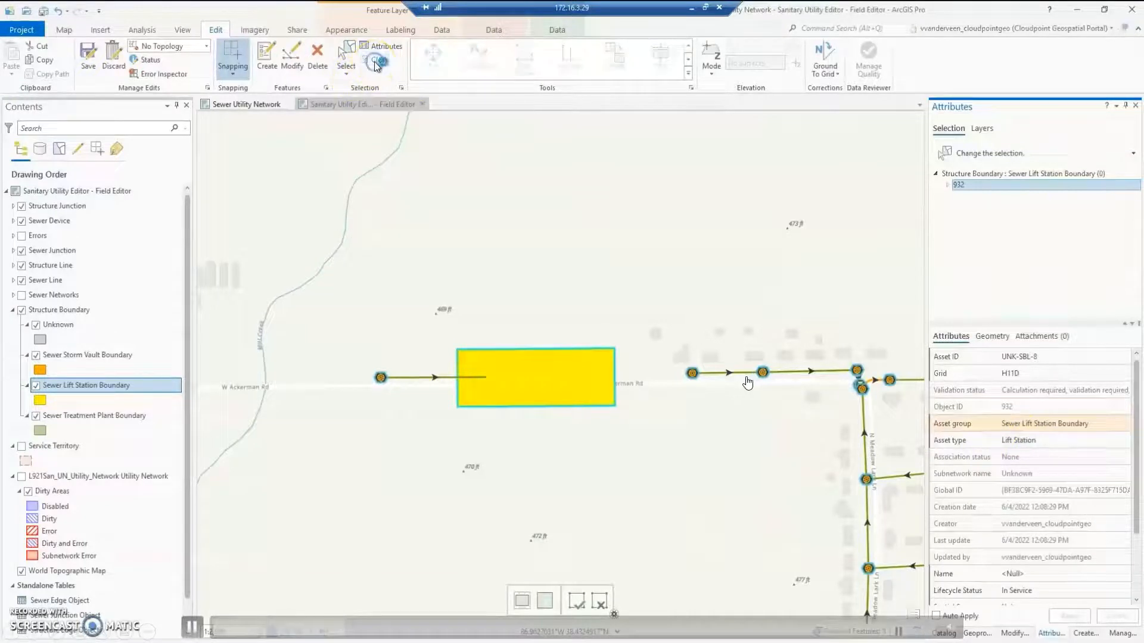
- Enter containment editing mode for the new lift station boundary
{"action": "left_click", "coordinate": [558, 31]}
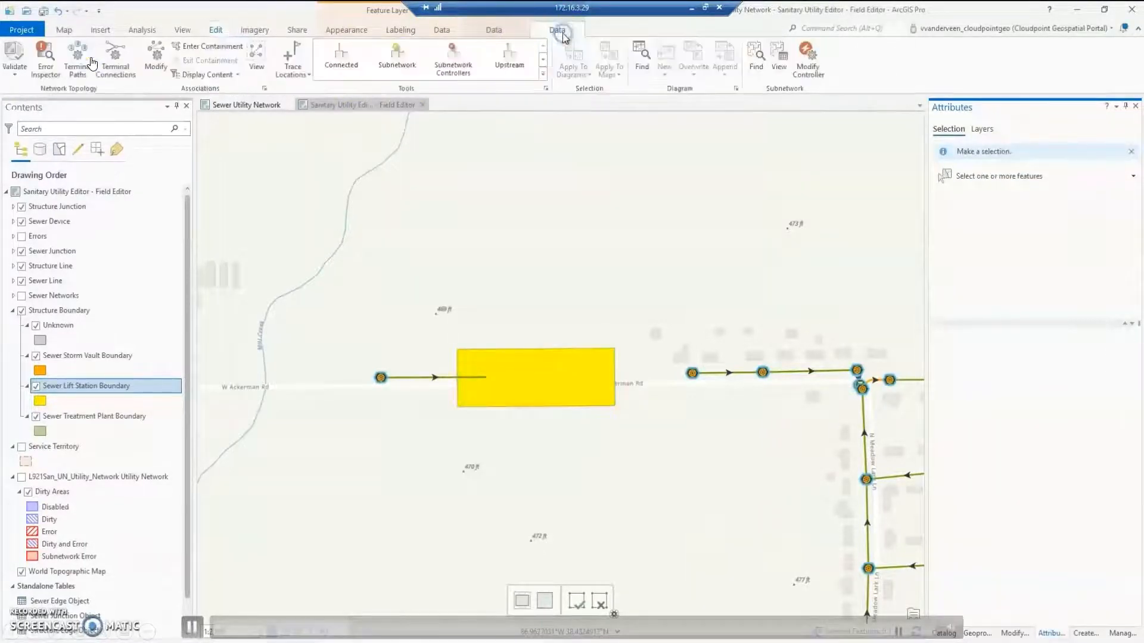
{"action": "left_click", "coordinate": [189, 47]}
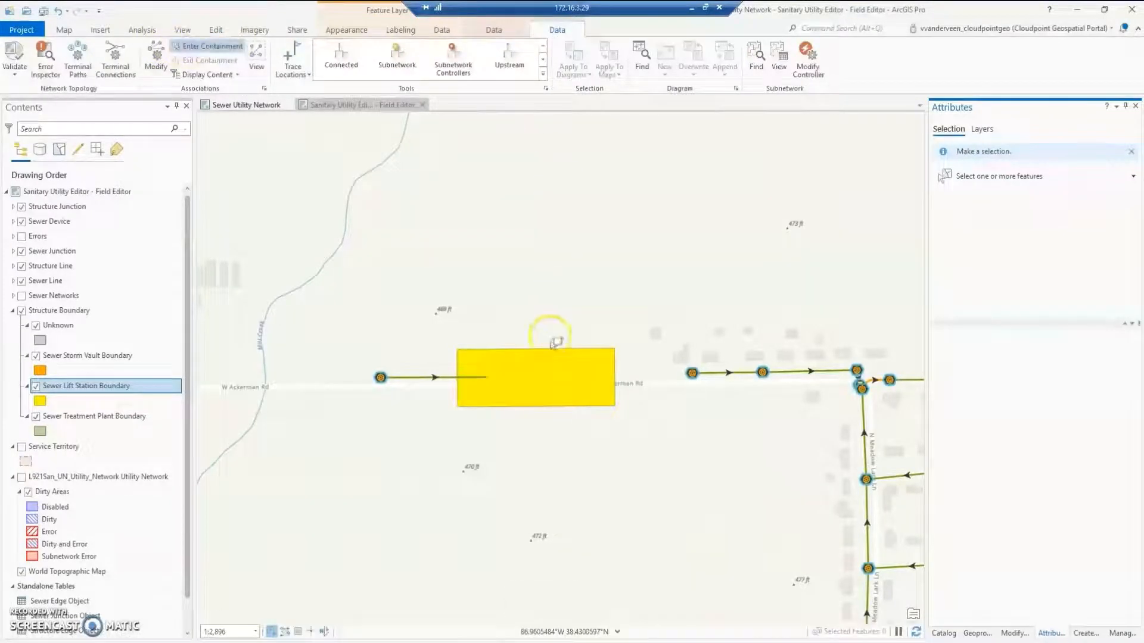
{"action": "scroll", "coordinate": [549, 336], "scroll_direction": "up", "scroll_amount": 2}
{"action": "left_click", "coordinate": [544, 385]}
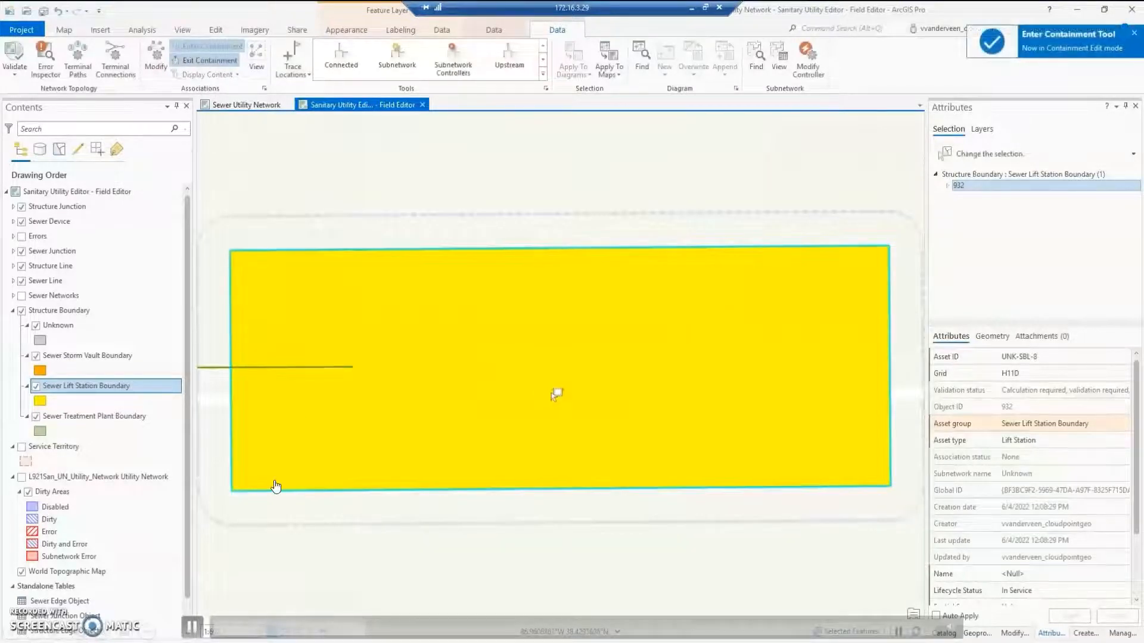
- Place a System controllable valve at the end of the incoming sewer line inside the lift station and check its attributes
{"action": "left_click", "coordinate": [216, 30]}
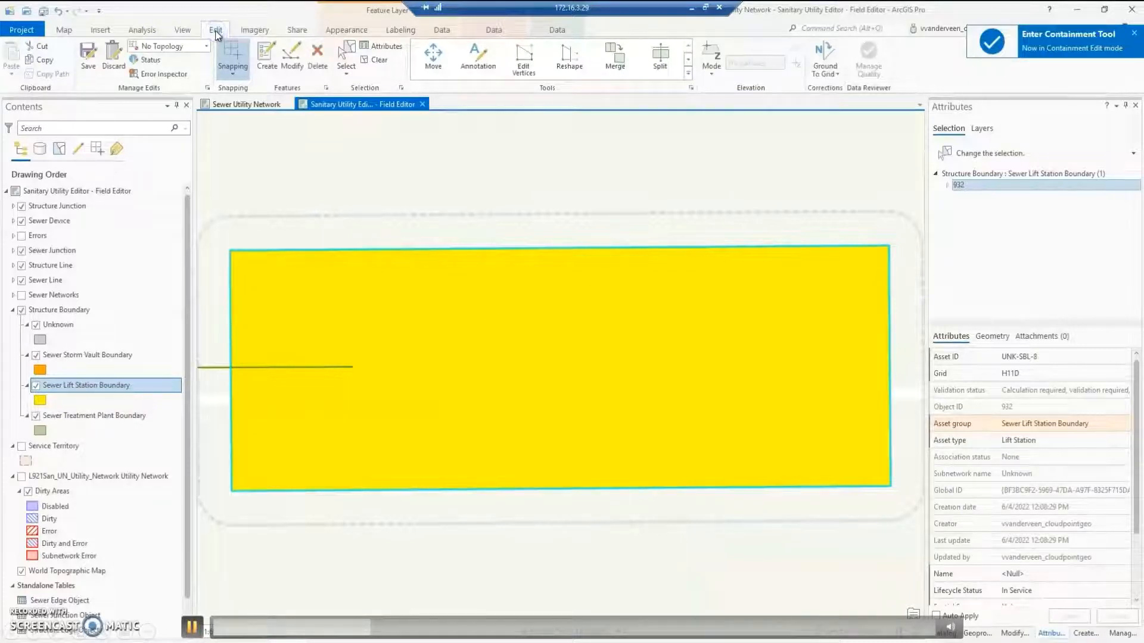
{"action": "left_click", "coordinate": [266, 54]}
{"action": "left_click", "coordinate": [266, 55]}
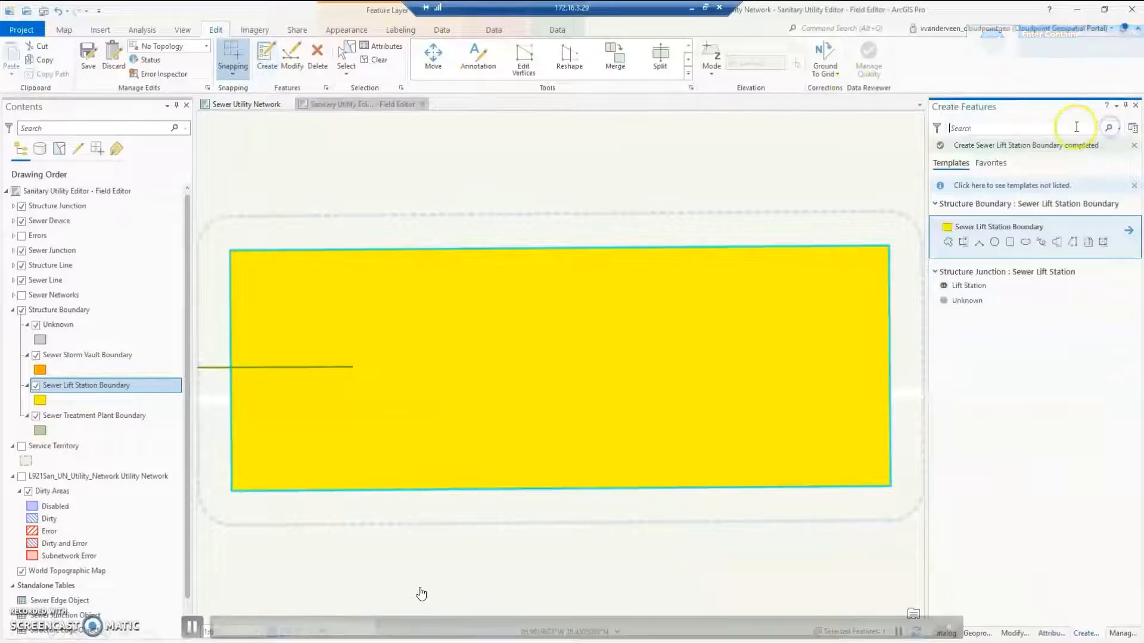
{"action": "left_click", "coordinate": [1107, 126]}
{"action": "type", "text": "vale"}
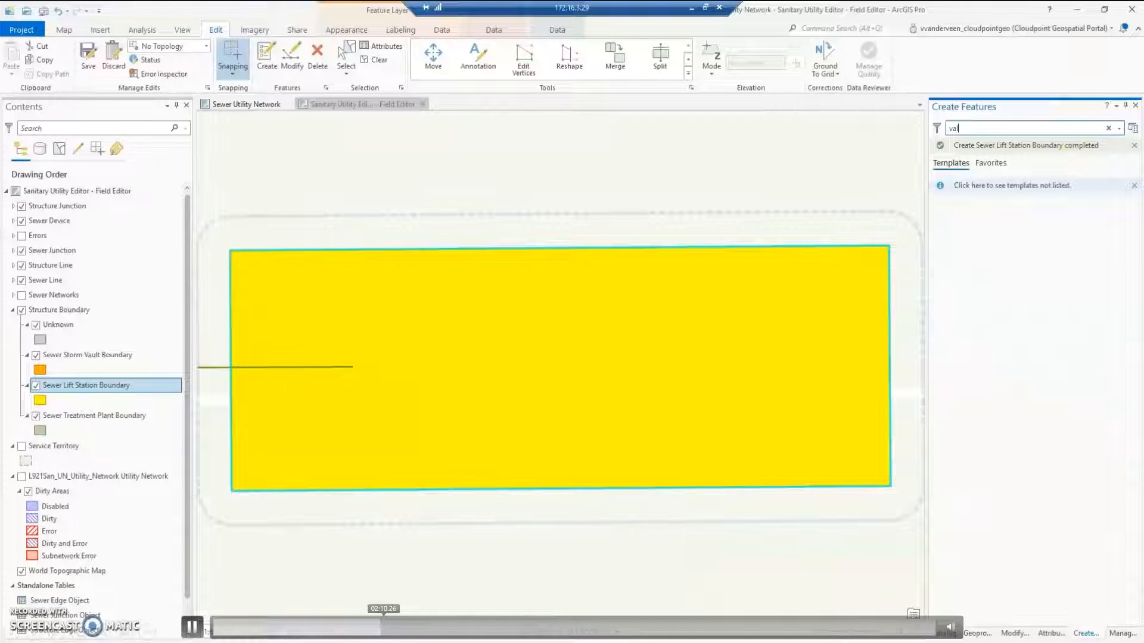
{"action": "left_click", "coordinate": [966, 227]}
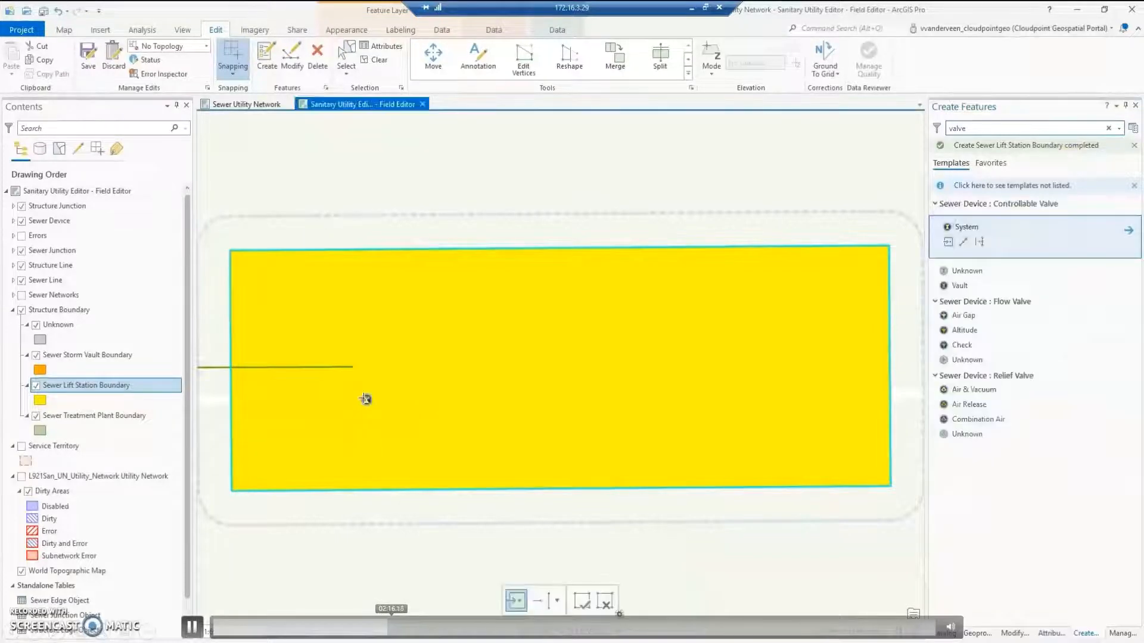
{"action": "left_click", "coordinate": [353, 366]}
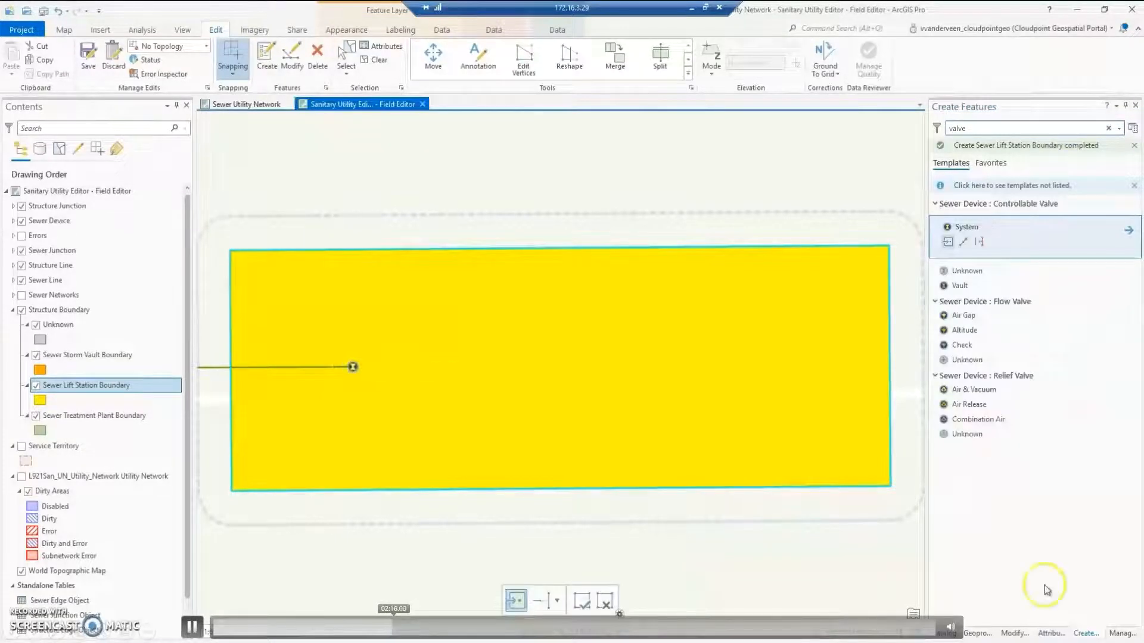
{"action": "left_click", "coordinate": [1050, 631]}
{"action": "left_click", "coordinate": [582, 602]}
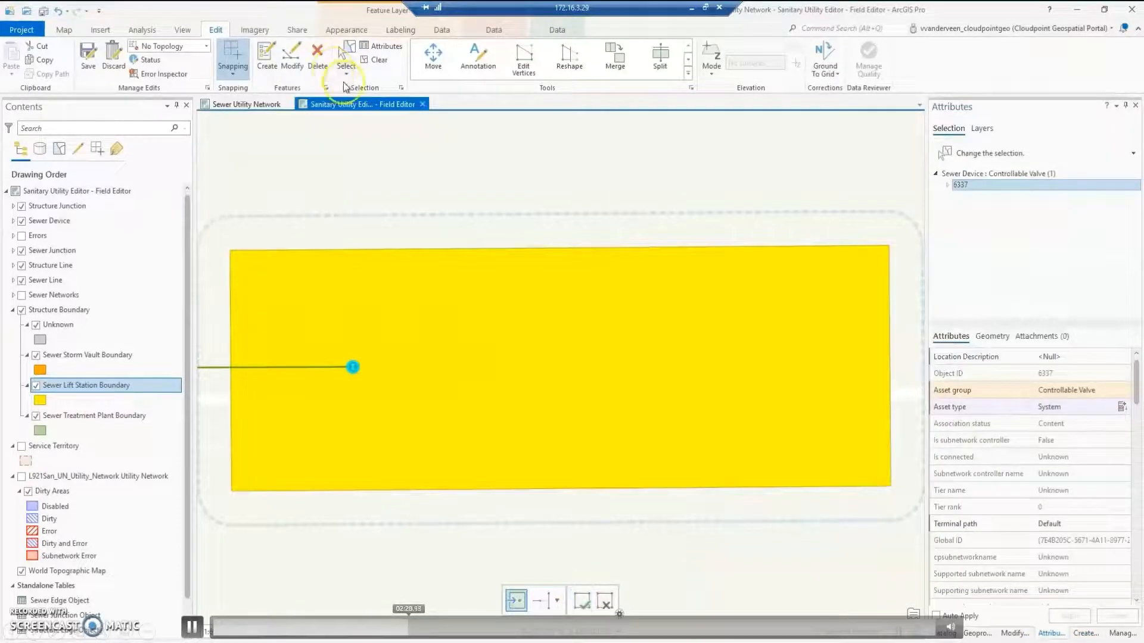
- Draw a Collector Gravity Main horizontally from the controllable valve to near the middle of the lift station boundary
{"action": "left_click", "coordinate": [1112, 129]}
{"action": "type", "text": "line"}
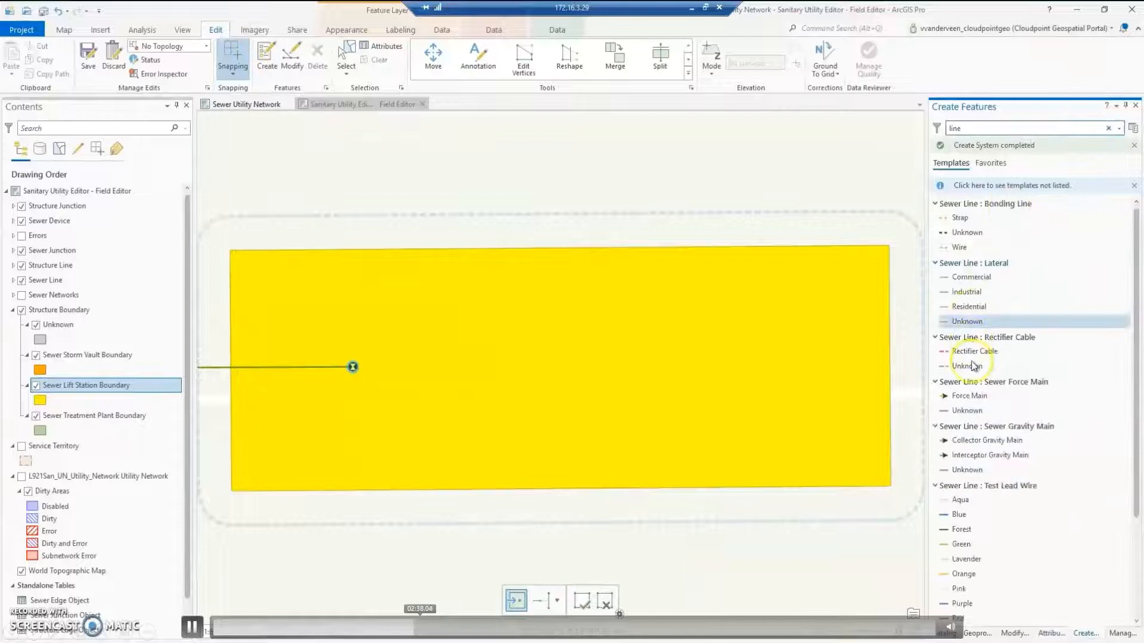
{"action": "left_click", "coordinate": [990, 433]}
{"action": "left_click", "coordinate": [353, 366]}
{"action": "double_click", "coordinate": [511, 367]}
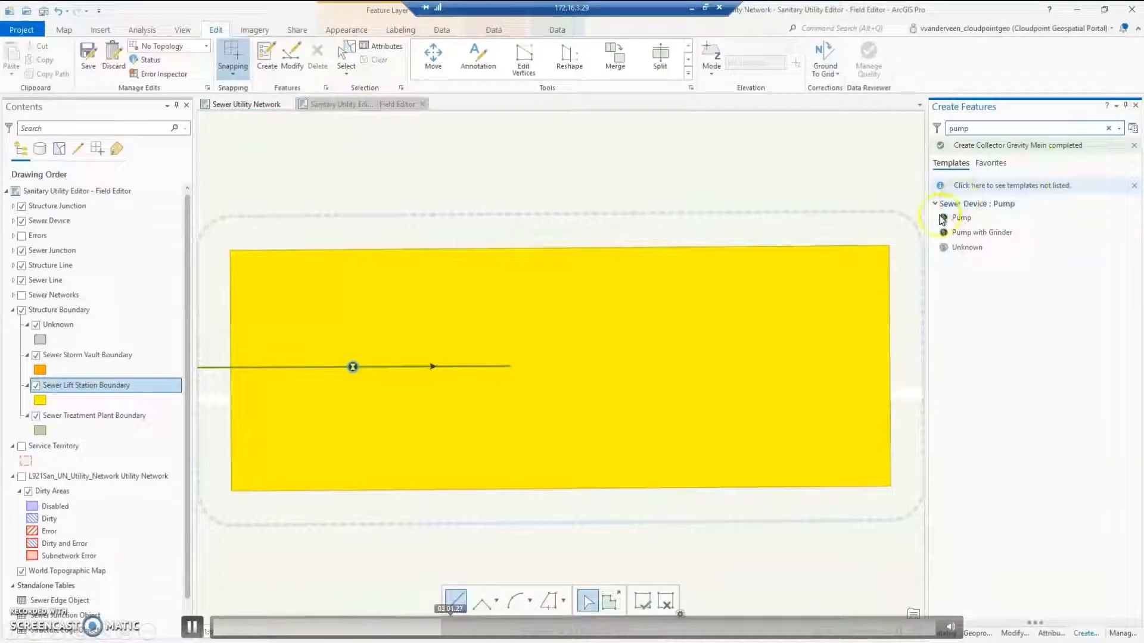
- Place a Pump device at the downstream end of the new collector gravity main
{"action": "left_click", "coordinate": [963, 227]}
{"action": "left_click", "coordinate": [511, 367]}
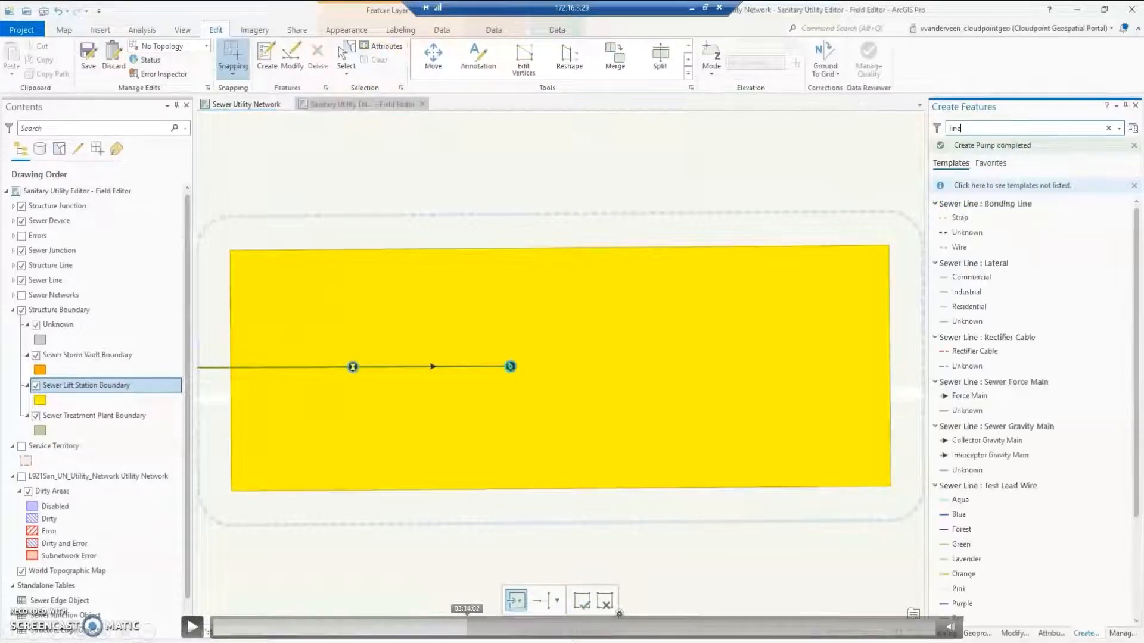
{"action": "key", "text": "space"}
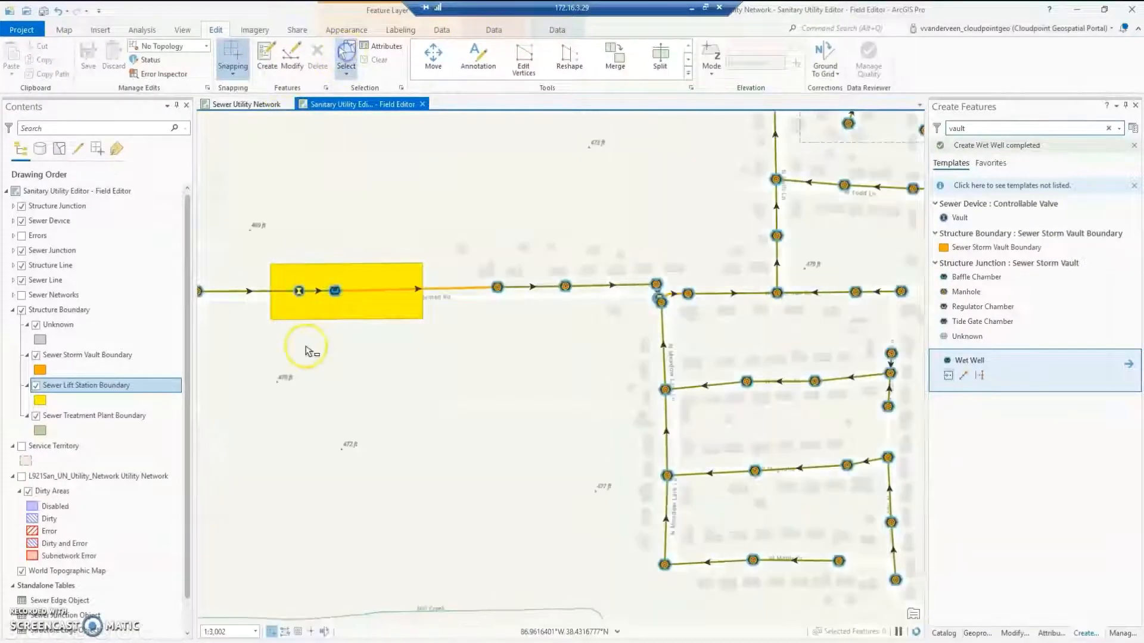
- Exit containment editing mode for the lift station boundary
{"action": "left_click_drag", "start_coordinate": [459, 389], "coordinate": [545, 458]}
{"action": "scroll", "coordinate": [504, 402], "scroll_direction": "up", "scroll_amount": 1}
{"action": "scroll", "coordinate": [507, 407], "scroll_direction": "up", "scroll_amount": 3}
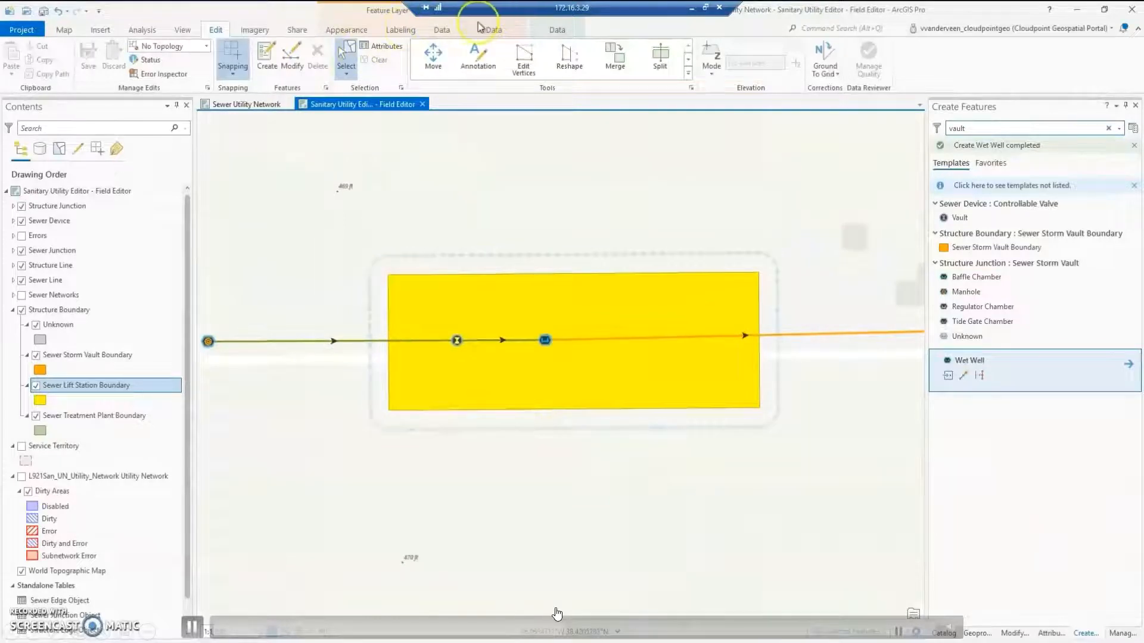
{"action": "left_click", "coordinate": [557, 30]}
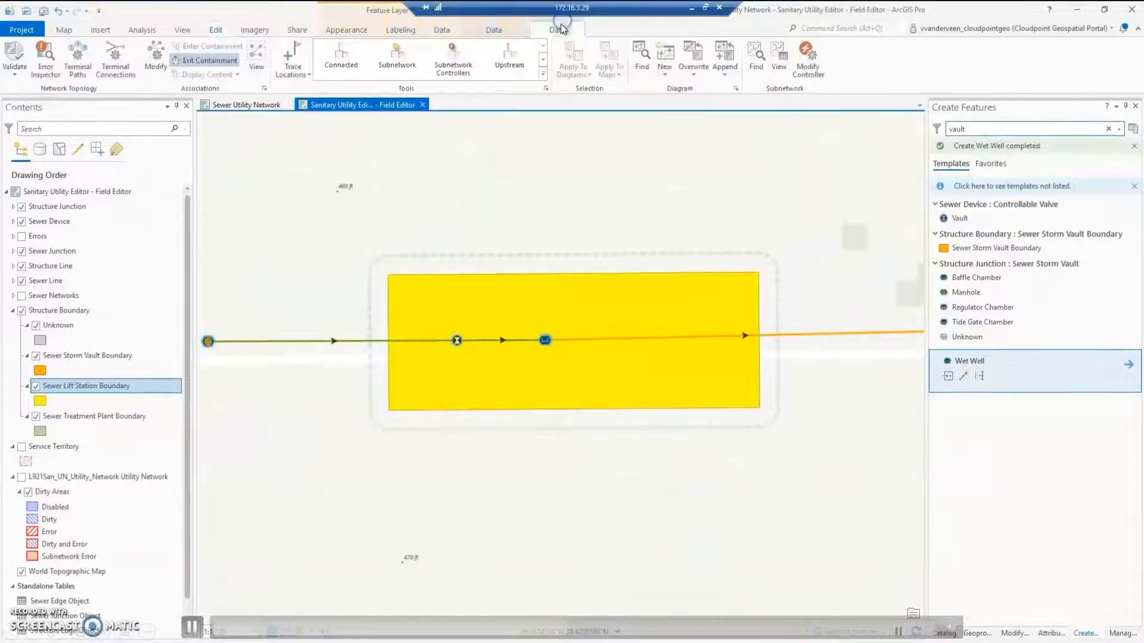
{"action": "left_click", "coordinate": [200, 62]}
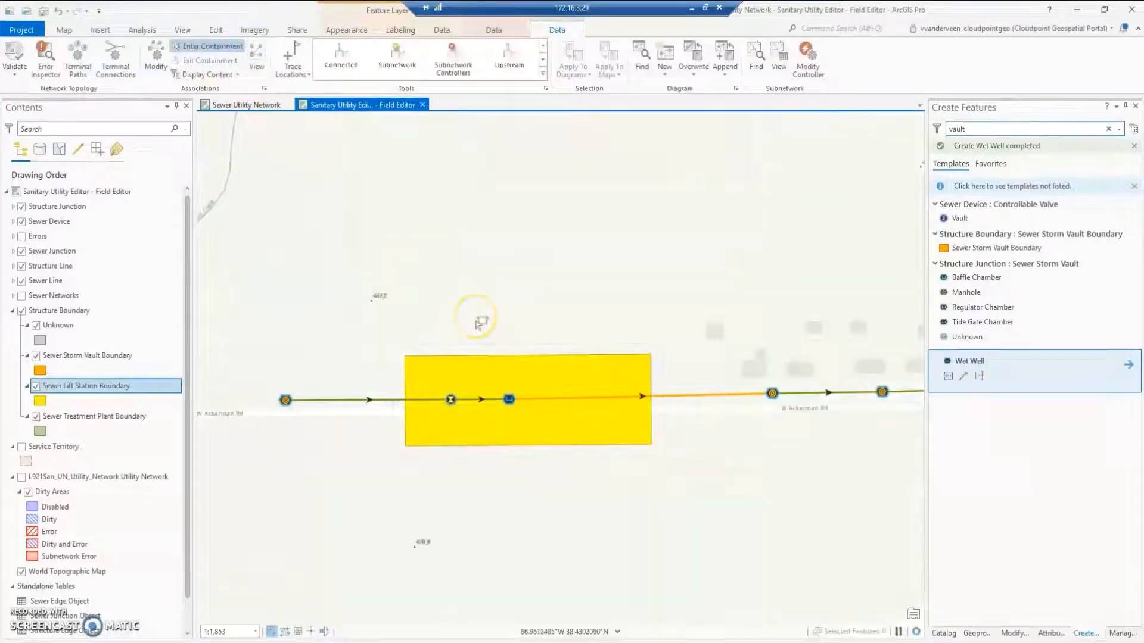
- Load the lift station boundary for association editing and make its contained Sewer Storm Vault junction visible
{"action": "scroll", "coordinate": [464, 384], "scroll_direction": "up", "scroll_amount": 2}
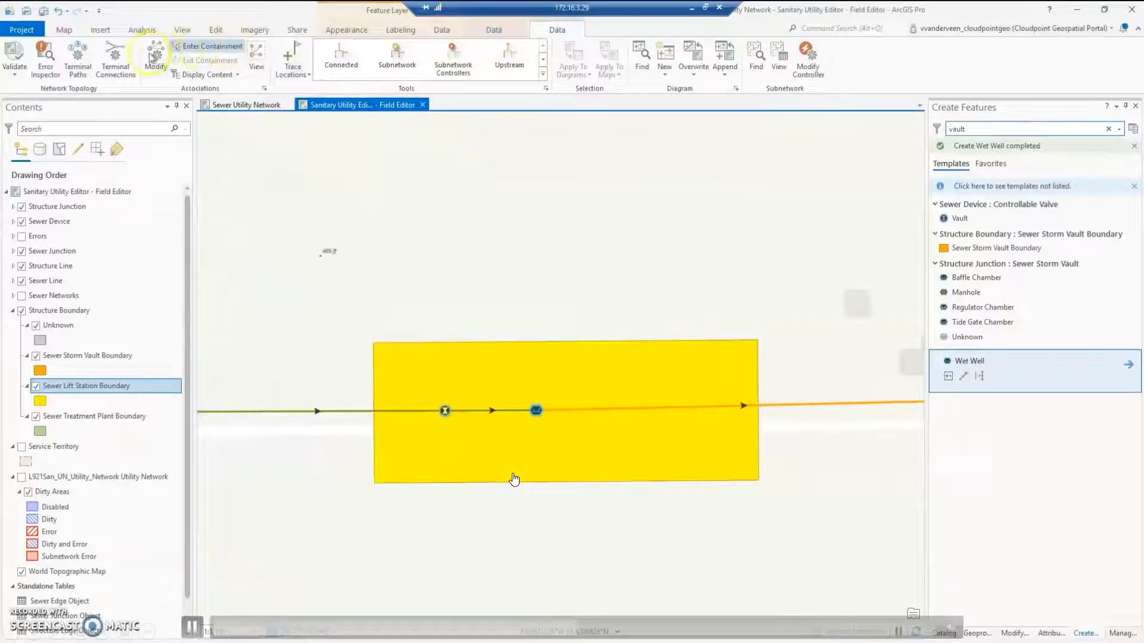
{"action": "left_click", "coordinate": [154, 57]}
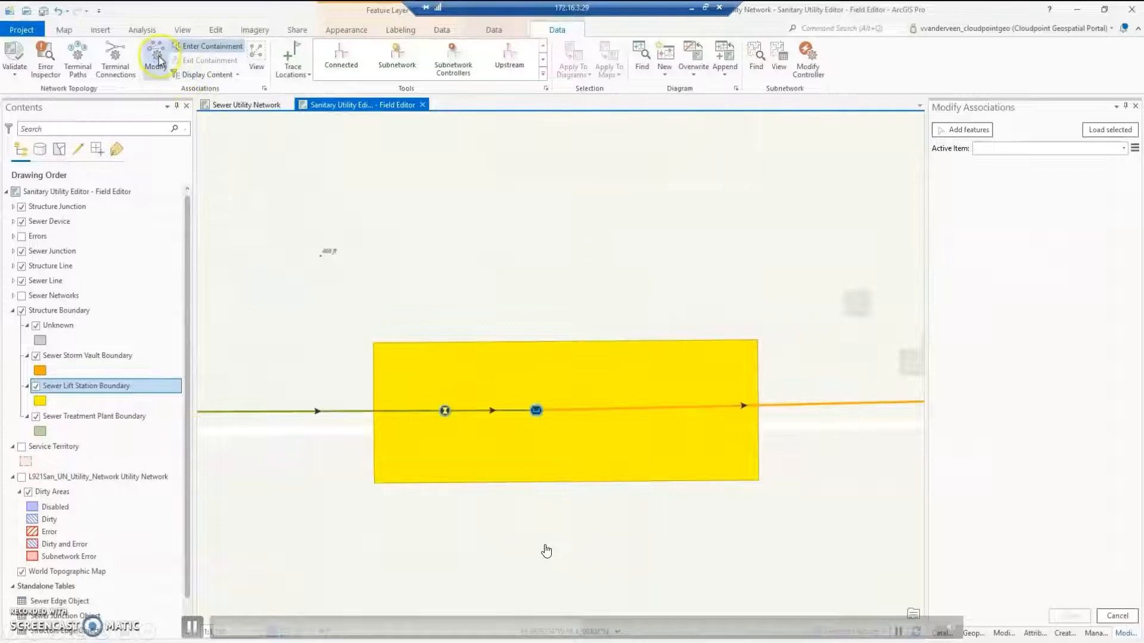
{"action": "left_click", "coordinate": [616, 362]}
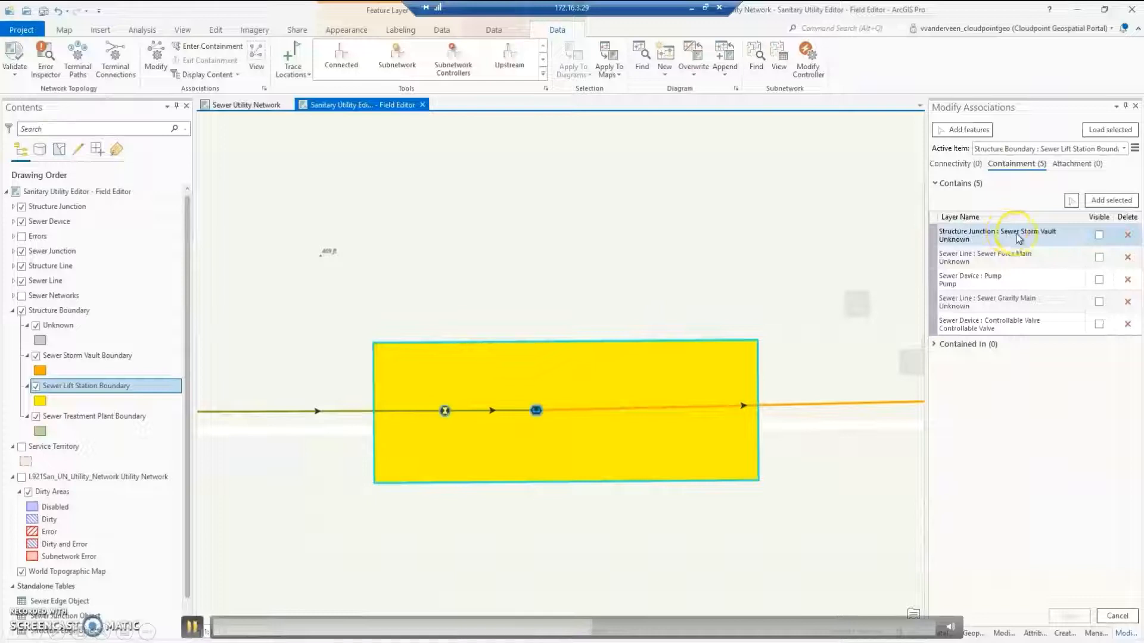
{"action": "left_click", "coordinate": [1098, 236]}
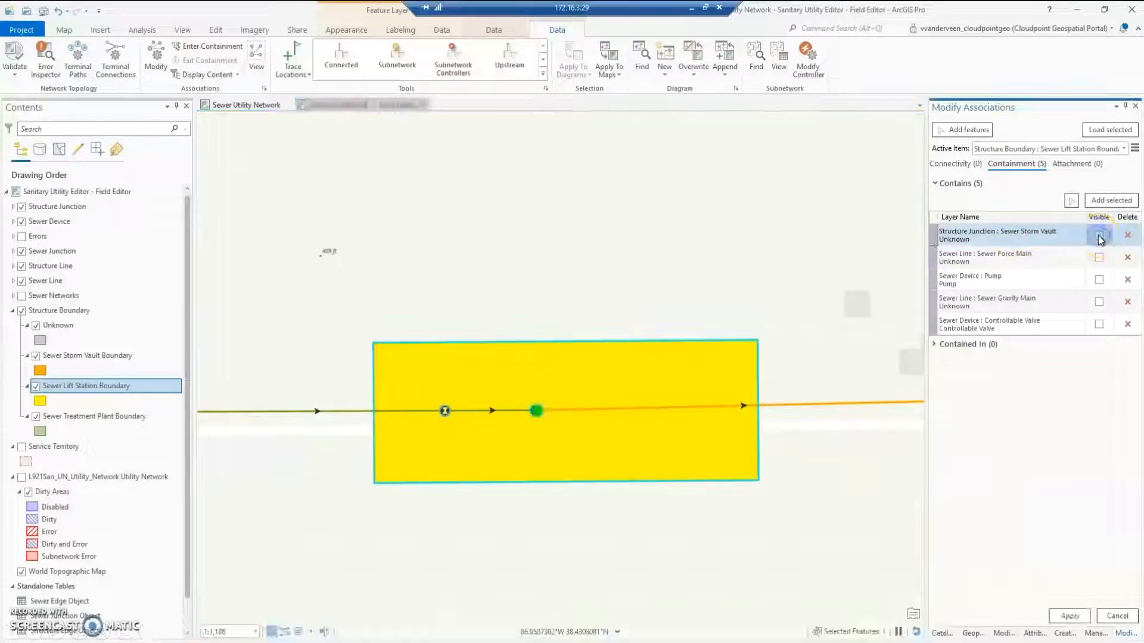
- Remove the Sewer Force Main, Pump and Sewer Gravity Main from the lift station's containment and apply the changes
{"action": "left_click", "coordinate": [1129, 259]}
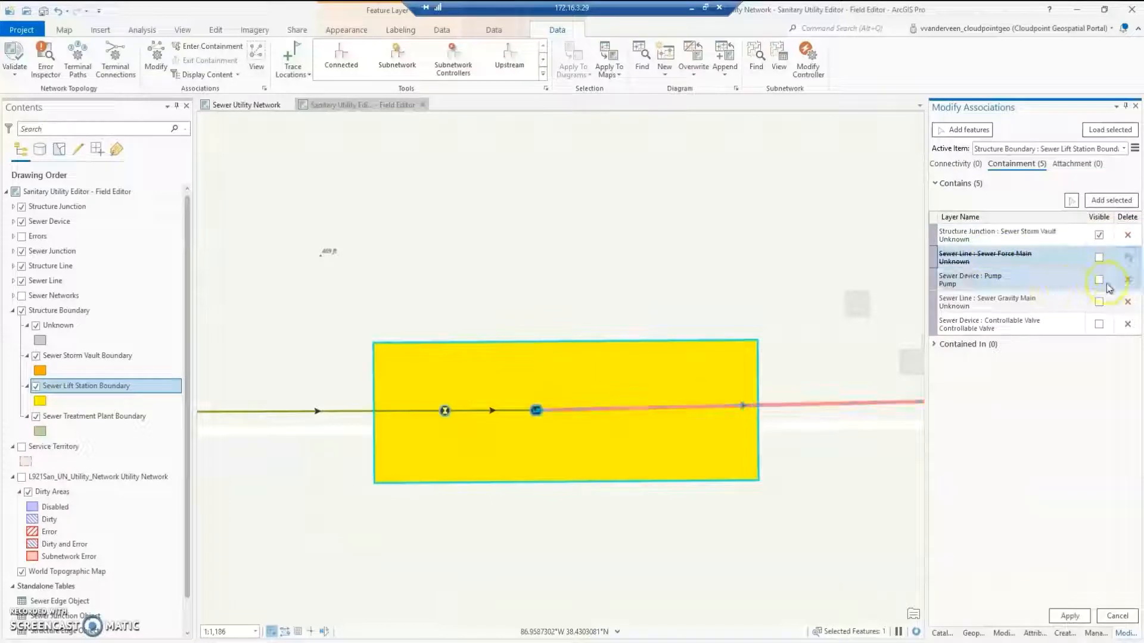
{"action": "left_click", "coordinate": [1129, 281]}
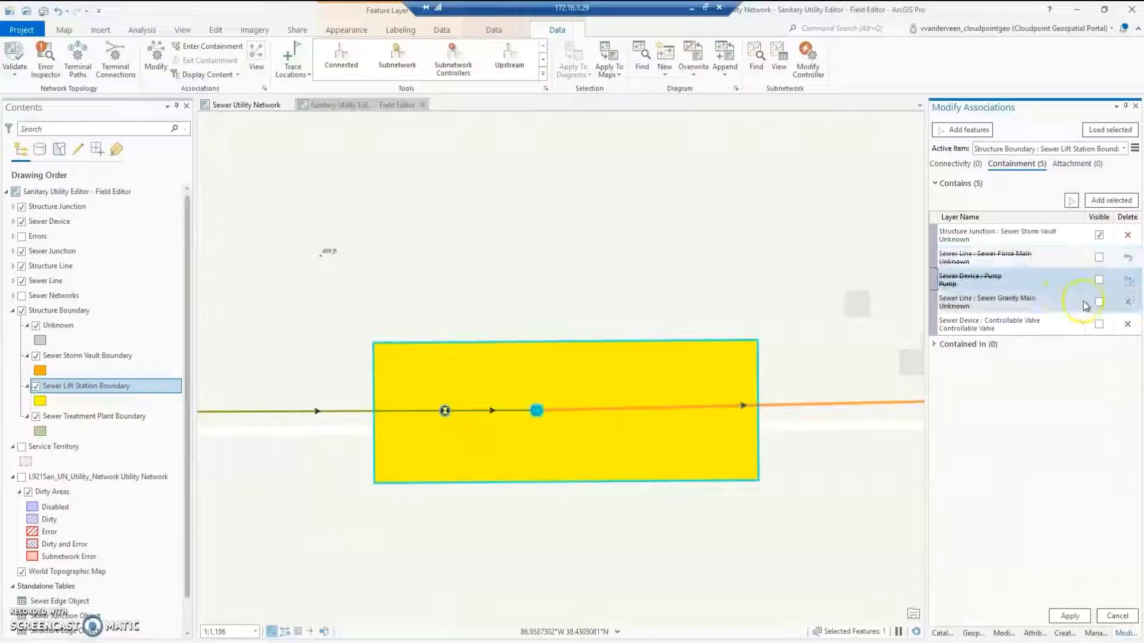
{"action": "left_click", "coordinate": [1129, 301]}
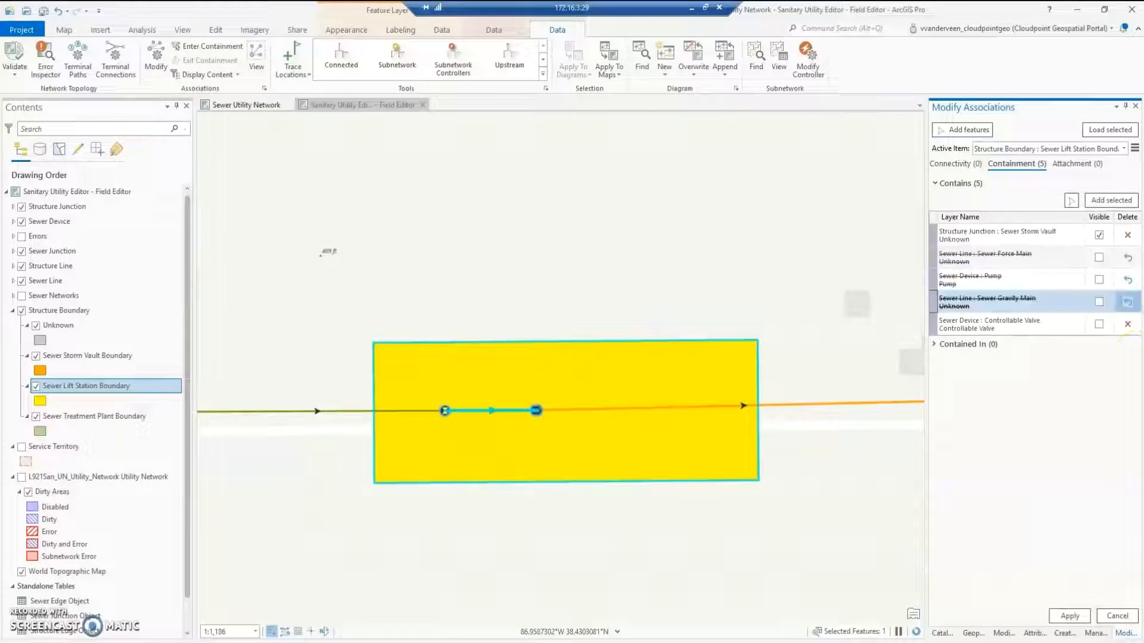
{"action": "left_click", "coordinate": [1080, 619]}
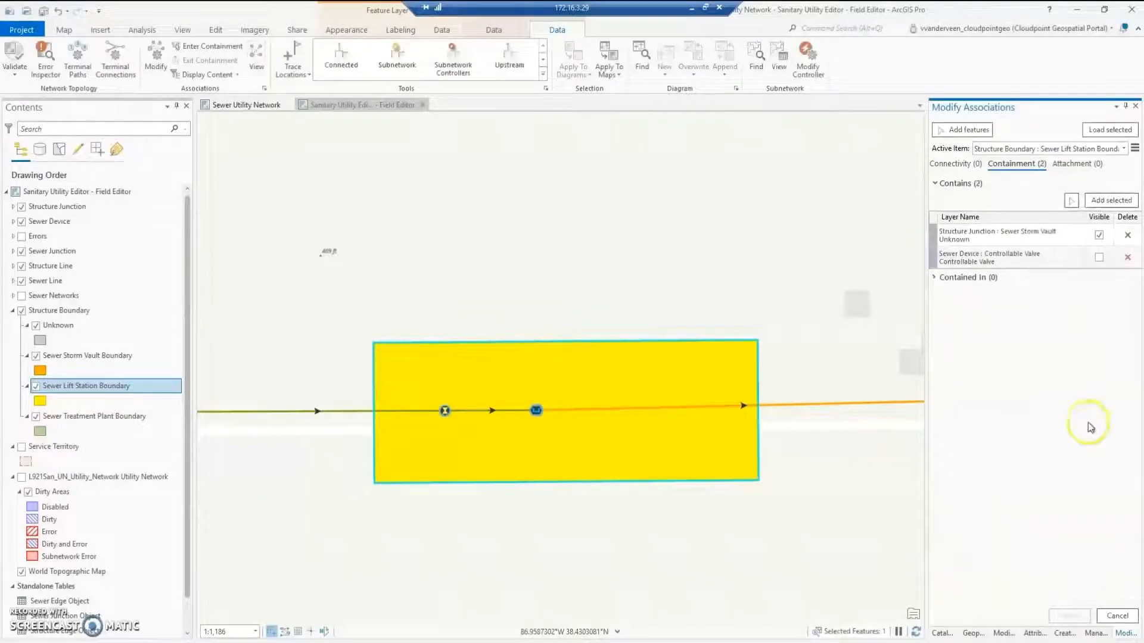
- Clear the lift station from the association editor and load the wet well junction beside the pump as the active item
{"action": "scroll", "coordinate": [545, 411], "scroll_direction": "up", "scroll_amount": 1}
{"action": "scroll", "coordinate": [545, 411], "scroll_direction": "up", "scroll_amount": 3}
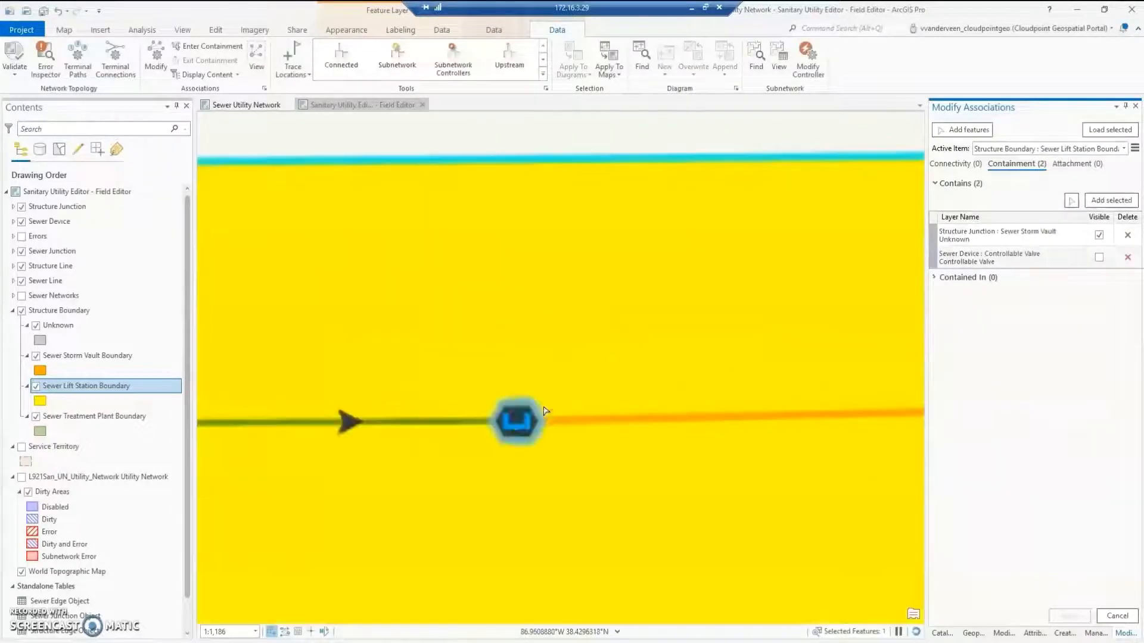
{"action": "scroll", "coordinate": [517, 418], "scroll_direction": "up", "scroll_amount": 2}
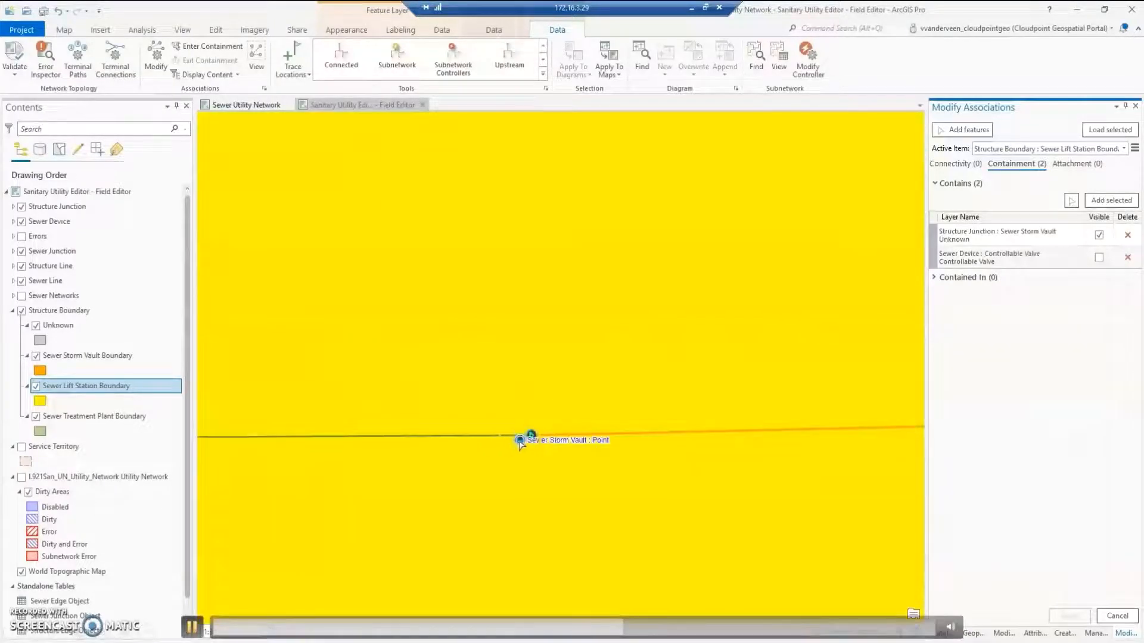
{"action": "left_click", "coordinate": [1135, 148]}
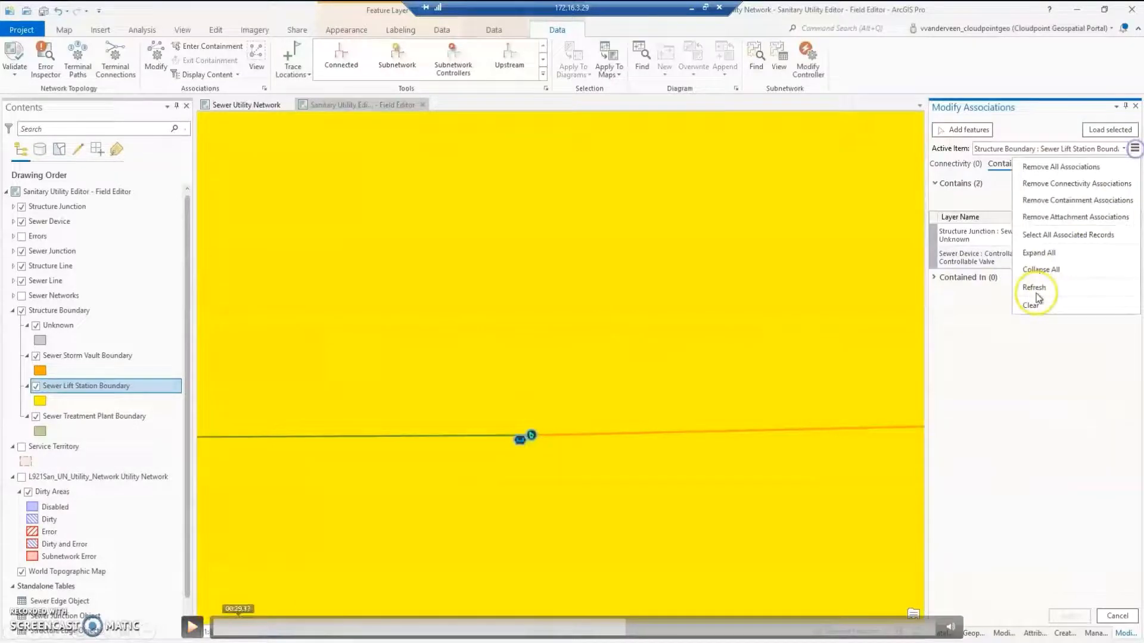
{"action": "left_click", "coordinate": [192, 626]}
{"action": "left_click", "coordinate": [520, 441]}
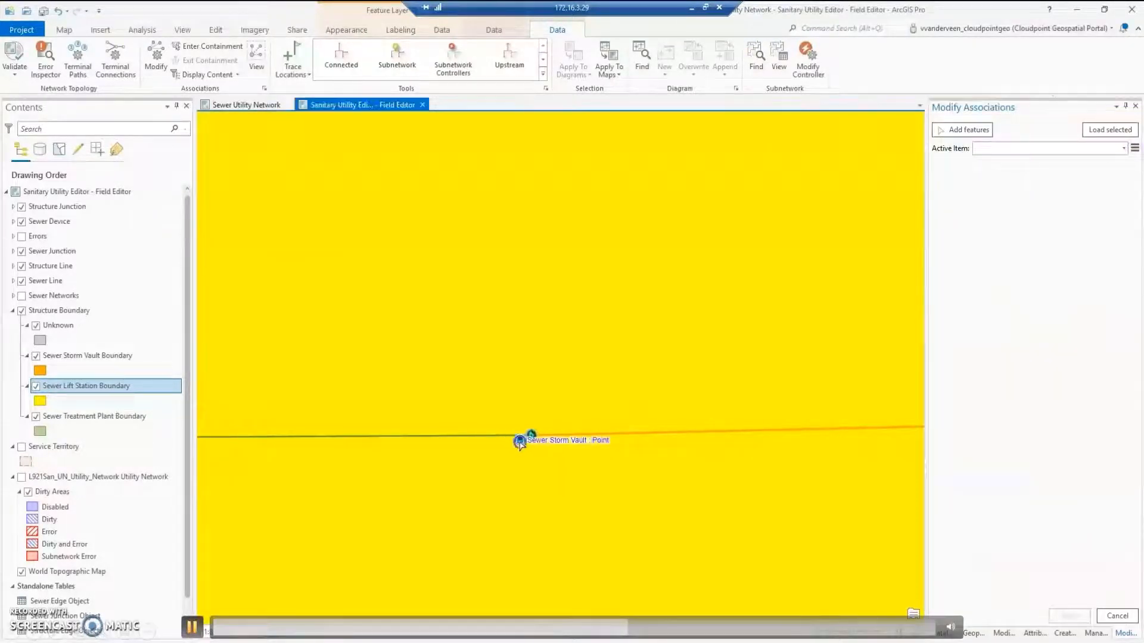
{"action": "left_click", "coordinate": [192, 626]}
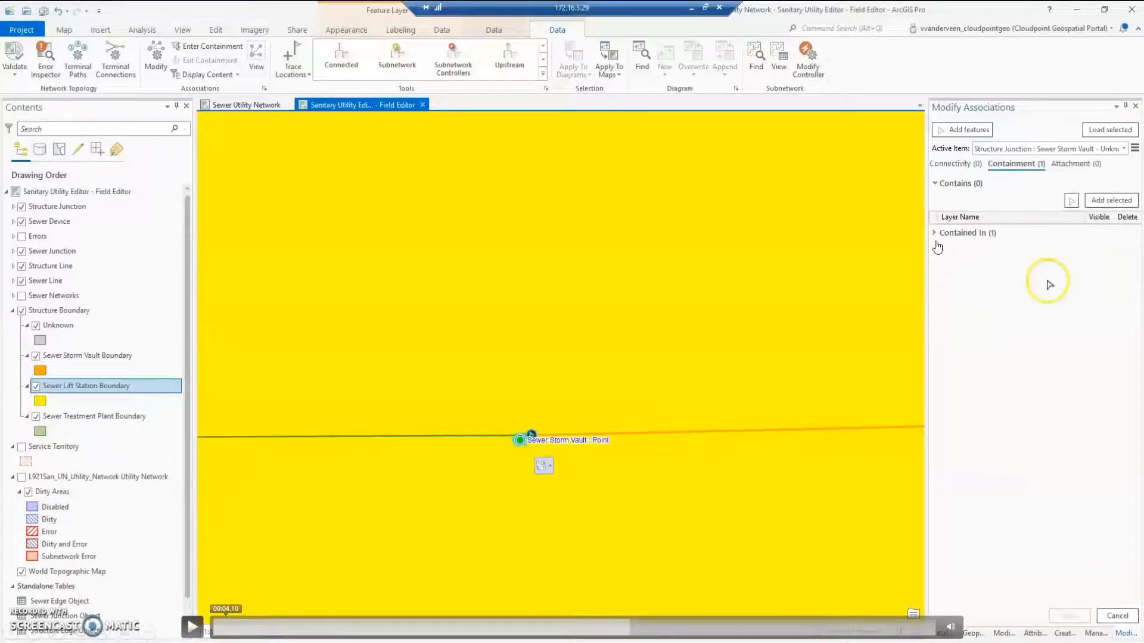
- Add the Pump device as content of the wet well junction and apply the containment association
{"action": "left_click", "coordinate": [191, 626]}
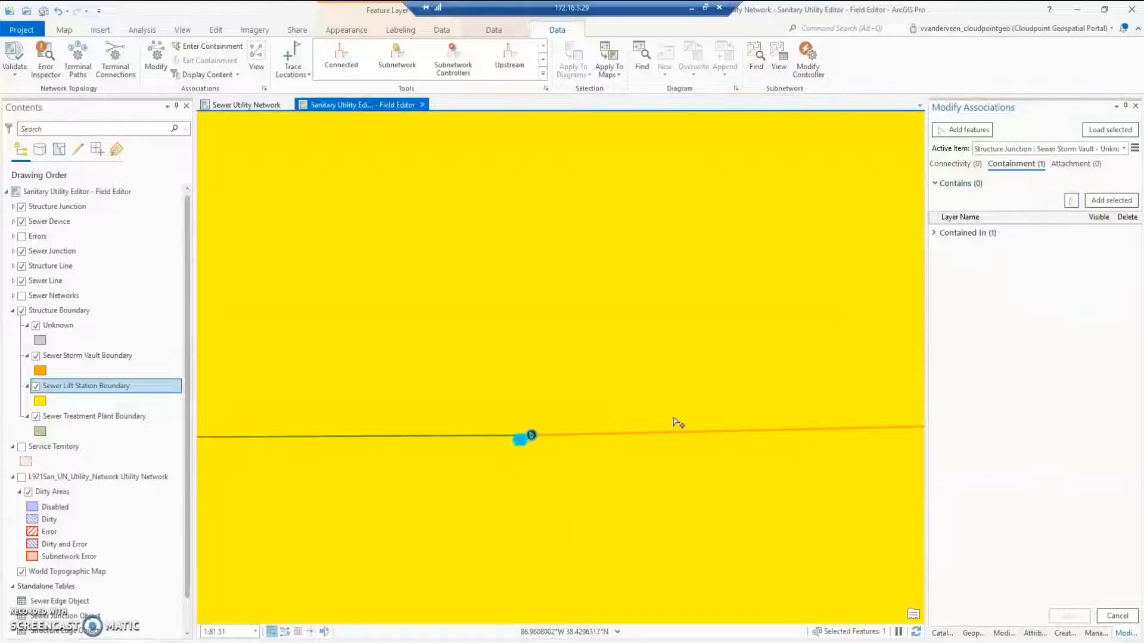
{"action": "left_click", "coordinate": [532, 440]}
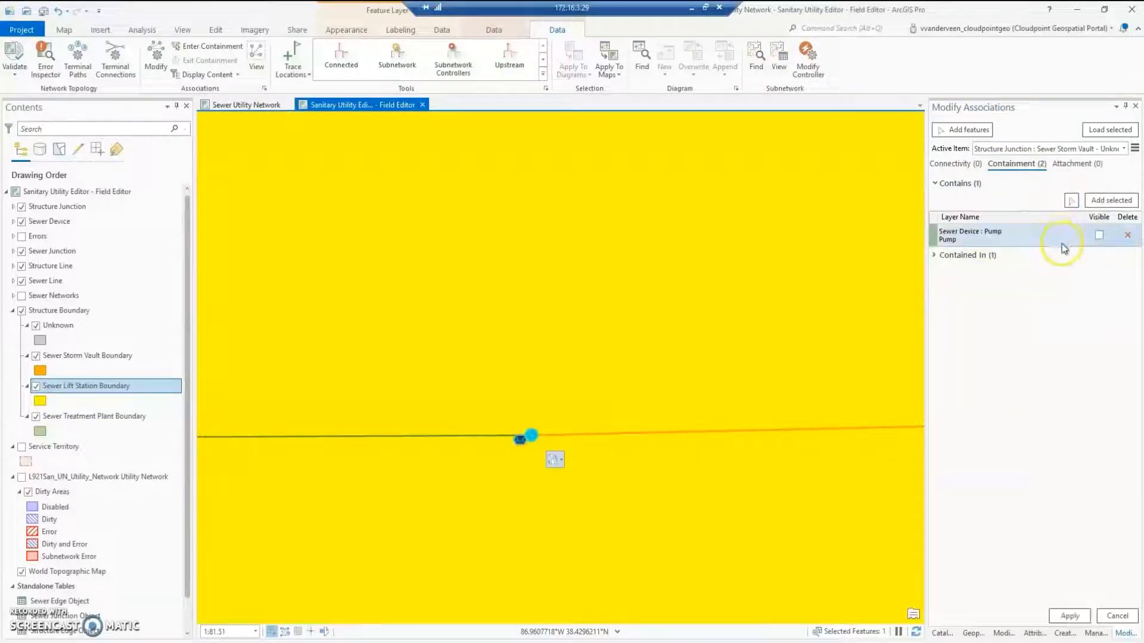
{"action": "left_click", "coordinate": [1070, 616]}
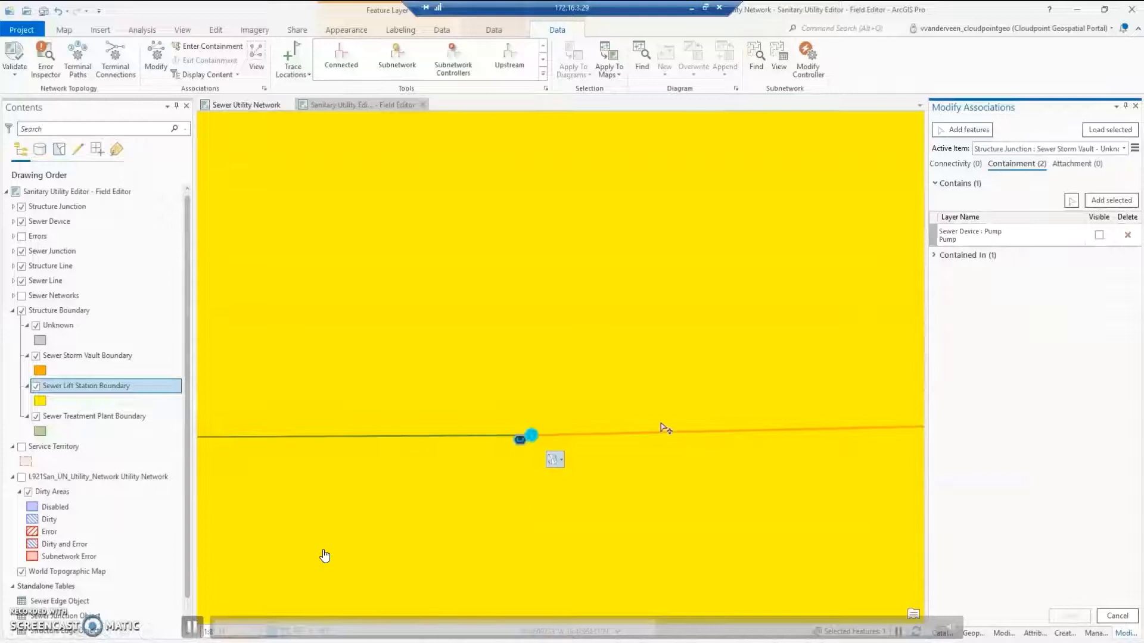
- Save the edits made to the lift station's features and associations
{"action": "scroll", "coordinate": [663, 430], "scroll_direction": "down", "scroll_amount": 5}
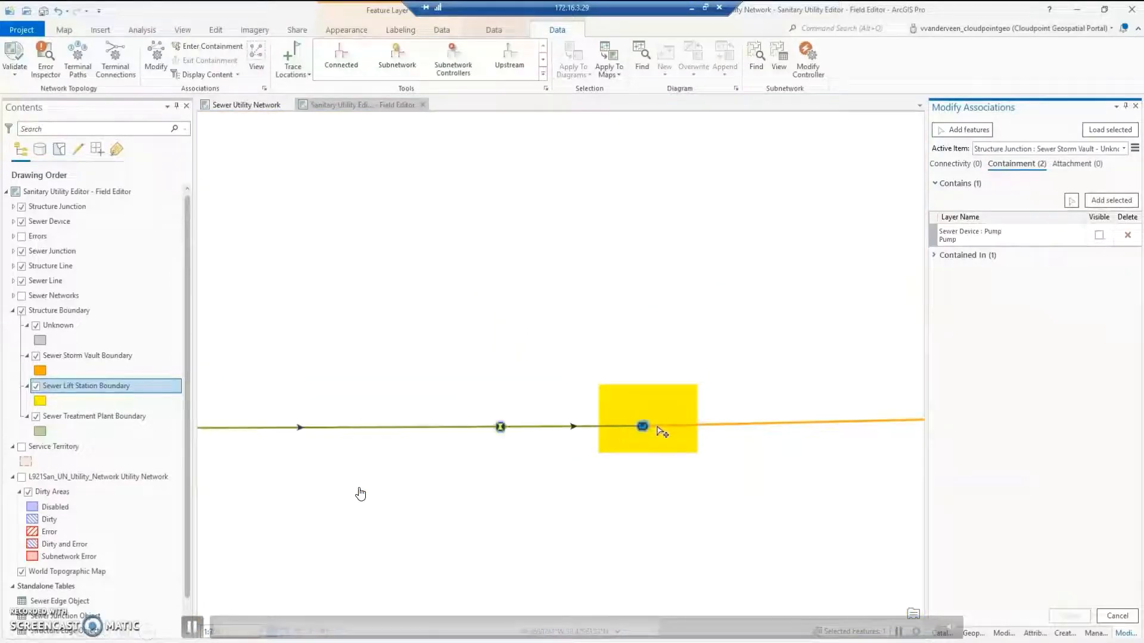
{"action": "scroll", "coordinate": [660, 431], "scroll_direction": "down", "scroll_amount": 3}
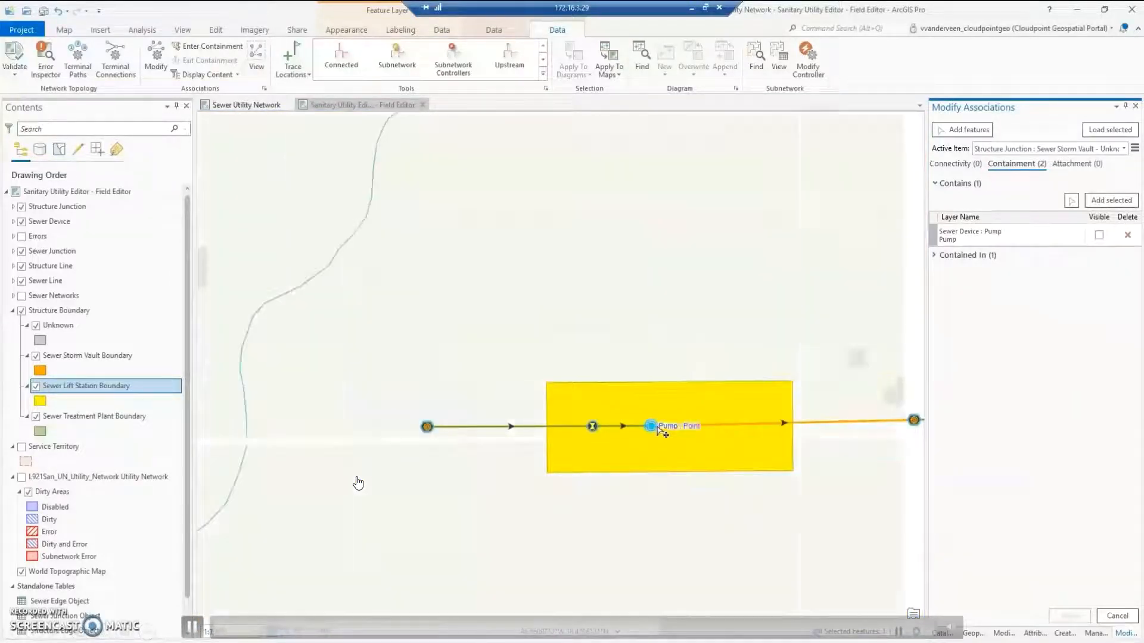
{"action": "scroll", "coordinate": [661, 431], "scroll_direction": "down", "scroll_amount": 3}
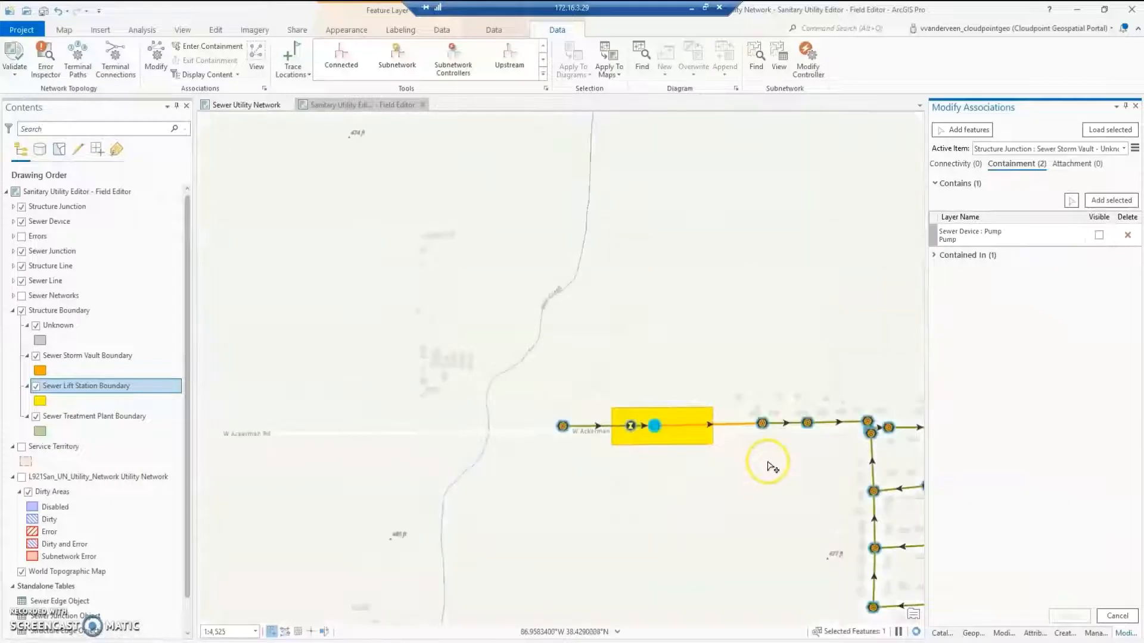
{"action": "left_click_drag", "start_coordinate": [704, 476], "coordinate": [638, 459]}
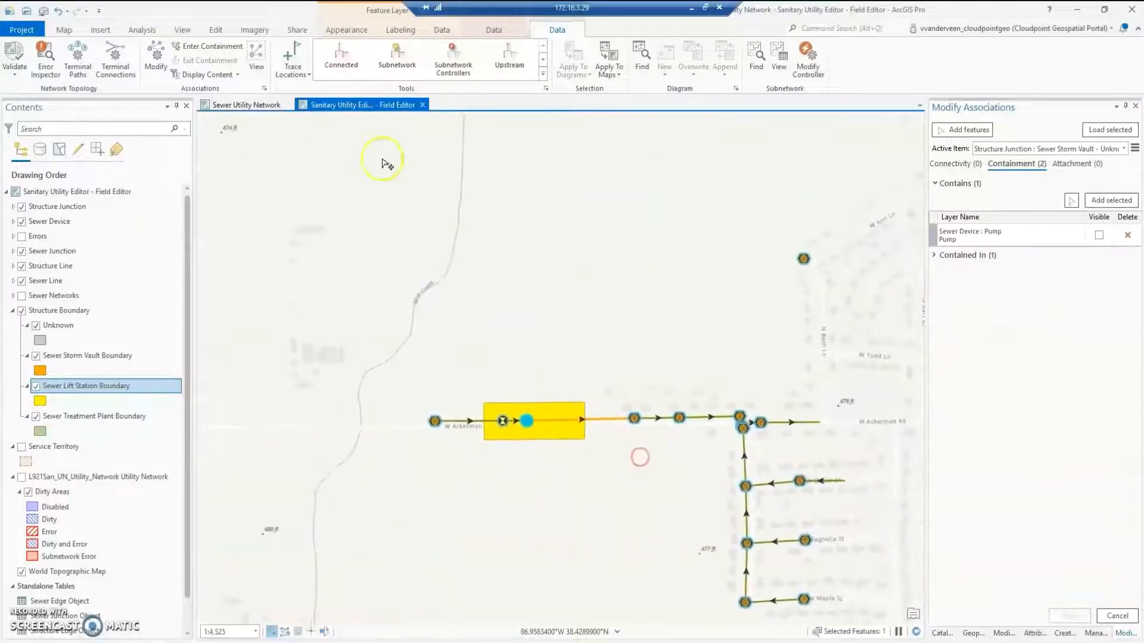
{"action": "left_click", "coordinate": [215, 30]}
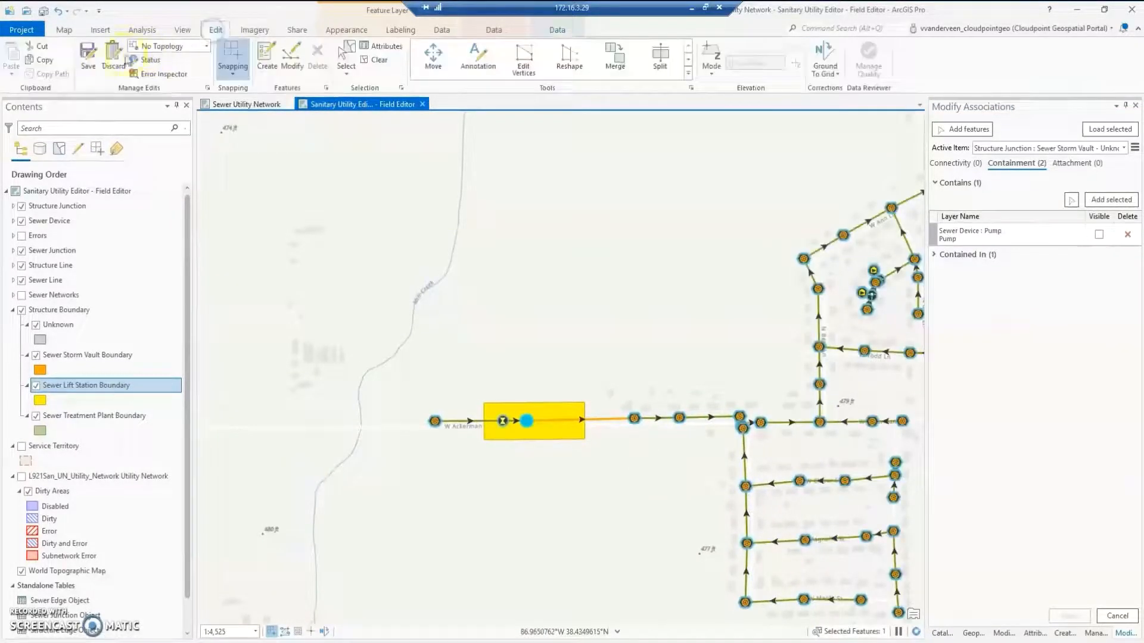
{"action": "left_click", "coordinate": [88, 61]}
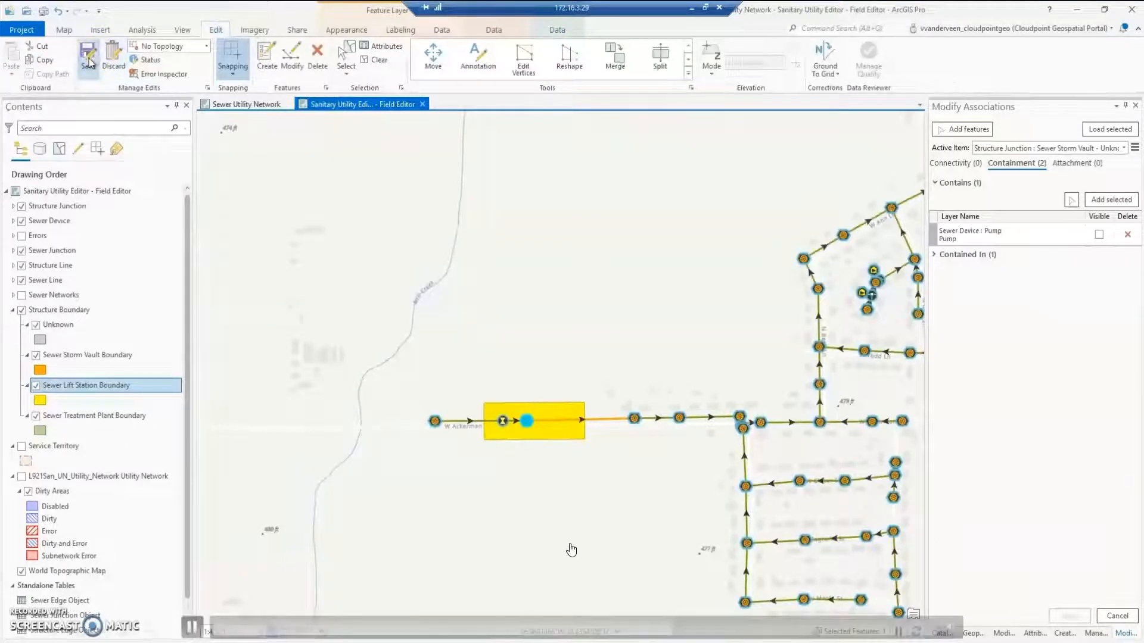
- Clear the feature selection and validate the network topology around the lift station
{"action": "left_click", "coordinate": [377, 61]}
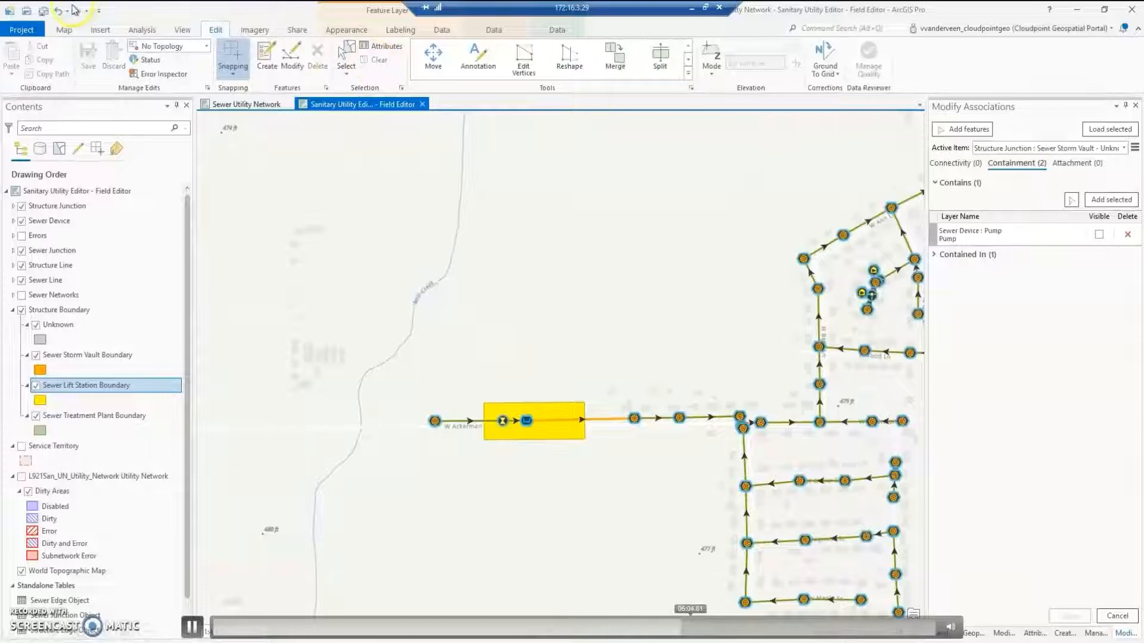
{"action": "left_click", "coordinate": [557, 31]}
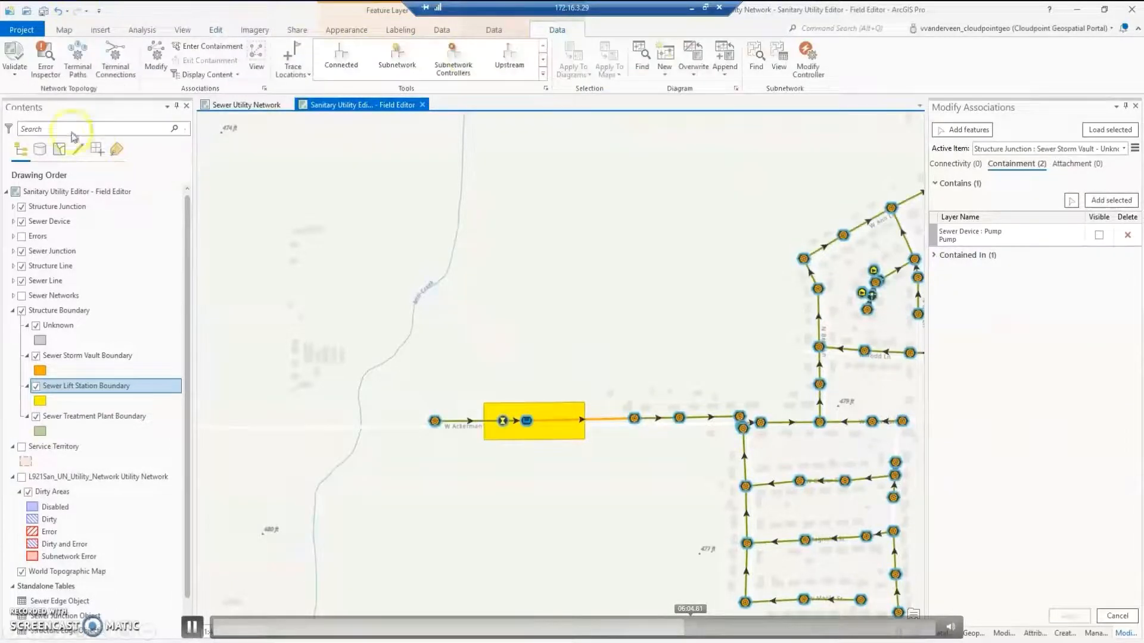
{"action": "left_click", "coordinate": [16, 82]}
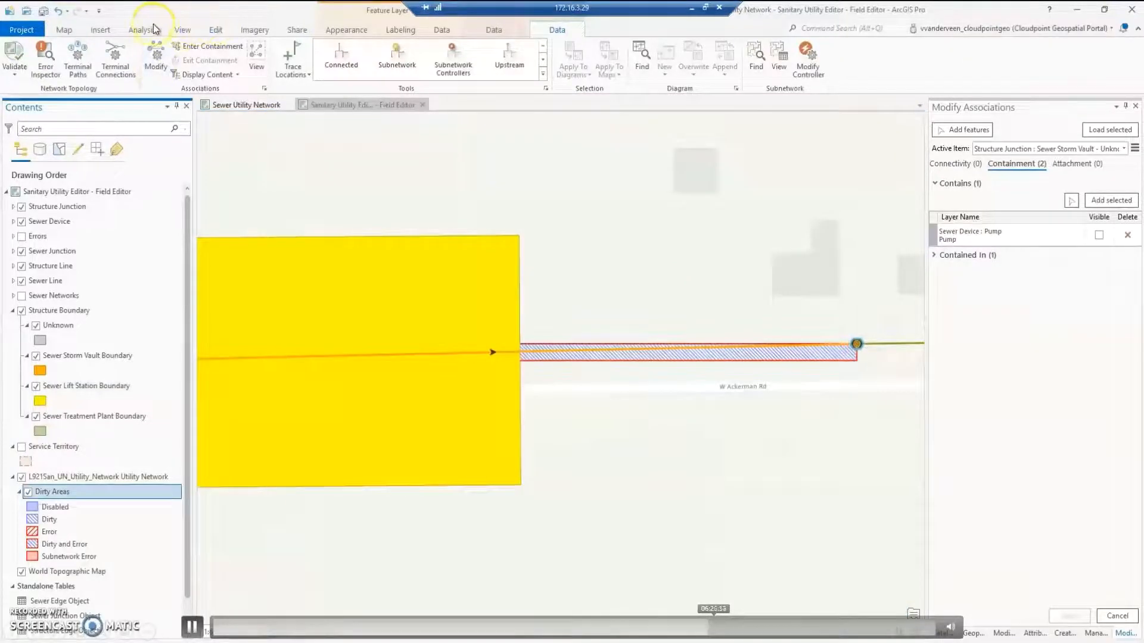
- Inspect the error details of the dirty area along the force main east of the lift station
{"action": "left_click", "coordinate": [64, 29]}
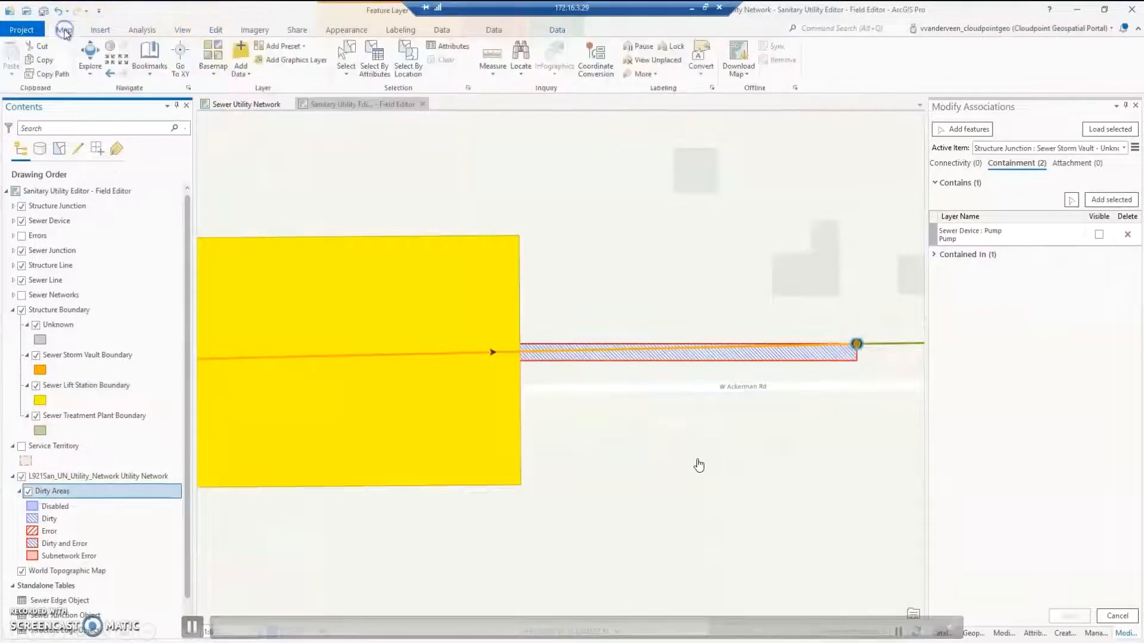
{"action": "left_click", "coordinate": [192, 626]}
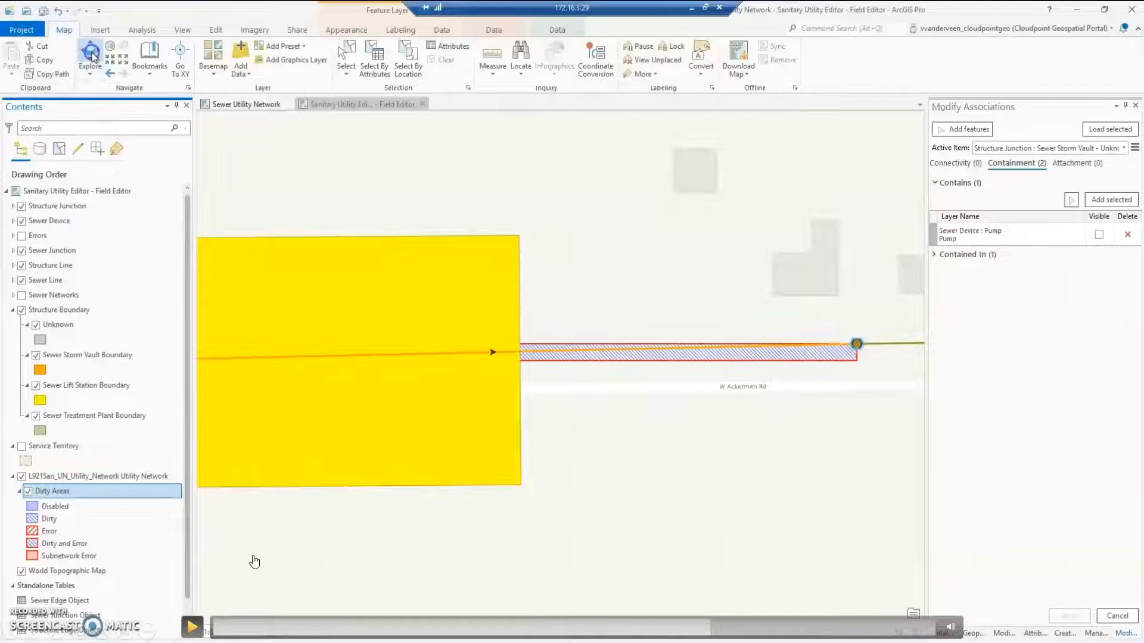
{"action": "left_click", "coordinate": [91, 57]}
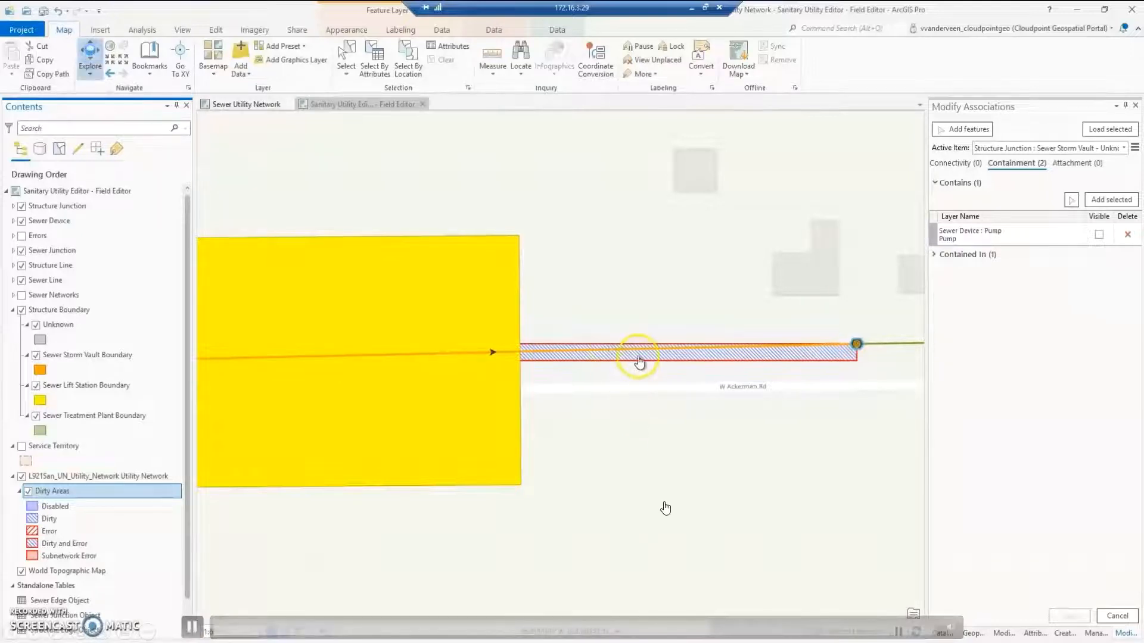
{"action": "left_click", "coordinate": [639, 362]}
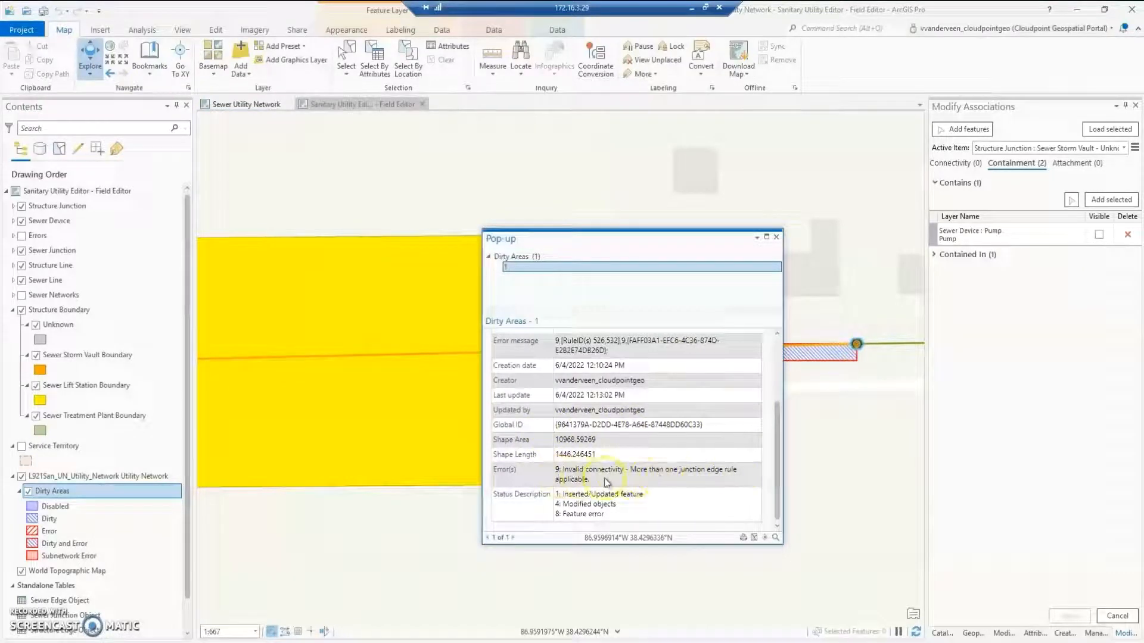
{"action": "left_click", "coordinate": [776, 237]}
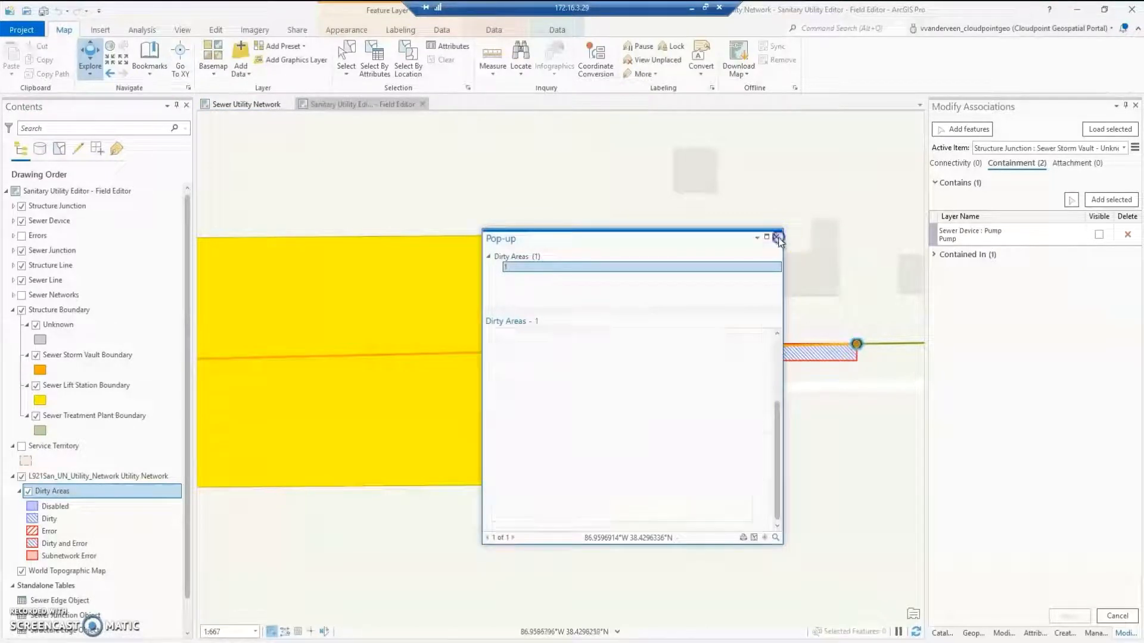
- Hide the L921San_UN_Utility_Network layer with its dirty areas around the lift station
{"action": "left_click", "coordinate": [22, 476]}
{"action": "scroll", "coordinate": [300, 539], "scroll_direction": "down", "scroll_amount": 4}
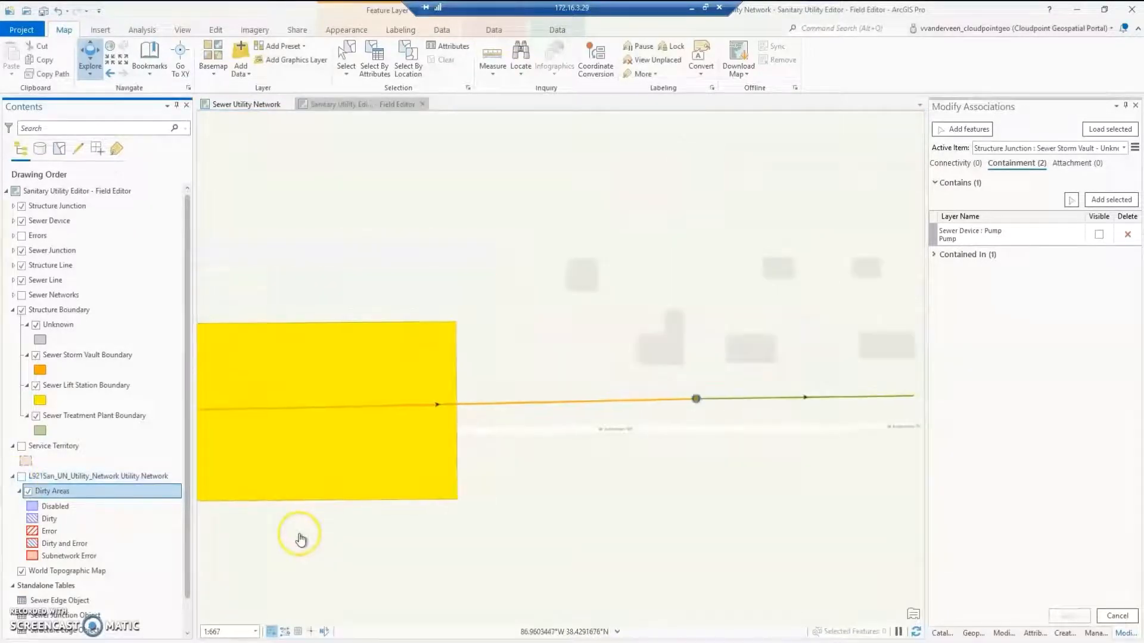
{"action": "left_click_drag", "start_coordinate": [332, 536], "coordinate": [562, 498]}
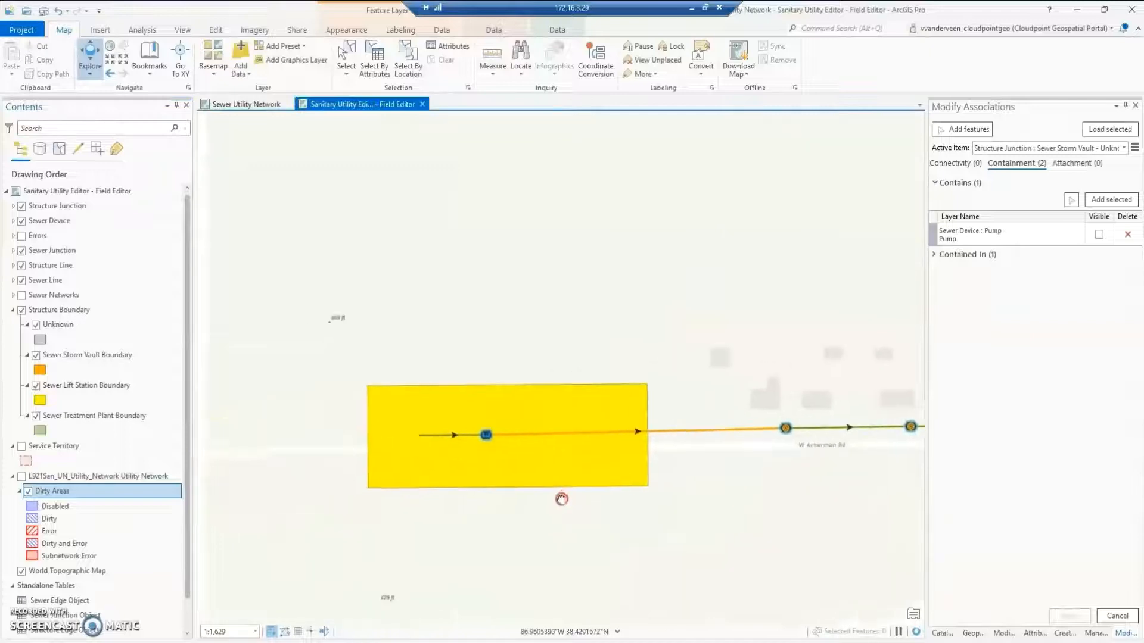
- Hide the Structure Boundary layer and set the gravity main's terminal connection at the pump to Low Pressure In
{"action": "left_click", "coordinate": [21, 310]}
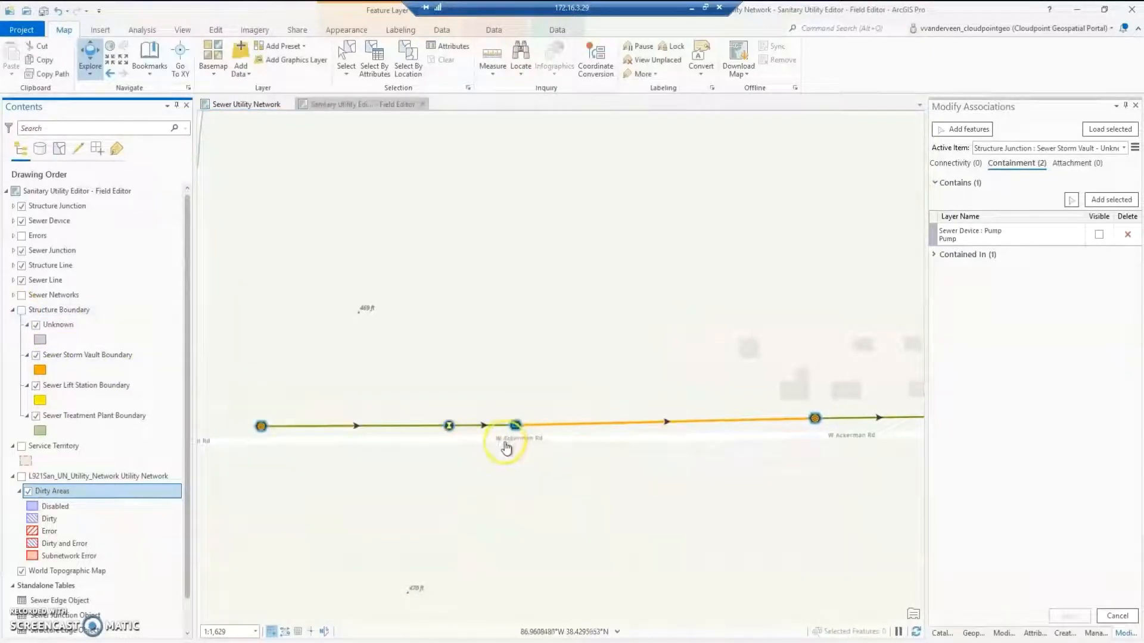
{"action": "scroll", "coordinate": [506, 443], "scroll_direction": "up", "scroll_amount": 4}
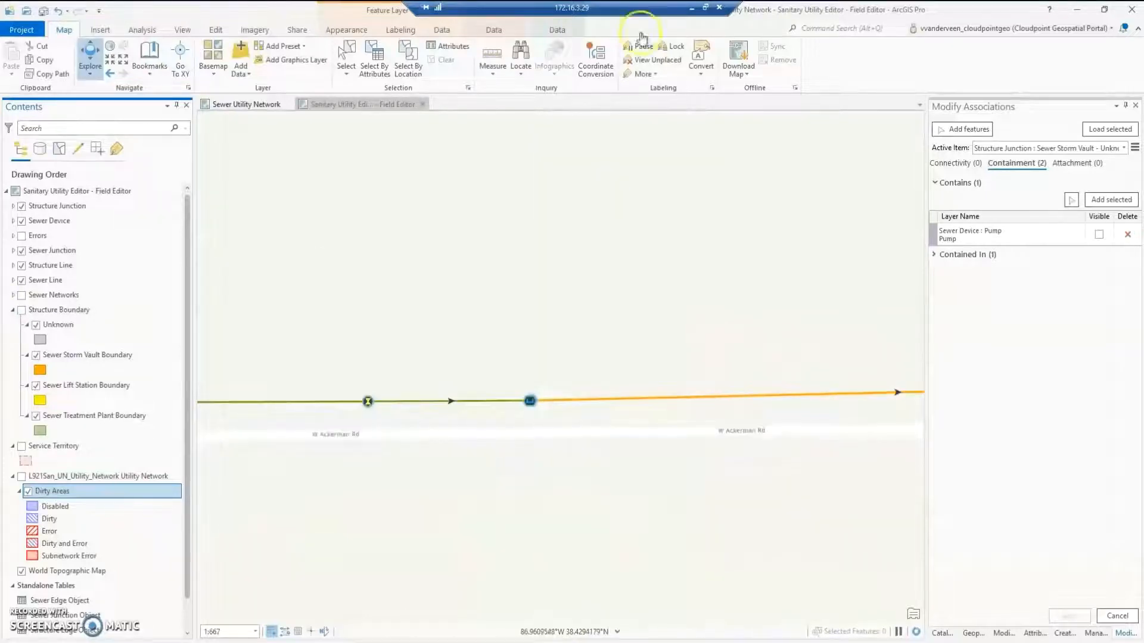
{"action": "left_click", "coordinate": [557, 30]}
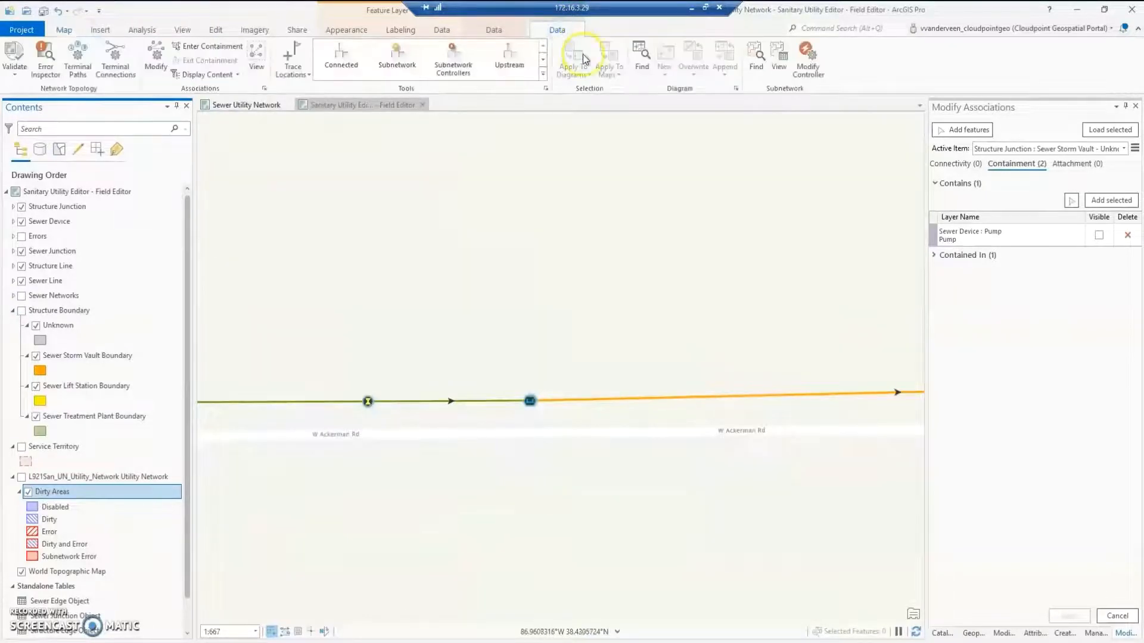
{"action": "left_click", "coordinate": [115, 60]}
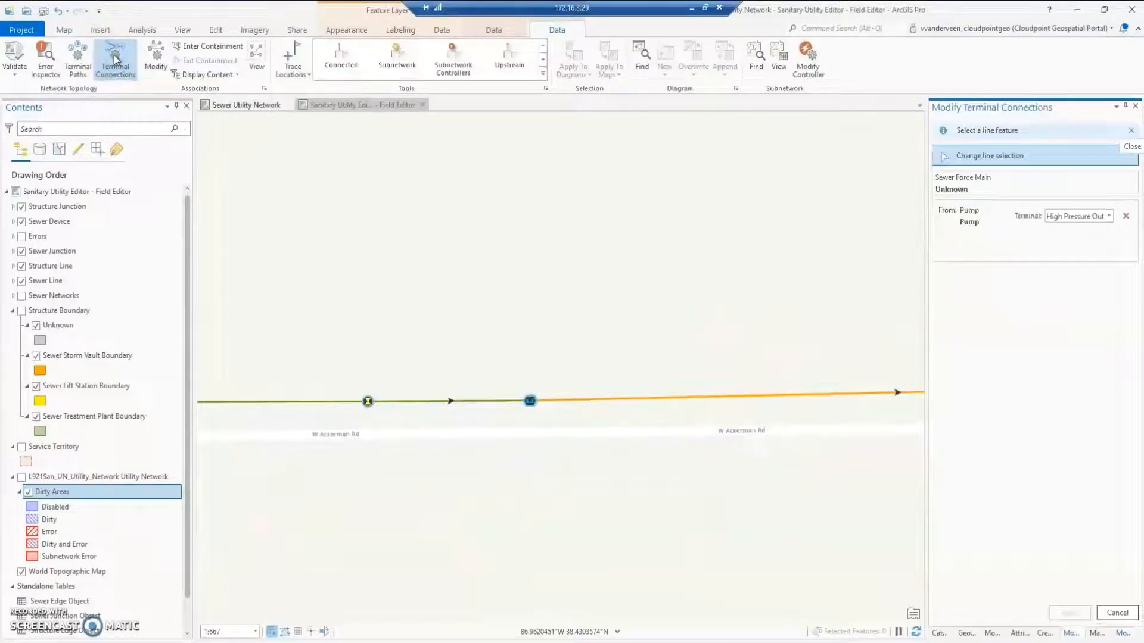
{"action": "left_click", "coordinate": [486, 402]}
{"action": "left_click", "coordinate": [487, 403]}
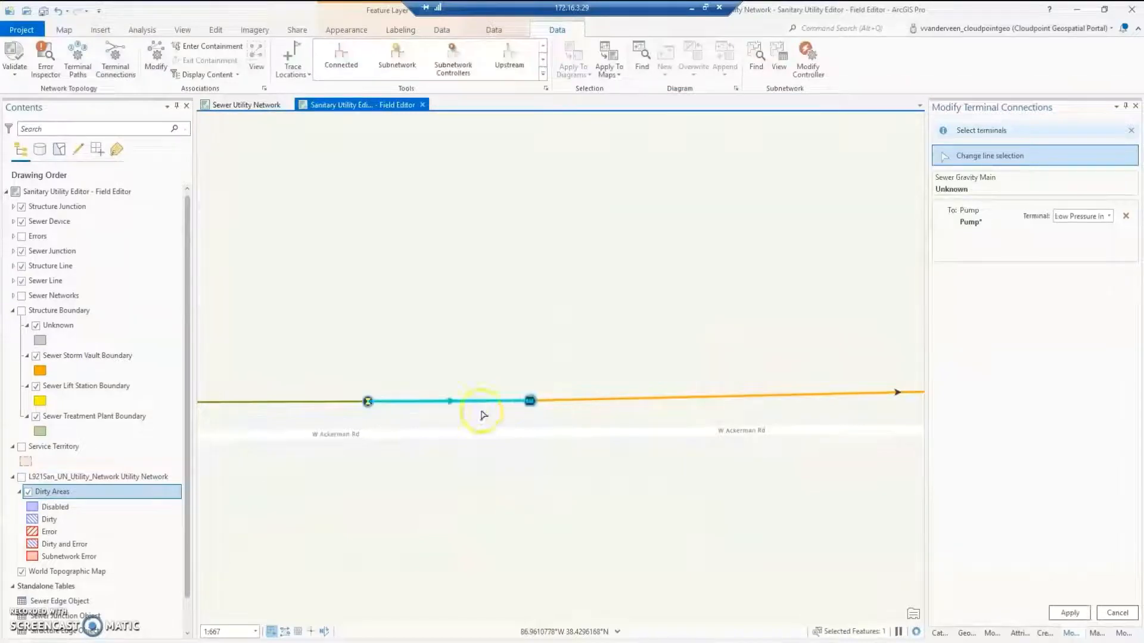
{"action": "left_click", "coordinate": [1083, 231]}
{"action": "left_click", "coordinate": [1069, 613]}
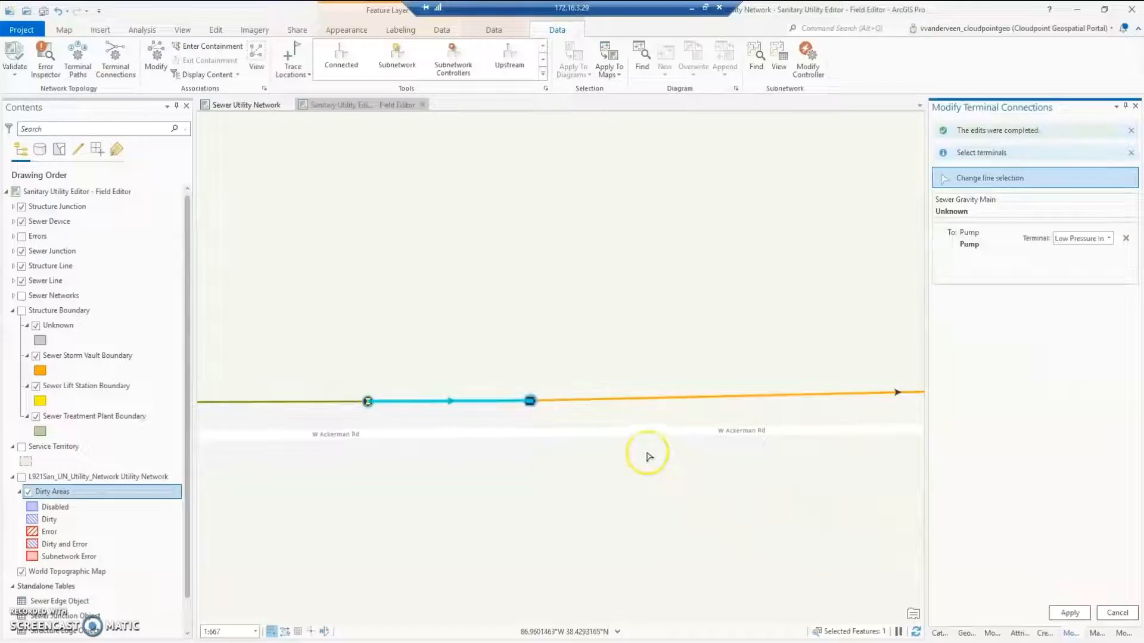
- Set the force main's terminal connection at the pump to High Pressure Out and apply the change
{"action": "left_click", "coordinate": [590, 408]}
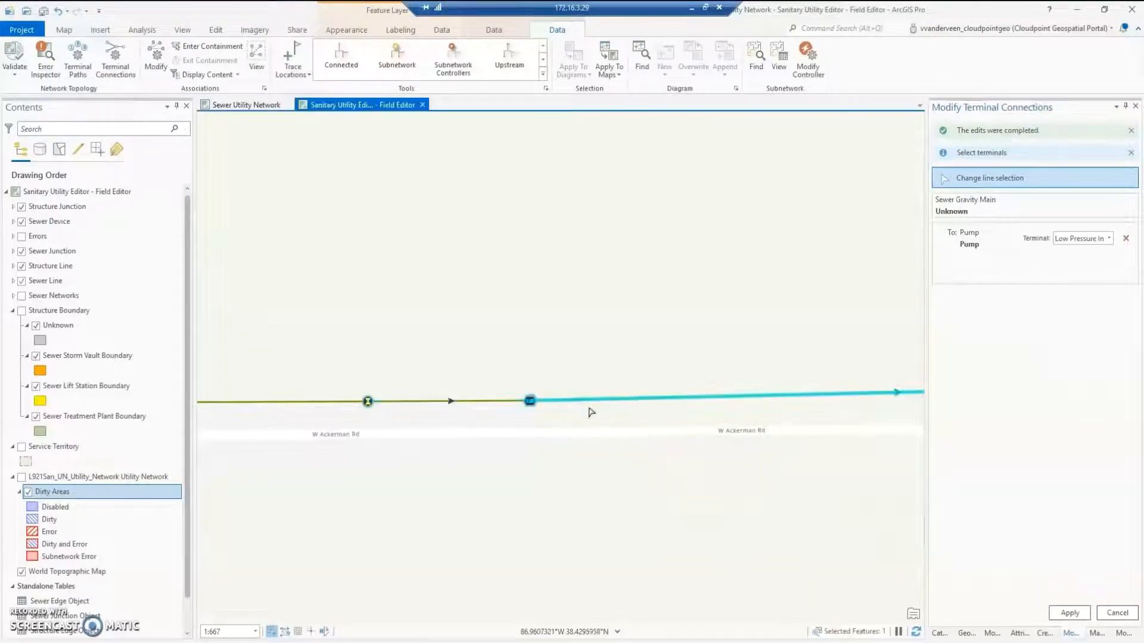
{"action": "left_click", "coordinate": [589, 410]}
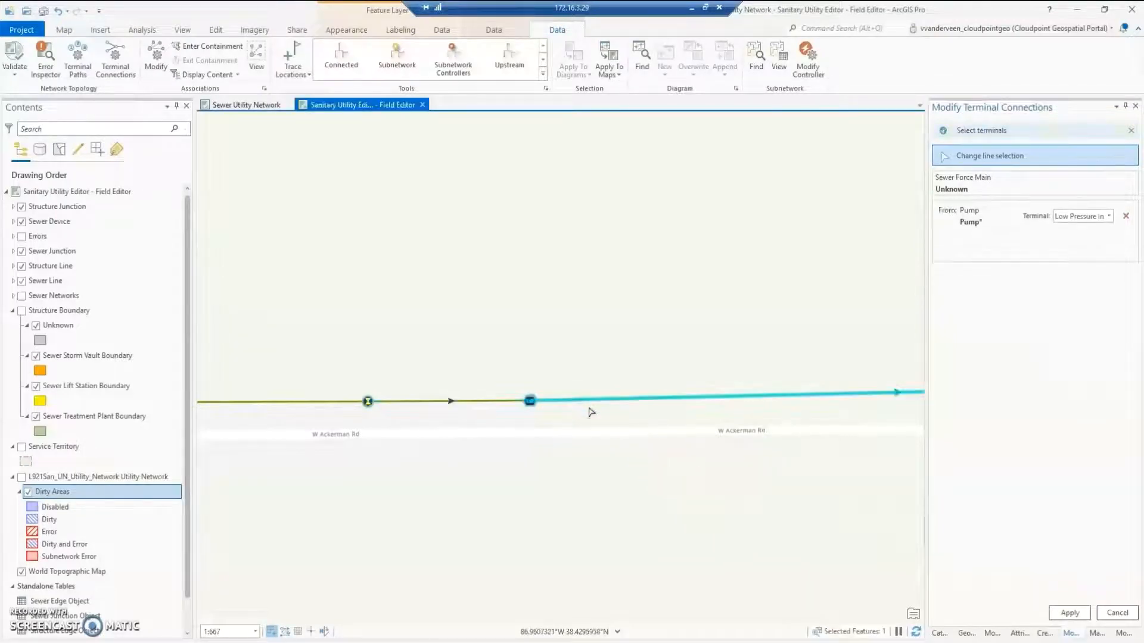
{"action": "left_click", "coordinate": [1108, 217]}
{"action": "left_click", "coordinate": [1094, 241]}
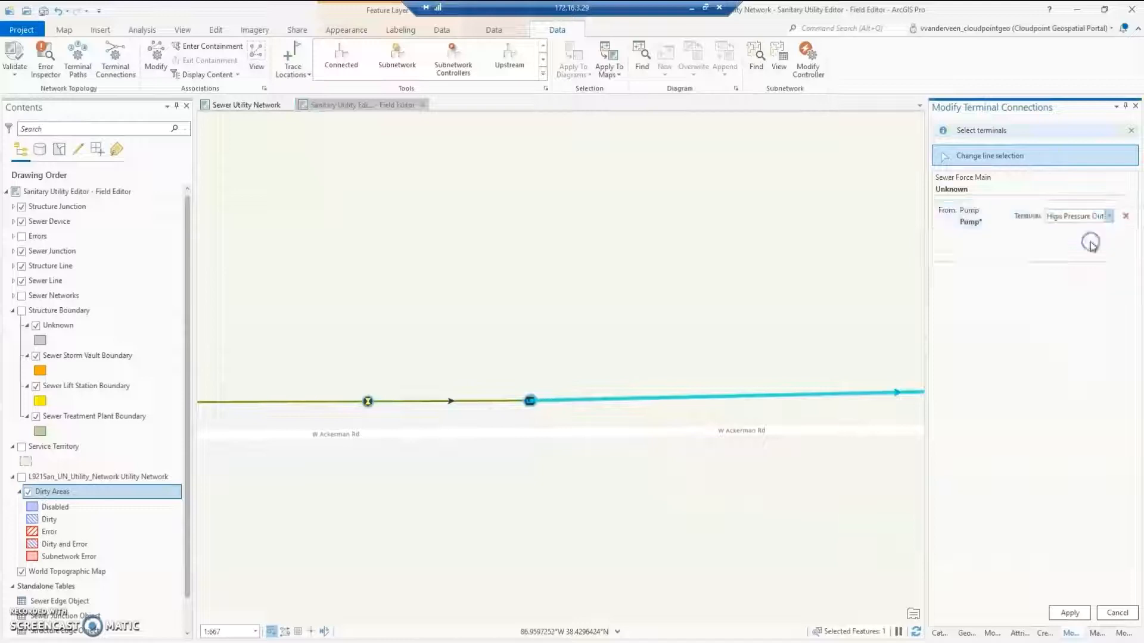
{"action": "left_click", "coordinate": [1071, 614]}
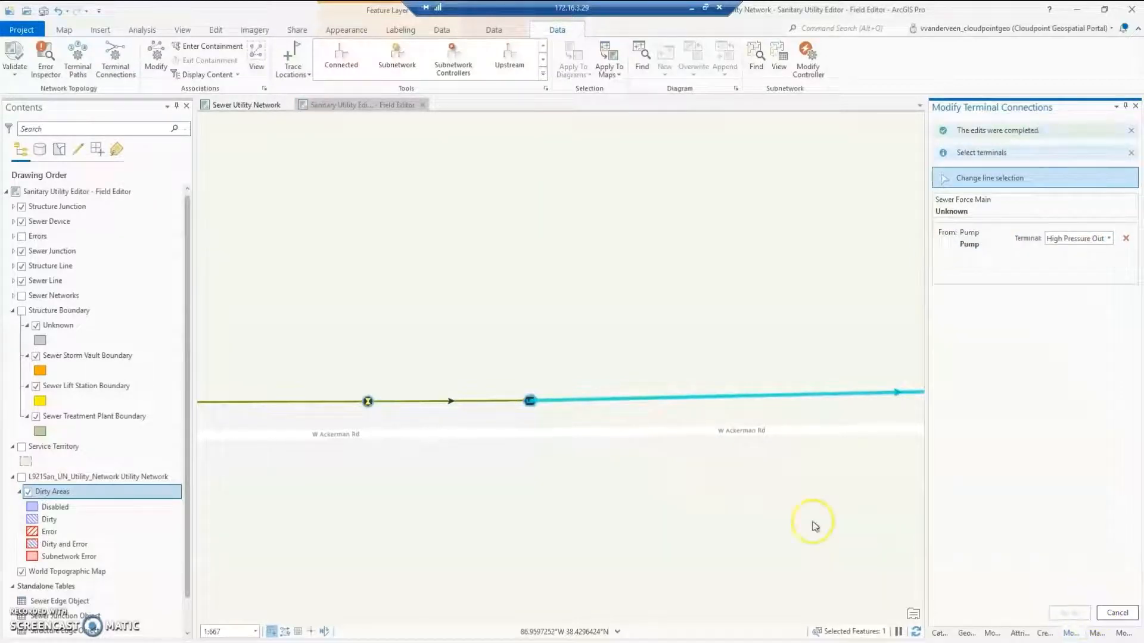
- Clear the feature selection and save the terminal connection edits
{"action": "left_click", "coordinate": [215, 30]}
{"action": "left_click", "coordinate": [379, 60]}
{"action": "left_click", "coordinate": [88, 61]}
- Show the Structure Boundary layer again and validate the network topology for the current extent
{"action": "scroll", "coordinate": [446, 485], "scroll_direction": "down", "scroll_amount": 3}
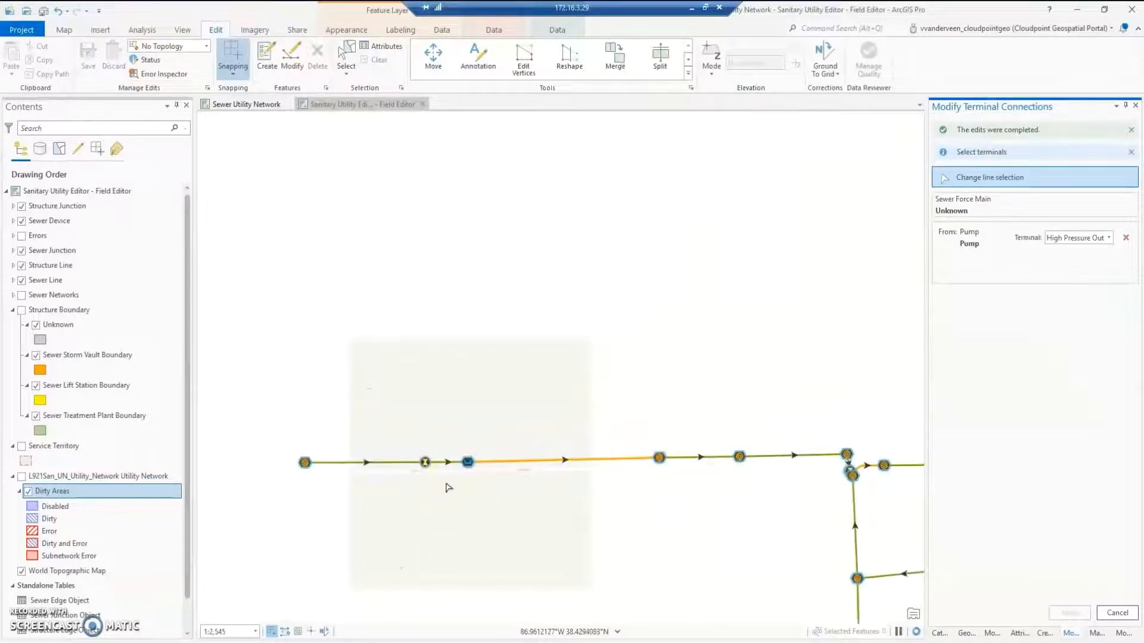
{"action": "left_click", "coordinate": [21, 310]}
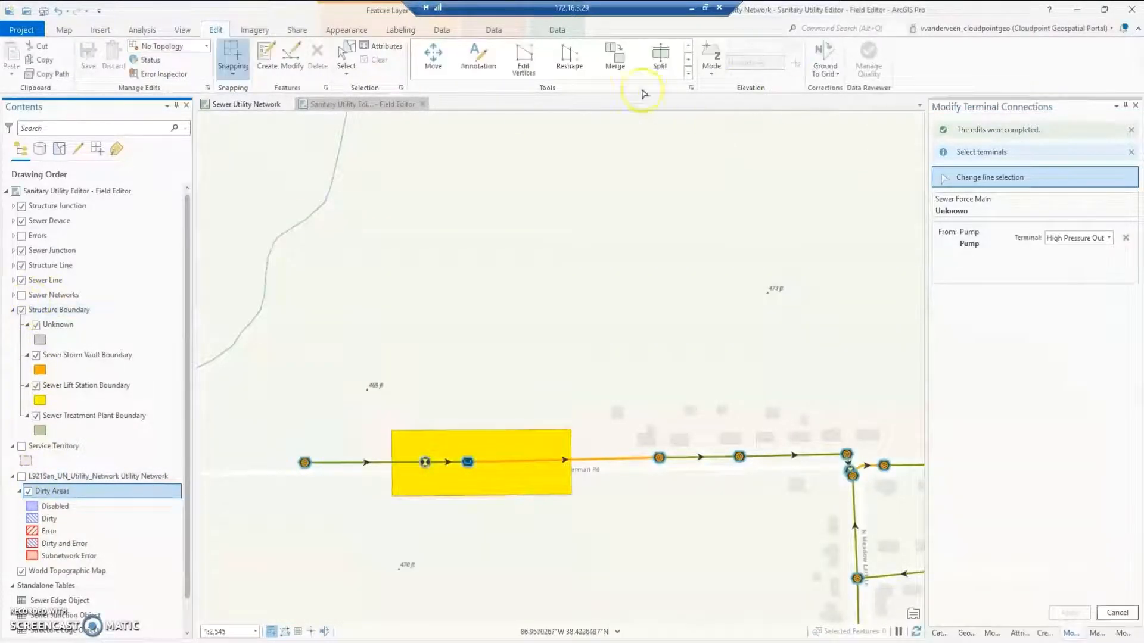
{"action": "left_click", "coordinate": [560, 31]}
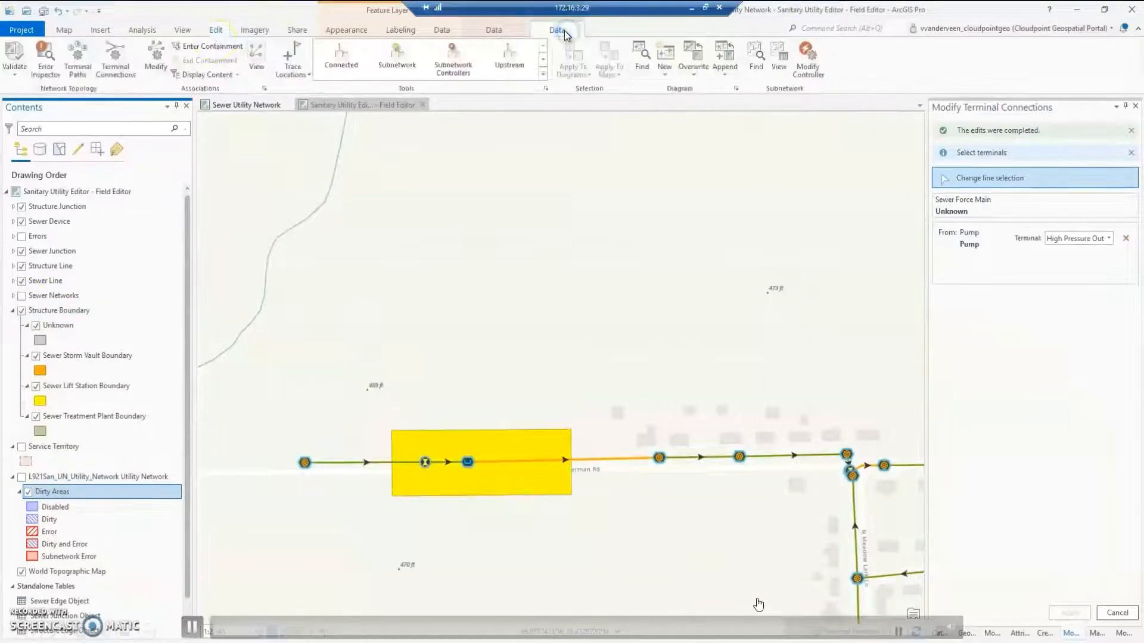
{"action": "left_click", "coordinate": [15, 74]}
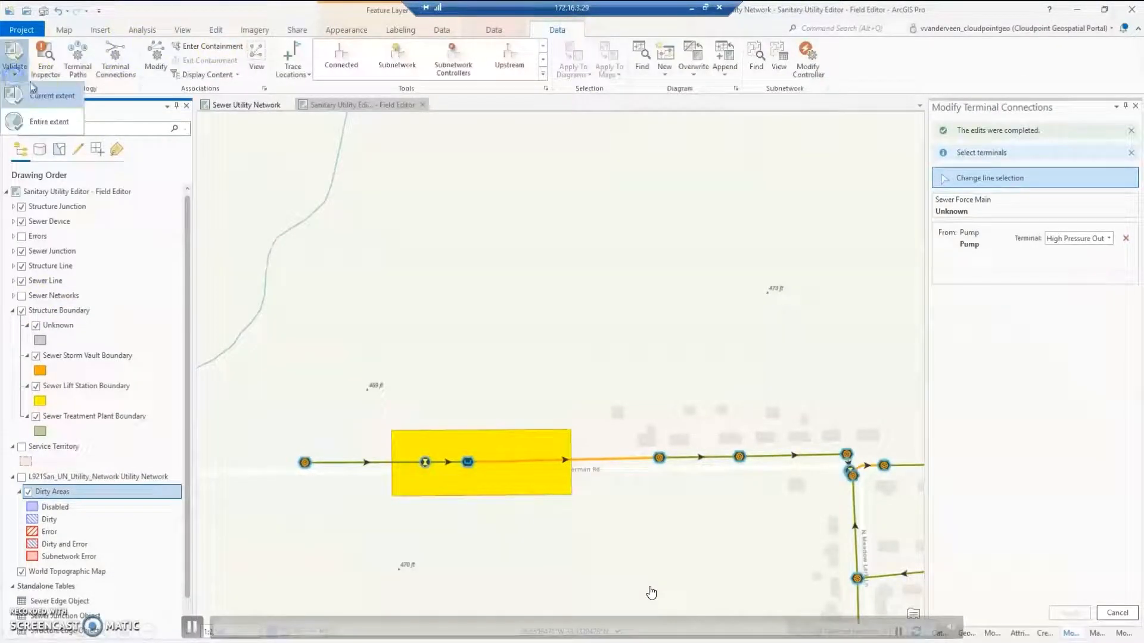
{"action": "left_click", "coordinate": [39, 97]}
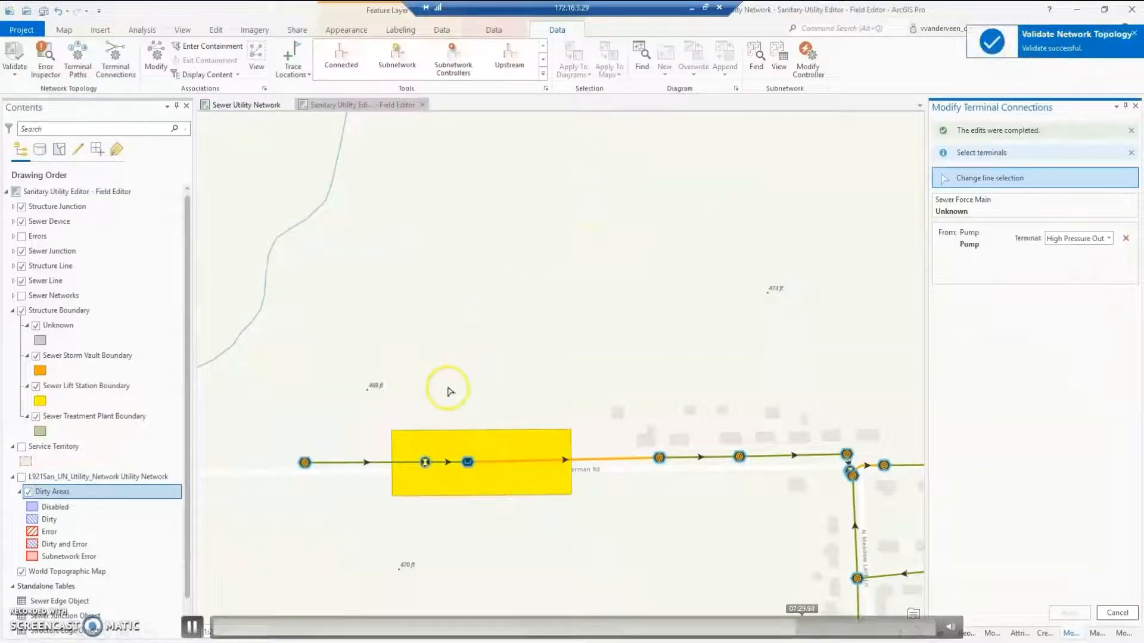
- Hide the contained association content on the map around the lift station
{"action": "scroll", "coordinate": [457, 395], "scroll_direction": "down", "scroll_amount": 1}
{"action": "left_click_drag", "start_coordinate": [457, 395], "coordinate": [483, 387]}
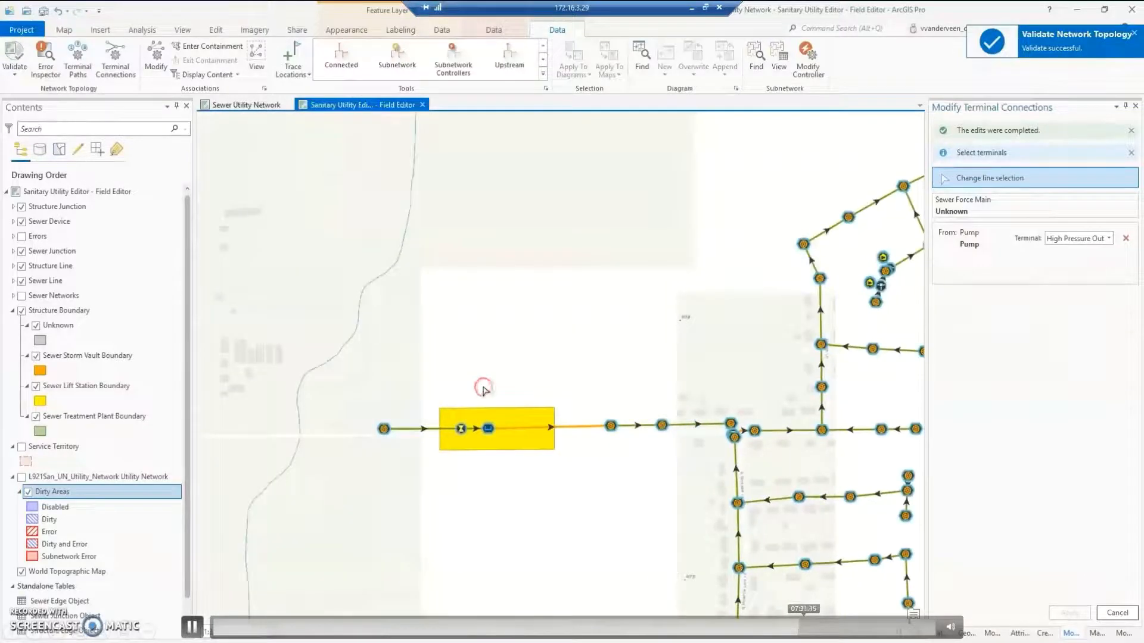
{"action": "left_click", "coordinate": [208, 75]}
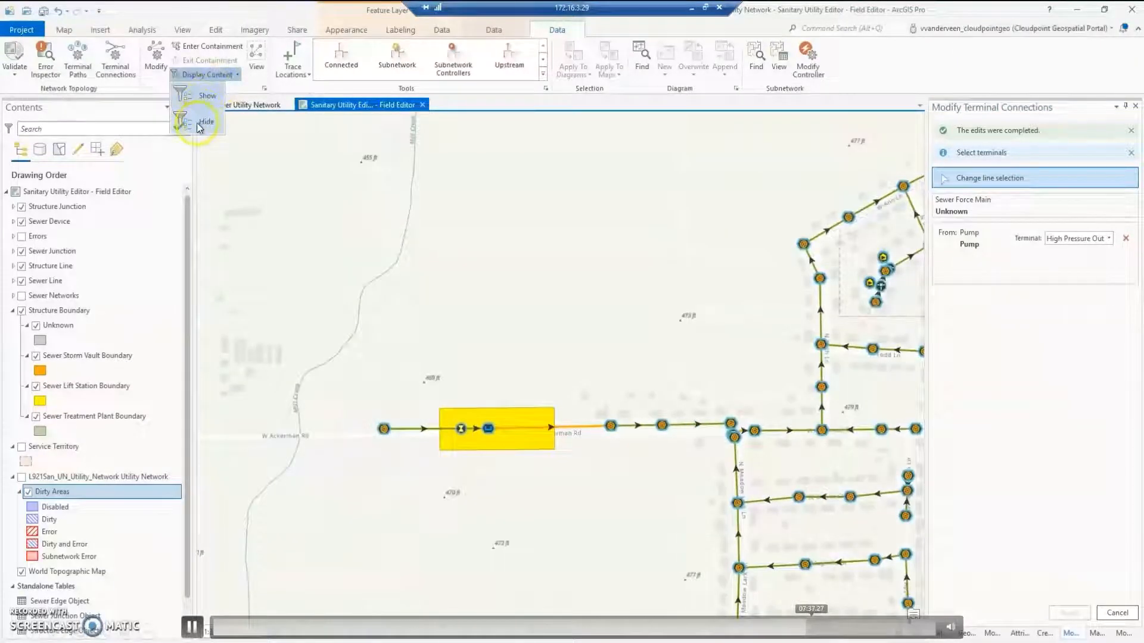
{"action": "left_click", "coordinate": [198, 123]}
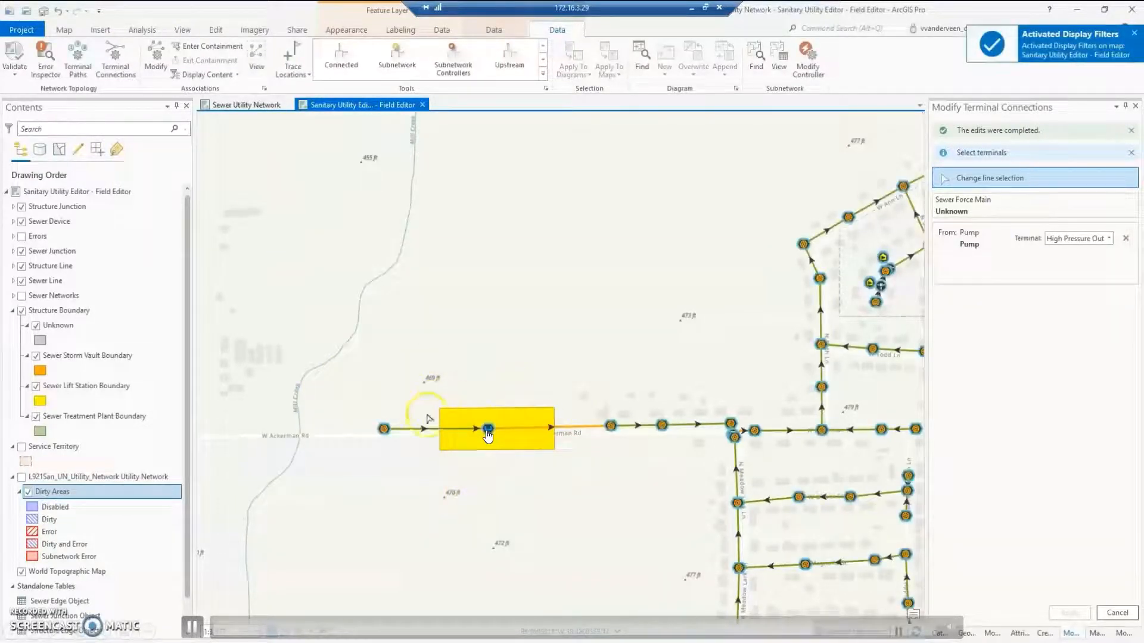
- Examine the SQL expression of the Structure Junction layer's DisplayContent display filter without changing it
{"action": "left_click", "coordinate": [55, 209]}
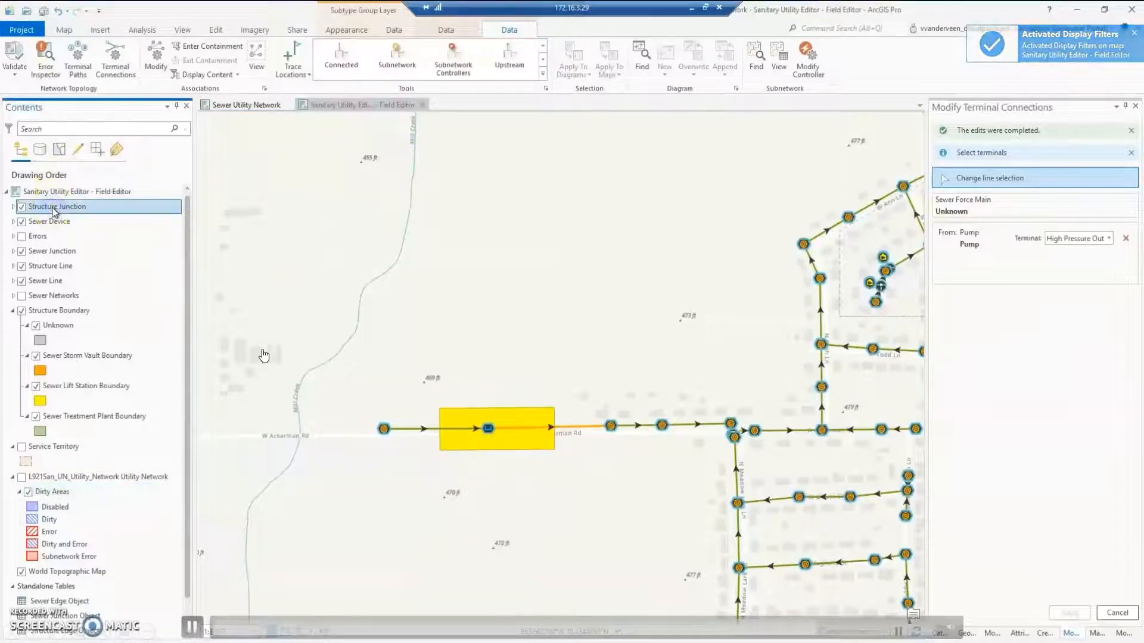
{"action": "left_click", "coordinate": [192, 626]}
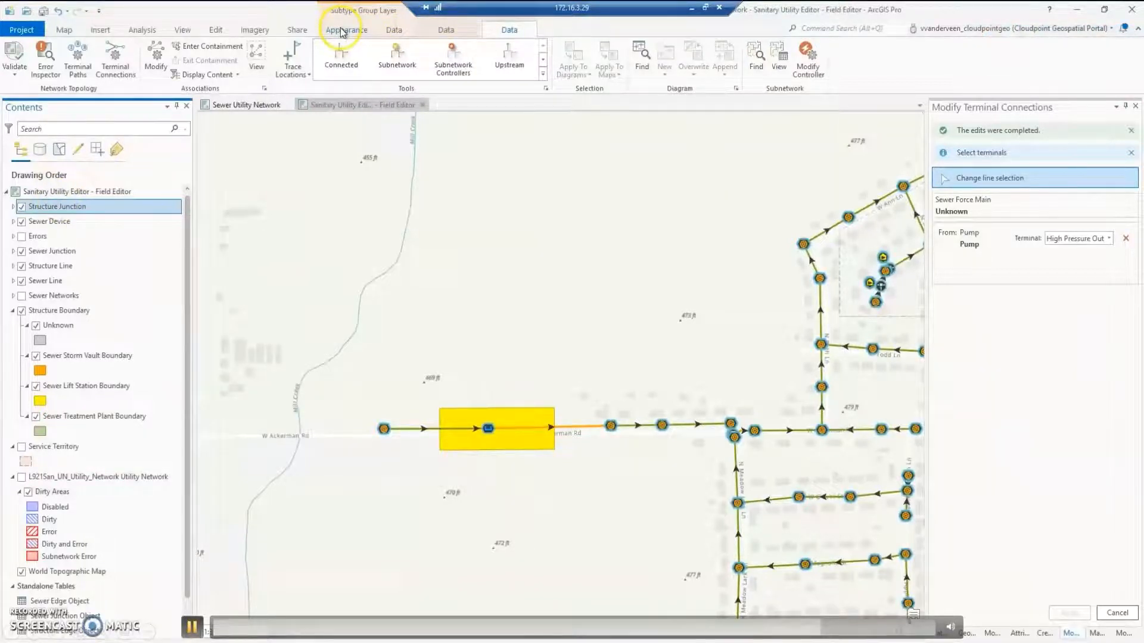
{"action": "left_click", "coordinate": [342, 31]}
{"action": "left_click", "coordinate": [378, 48]}
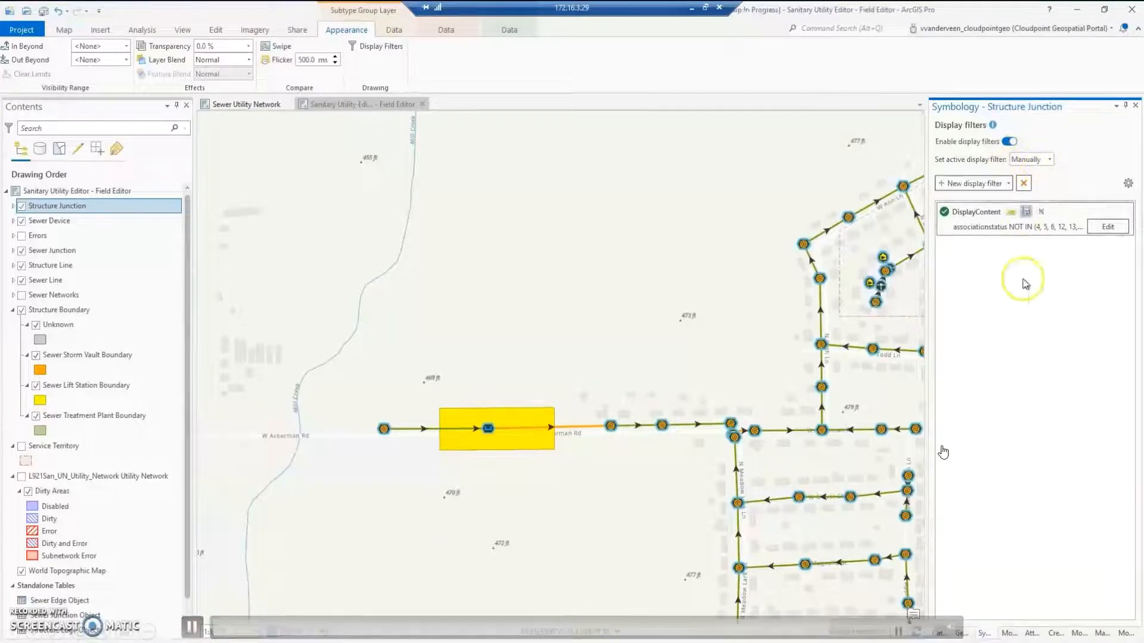
{"action": "left_click", "coordinate": [1109, 227]}
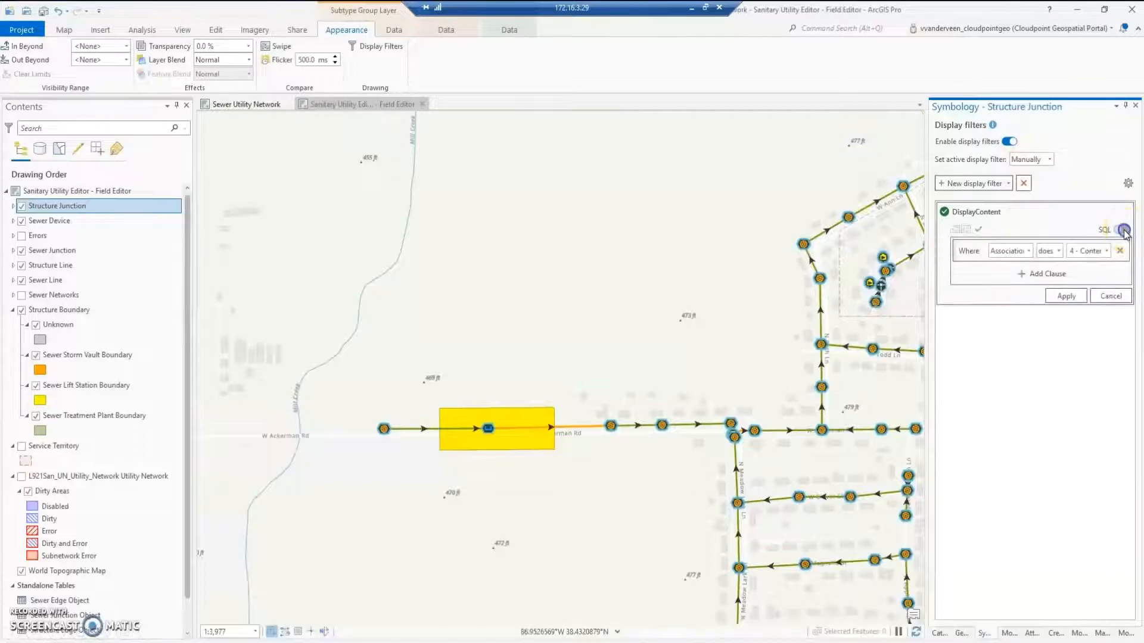
{"action": "left_click", "coordinate": [1122, 229]}
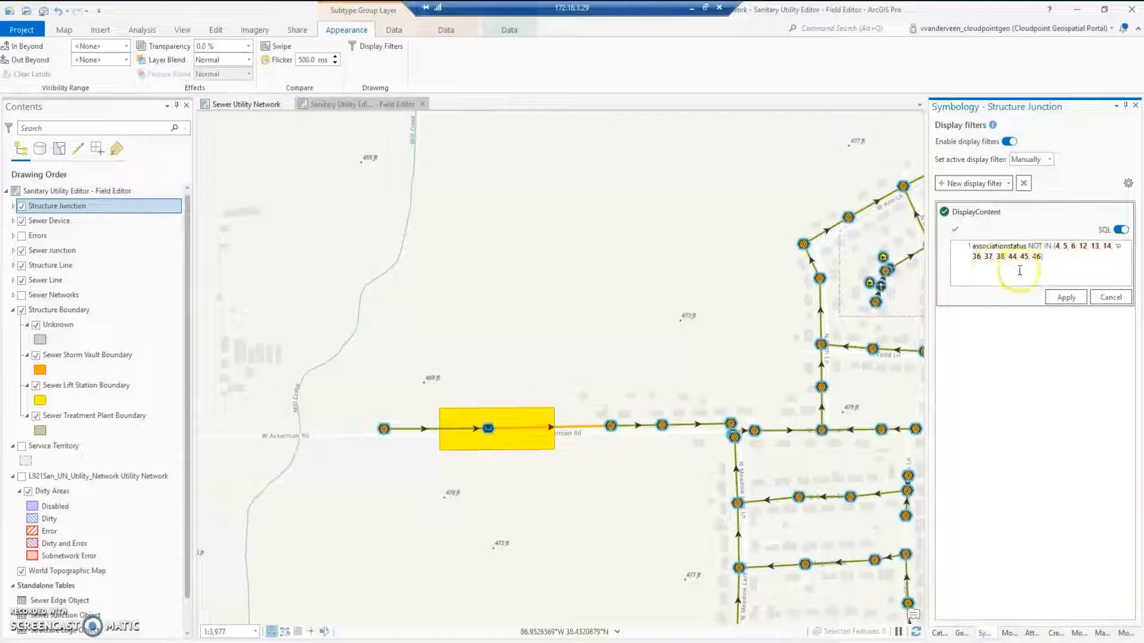
{"action": "left_click", "coordinate": [1111, 298]}
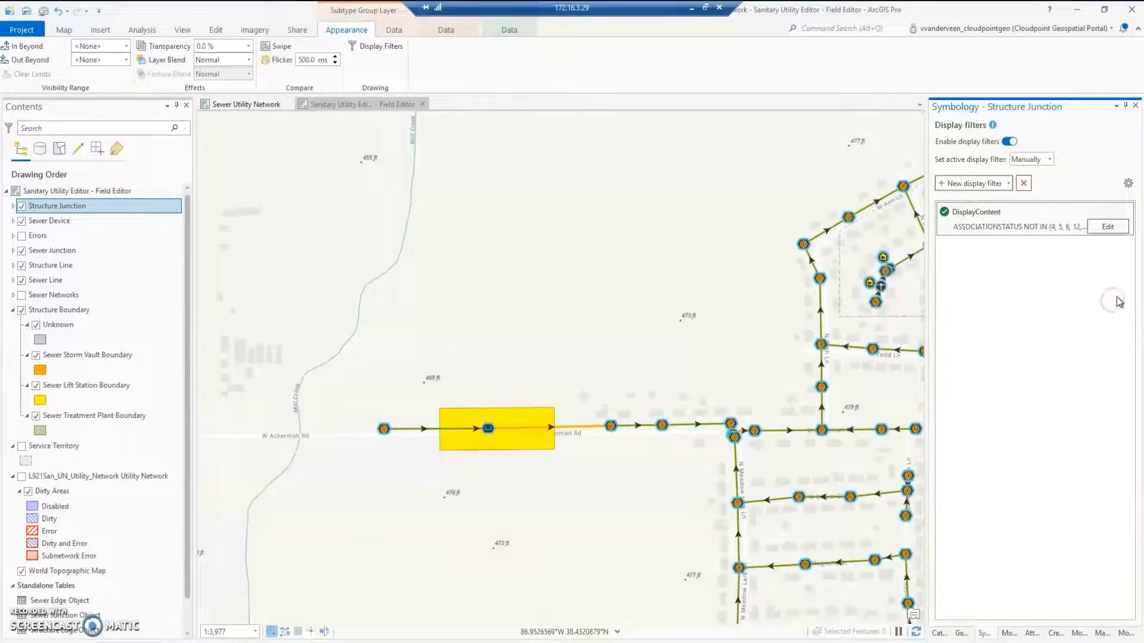
{"action": "left_click", "coordinate": [1135, 106]}
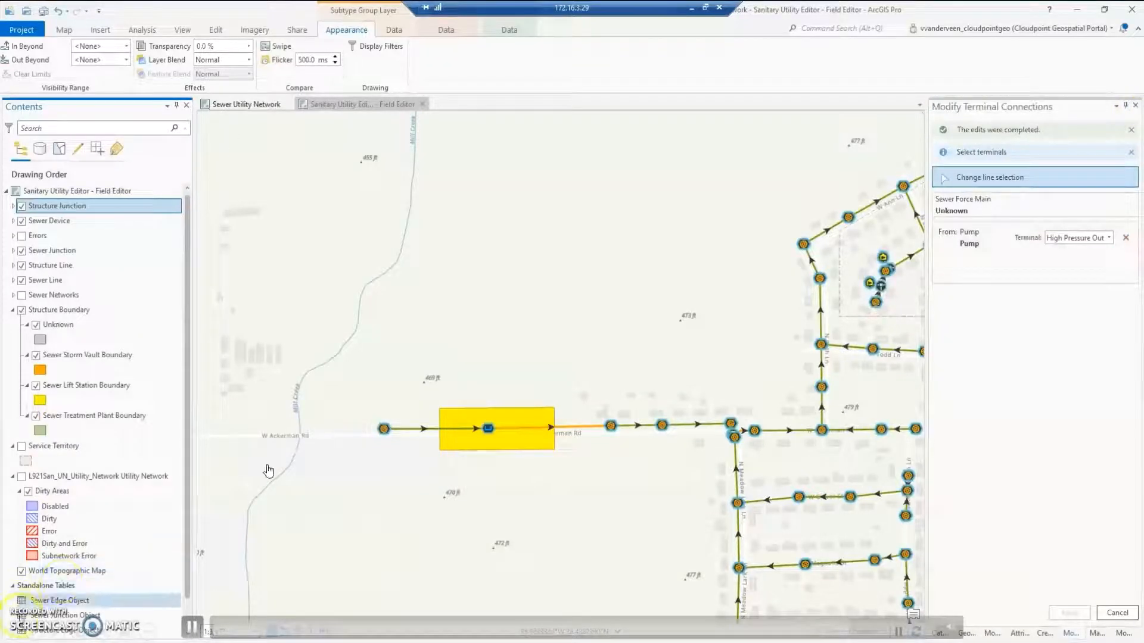
{"action": "left_click", "coordinate": [90, 386]}
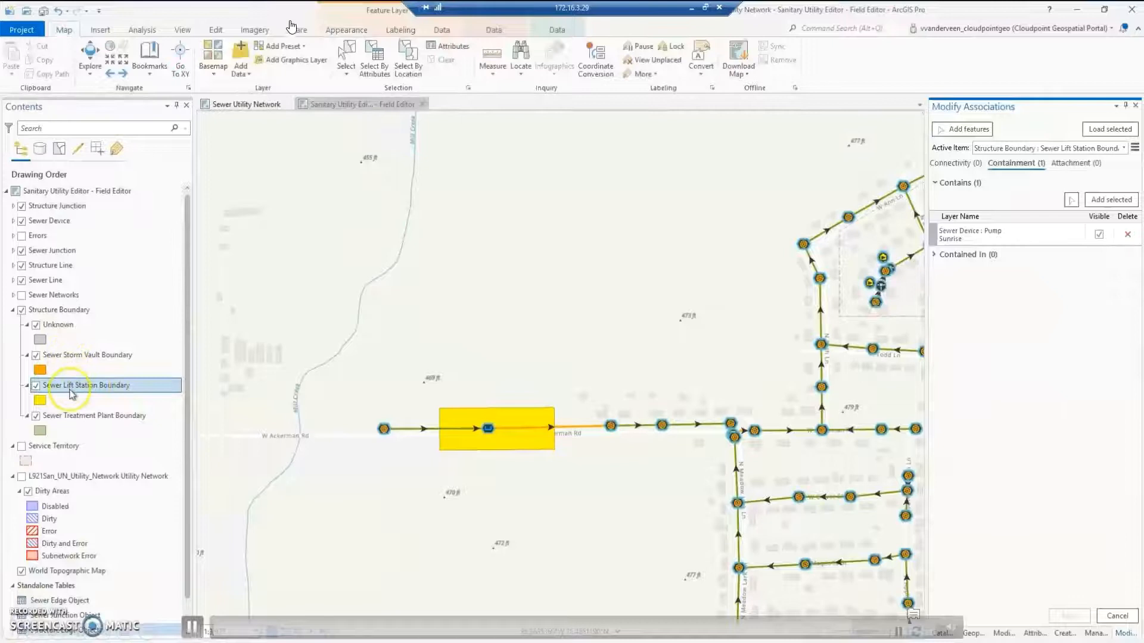
{"action": "right_click", "coordinate": [72, 388]}
{"action": "left_click", "coordinate": [122, 96]}
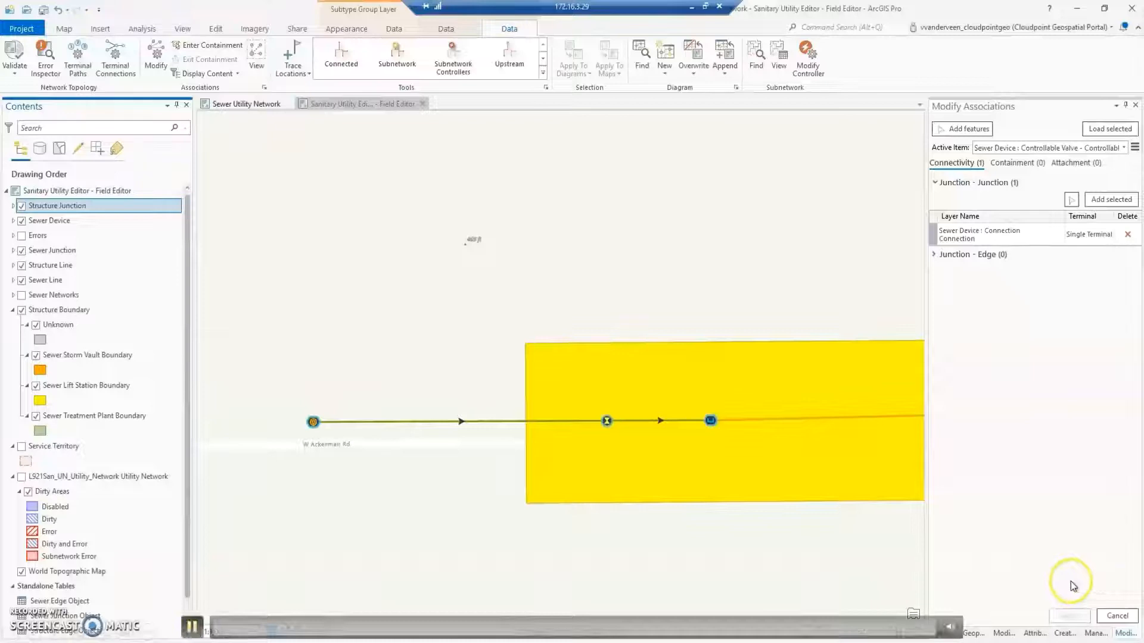
- Find the Pipe Connection template with "pipe" and place one such device just north of the westernmost manhole on W Ackerman Rd
{"action": "left_click", "coordinate": [1063, 633]}
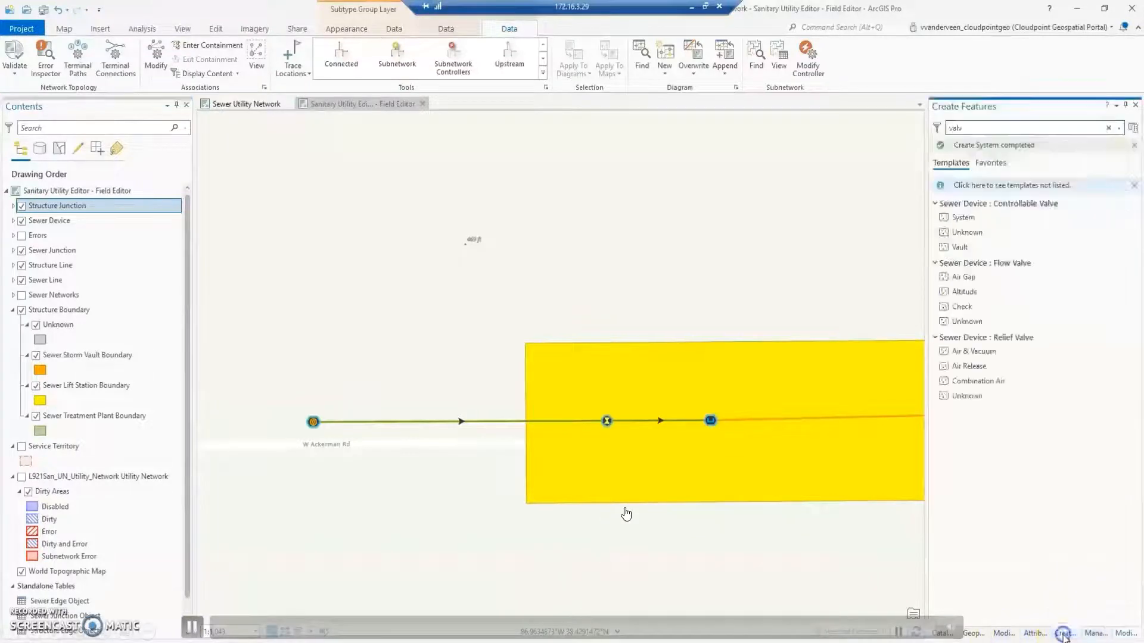
{"action": "left_click", "coordinate": [1109, 128]}
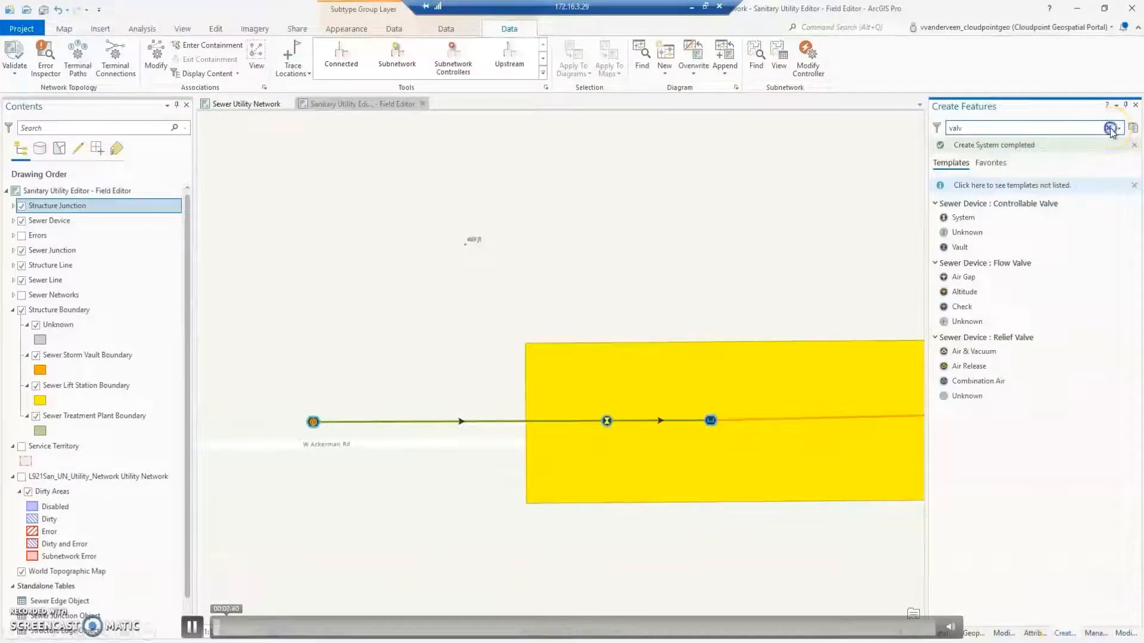
{"action": "type", "text": "pi"}
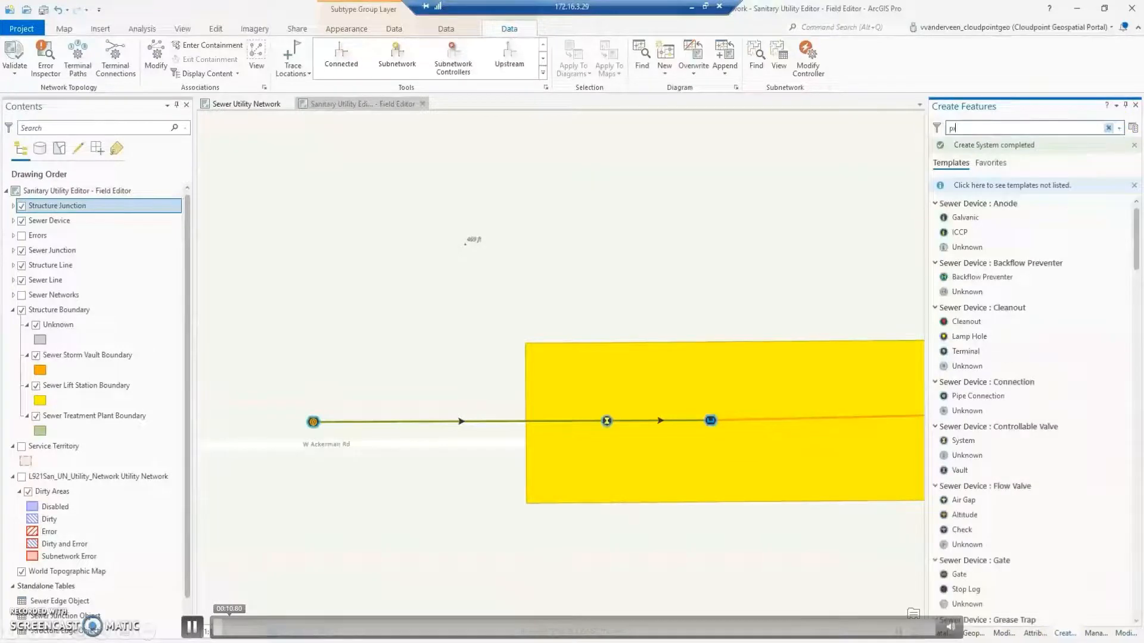
{"action": "type", "text": "pe"}
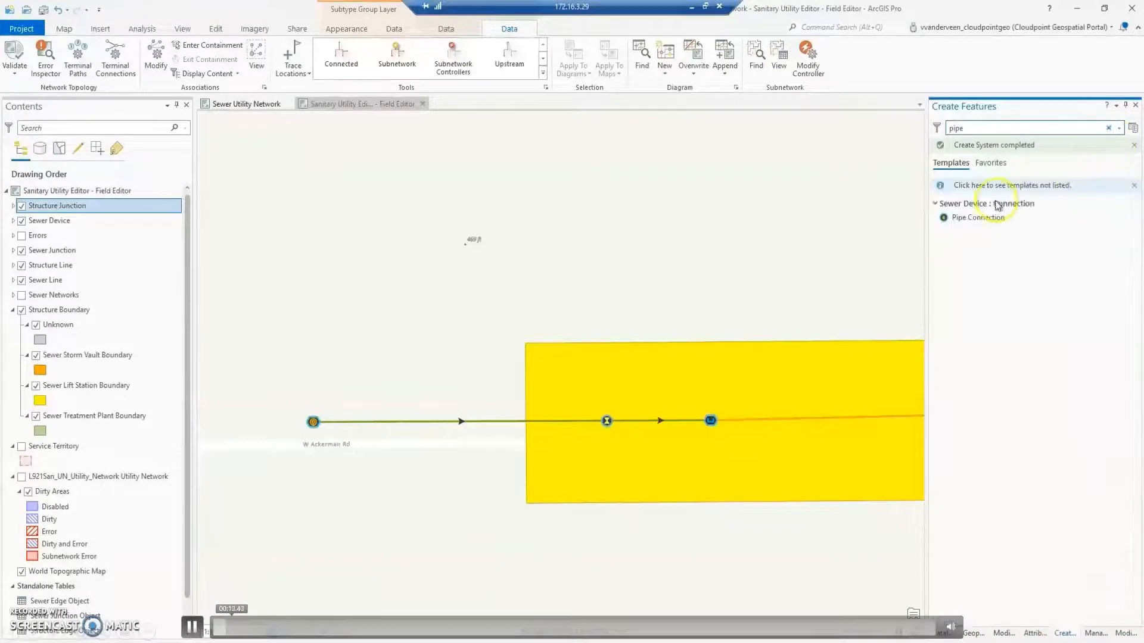
{"action": "left_click", "coordinate": [971, 217]}
{"action": "left_click", "coordinate": [318, 356]}
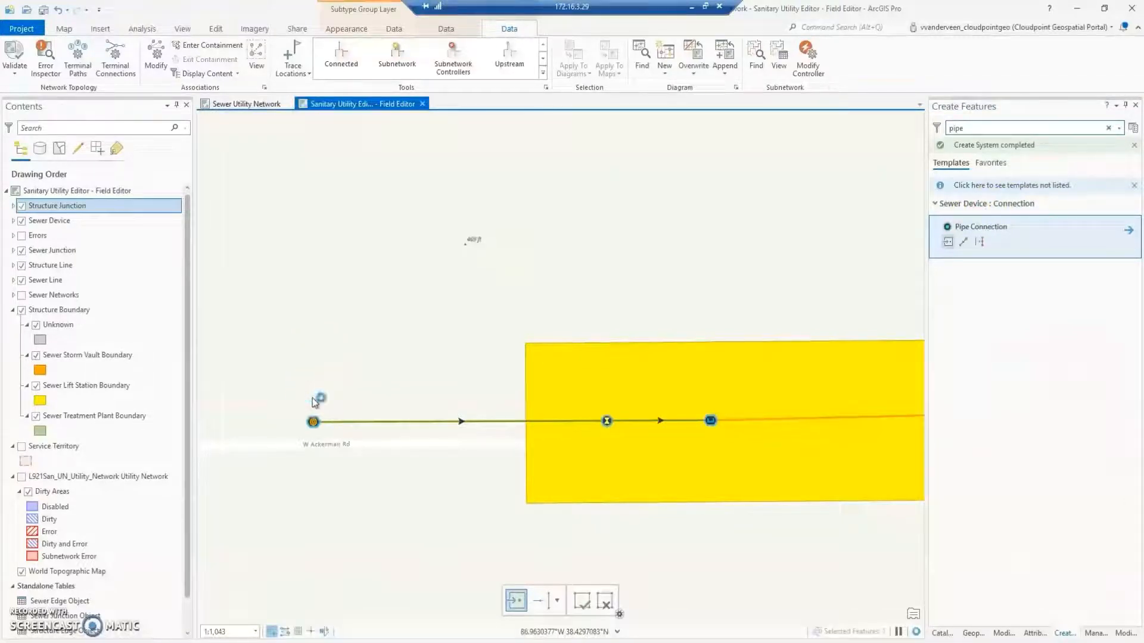
{"action": "left_click", "coordinate": [313, 399]}
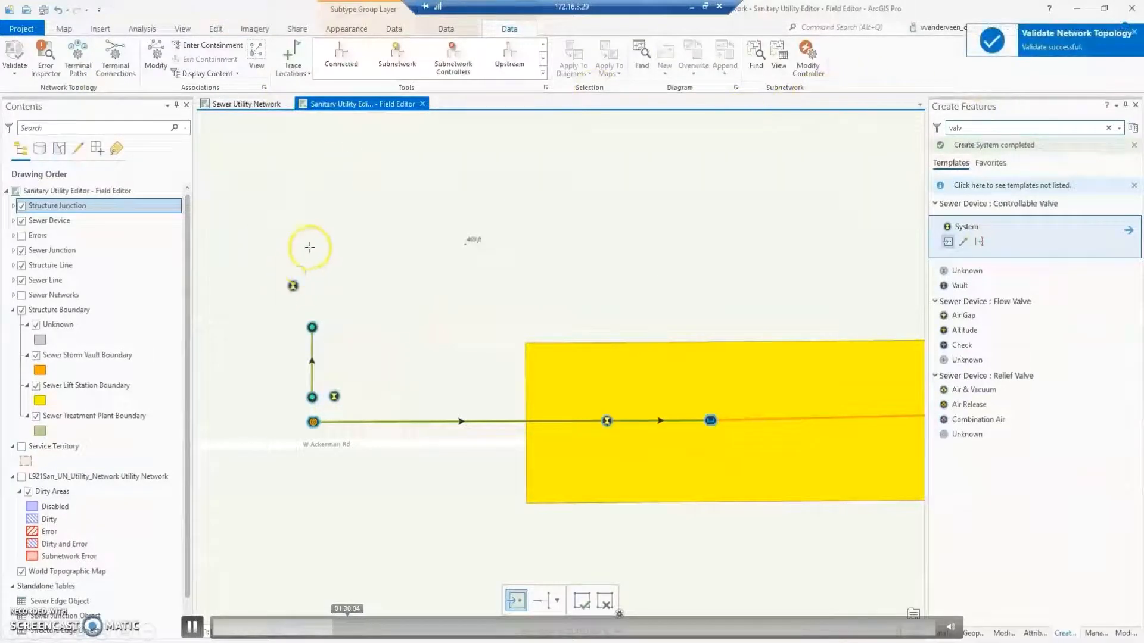
- Add a junction-junction connectivity association from the new Connection device to the manhole channel south of it, hiding the Structure Junction layer for access
{"action": "left_click", "coordinate": [156, 57]}
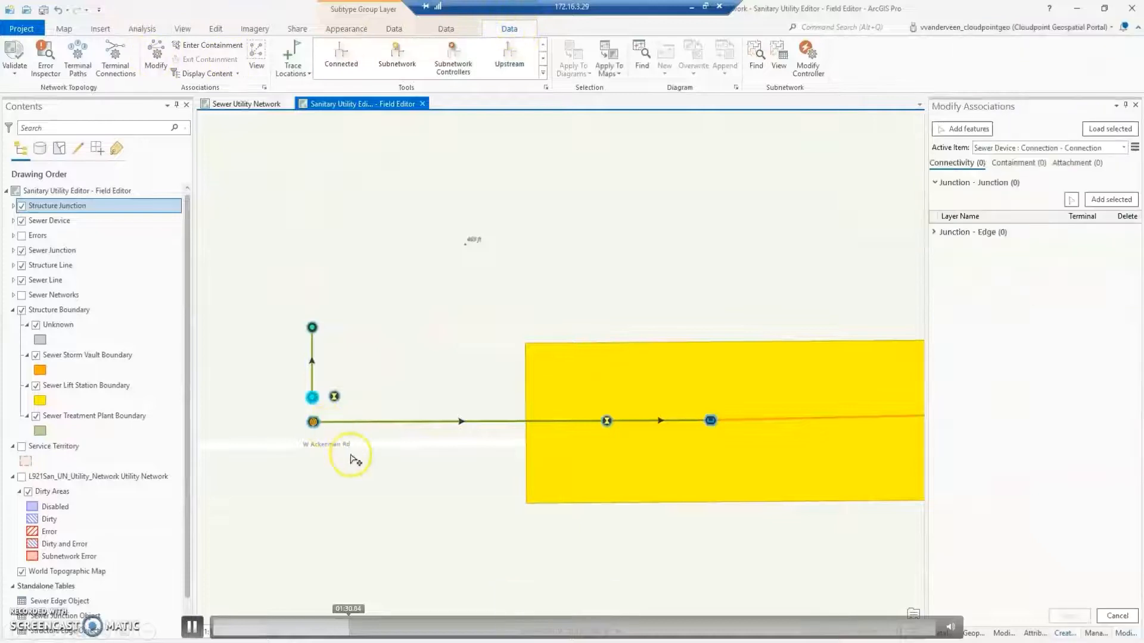
{"action": "left_click", "coordinate": [21, 206]}
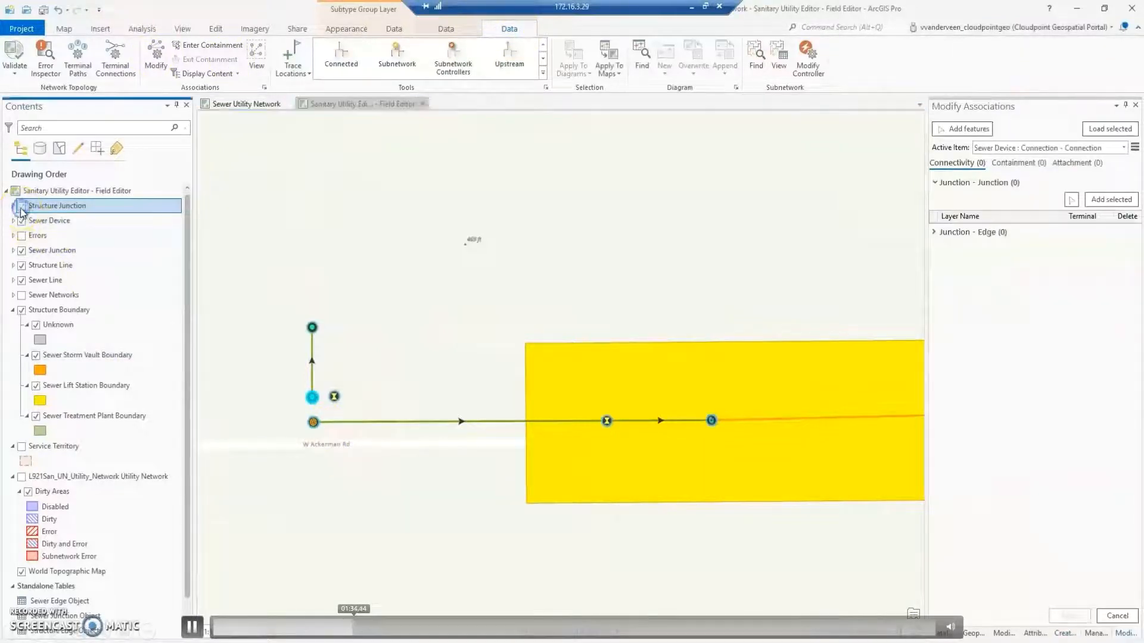
{"action": "left_click", "coordinate": [311, 424]}
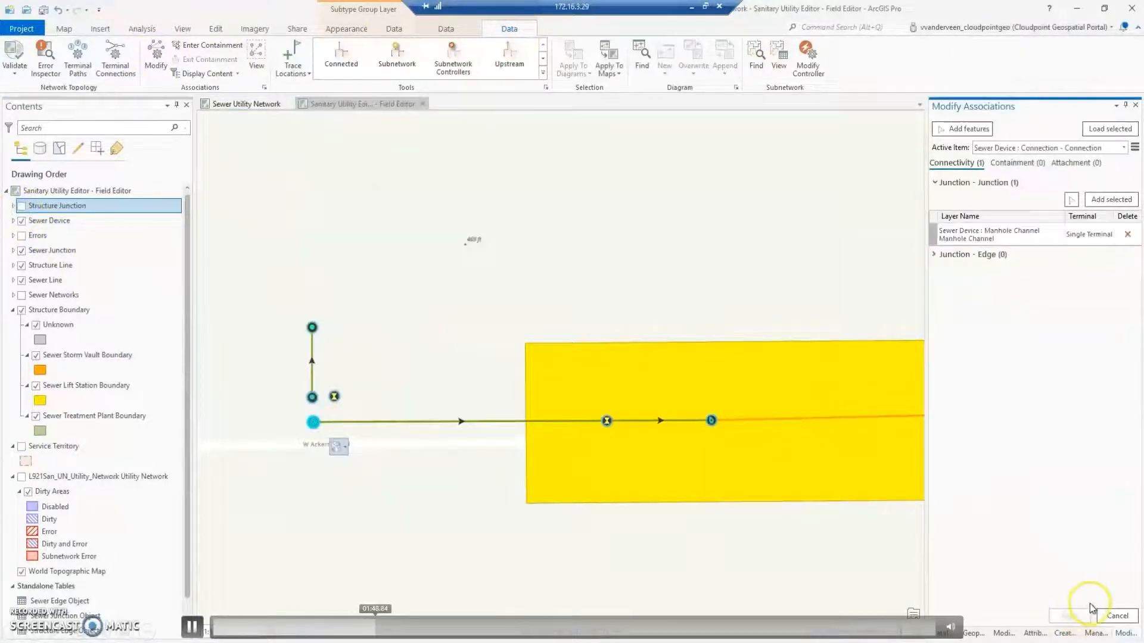
- Create a junction-junction connectivity association between the controllable valve beside the westernmost manhole and the adjacent Connection device
{"action": "left_click", "coordinate": [507, 28]}
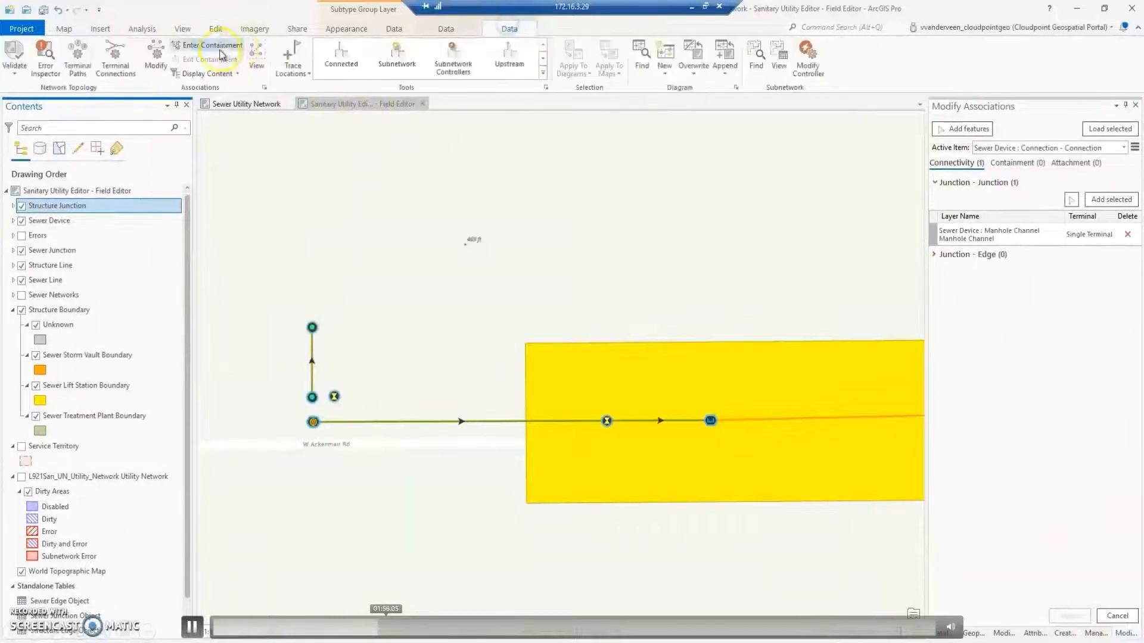
{"action": "left_click", "coordinate": [156, 60]}
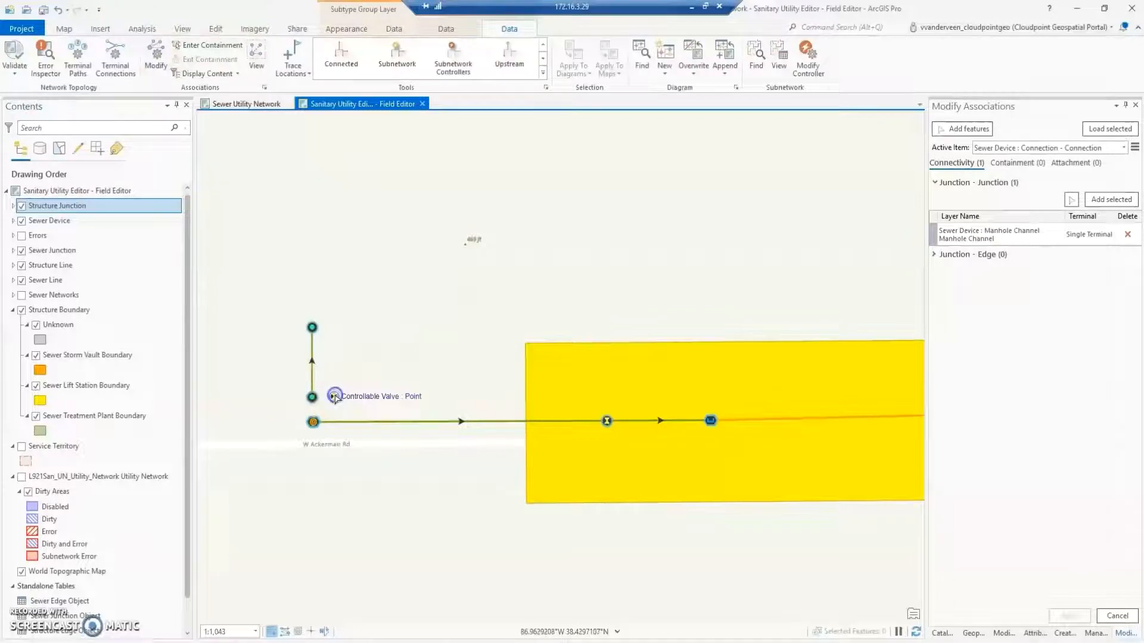
{"action": "left_click", "coordinate": [335, 397]}
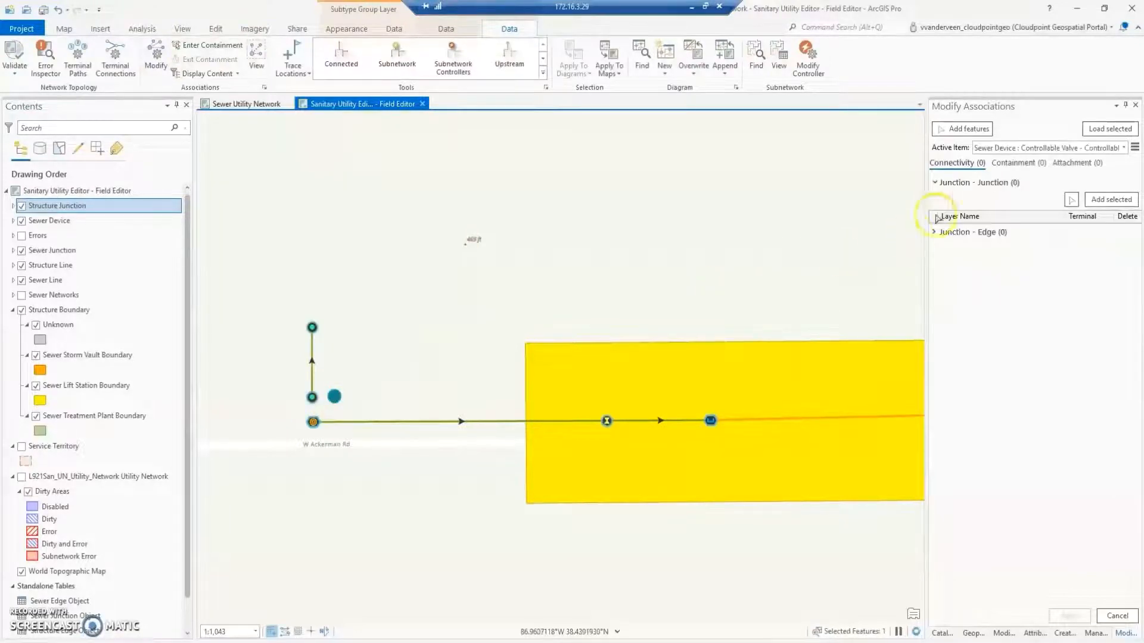
{"action": "left_click", "coordinate": [1071, 200]}
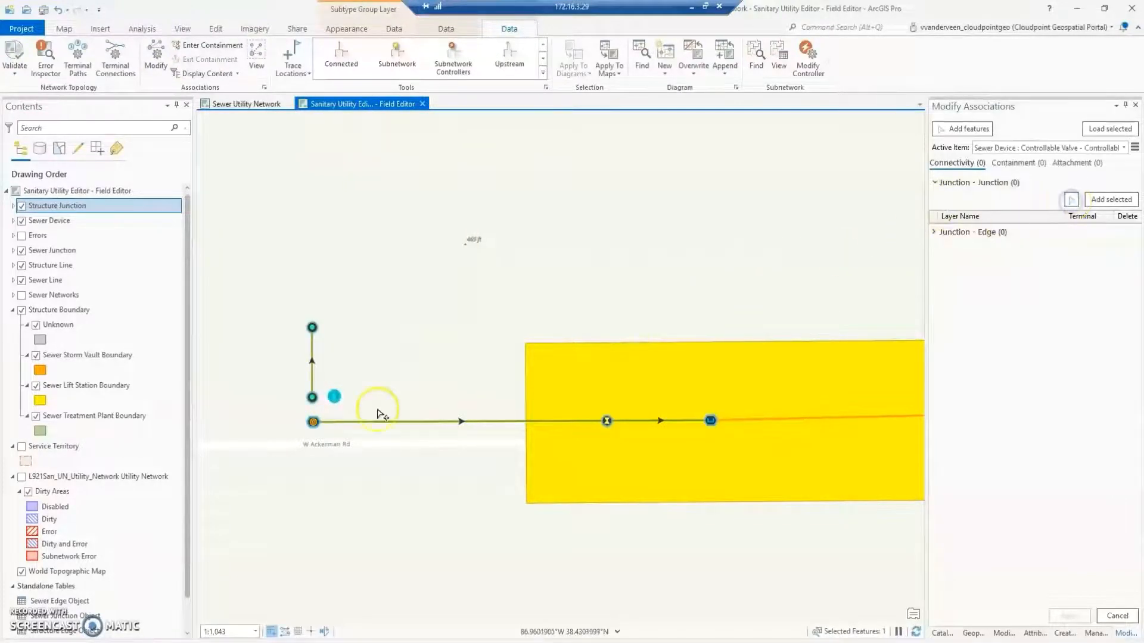
{"action": "left_click", "coordinate": [313, 398]}
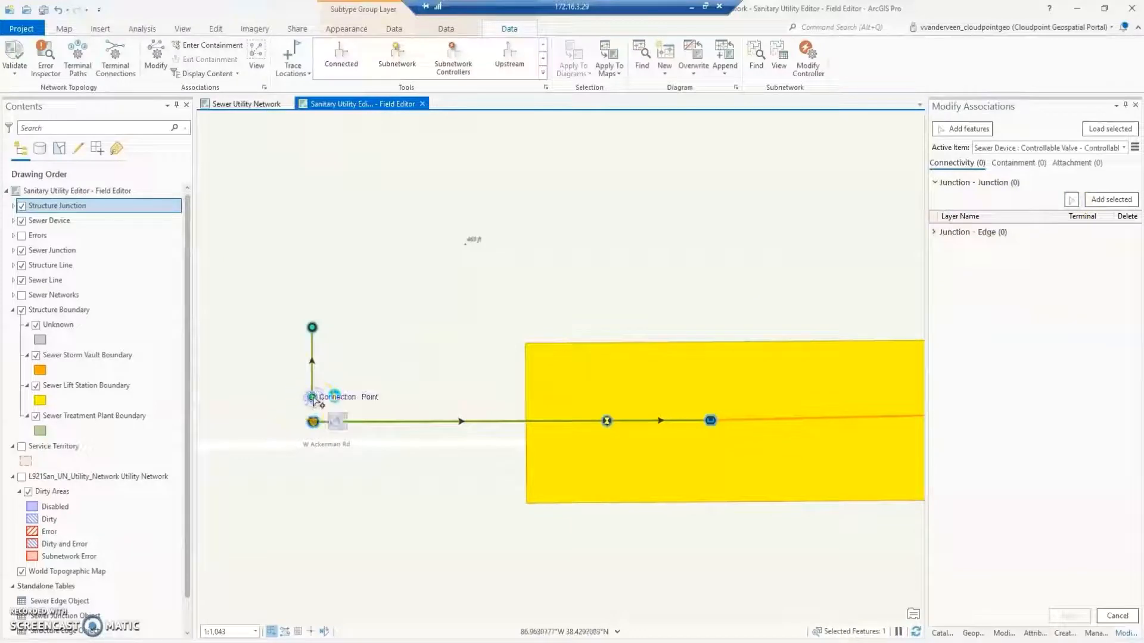
{"action": "left_click", "coordinate": [1074, 617]}
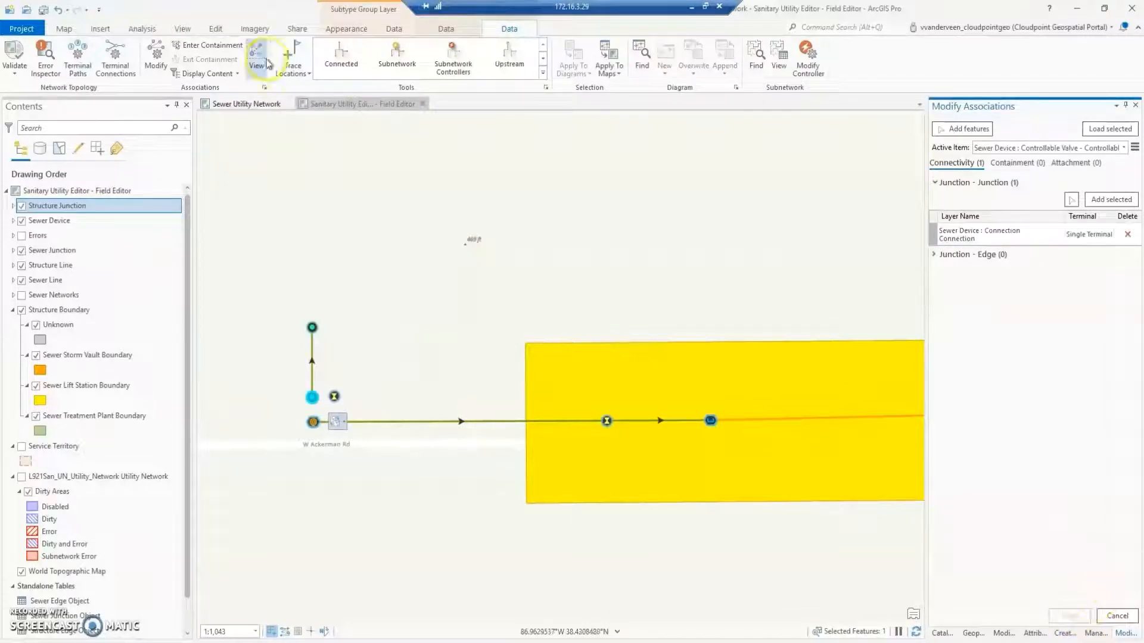
- Clear the feature selection and save the association edits
{"action": "left_click", "coordinate": [216, 29]}
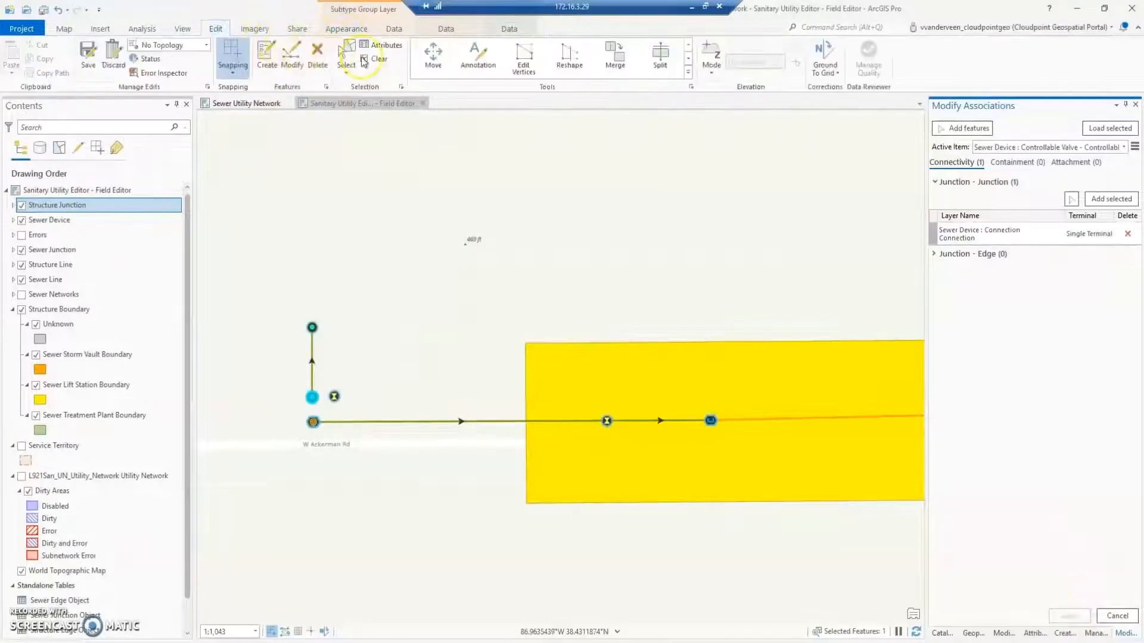
{"action": "left_click", "coordinate": [374, 58]}
{"action": "left_click", "coordinate": [88, 58]}
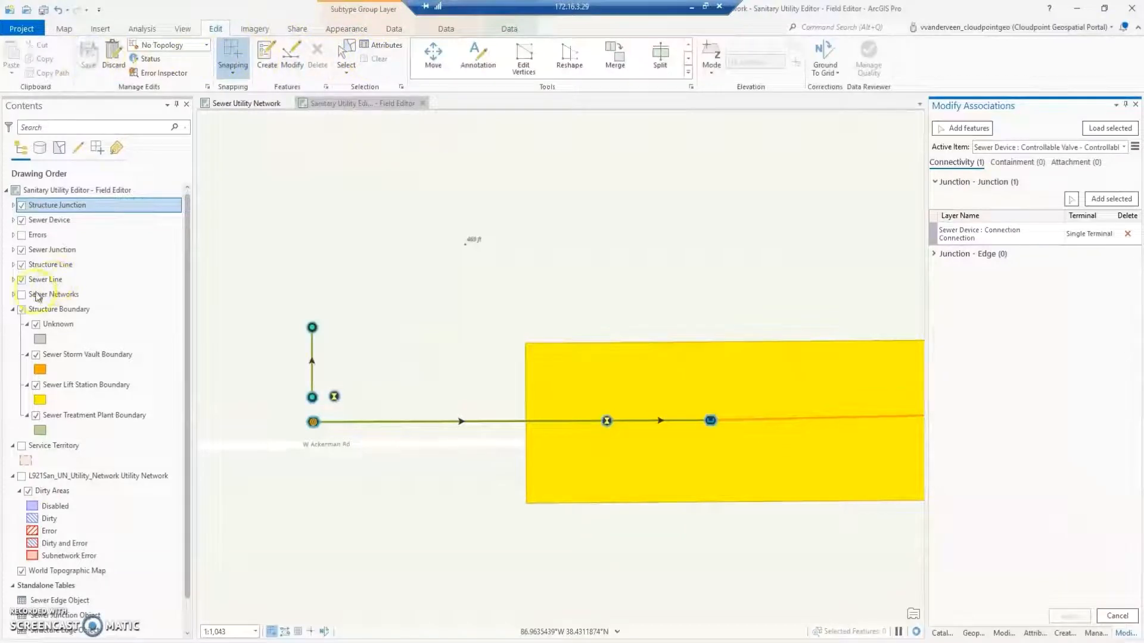
- Hide the Structure Junction layer and inspect the westernmost manhole channel's connectivity associations in its association list and on the map
{"action": "left_click", "coordinate": [31, 519]}
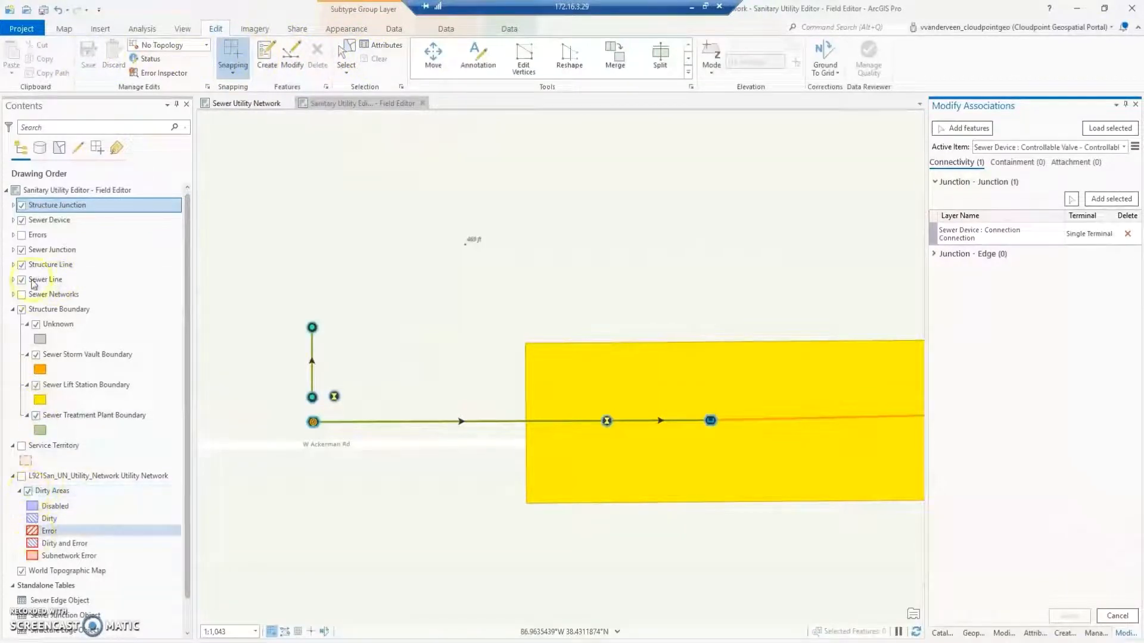
{"action": "left_click", "coordinate": [22, 206]}
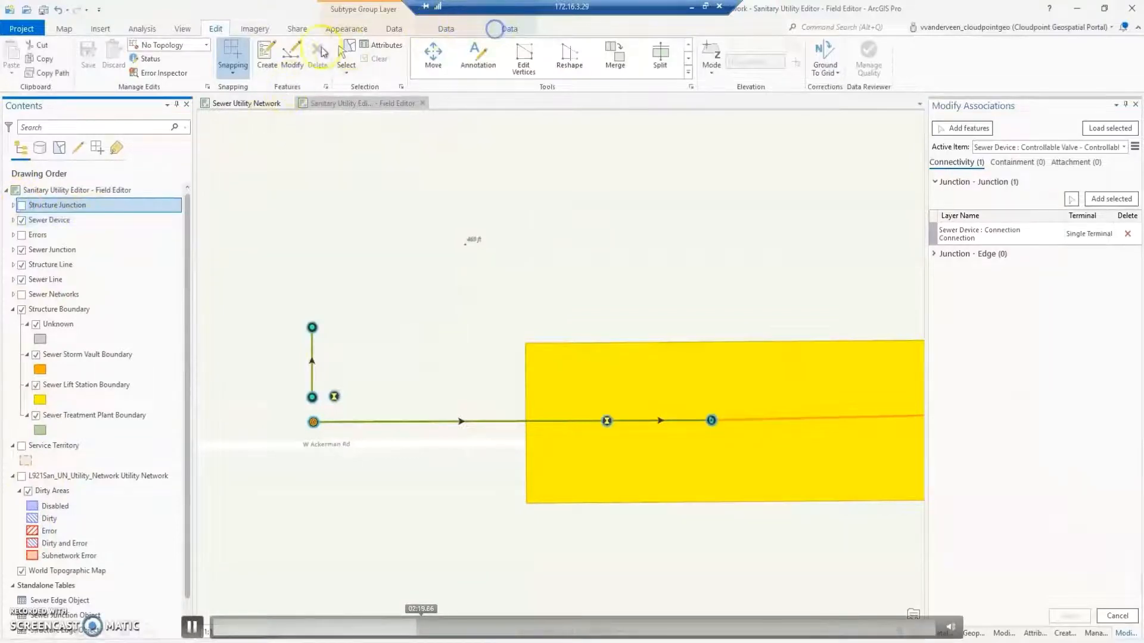
{"action": "left_click", "coordinate": [498, 29]}
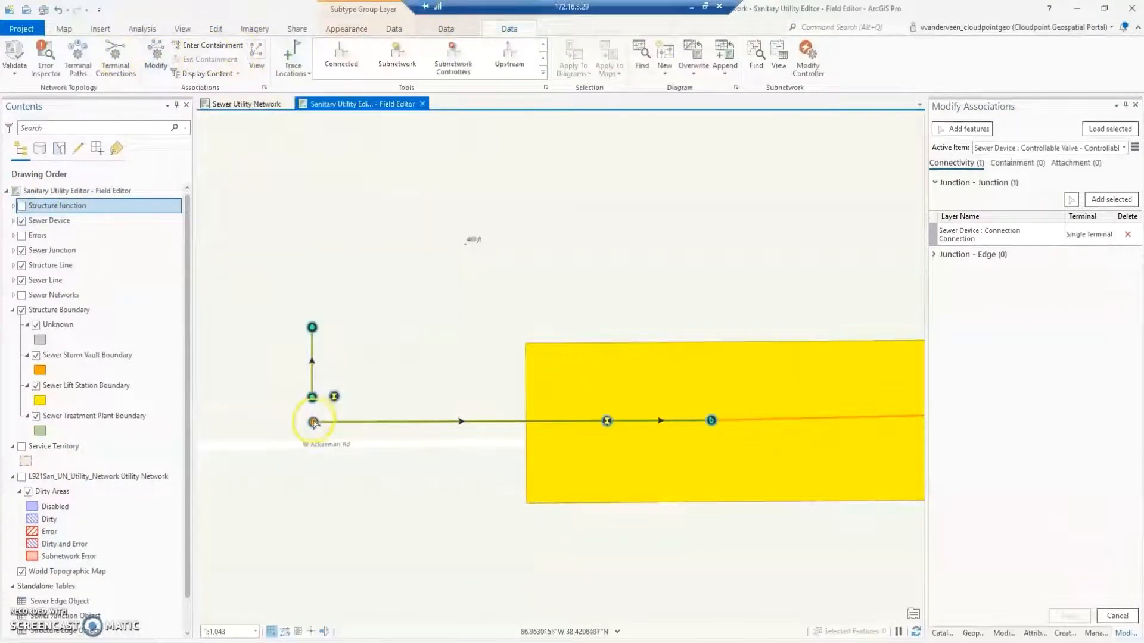
{"action": "left_click", "coordinate": [313, 422]}
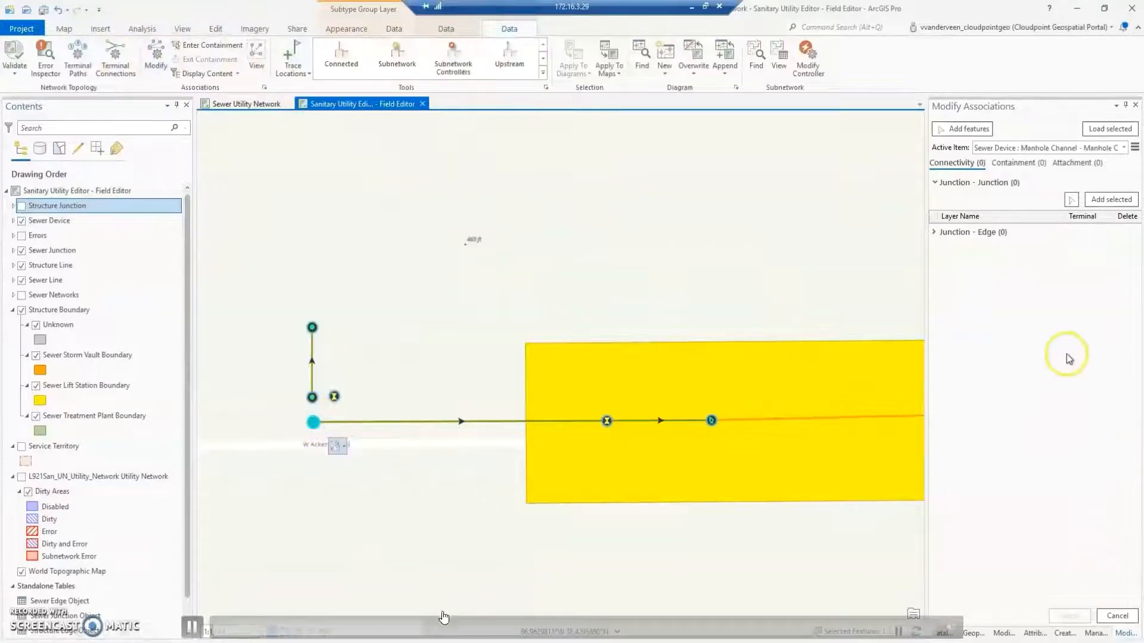
{"action": "left_click", "coordinate": [959, 164]}
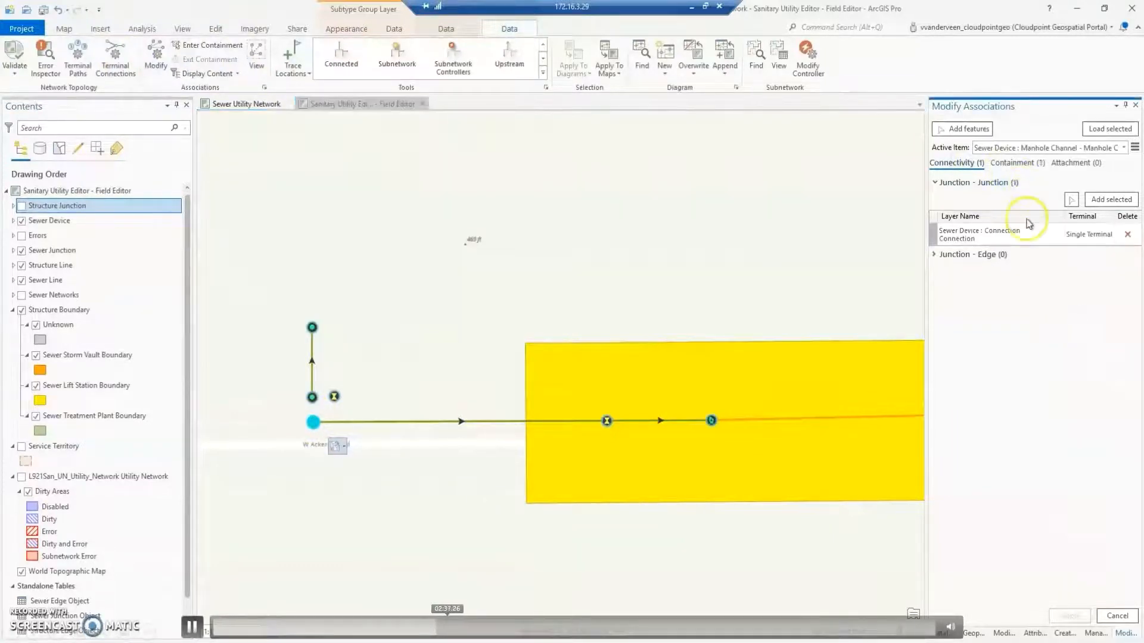
{"action": "left_click", "coordinate": [257, 55]}
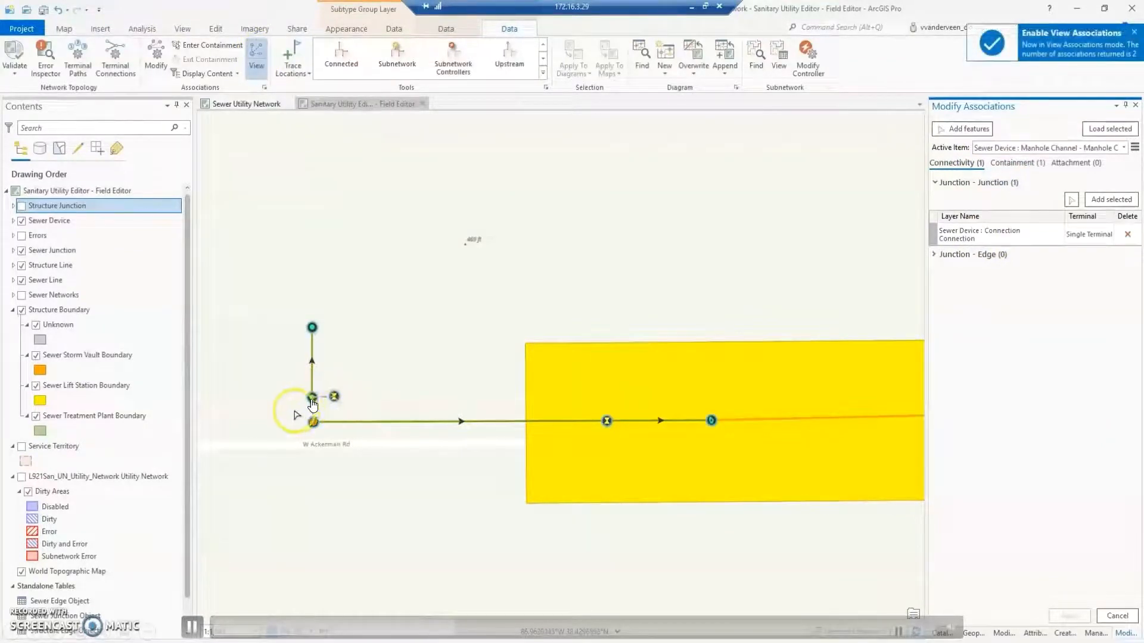
{"action": "scroll", "coordinate": [278, 408], "scroll_direction": "up", "scroll_amount": 4}
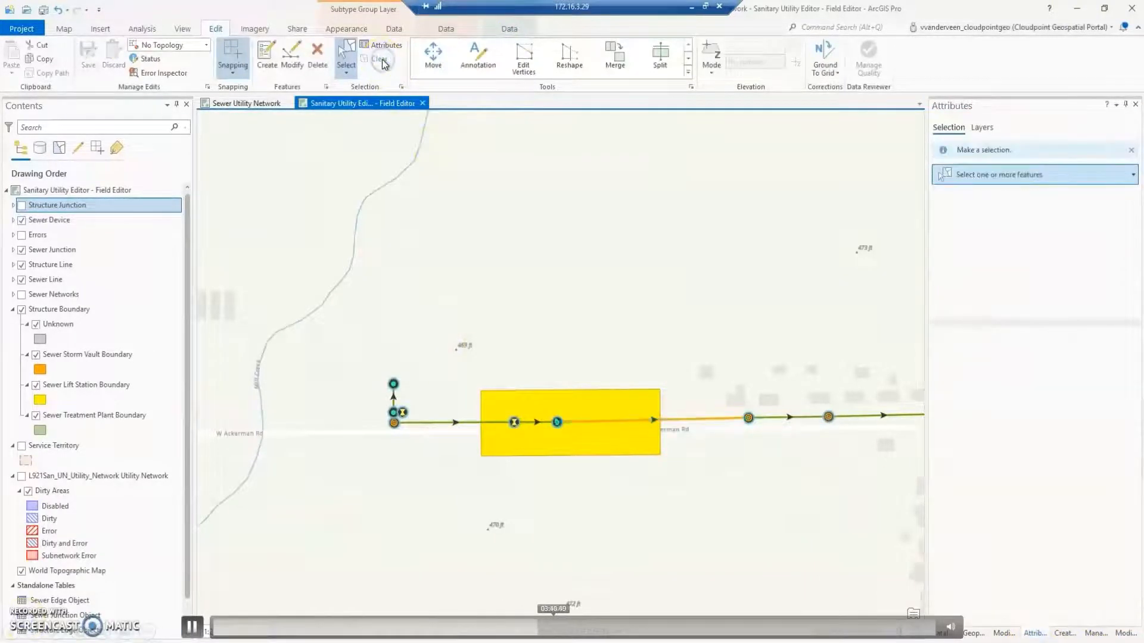
- Change the asset type of the northernmost manhole channel at the Northwood Ave junction to Directional Manhole Channel and save the edit
{"action": "left_click", "coordinate": [973, 633]}
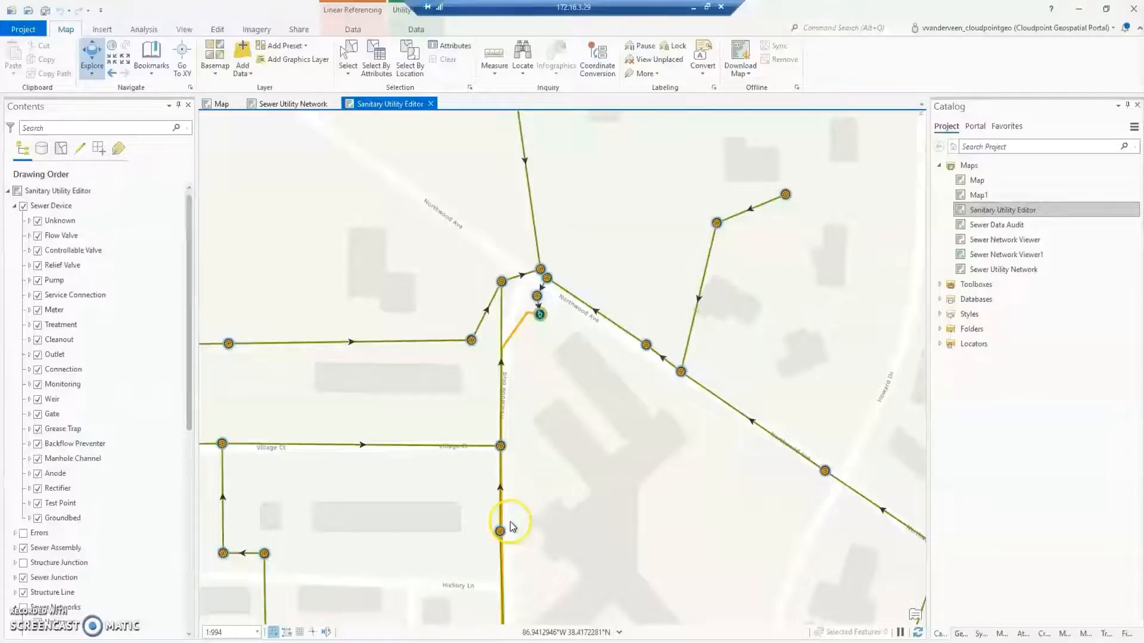
{"action": "left_click", "coordinate": [217, 31]}
{"action": "left_click", "coordinate": [352, 61]}
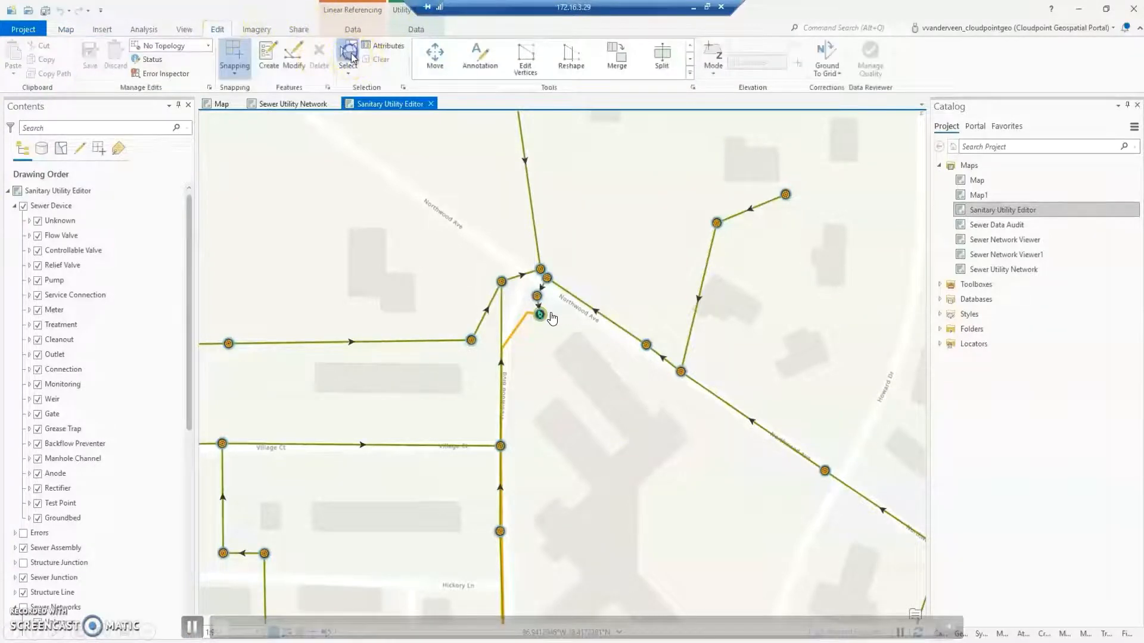
{"action": "left_click", "coordinate": [541, 268]}
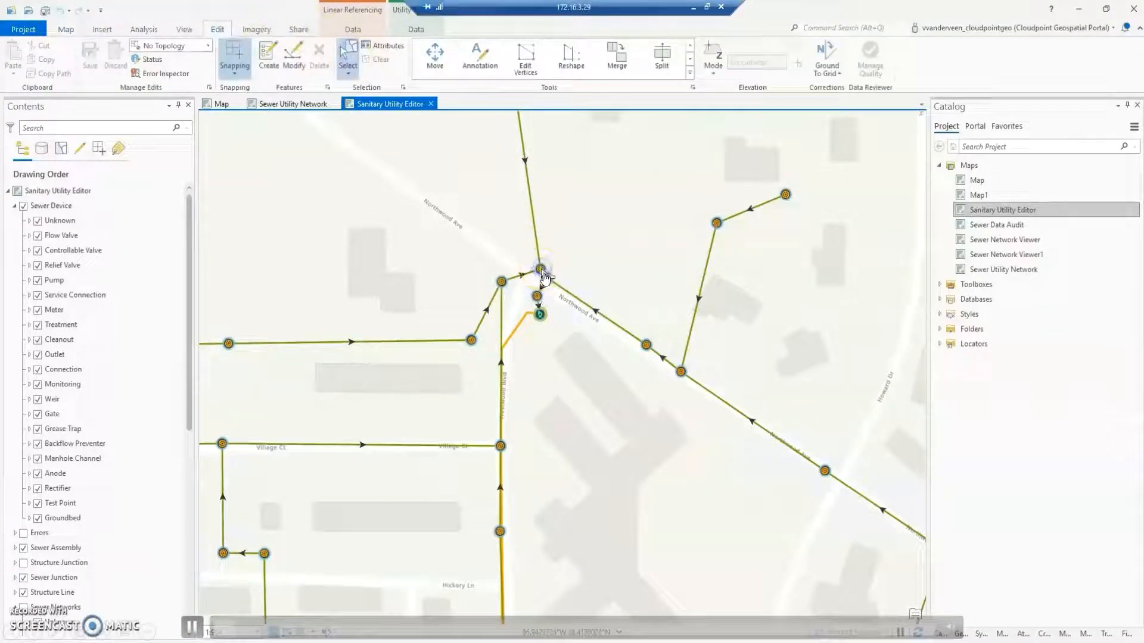
{"action": "left_click", "coordinate": [566, 293]}
{"action": "left_click", "coordinate": [581, 319]}
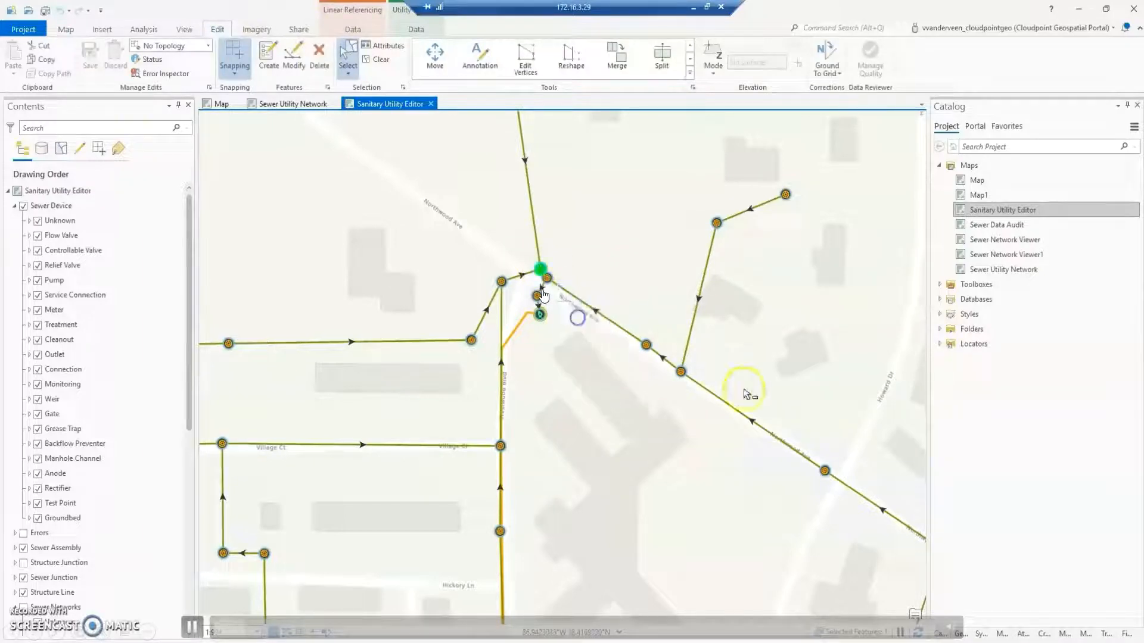
{"action": "left_click", "coordinate": [1022, 632]}
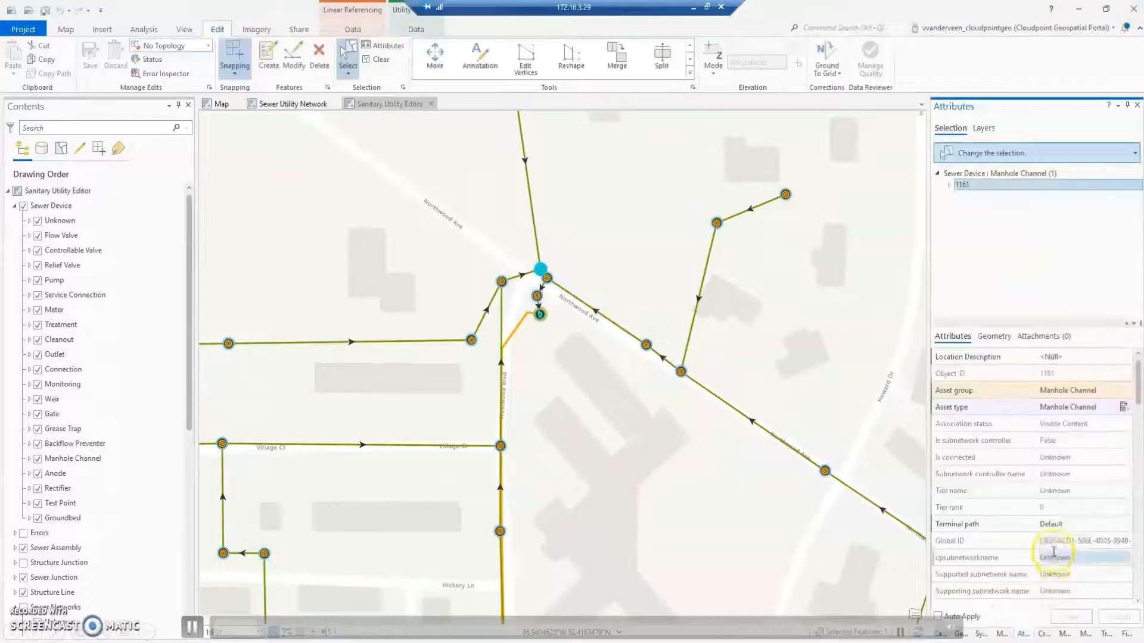
{"action": "left_click", "coordinate": [1054, 408]}
{"action": "left_click", "coordinate": [1114, 406]}
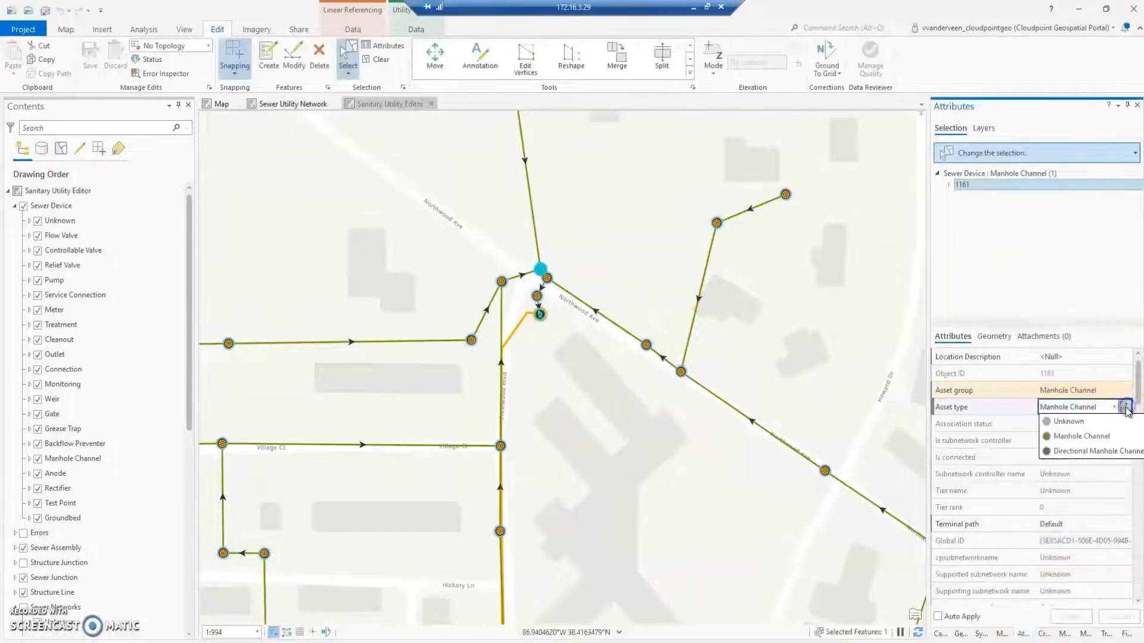
{"action": "left_click", "coordinate": [1095, 451]}
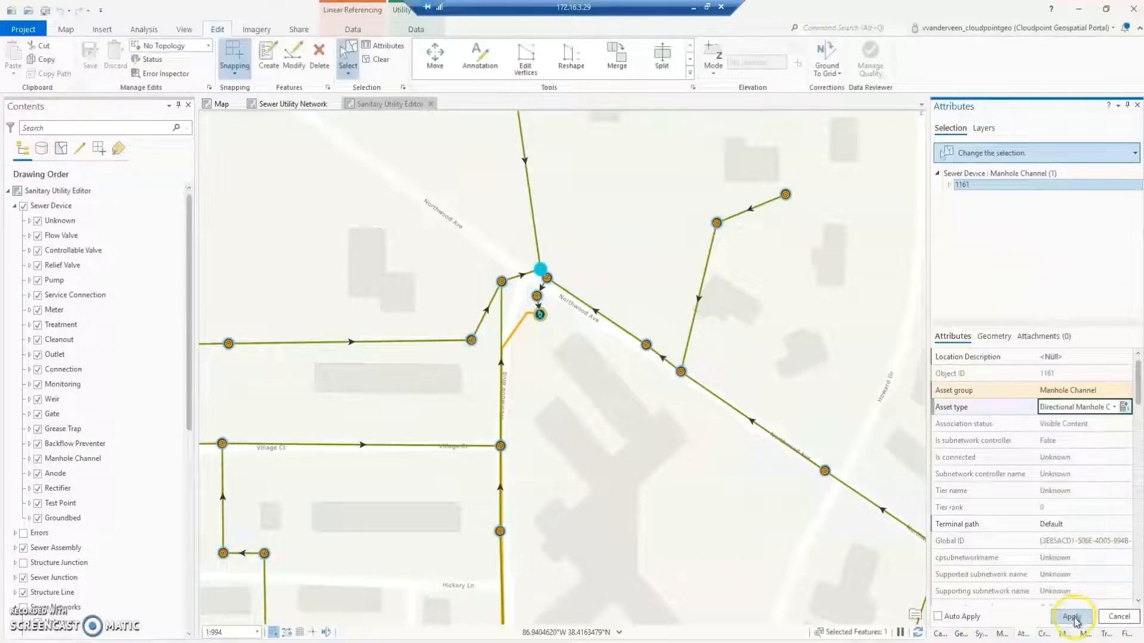
{"action": "left_click", "coordinate": [1072, 617]}
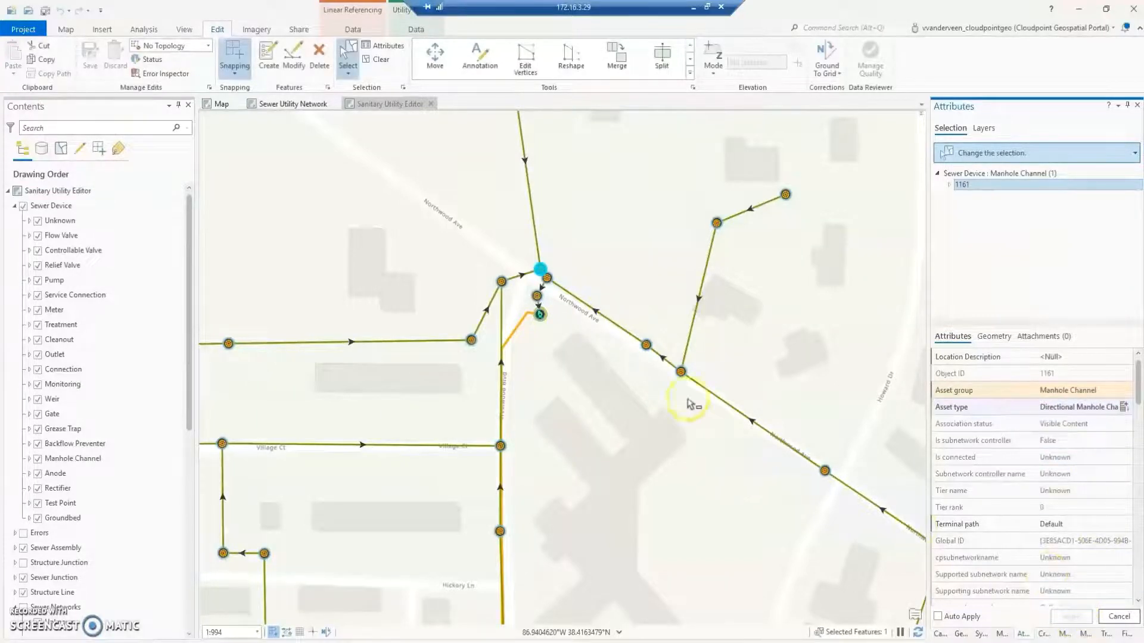
{"action": "left_click", "coordinate": [380, 62]}
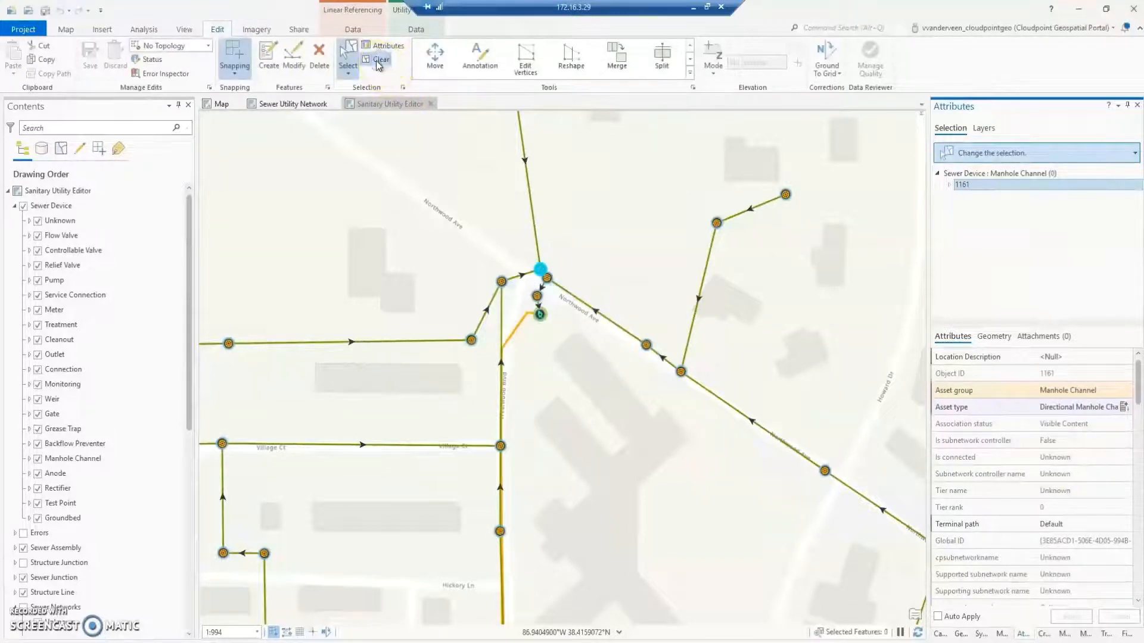
{"action": "left_click", "coordinate": [96, 55]}
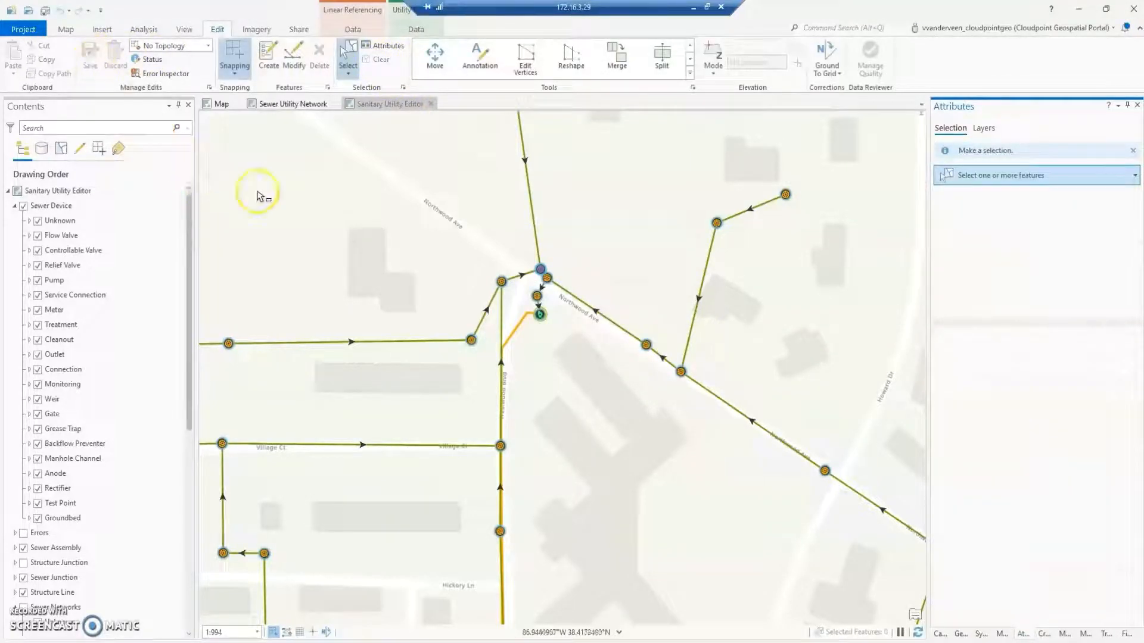
- Connect the gravity main entering the directional manhole channel from the north to its Upstream terminal
{"action": "left_click_drag", "start_coordinate": [538, 260], "coordinate": [517, 280]}
{"action": "scroll", "coordinate": [513, 312], "scroll_direction": "up", "scroll_amount": 2}
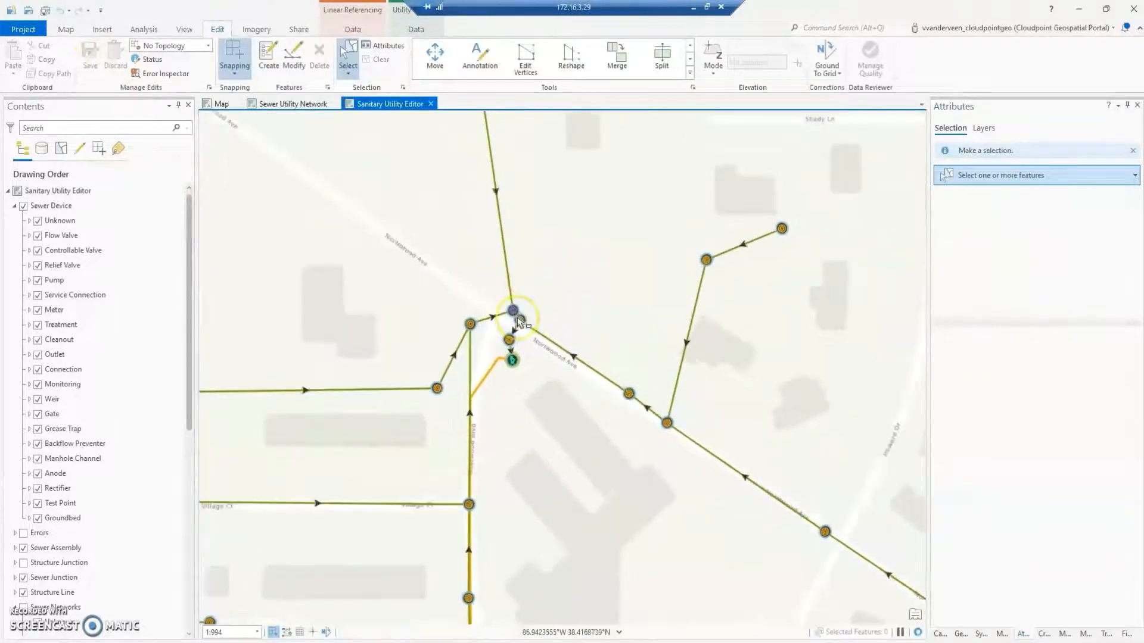
{"action": "scroll", "coordinate": [521, 322], "scroll_direction": "up", "scroll_amount": 2}
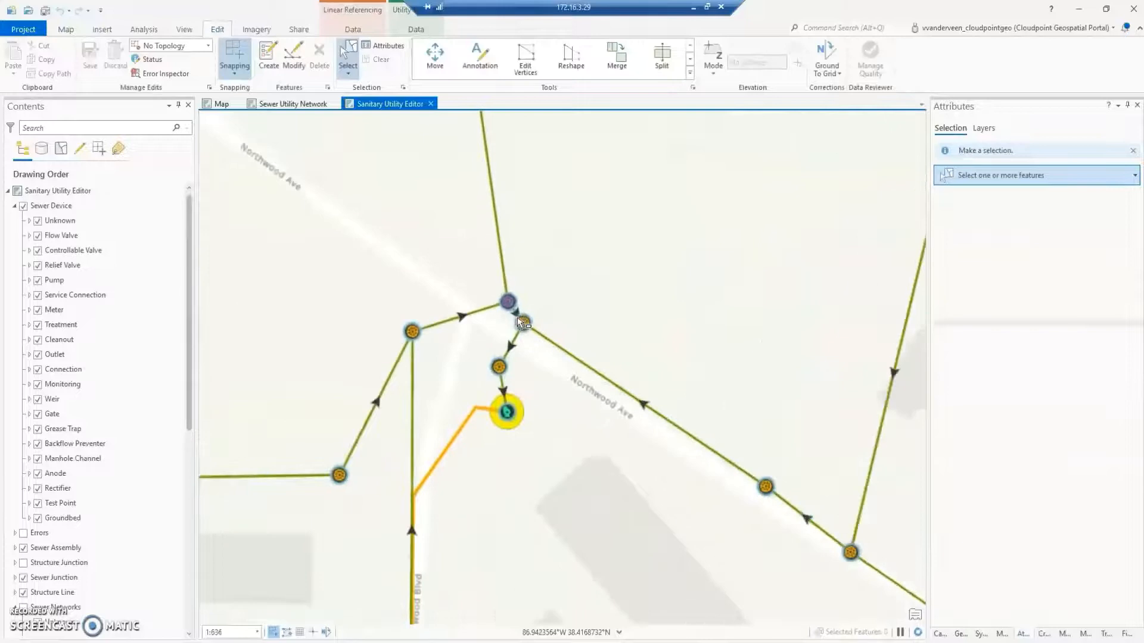
{"action": "left_click", "coordinate": [415, 28]}
{"action": "left_click", "coordinate": [122, 69]}
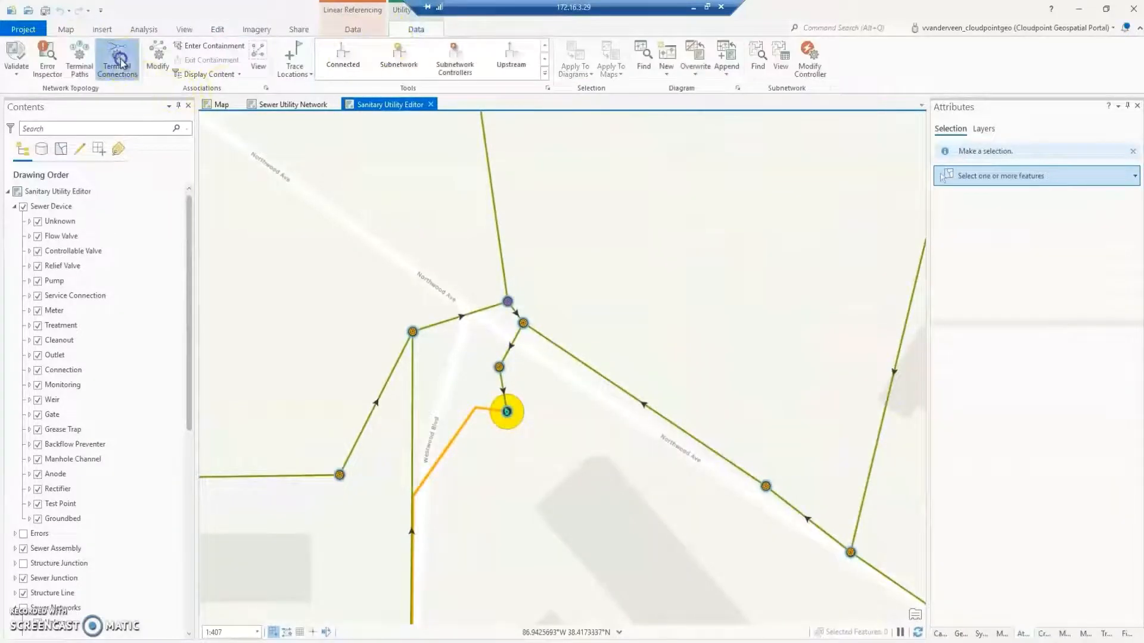
{"action": "left_click", "coordinate": [503, 255]}
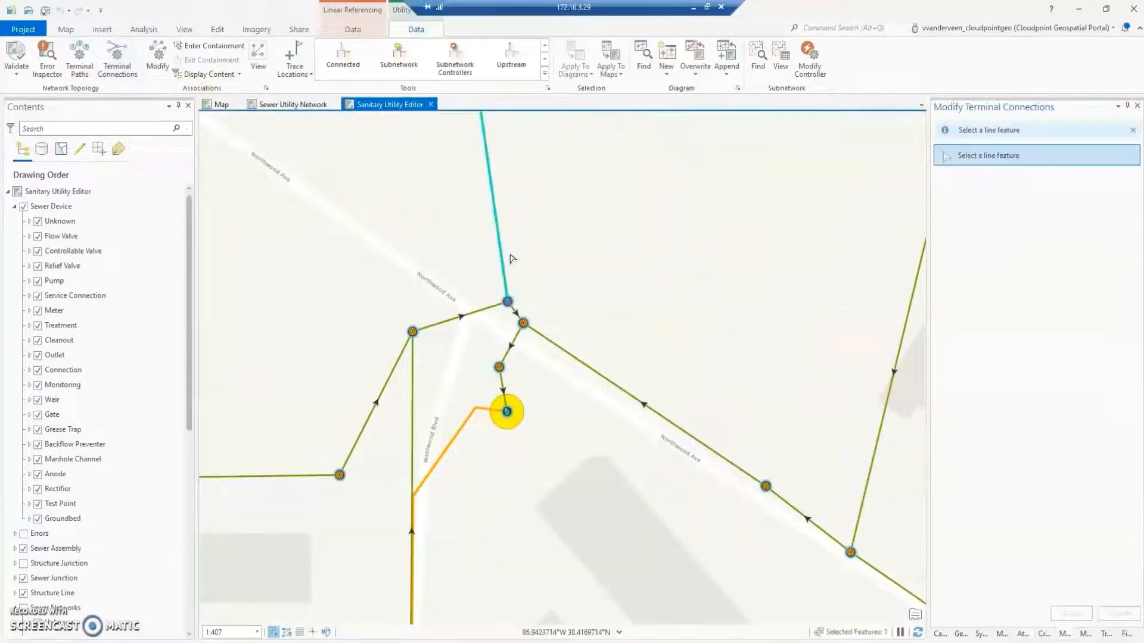
{"action": "left_click", "coordinate": [1071, 614]}
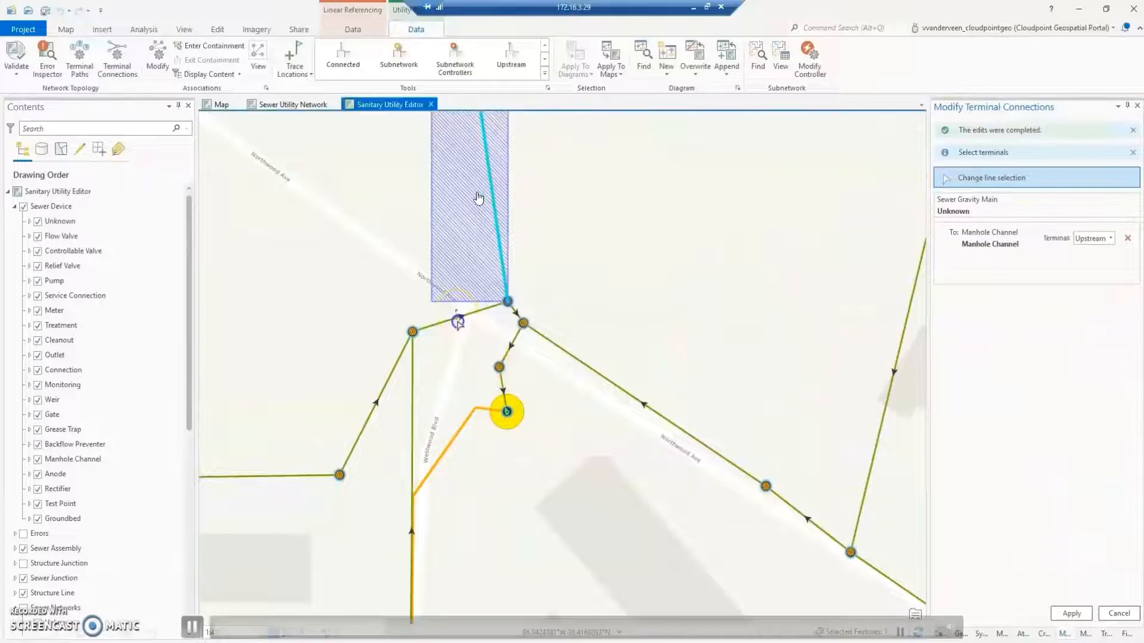
- Connect the gravity main entering the directional manhole channel from the west to its Upstream 2 terminal
{"action": "left_click", "coordinate": [457, 344]}
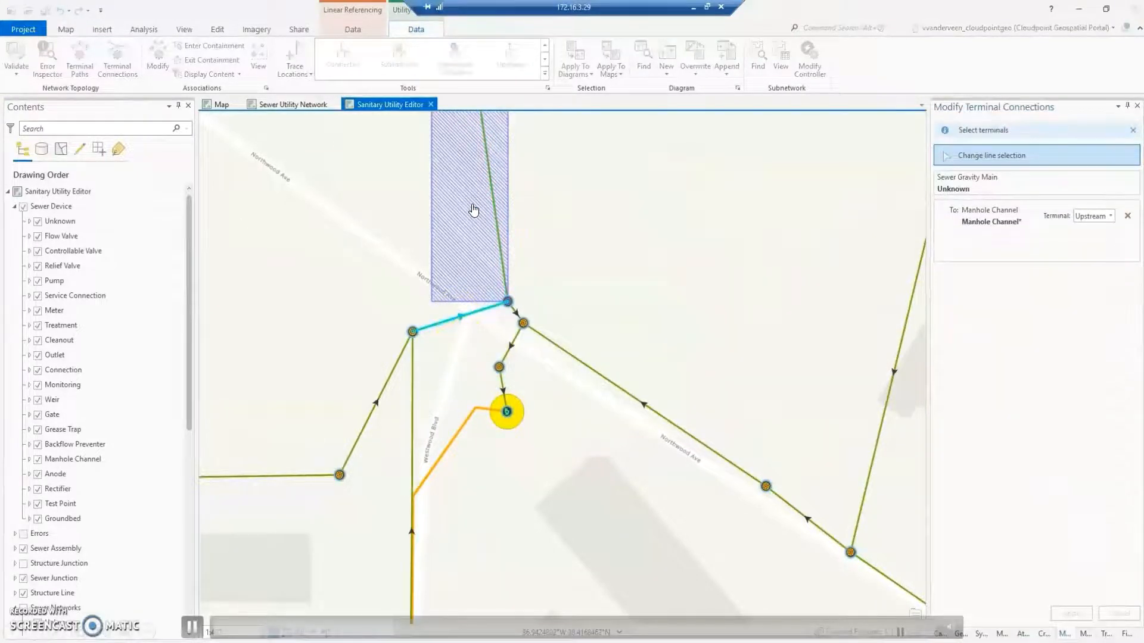
{"action": "left_click", "coordinate": [1102, 217]}
{"action": "left_click", "coordinate": [1092, 235]}
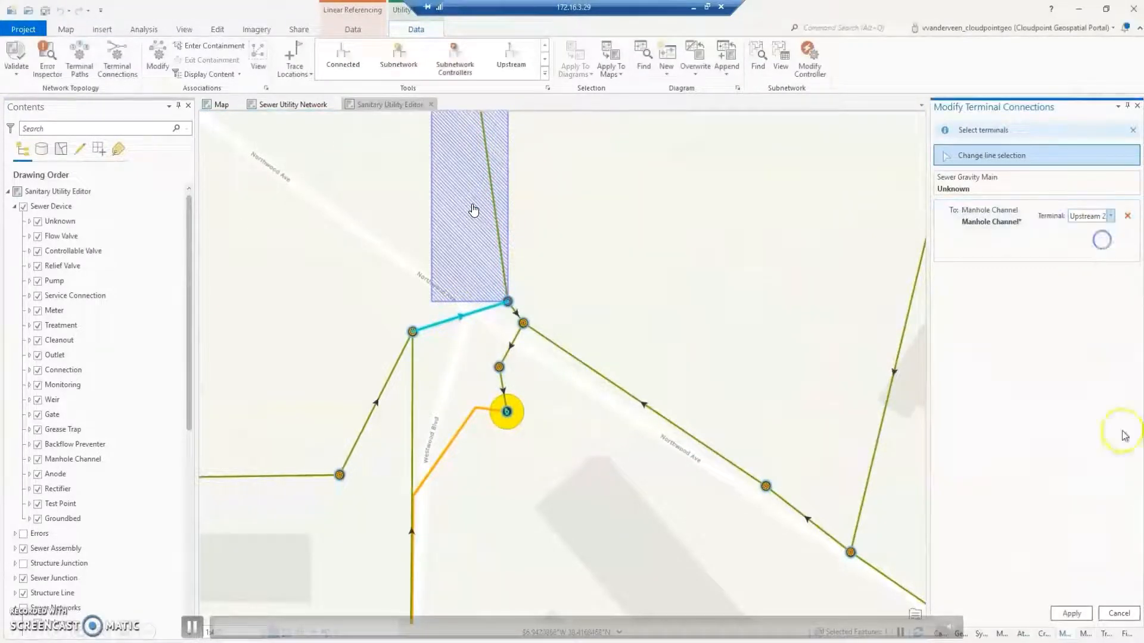
{"action": "left_click", "coordinate": [1071, 612]}
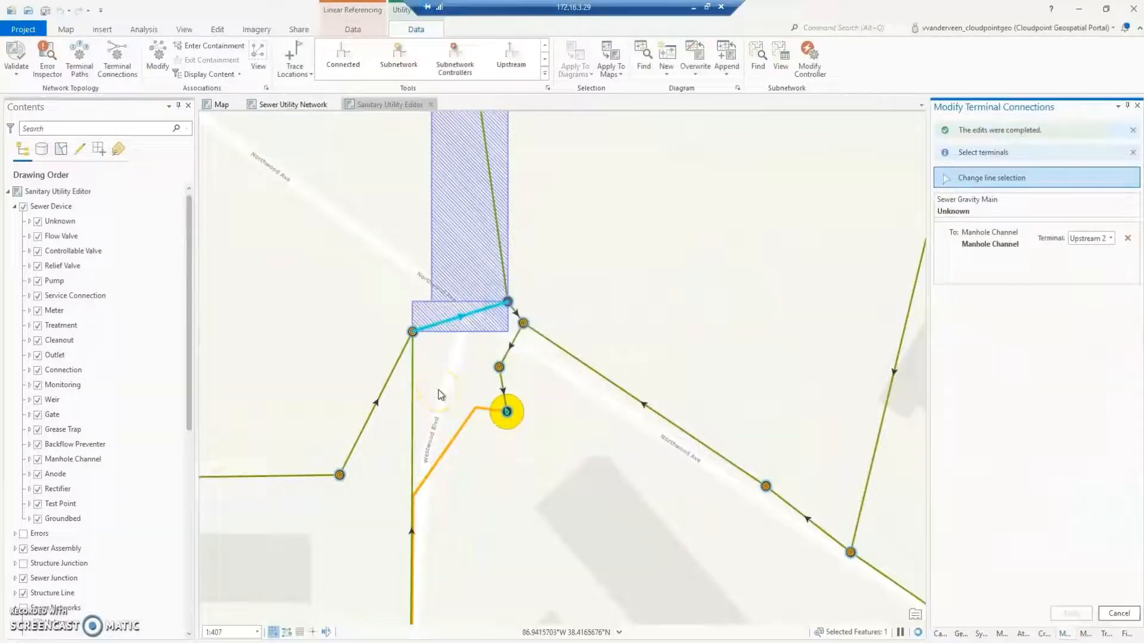
- Connect the short gravity main leaving the directional manhole channel toward the southeast to its Downstream terminal
{"action": "left_click", "coordinate": [522, 323]}
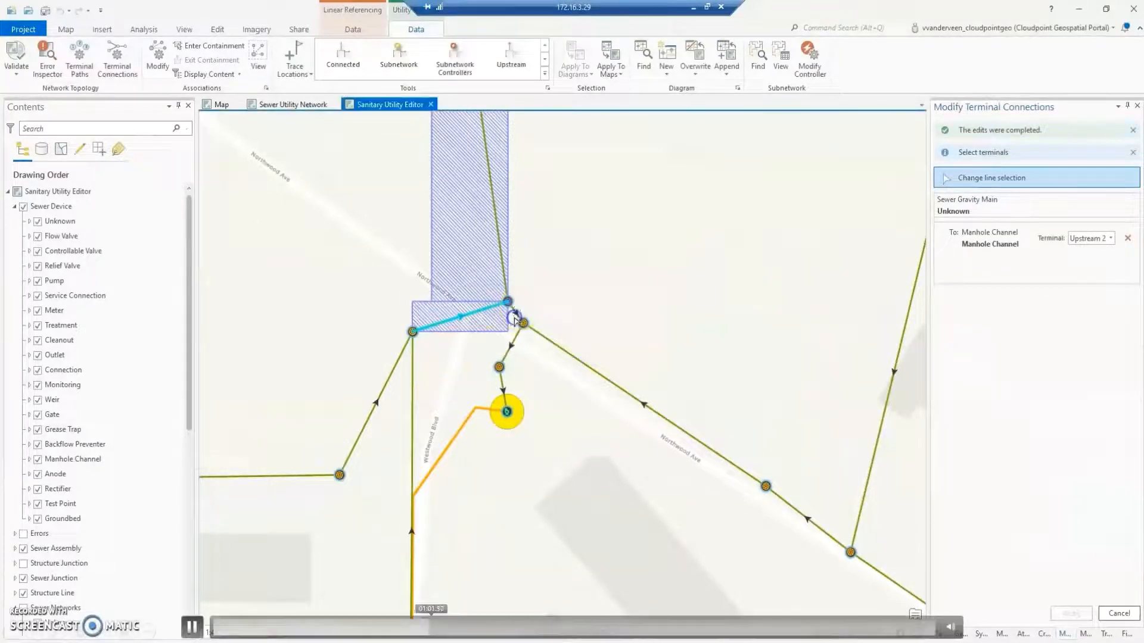
{"action": "left_click", "coordinate": [1109, 216]}
{"action": "left_click", "coordinate": [1094, 237]}
{"action": "left_click", "coordinate": [1078, 614]}
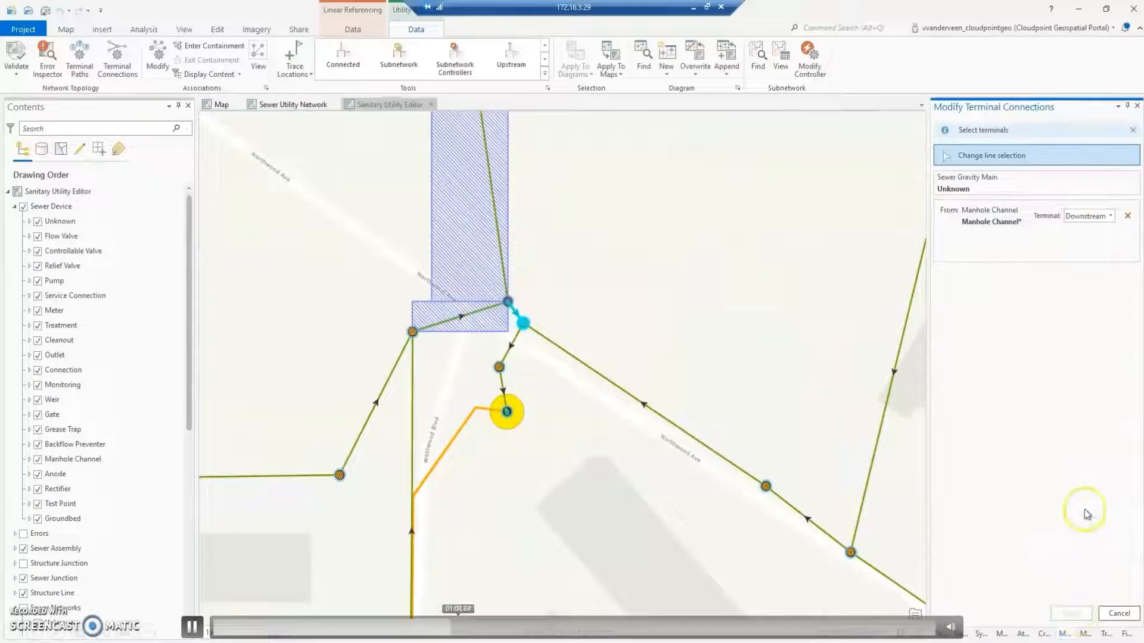
- Clear the feature selection and validate the network topology over the edited gravity mains
{"action": "left_click", "coordinate": [217, 29]}
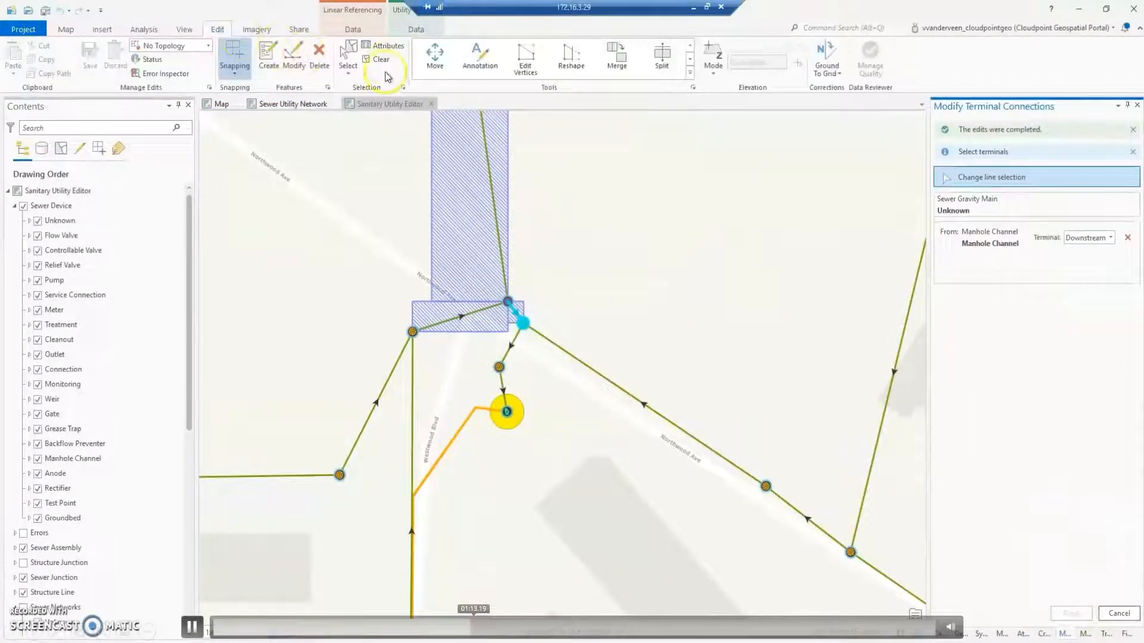
{"action": "left_click", "coordinate": [381, 60]}
{"action": "left_click", "coordinate": [416, 29]}
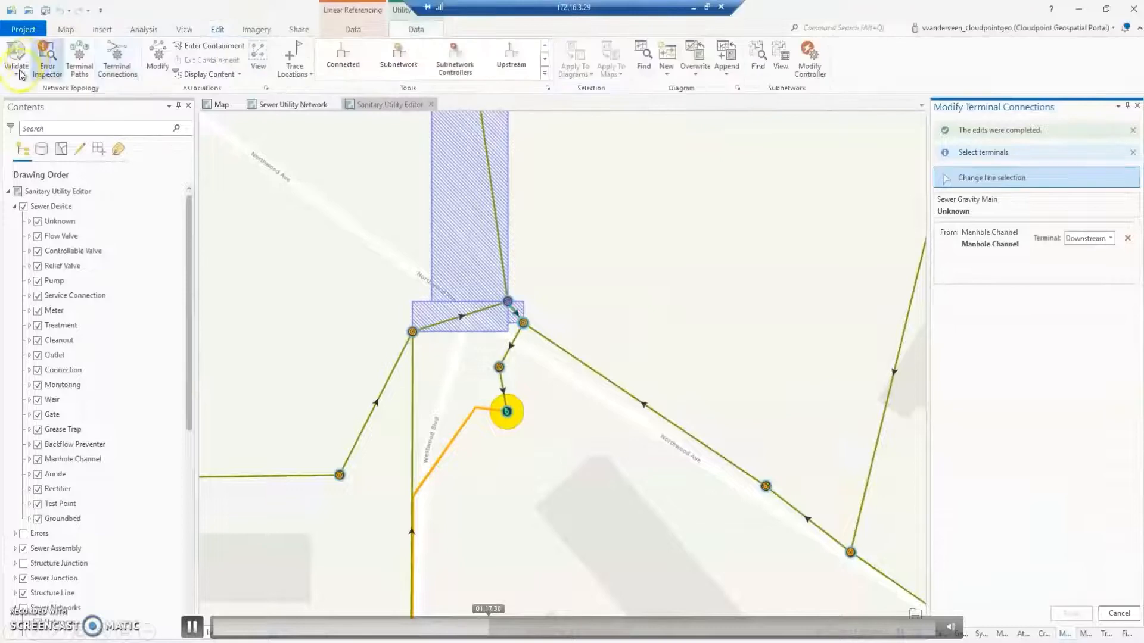
{"action": "left_click", "coordinate": [20, 71]}
{"action": "left_click", "coordinate": [28, 117]}
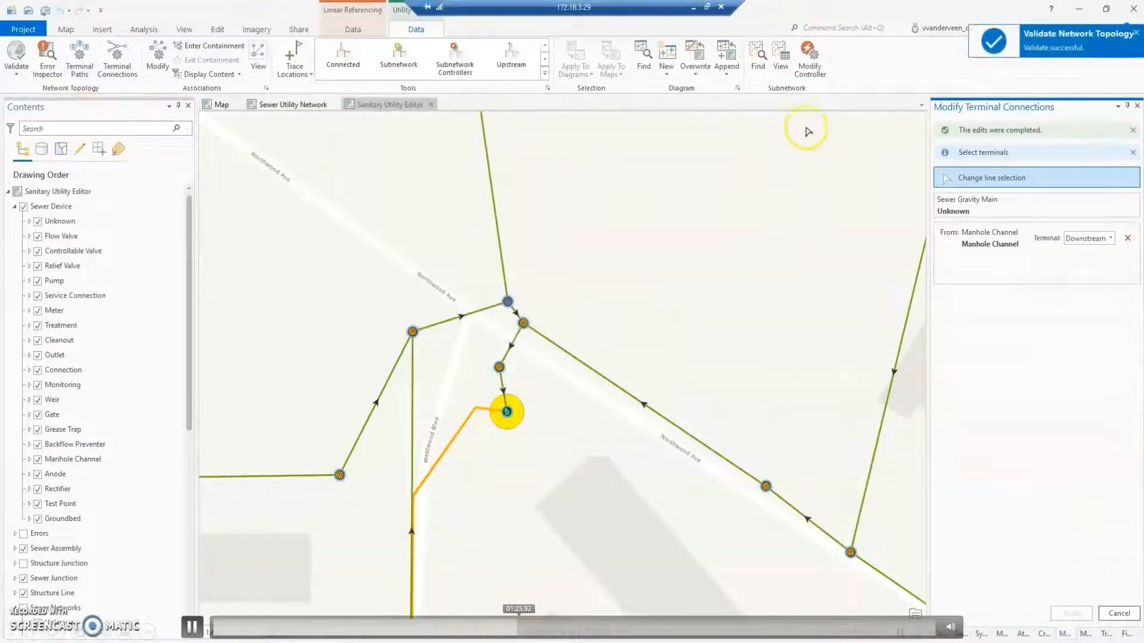
- Make the directional manhole channel's Upstream terminal a Sewershed controller named North Section Controller for the subnetwork North Section Sewershed
{"action": "left_click", "coordinate": [810, 60]}
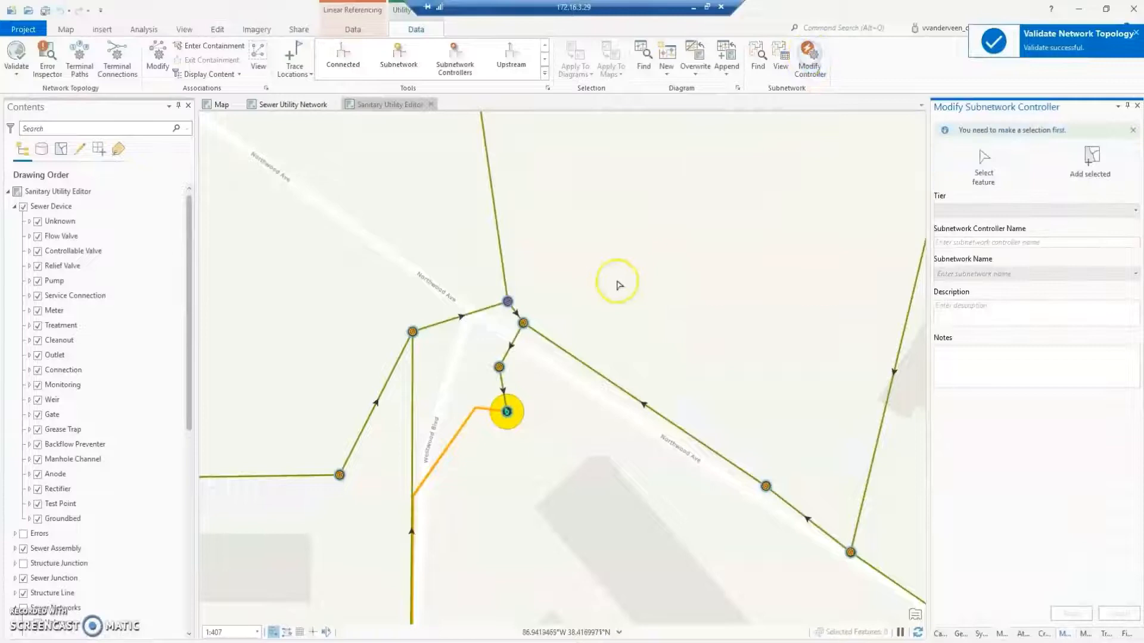
{"action": "left_click", "coordinate": [508, 303]}
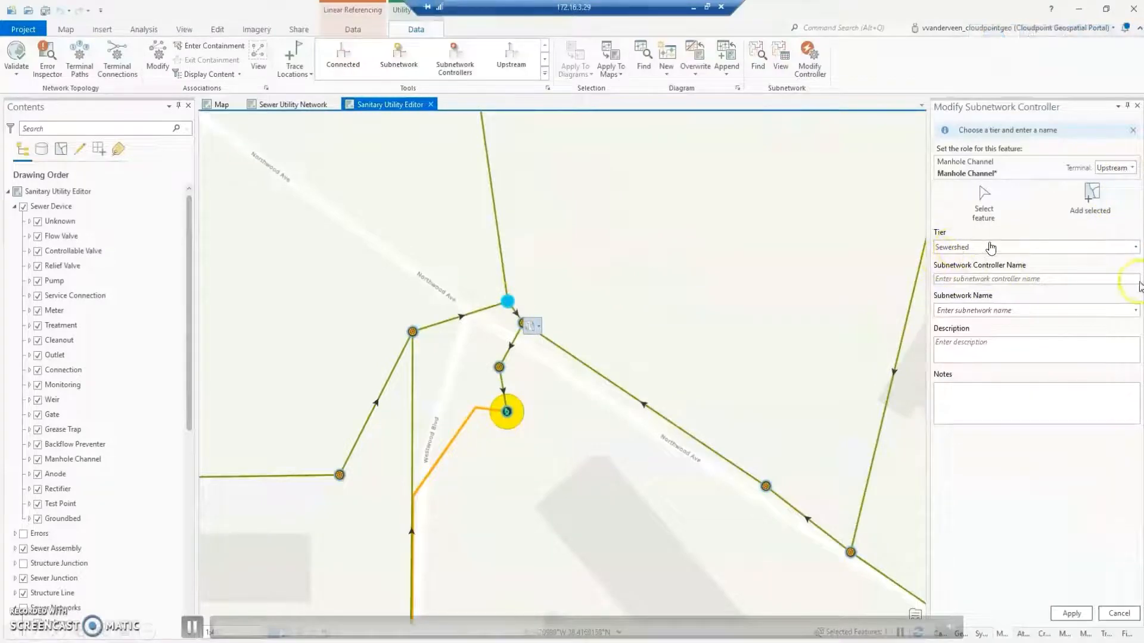
{"action": "left_click", "coordinate": [1061, 280]}
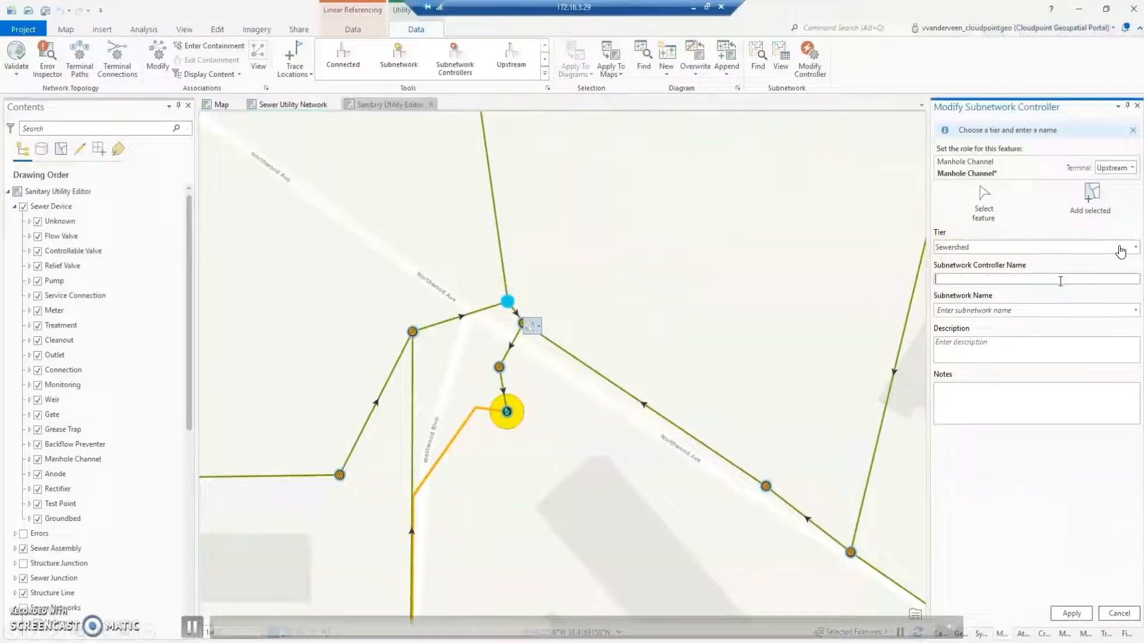
{"action": "type", "text": "No"}
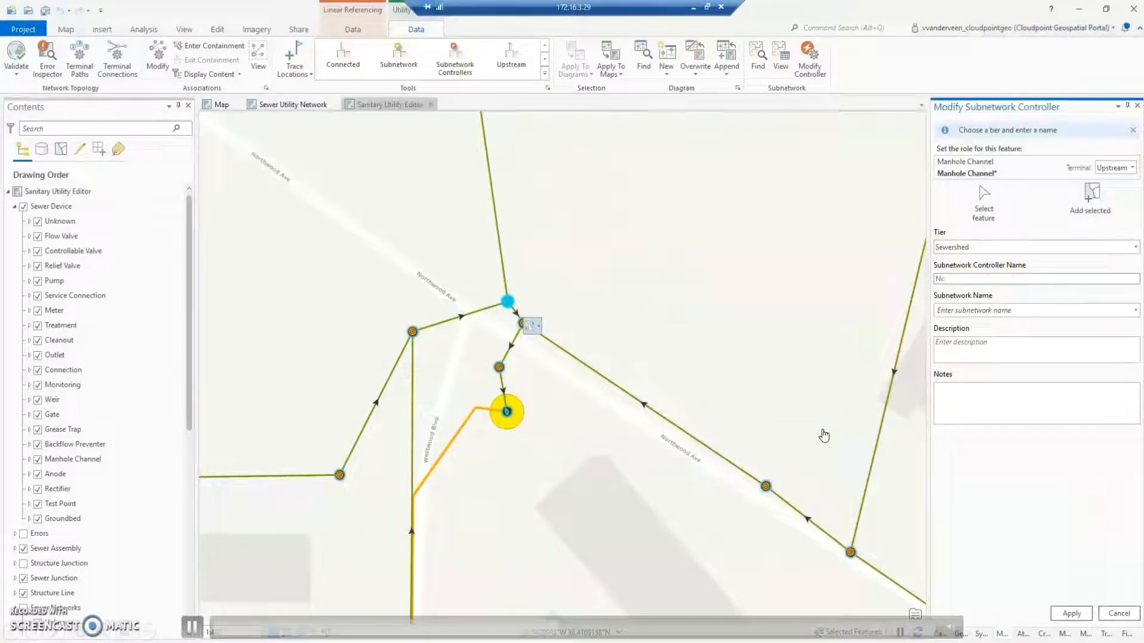
{"action": "type", "text": "h Sectio"}
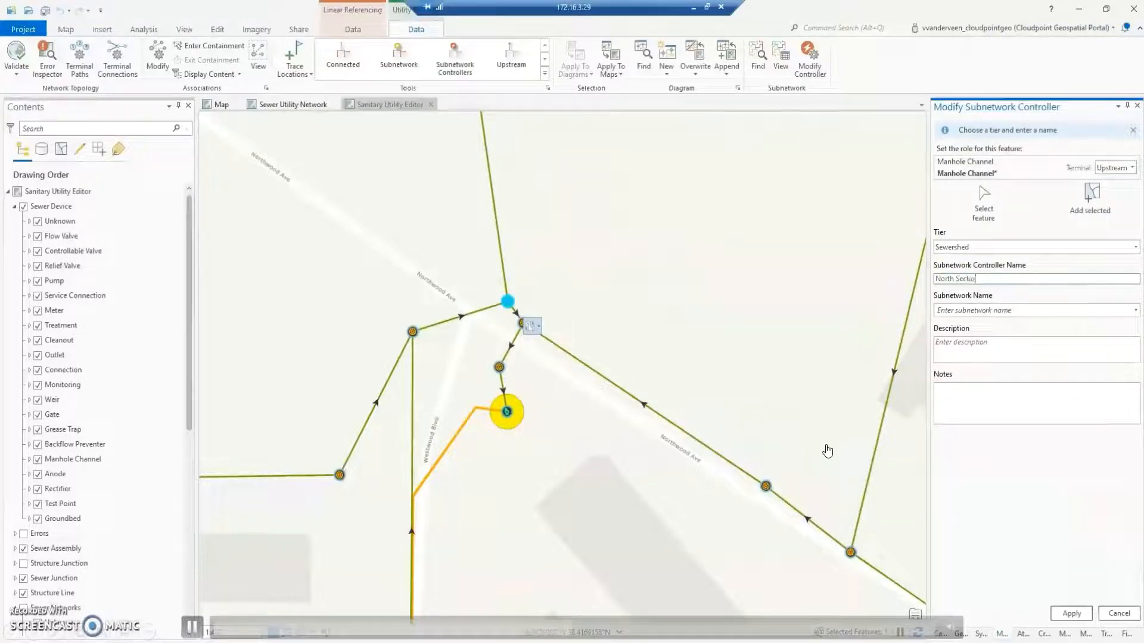
{"action": "type", "text": "n Controlle"}
{"action": "type", "text": "r"}
{"action": "key", "text": "Tab"}
{"action": "type", "text": "North Section Sewershed"}
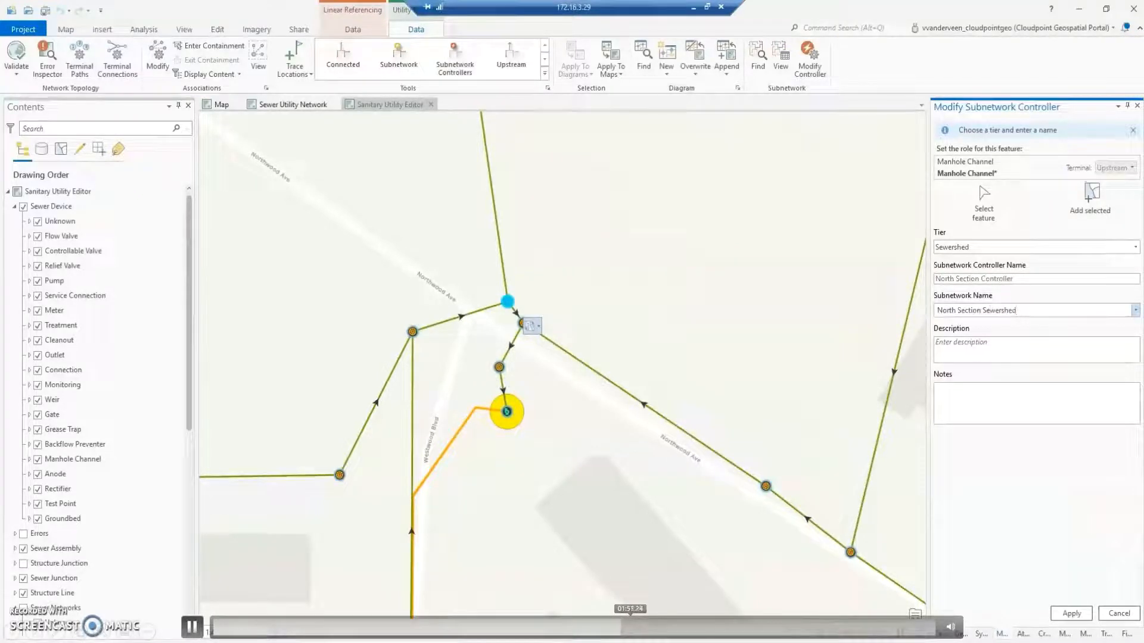
{"action": "left_click", "coordinate": [1071, 612]}
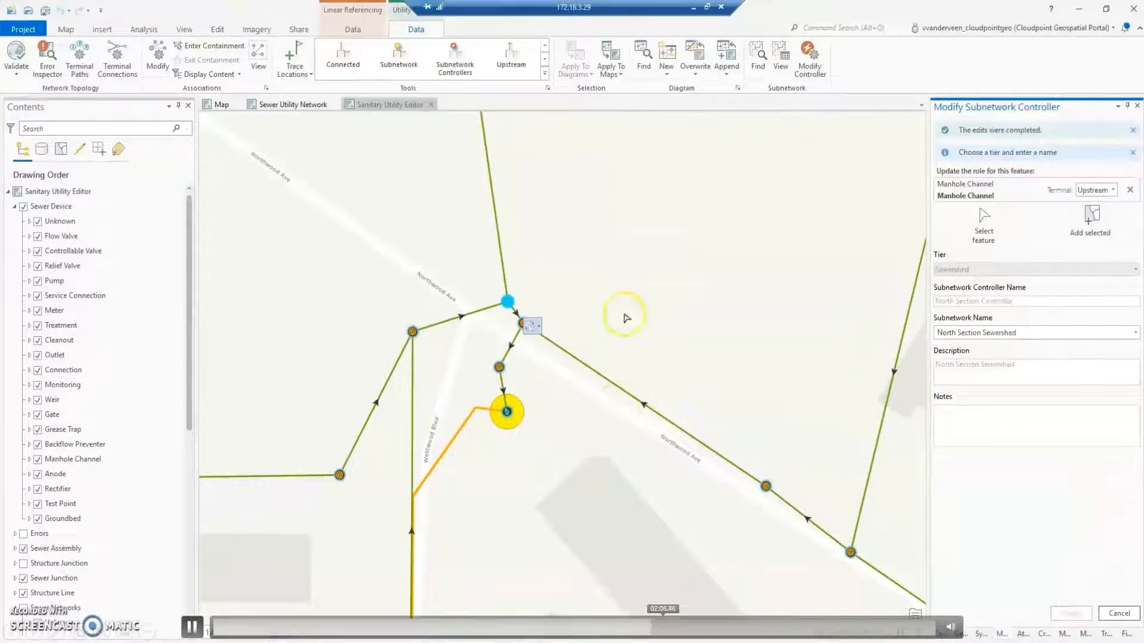
- Deselect the manhole channel and validate the network topology for the new subnetwork controller
{"action": "left_click", "coordinate": [217, 30]}
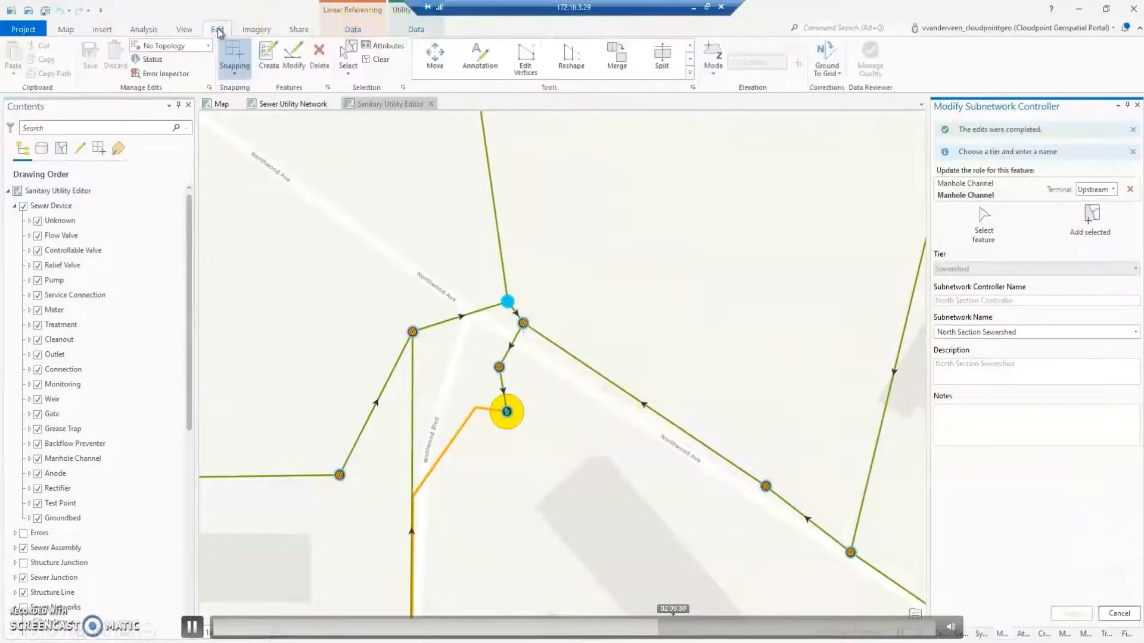
{"action": "left_click", "coordinate": [416, 30]}
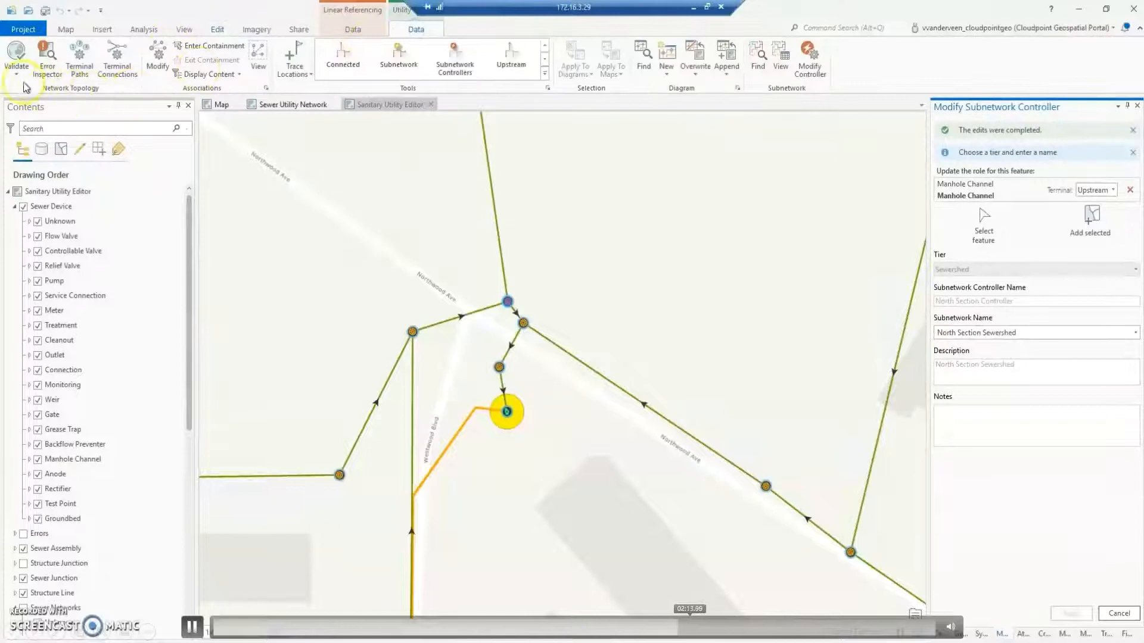
{"action": "left_click", "coordinate": [16, 56]}
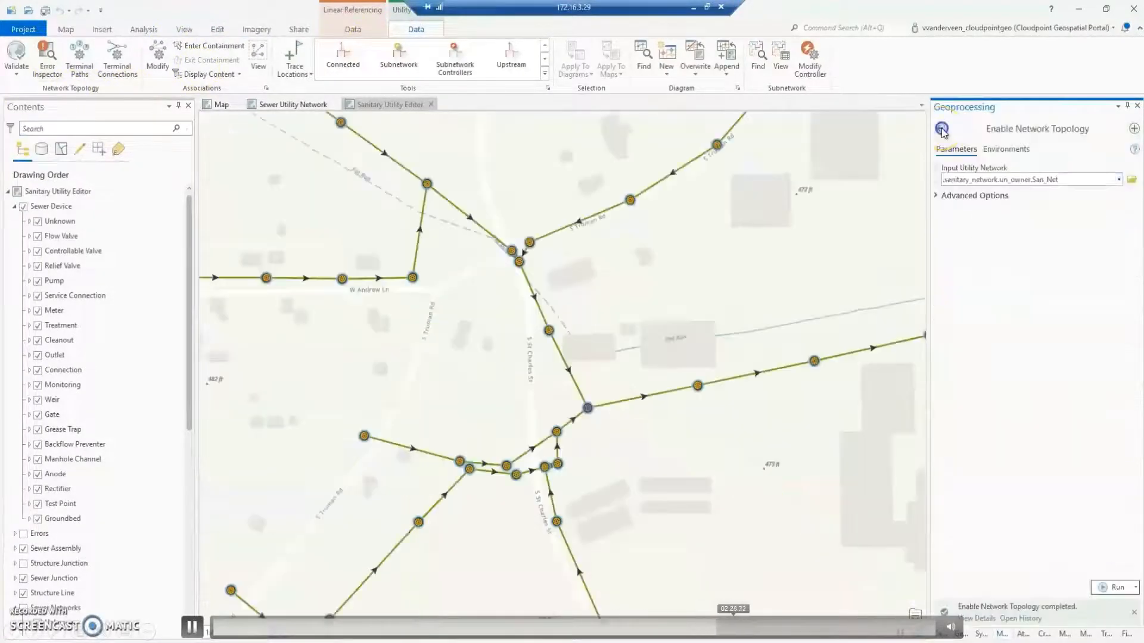
- Open the Update Subnetwork tool and set L921San_UN_Utility_Network as input, Sewer as domain network and Sewershed as tier
{"action": "left_click", "coordinate": [940, 128]}
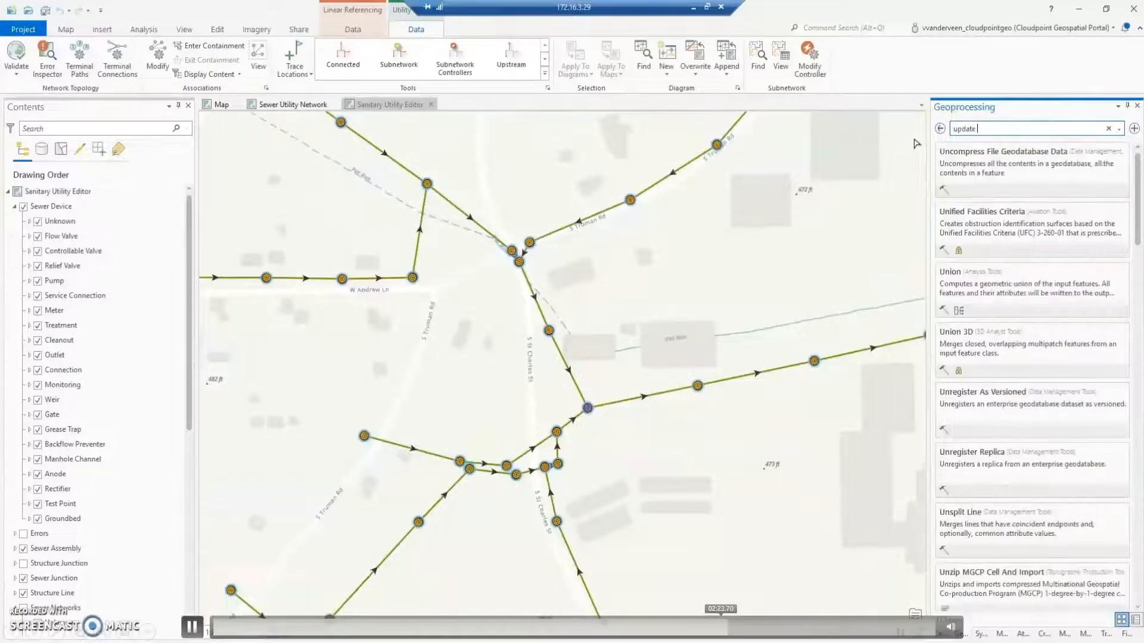
{"action": "type", "text": "sub"}
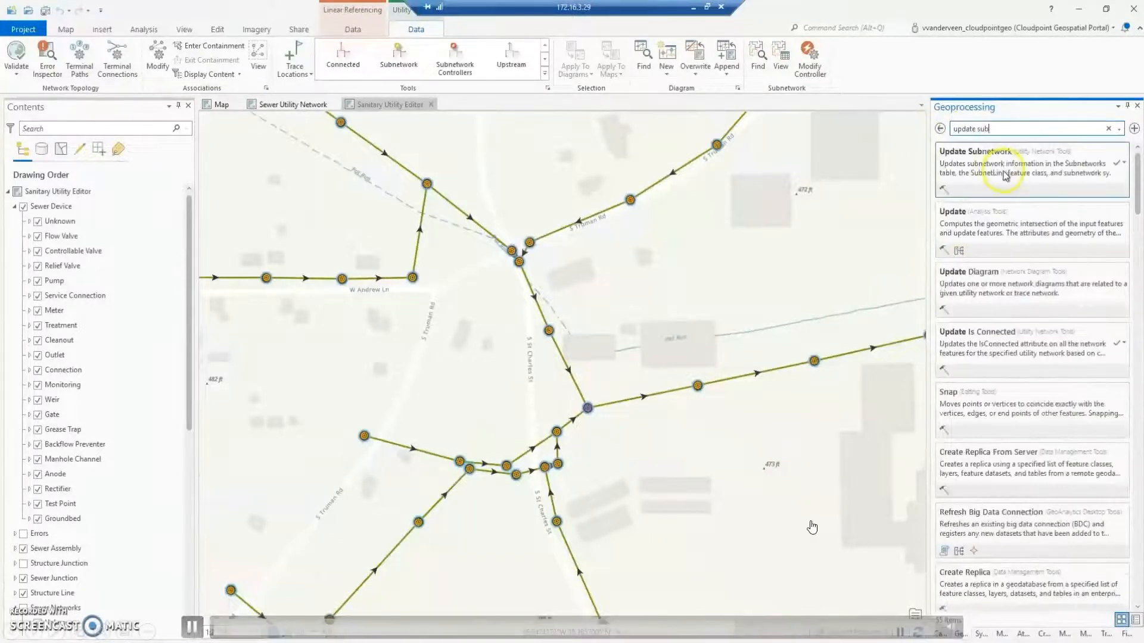
{"action": "left_click", "coordinate": [1005, 175]}
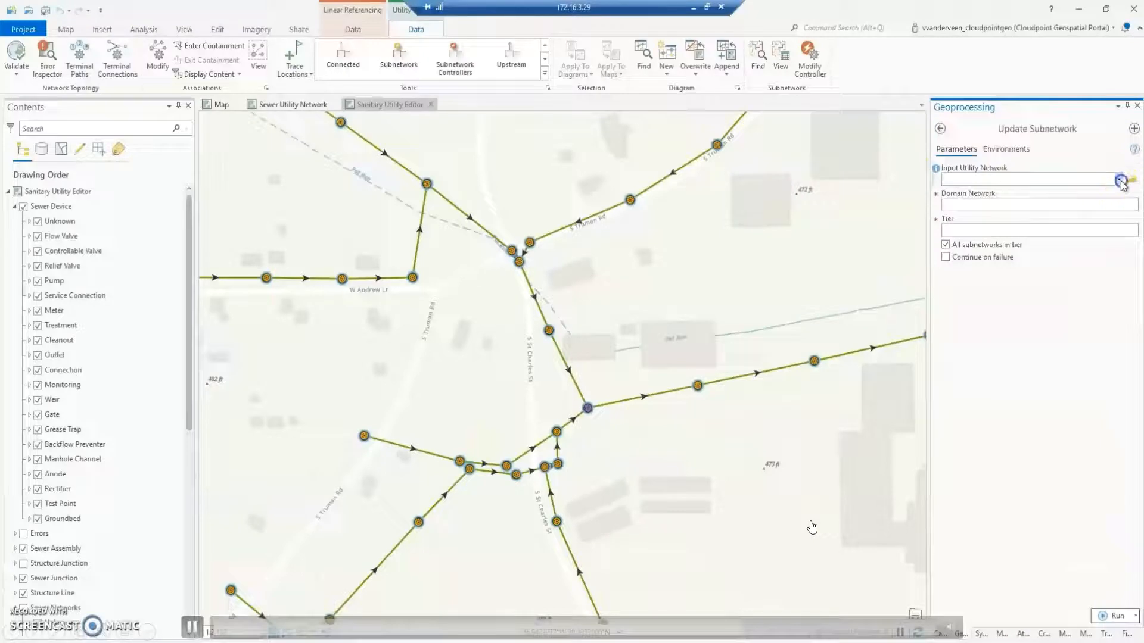
{"action": "left_click", "coordinate": [1120, 180]}
{"action": "left_click", "coordinate": [1072, 192]}
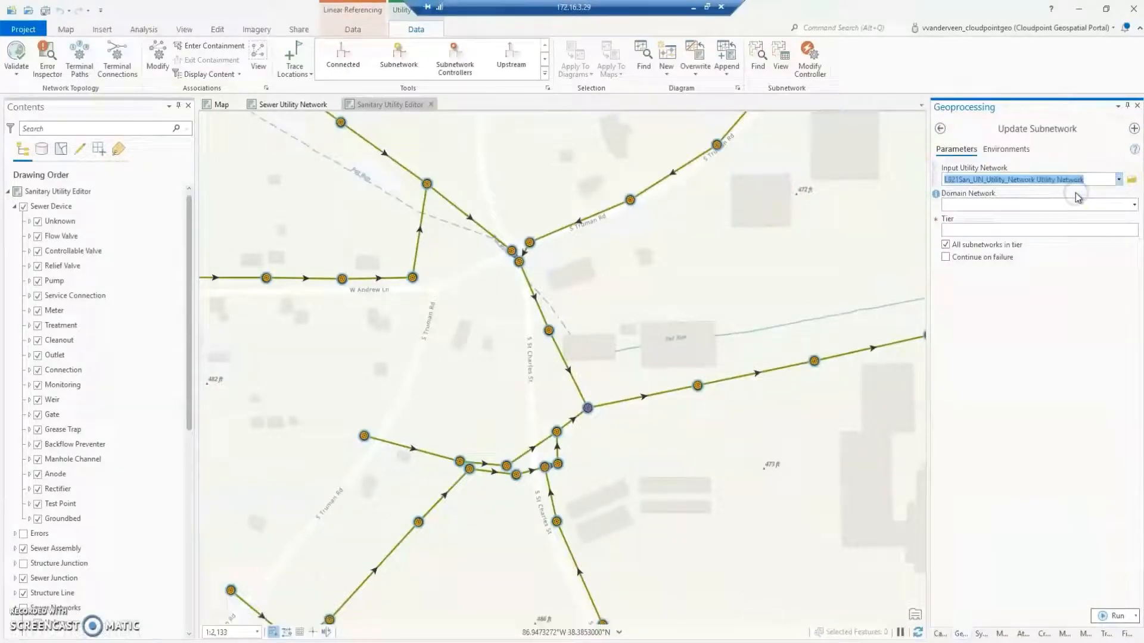
{"action": "left_click", "coordinate": [1134, 207]}
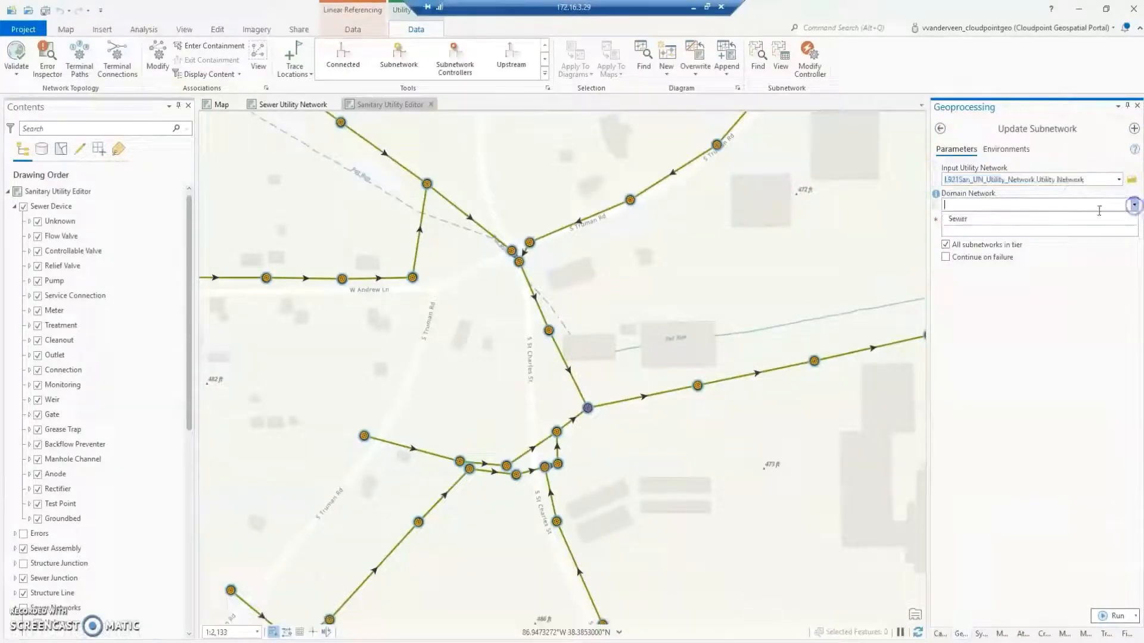
{"action": "left_click", "coordinate": [1020, 220]}
{"action": "left_click", "coordinate": [1133, 231]}
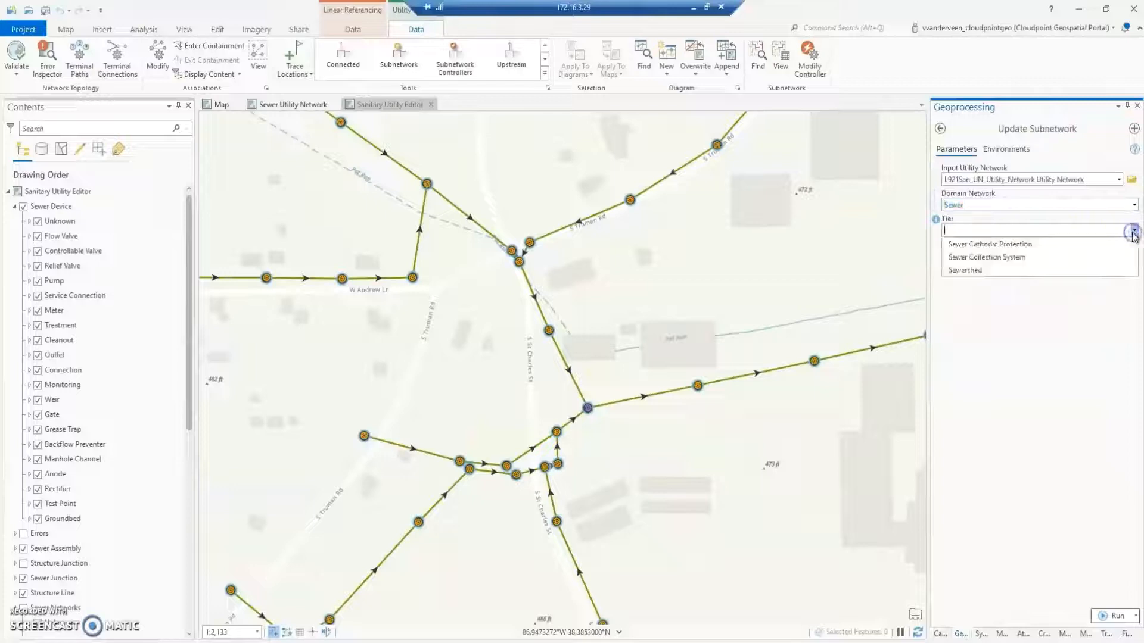
{"action": "left_click", "coordinate": [993, 269]}
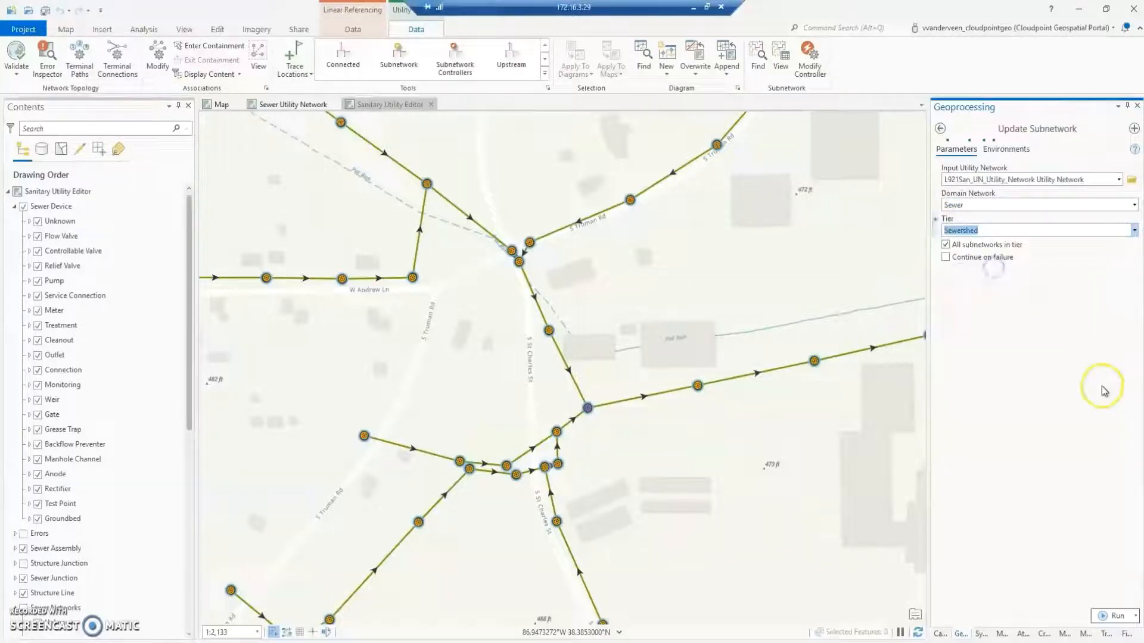
- List the individually selectable subnetwork names, restore the all subnetworks in tier option, and run the subnetwork update
{"action": "left_click", "coordinate": [946, 246]}
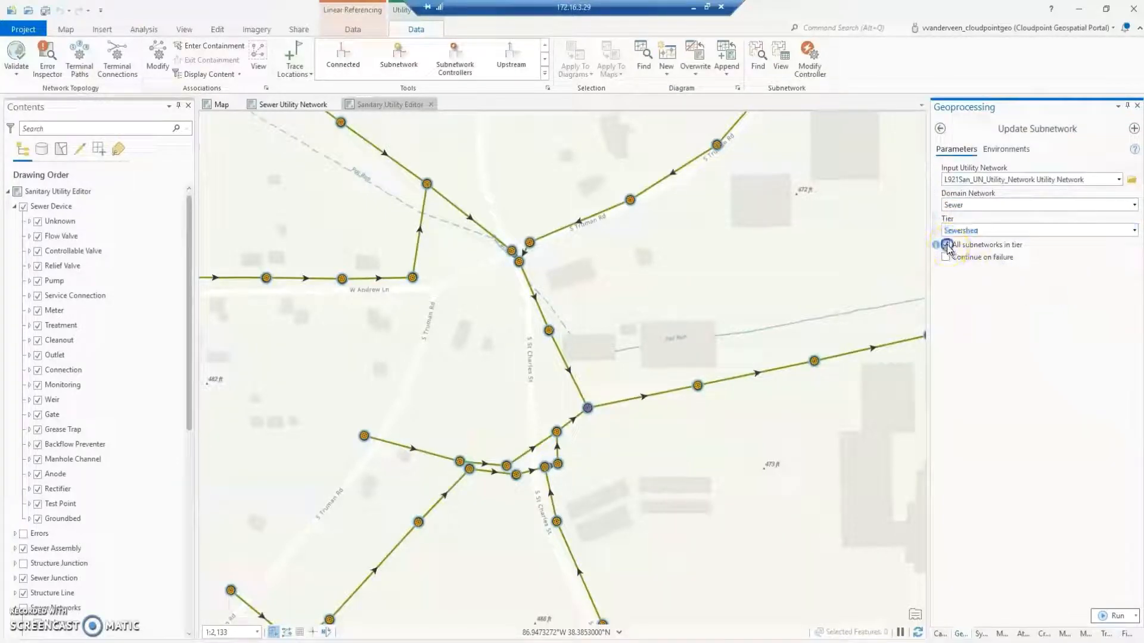
{"action": "left_click", "coordinate": [1133, 268]}
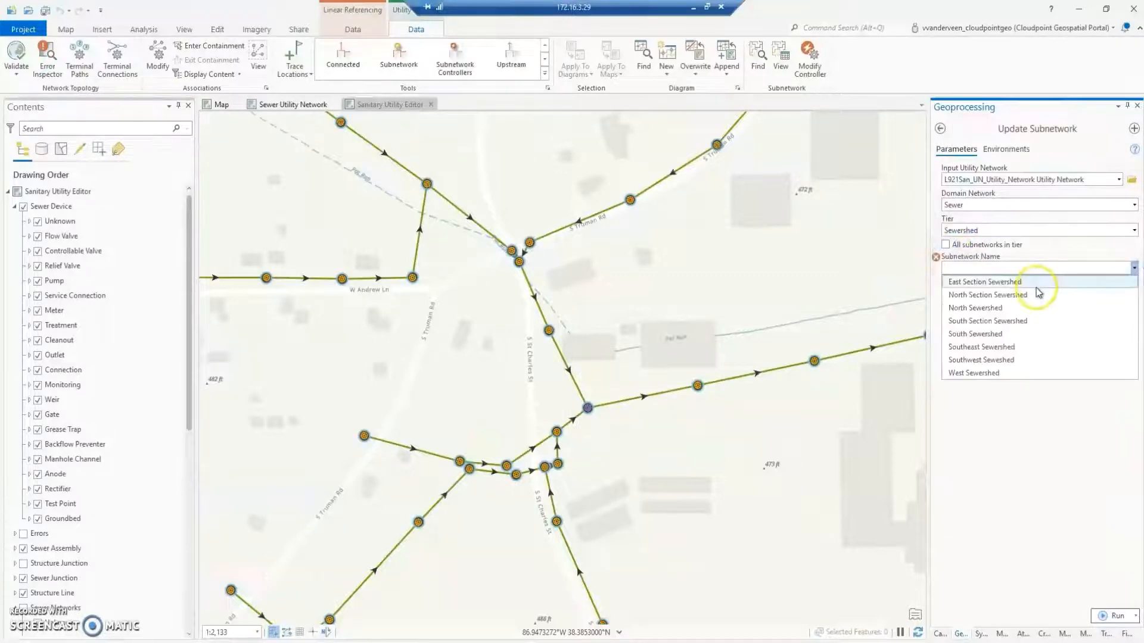
{"action": "left_click", "coordinate": [946, 247]}
{"action": "left_click", "coordinate": [946, 245]}
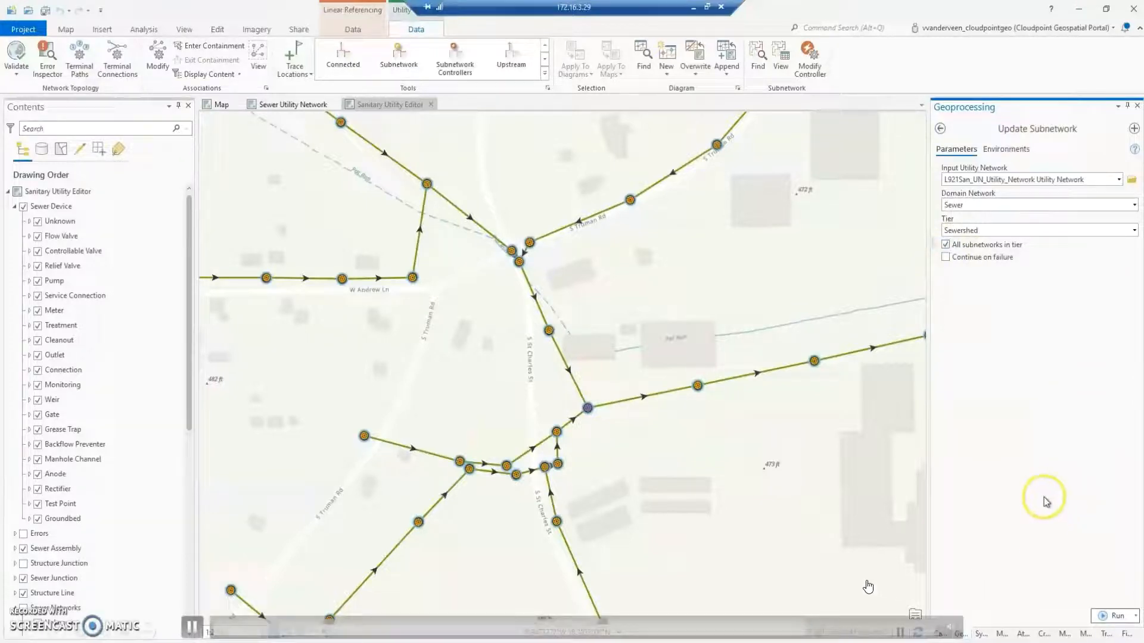
{"action": "left_click", "coordinate": [1103, 618]}
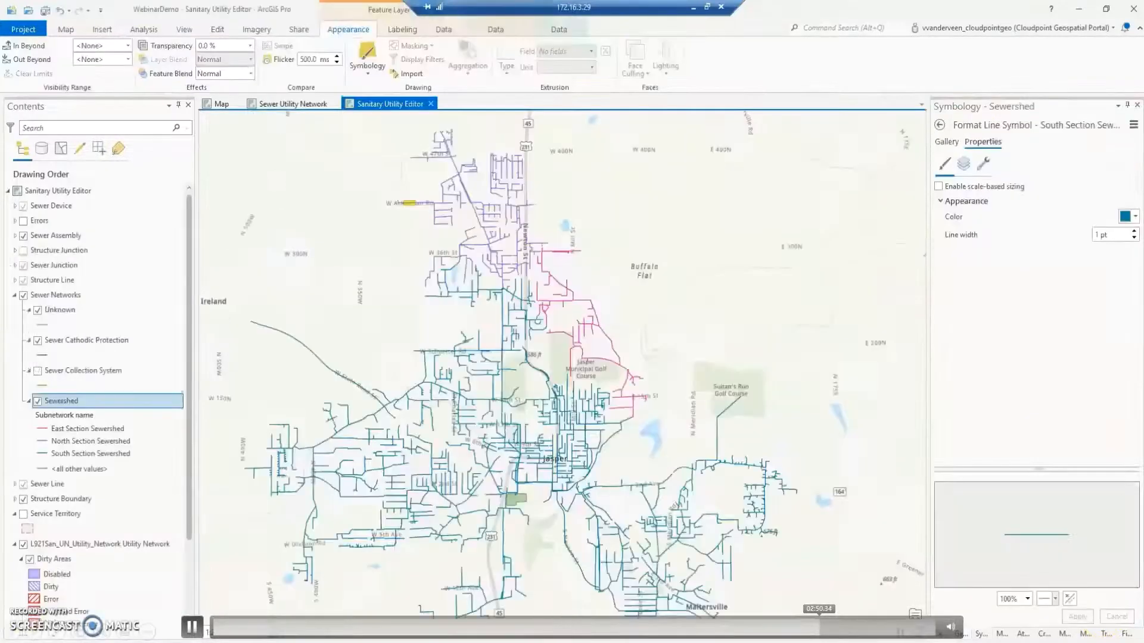
- Open the Sewershed layer's attribute table, review the summary fields of each subnetwork, and close the table
{"action": "right_click", "coordinate": [72, 402]}
{"action": "left_click", "coordinate": [102, 112]}
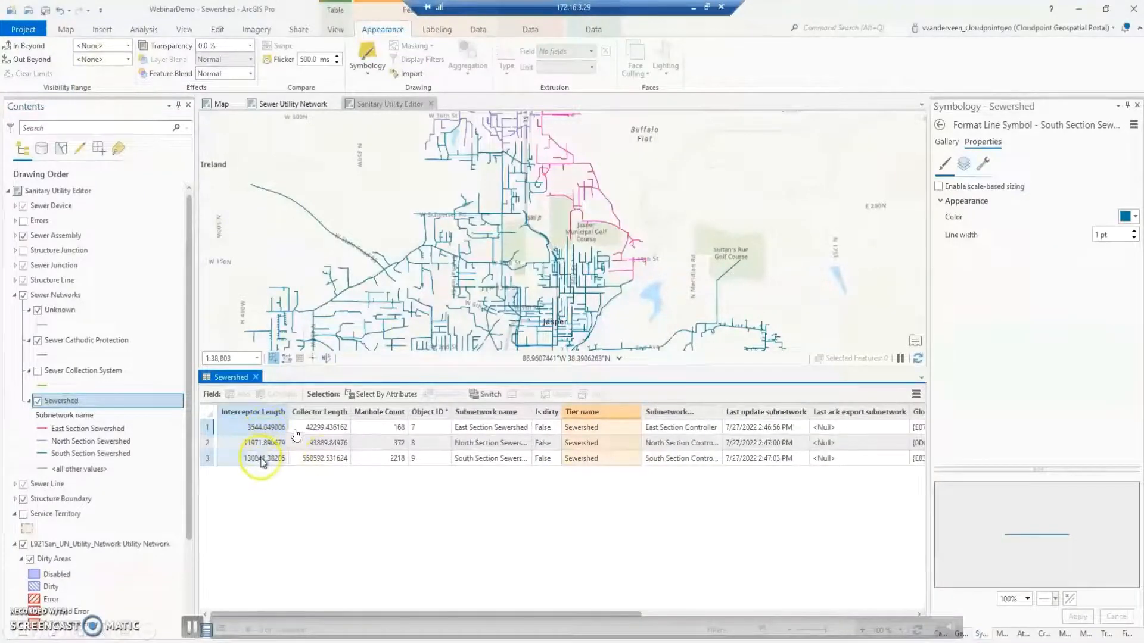
{"action": "left_click_drag", "start_coordinate": [619, 614], "coordinate": [896, 613]}
{"action": "left_click_drag", "start_coordinate": [697, 614], "coordinate": [334, 613]}
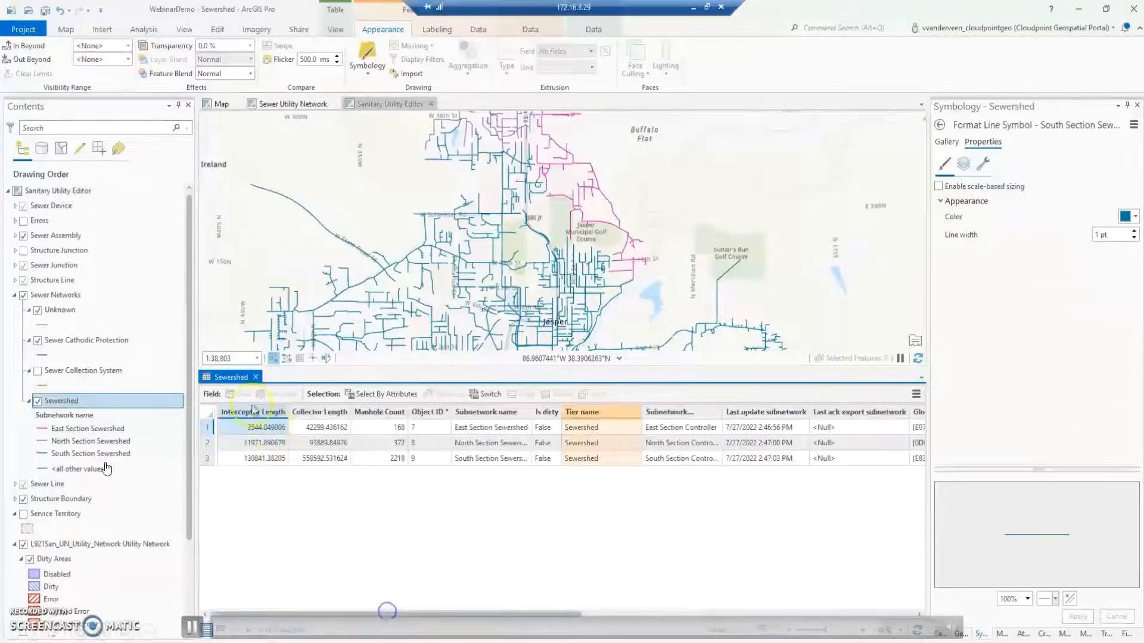
{"action": "left_click", "coordinate": [255, 377]}
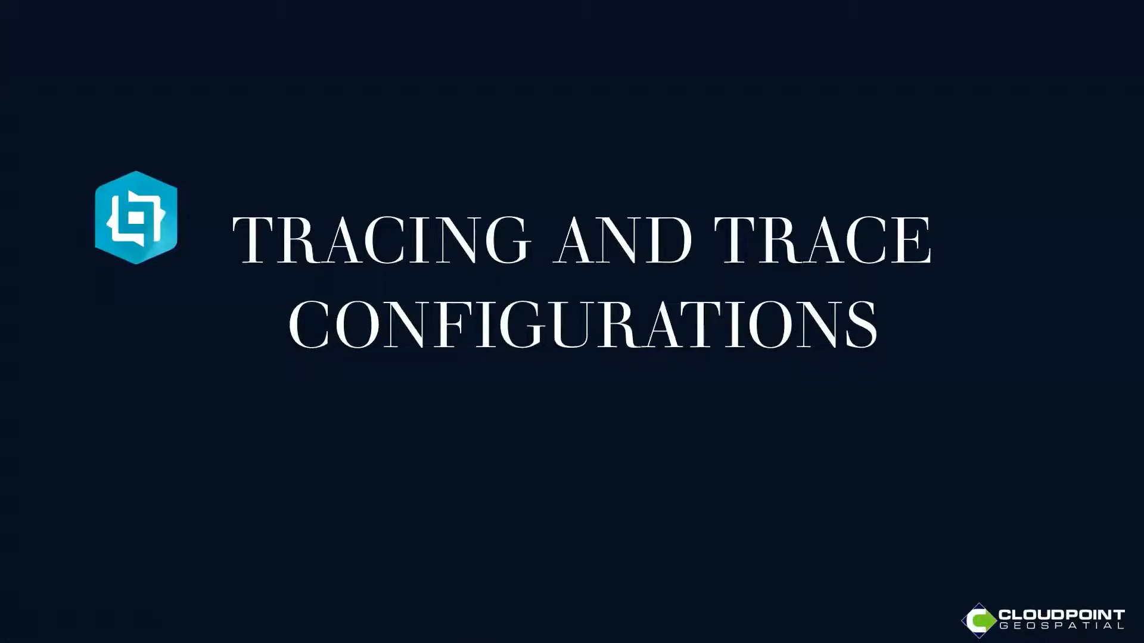
{"action": "key", "text": "Escape"}
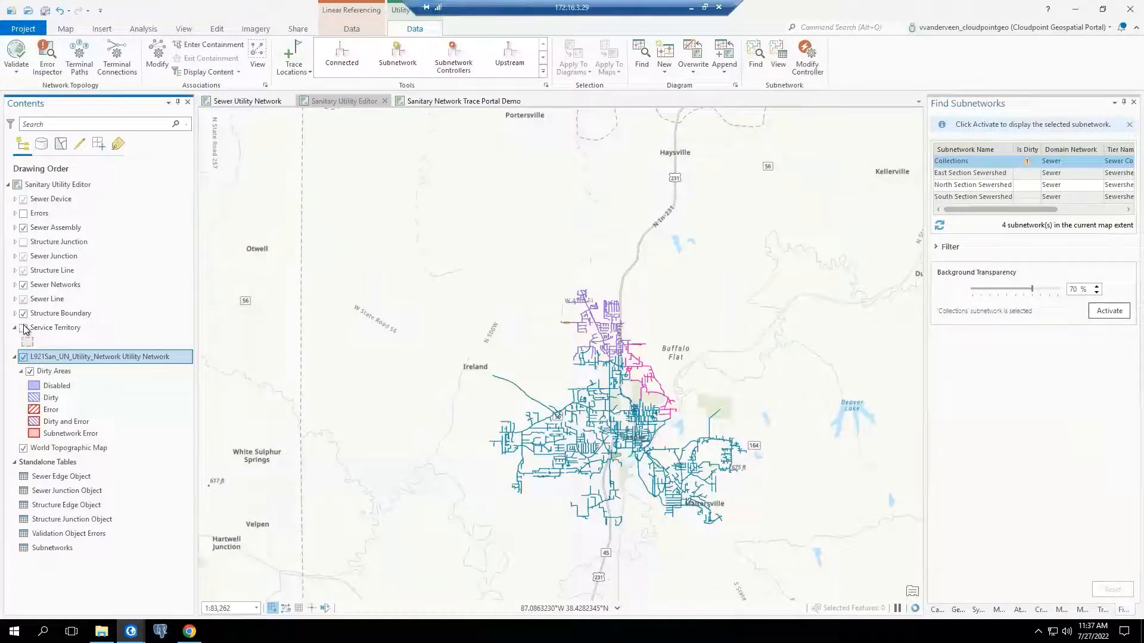
- Hide the Sewer Networks layer and bring the sewer devices west of Newton St into view
{"action": "left_click", "coordinate": [23, 285]}
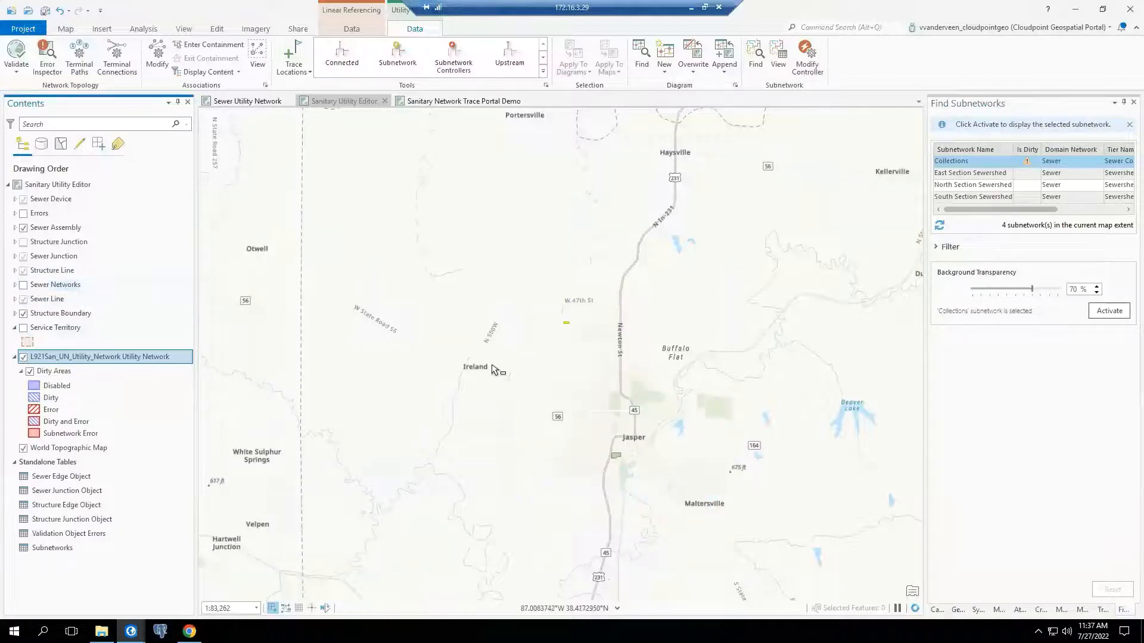
{"action": "scroll", "coordinate": [605, 417], "scroll_direction": "up", "scroll_amount": 5}
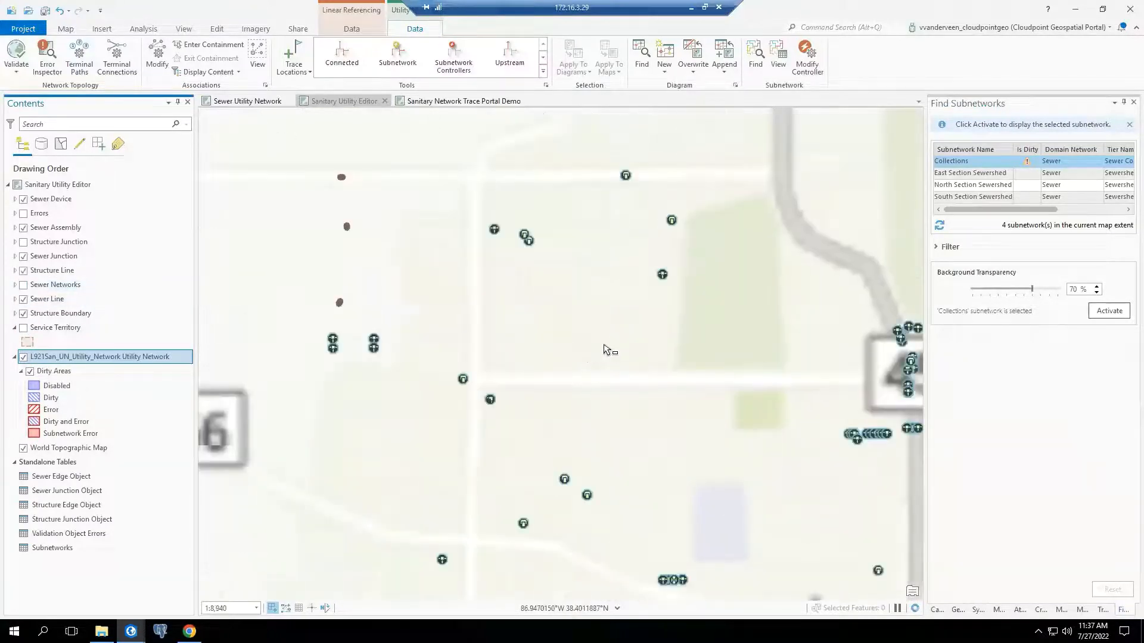
- Add a trace starting point on the gravity main running past Jasper High School, just north of W 15th St
{"action": "scroll", "coordinate": [641, 351], "scroll_direction": "up", "scroll_amount": 1}
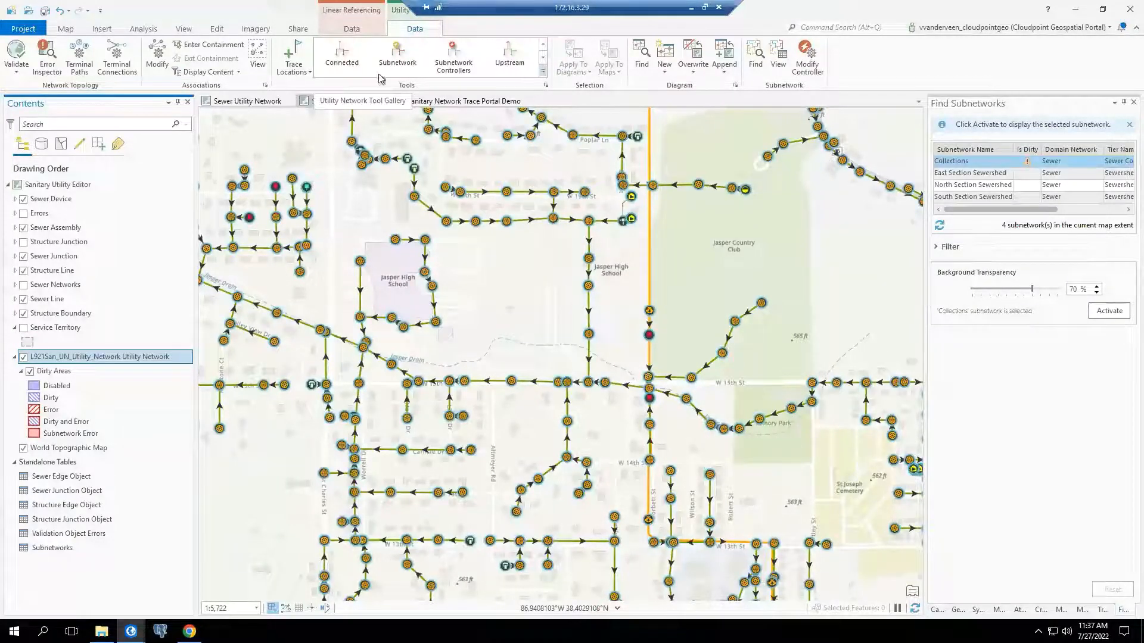
{"action": "left_click", "coordinate": [292, 67]}
{"action": "left_click", "coordinate": [311, 115]}
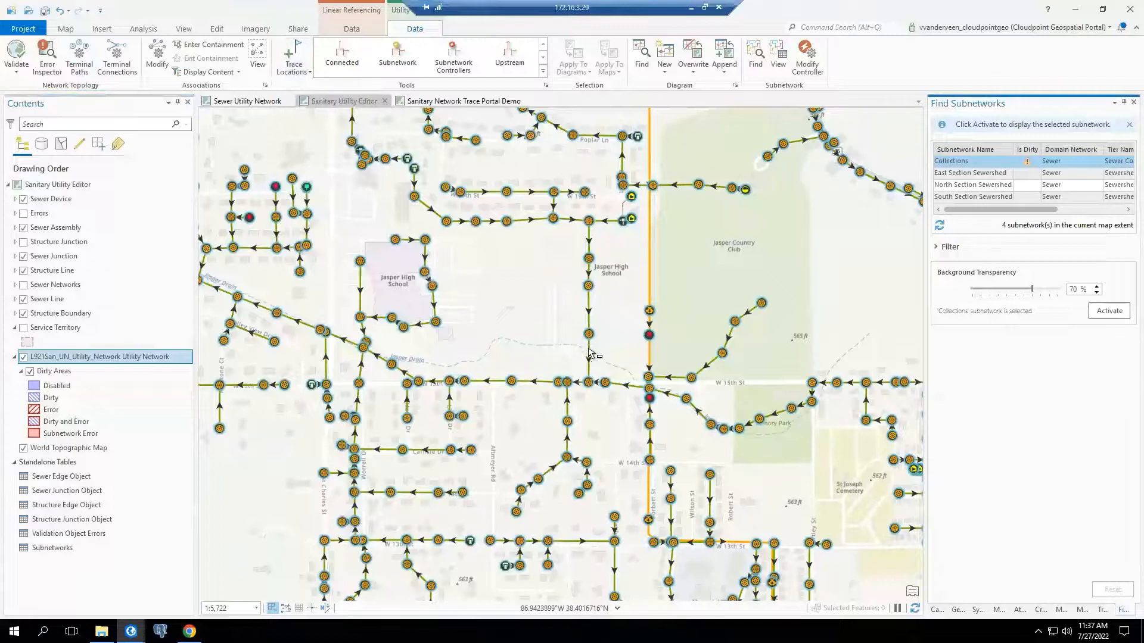
{"action": "left_click", "coordinate": [588, 352]}
{"action": "left_click", "coordinate": [628, 369]}
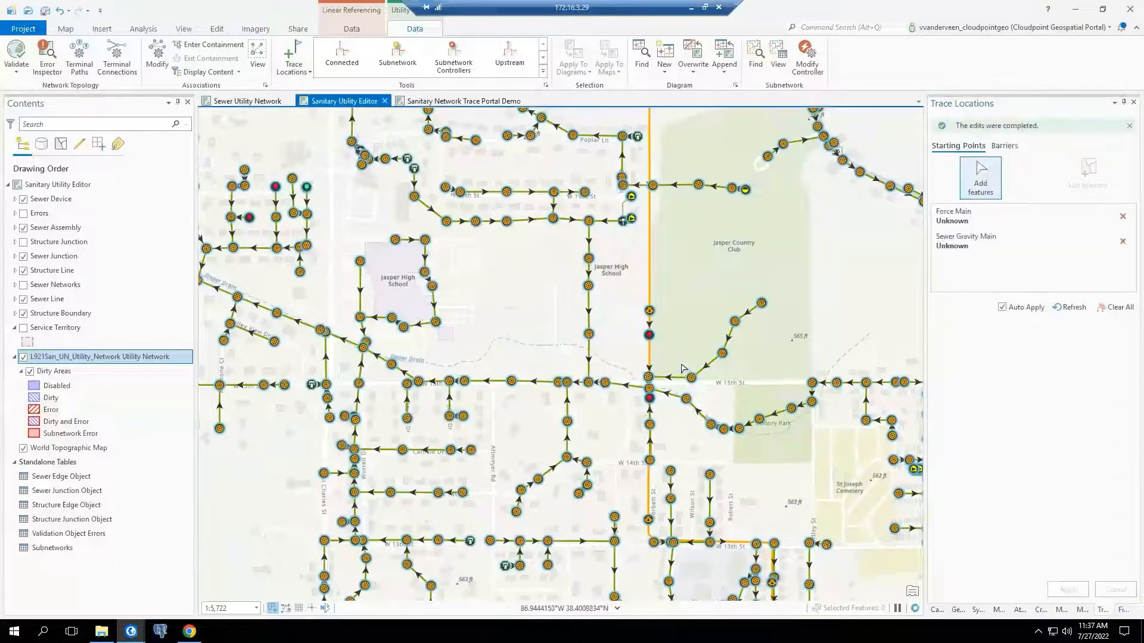
- Open an upstream trace and set Sewer as domain network and Sewer Collection System as both tier and target tier
{"action": "left_click", "coordinate": [543, 72]}
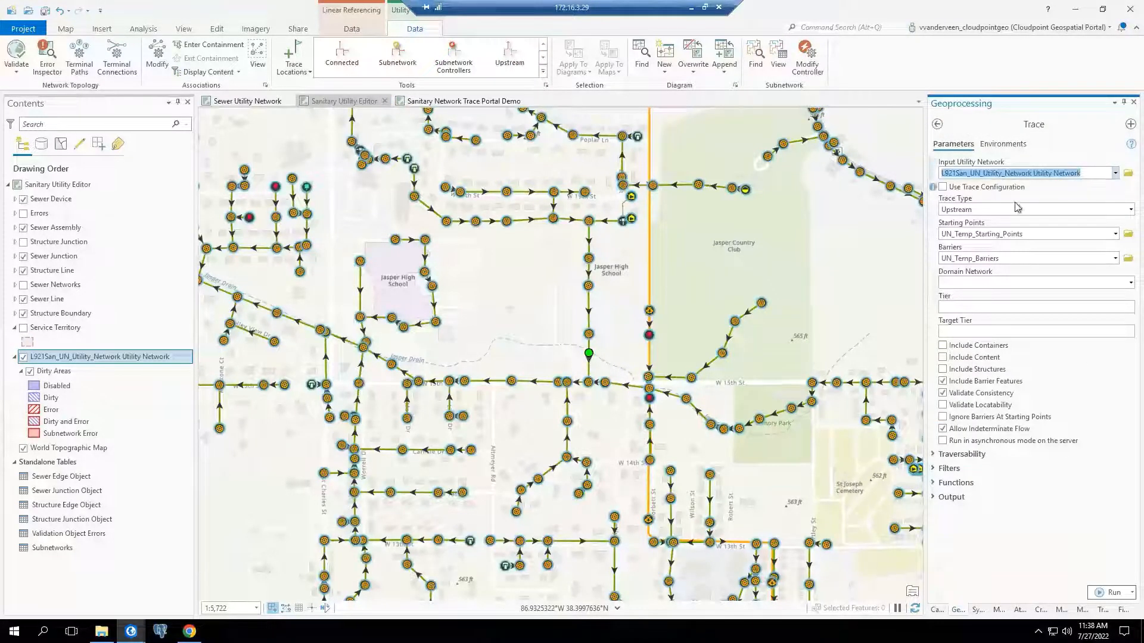
{"action": "left_click", "coordinate": [1122, 287]}
{"action": "left_click", "coordinate": [989, 296]}
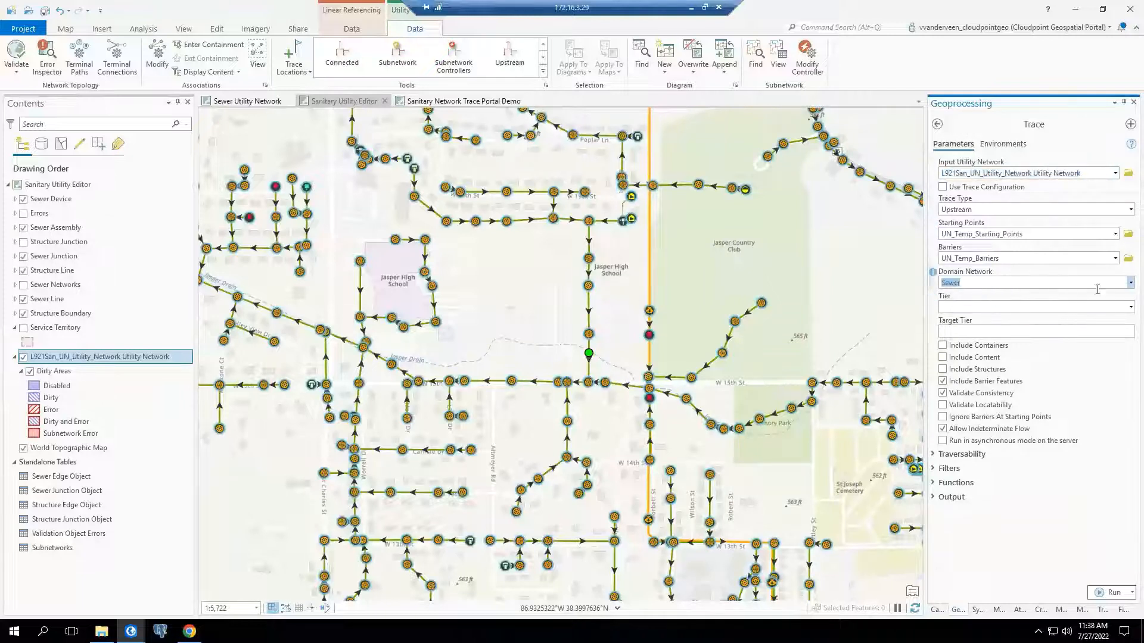
{"action": "left_click", "coordinate": [1122, 307]}
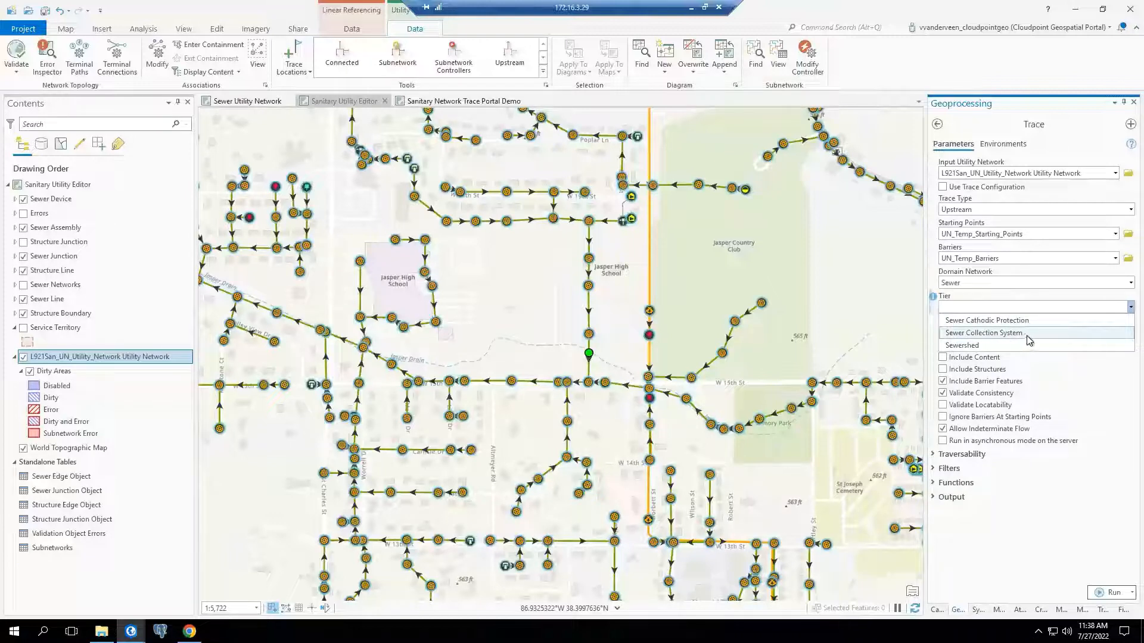
{"action": "left_click", "coordinate": [1027, 335]}
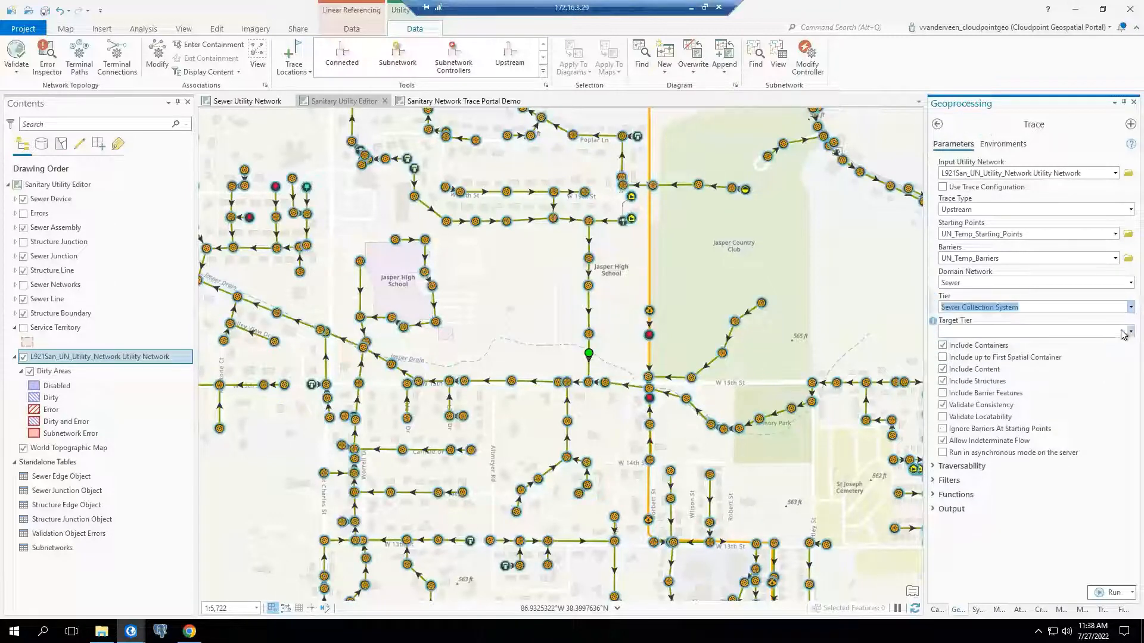
{"action": "left_click", "coordinate": [1123, 334]}
{"action": "left_click", "coordinate": [989, 351]}
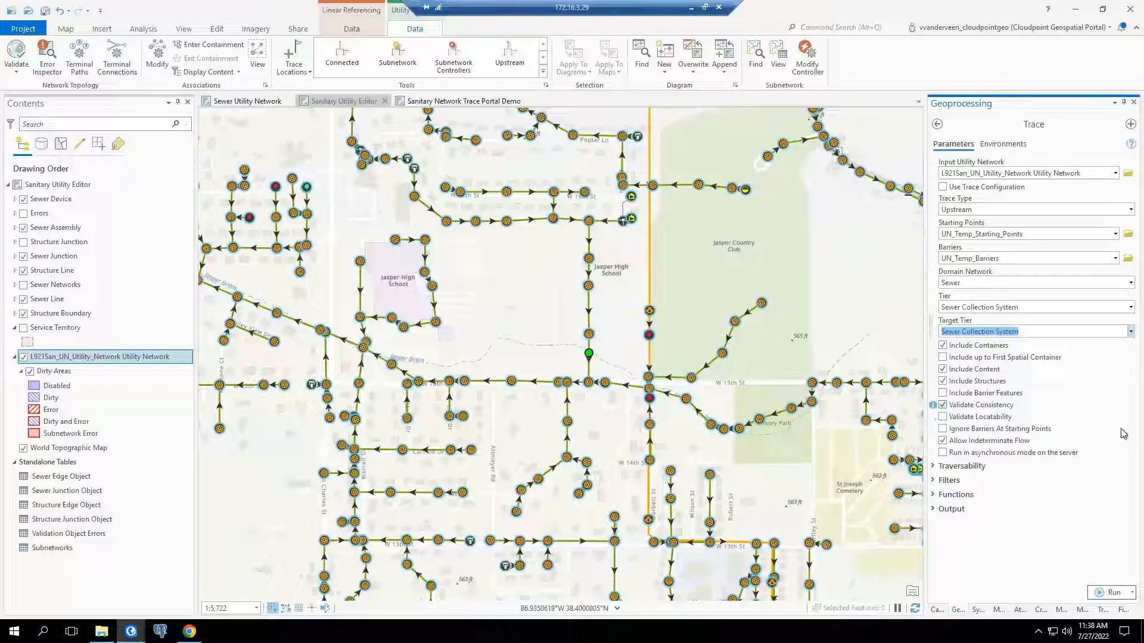
- Review the trace's Traversability condition barriers and the attributes available for them, and collapse the section
{"action": "left_click", "coordinate": [934, 467]}
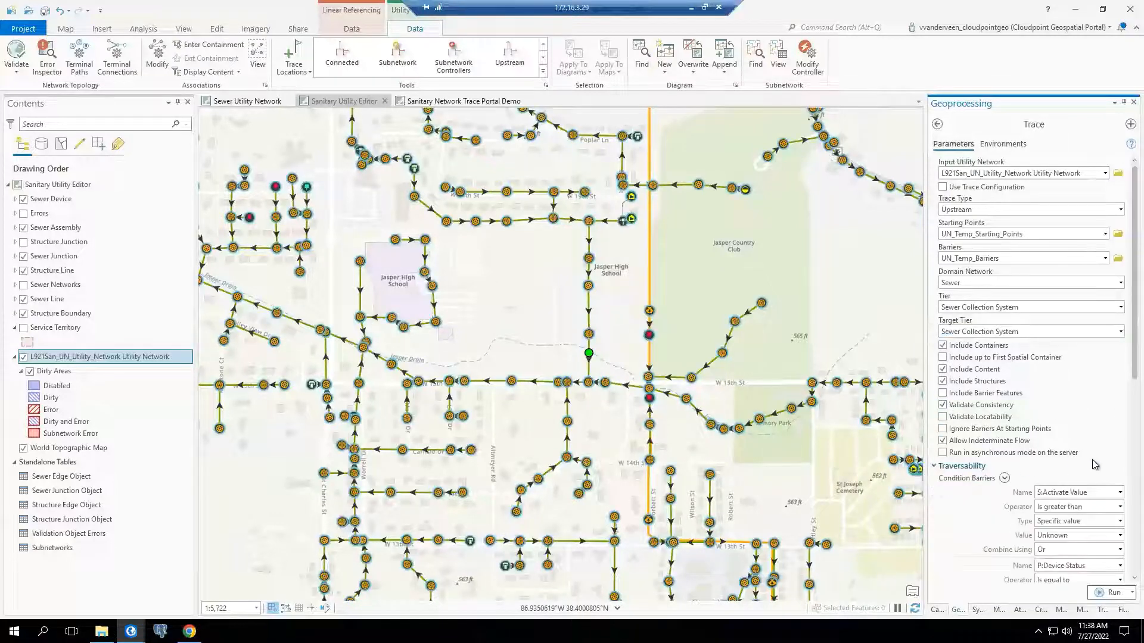
{"action": "scroll", "coordinate": [941, 470], "scroll_direction": "down", "scroll_amount": 2}
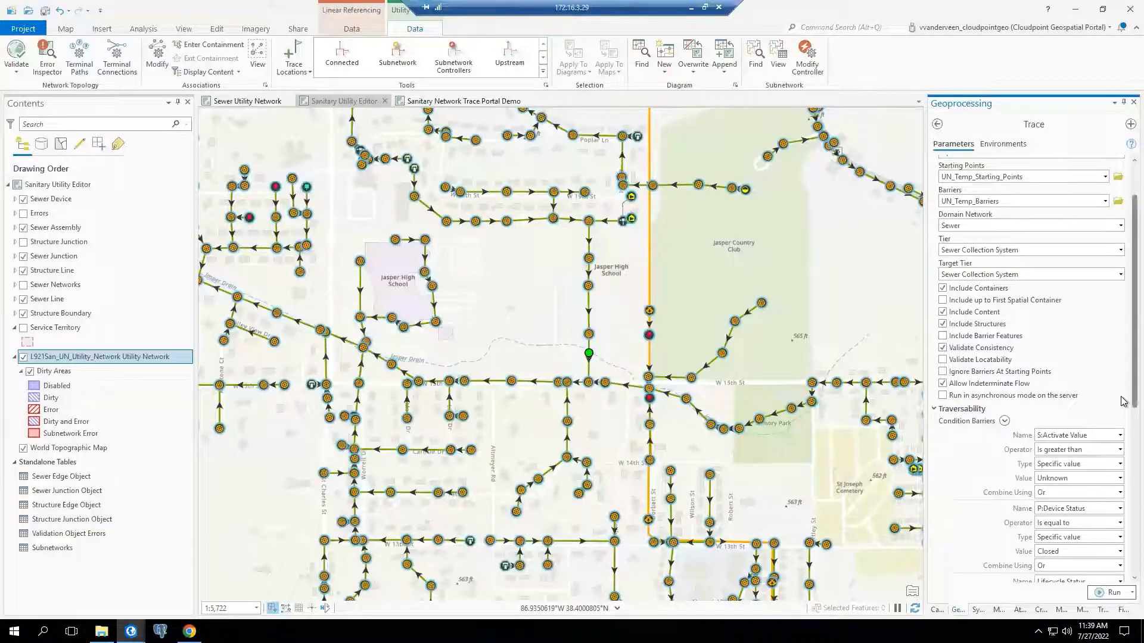
{"action": "scroll", "coordinate": [1123, 401], "scroll_direction": "down", "scroll_amount": 4}
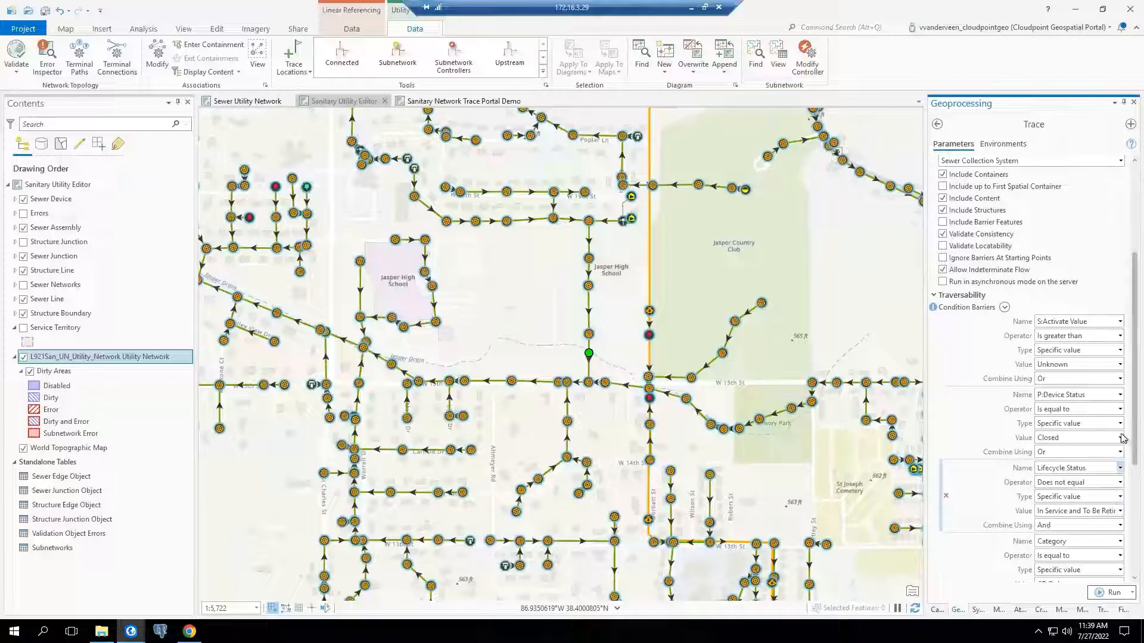
{"action": "left_click", "coordinate": [1005, 308]}
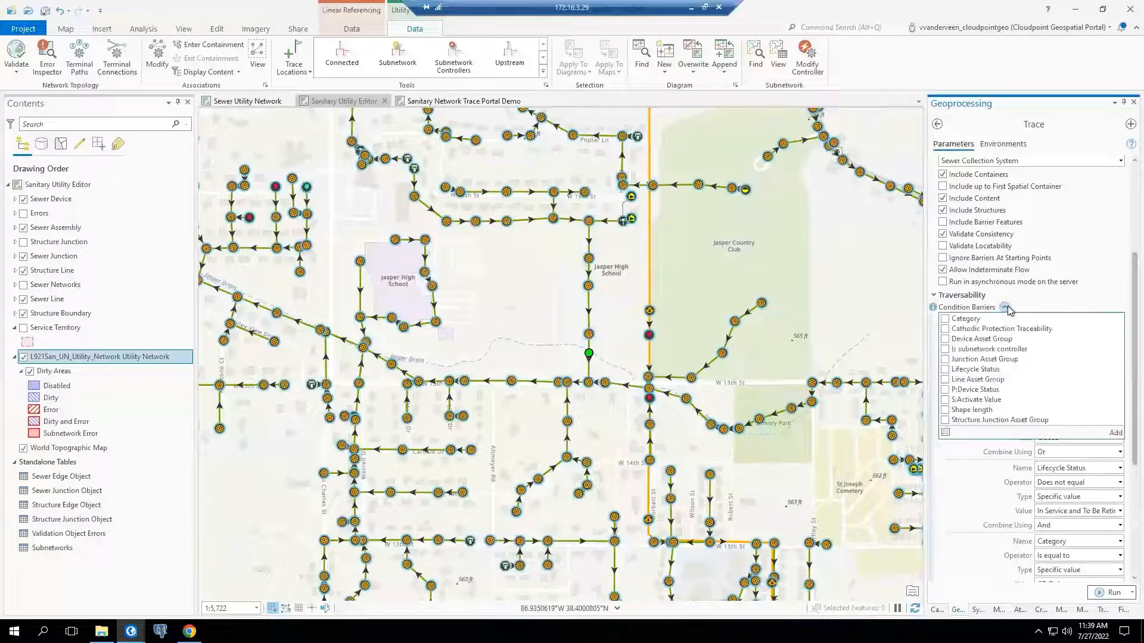
{"action": "left_click", "coordinate": [1006, 309]}
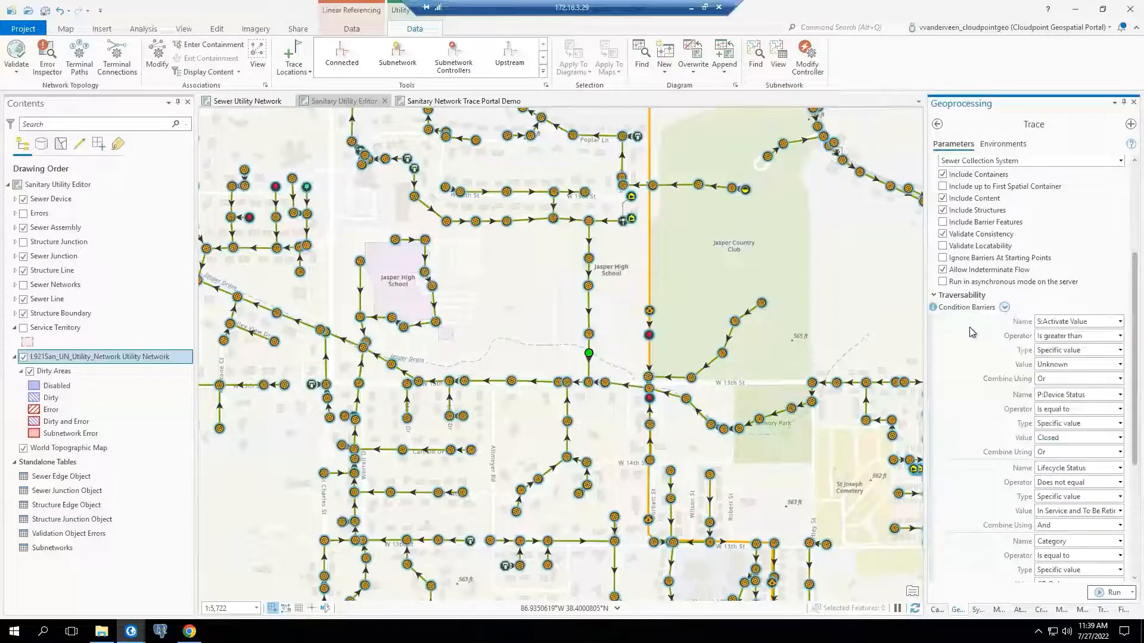
{"action": "left_click", "coordinate": [933, 295]}
- Examine the trace's filter barriers, functions, and output asset type, condition and result type settings
{"action": "left_click", "coordinate": [933, 480]}
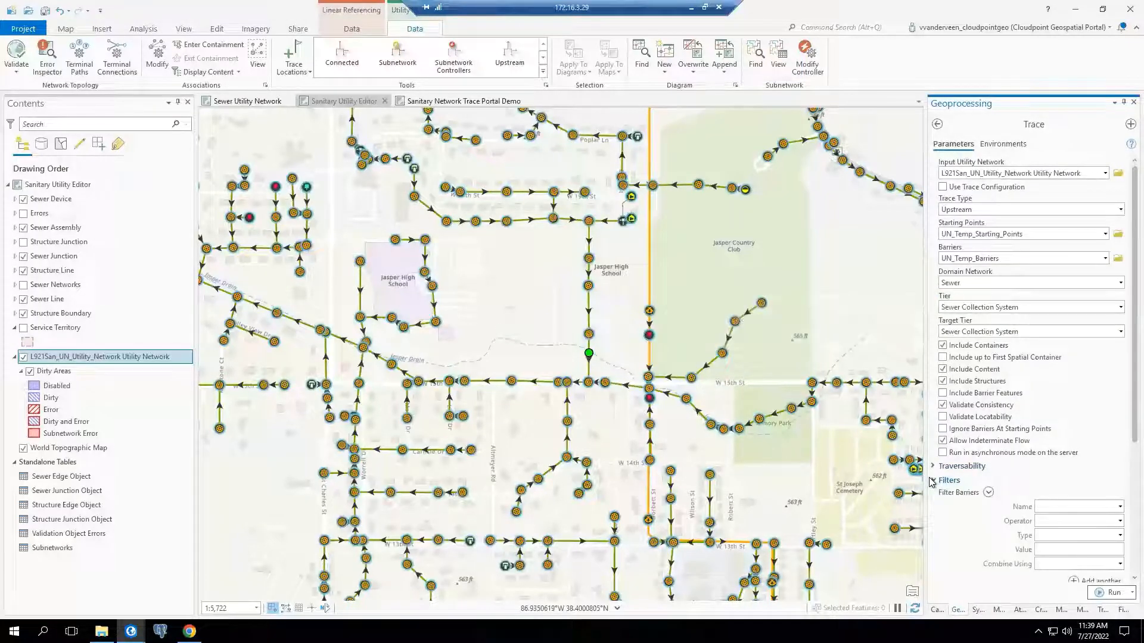
{"action": "left_click", "coordinate": [932, 481]}
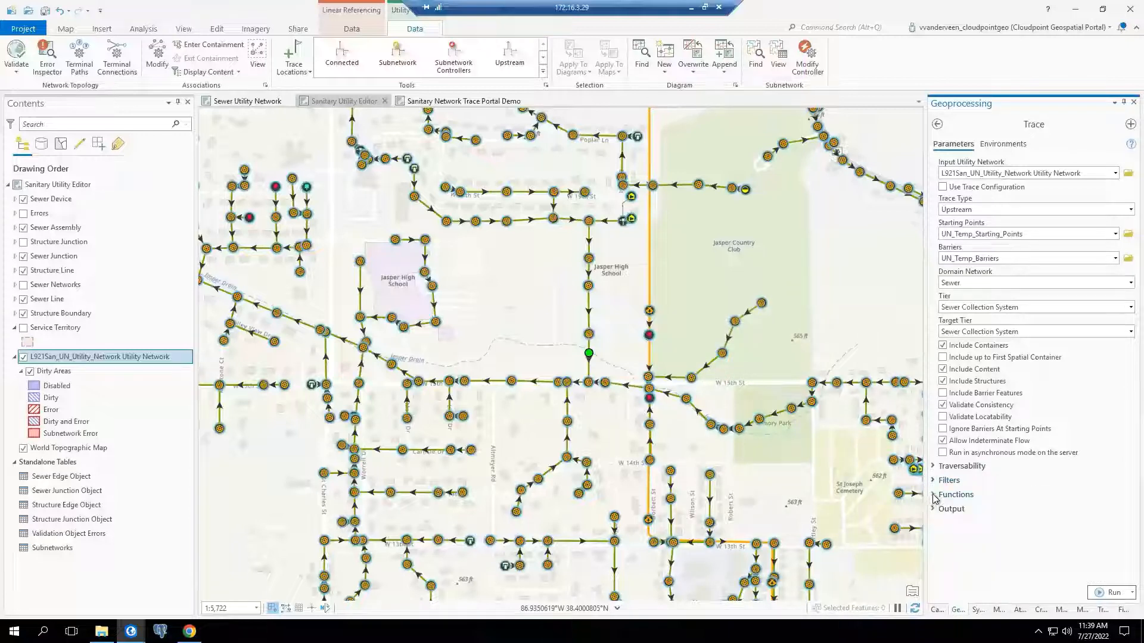
{"action": "left_click", "coordinate": [934, 495]}
{"action": "scroll", "coordinate": [1119, 506], "scroll_direction": "down", "scroll_amount": 3}
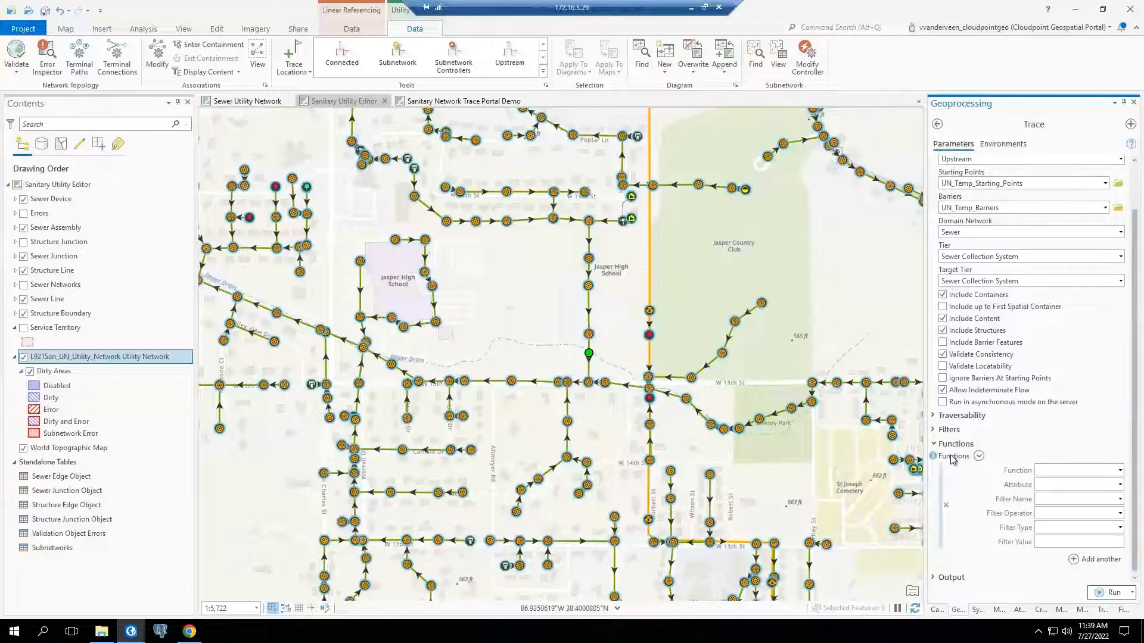
{"action": "left_click", "coordinate": [934, 444]}
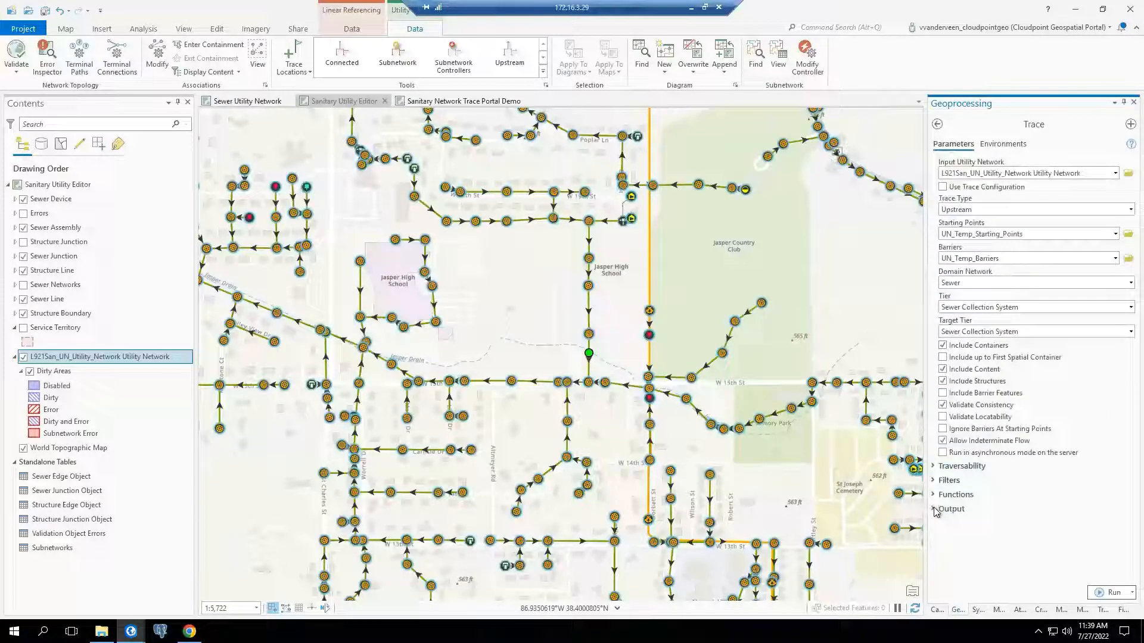
{"action": "left_click", "coordinate": [934, 509]}
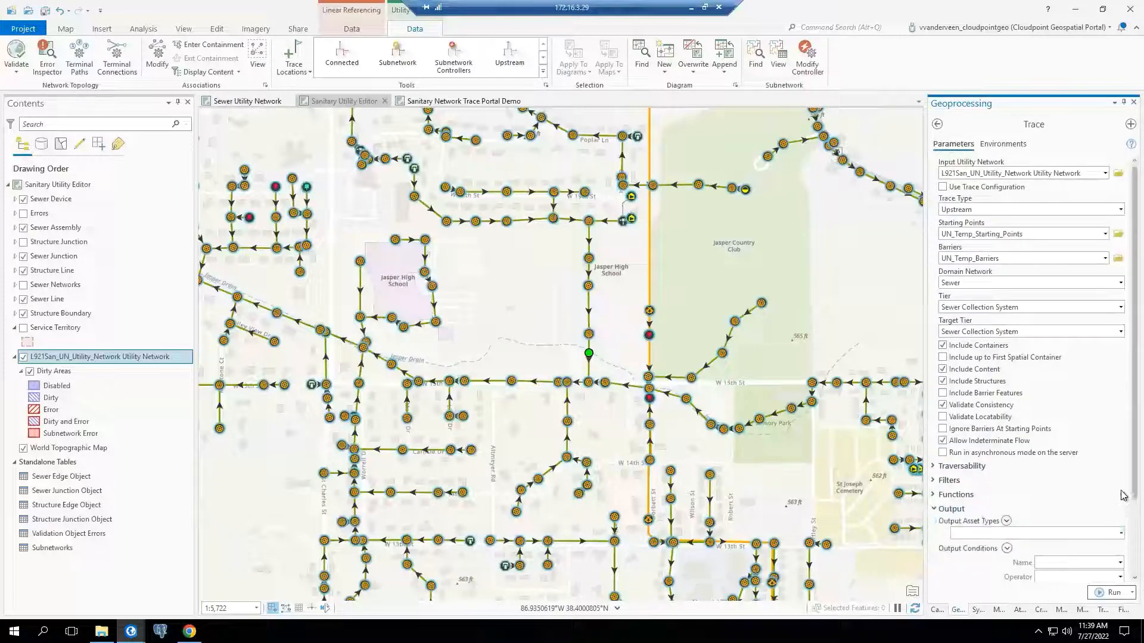
{"action": "scroll", "coordinate": [1123, 518], "scroll_direction": "down", "scroll_amount": 2}
{"action": "scroll", "coordinate": [1123, 517], "scroll_direction": "down", "scroll_amount": 1}
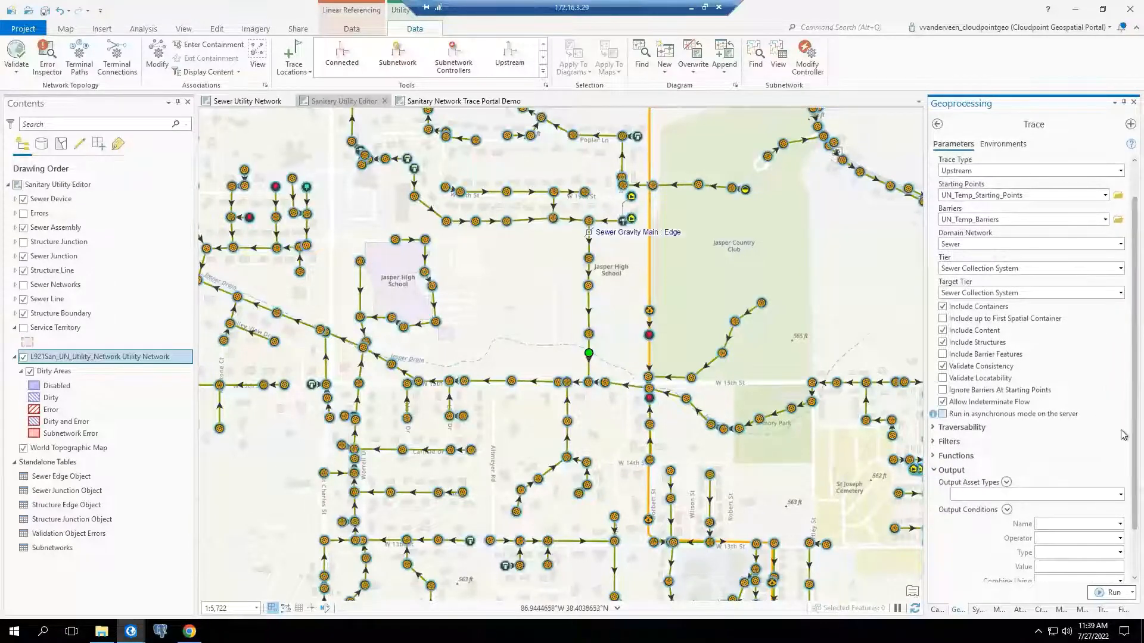
{"action": "scroll", "coordinate": [1122, 450], "scroll_direction": "down", "scroll_amount": 3}
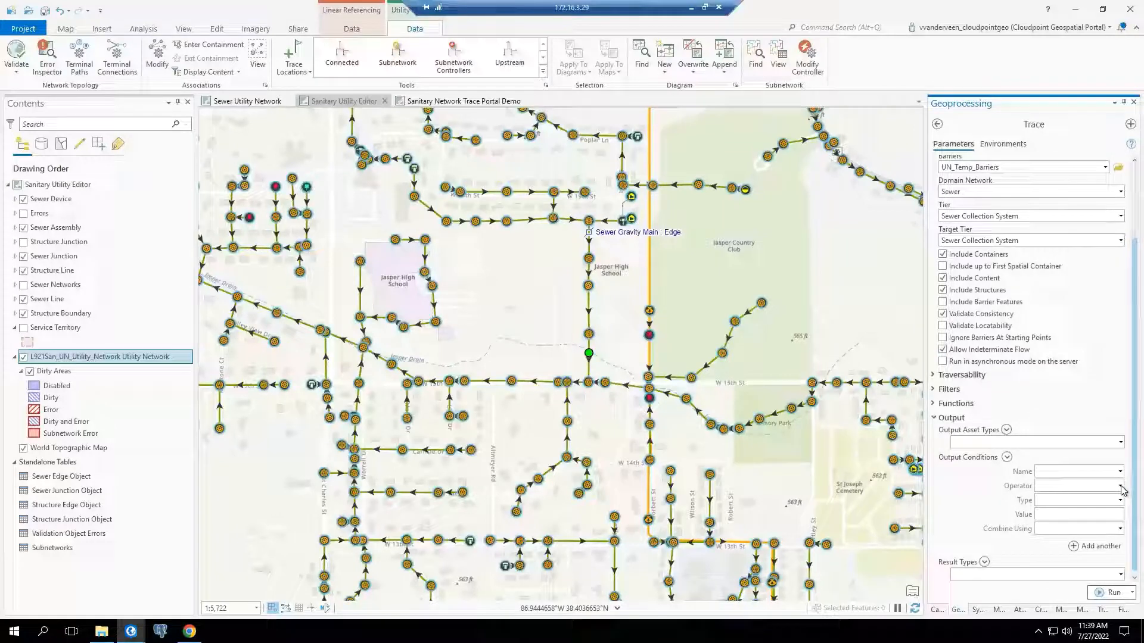
- Run the upstream trace and clear the resulting feature selection
{"action": "left_click", "coordinate": [1100, 593]}
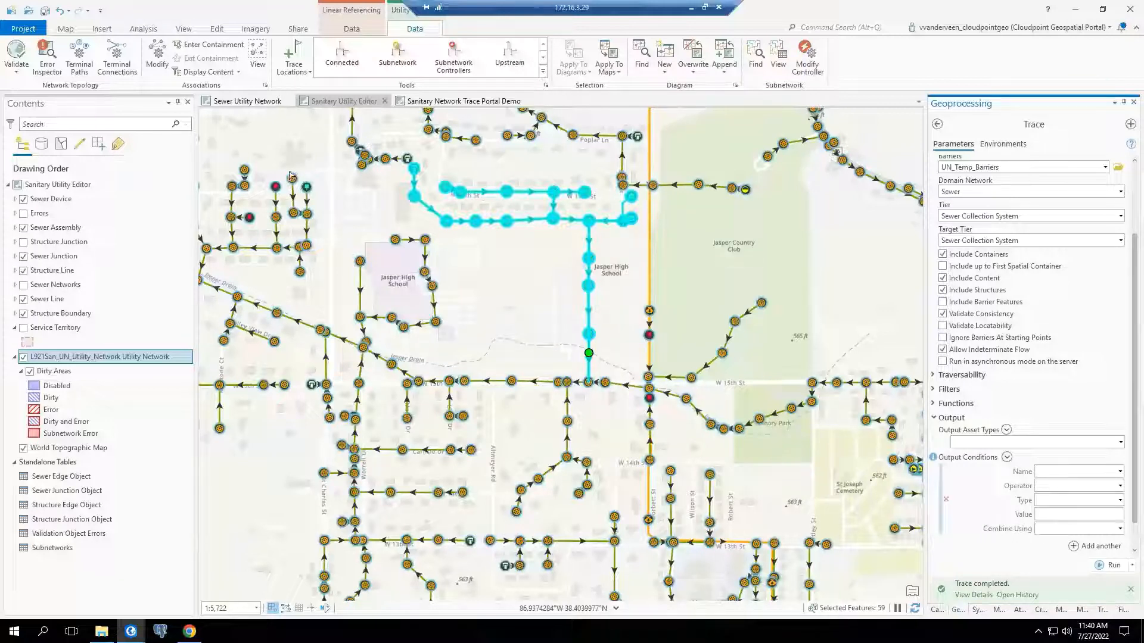
{"action": "left_click", "coordinate": [218, 29]}
{"action": "left_click", "coordinate": [378, 62]}
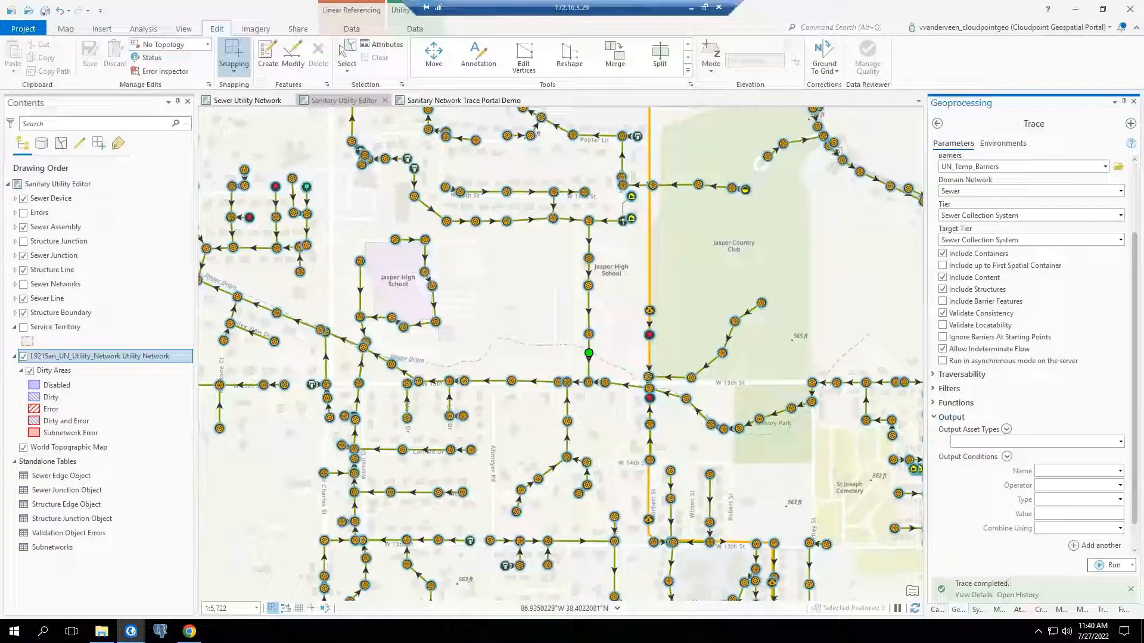
- Open the Add Trace Configuration tool and set L921San_UN_Utility_Network as its input utility network
{"action": "left_click", "coordinate": [936, 610]}
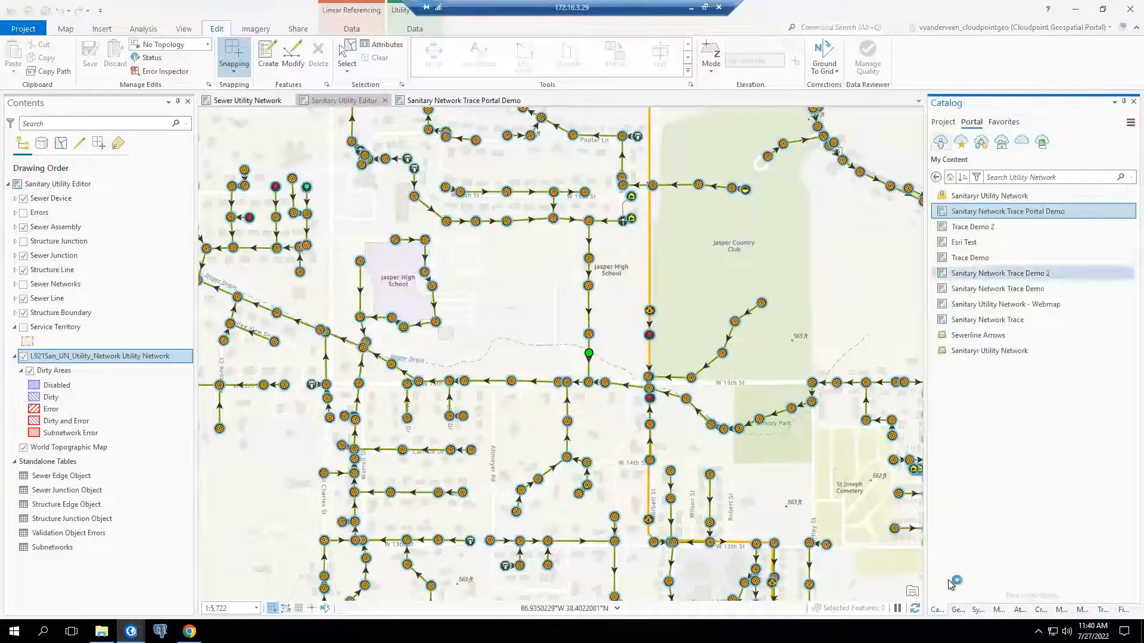
{"action": "left_click", "coordinate": [957, 609]}
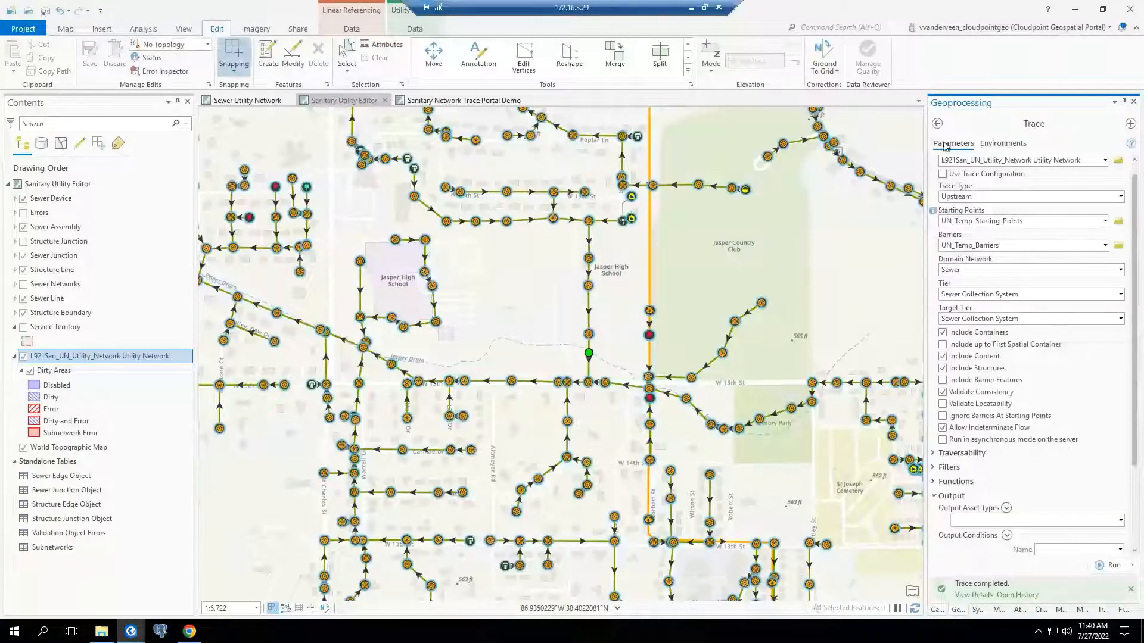
{"action": "left_click", "coordinate": [937, 123]}
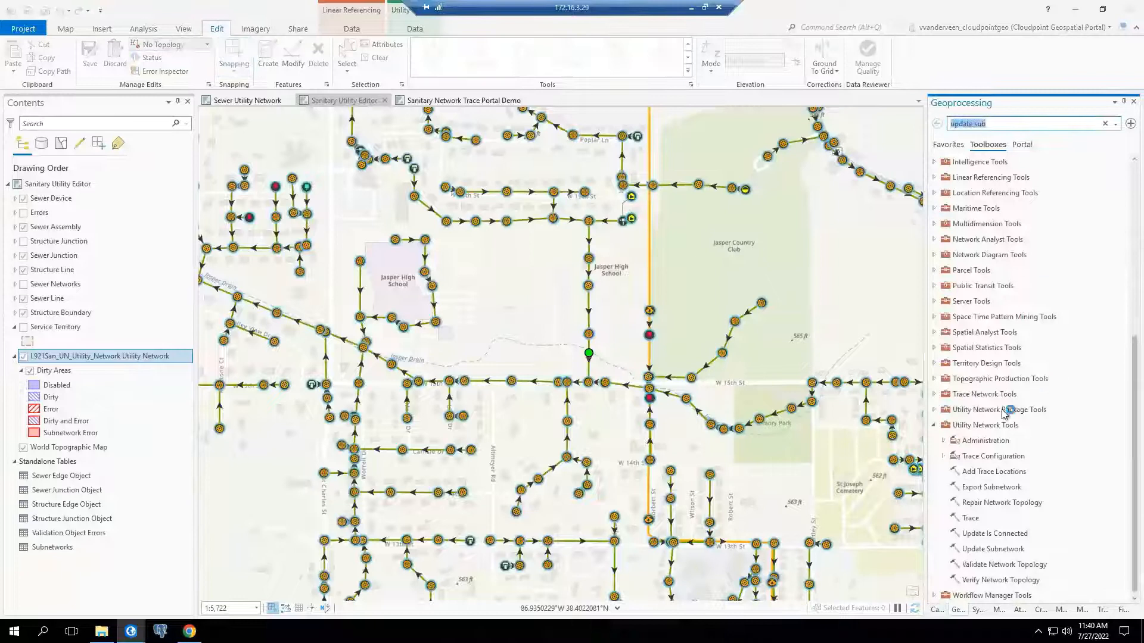
{"action": "left_click", "coordinate": [943, 456]}
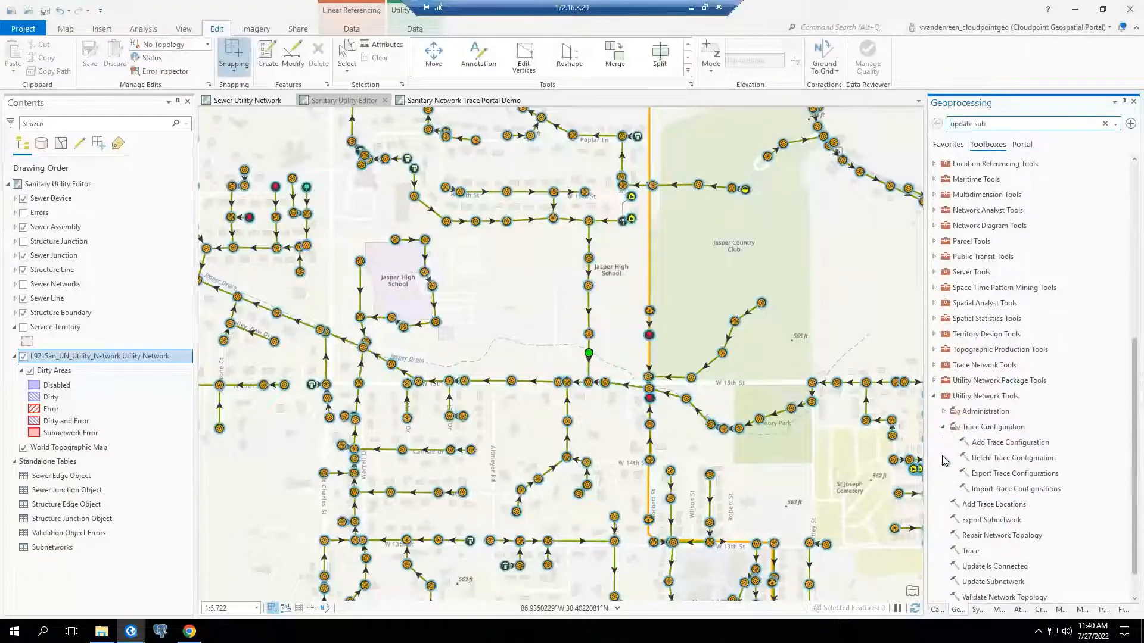
{"action": "left_click", "coordinate": [1002, 447]}
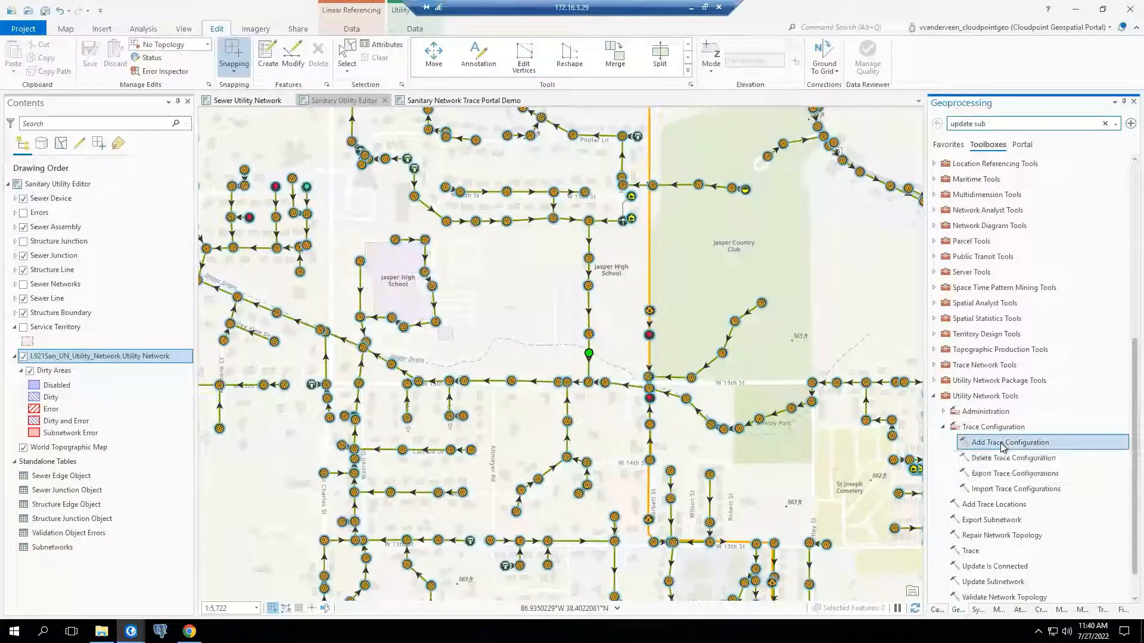
{"action": "left_click", "coordinate": [1114, 172]}
{"action": "left_click", "coordinate": [1084, 188]}
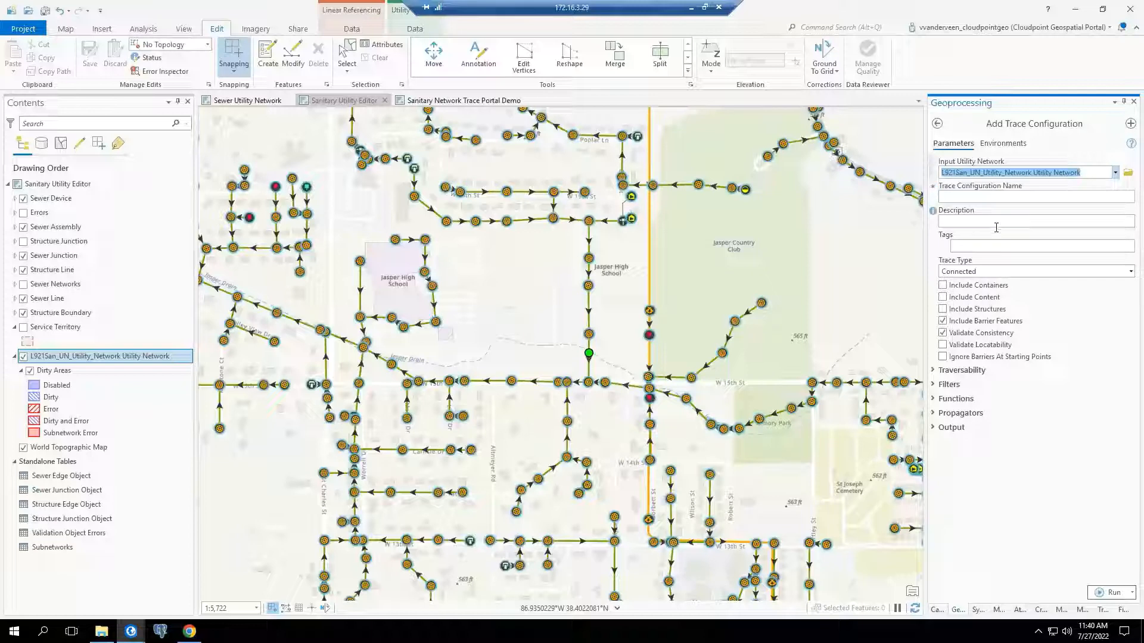
- Set the configuration's trace type to Downstream, domain network to Sewer, and tier and target tier to Sewer Collection System
{"action": "left_click", "coordinate": [1123, 278]}
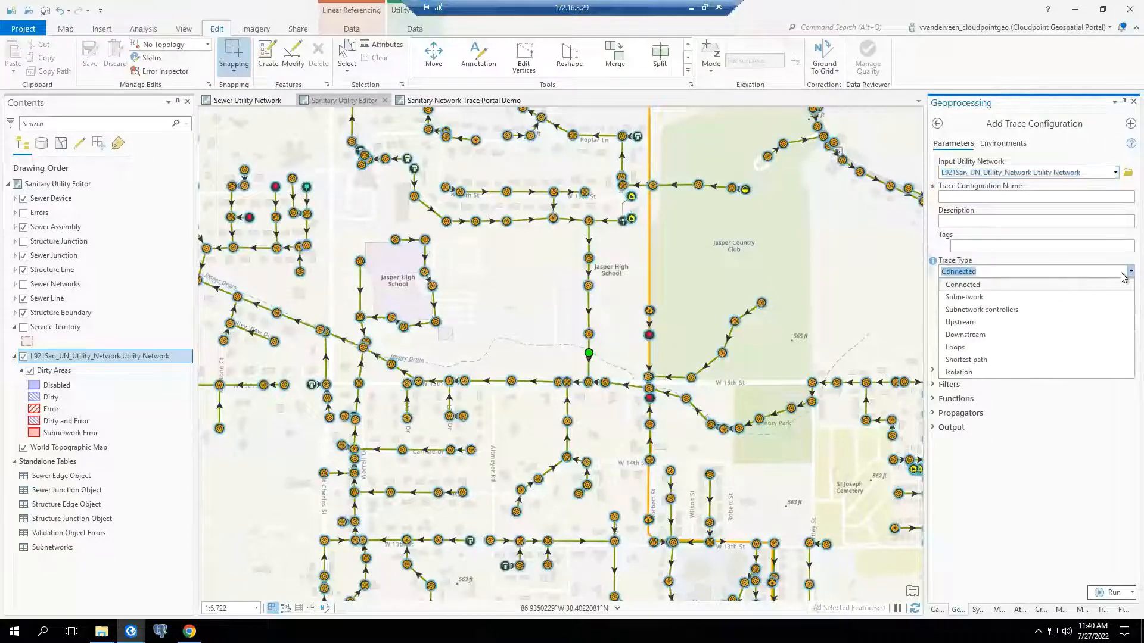
{"action": "left_click", "coordinate": [1000, 334]}
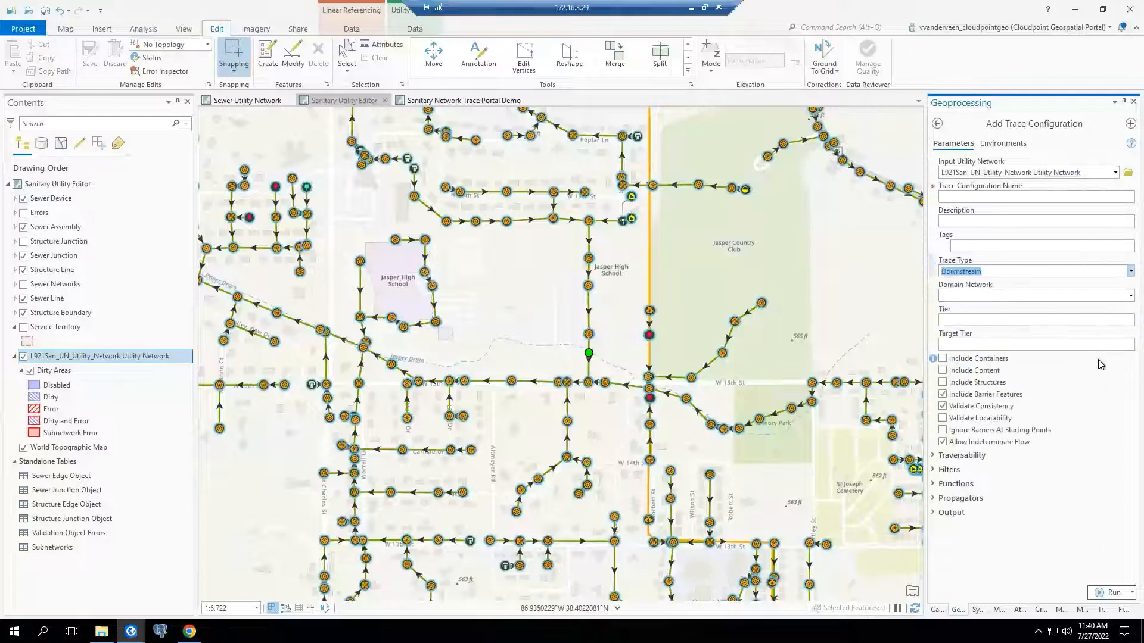
{"action": "left_click", "coordinate": [1125, 299]}
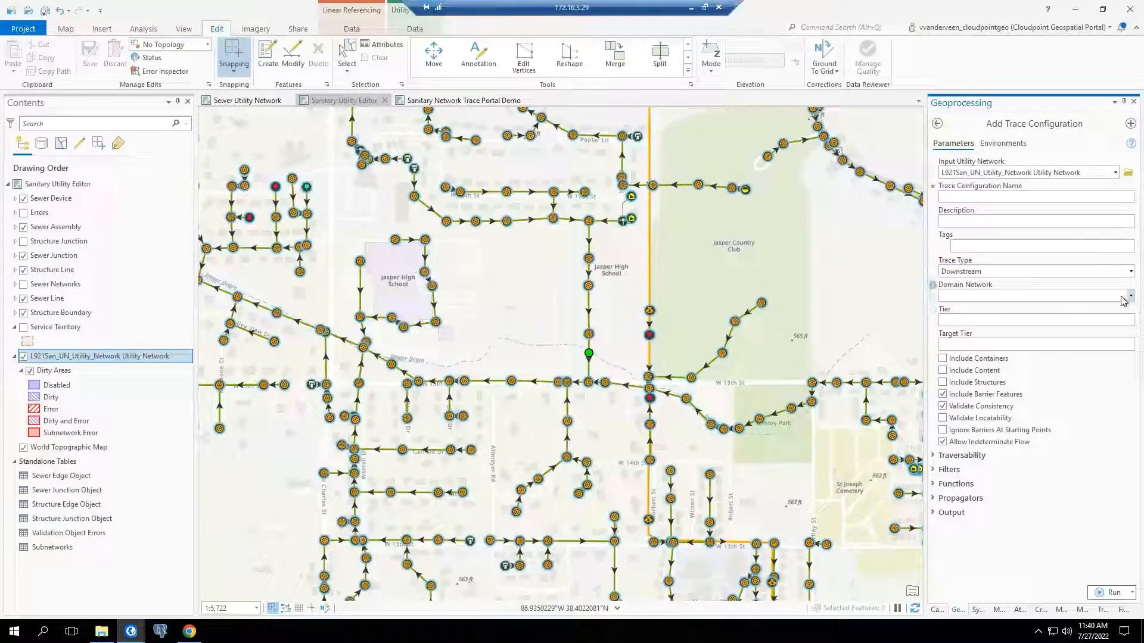
{"action": "left_click", "coordinate": [1108, 309]}
{"action": "left_click", "coordinate": [1130, 319]}
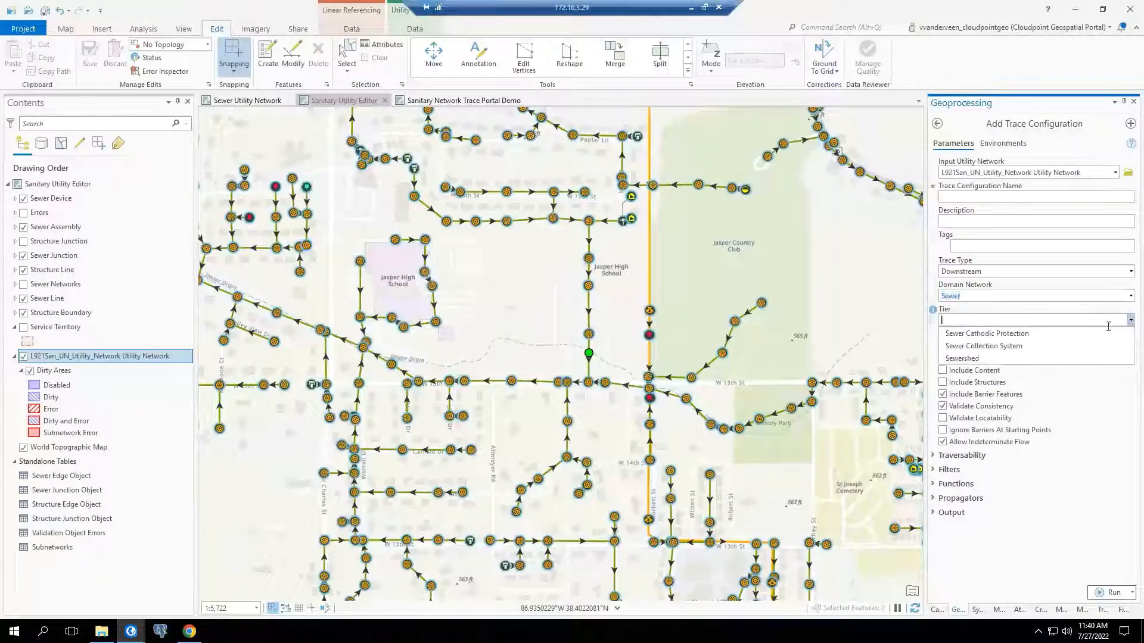
{"action": "left_click", "coordinate": [1007, 346]}
{"action": "left_click", "coordinate": [1130, 344]}
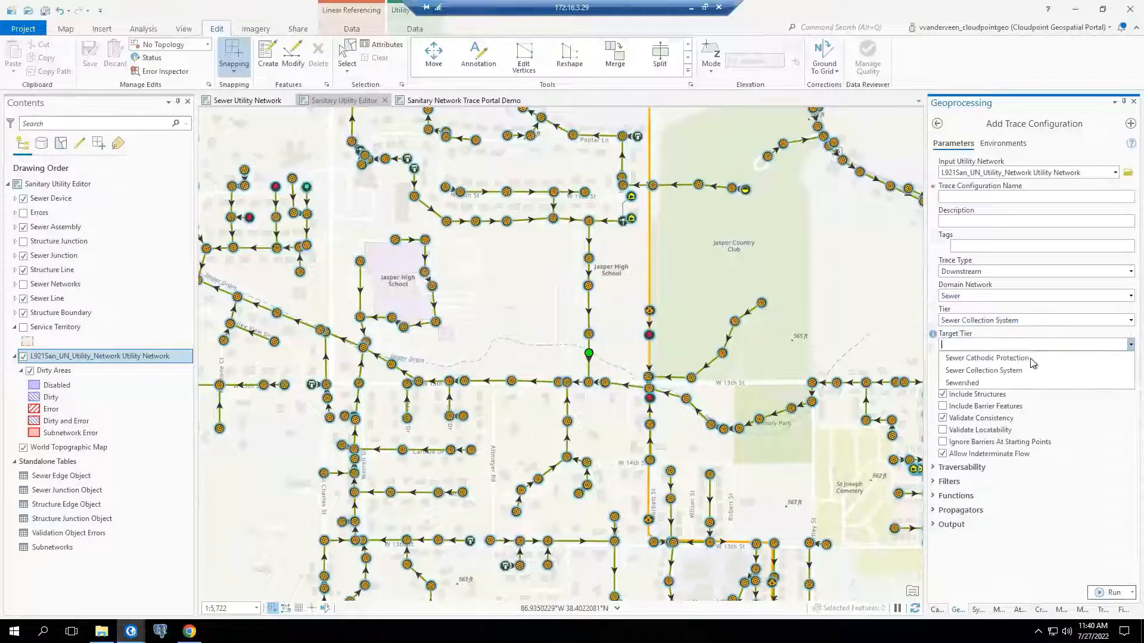
{"action": "left_click", "coordinate": [1010, 370]}
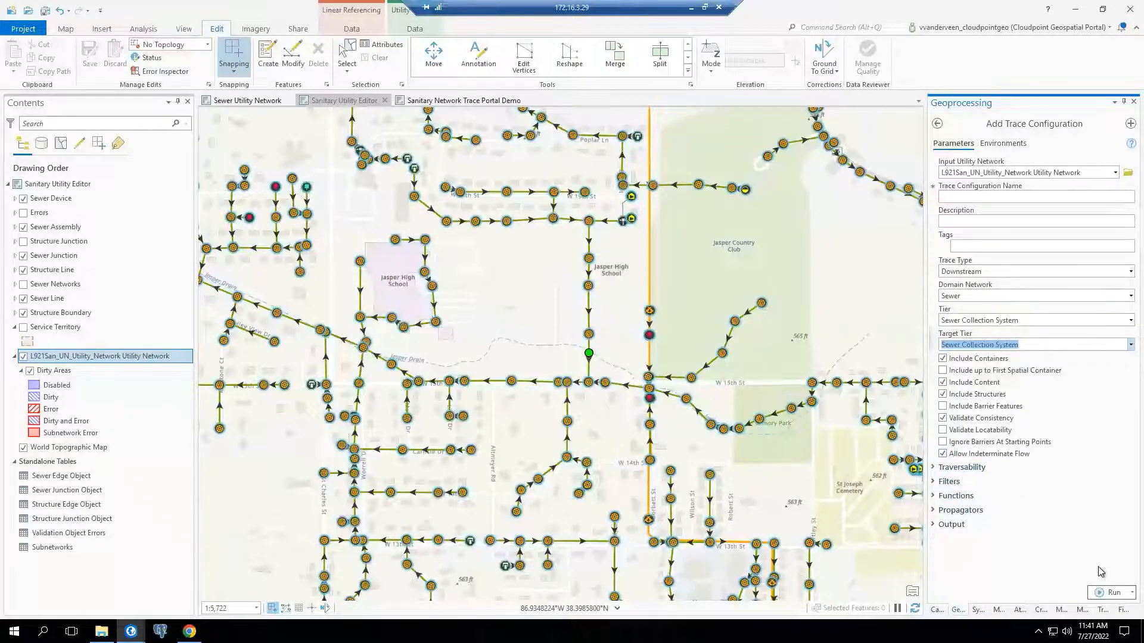
- Switch to the Sanitary Network Trace Portal Demo map
{"action": "left_click", "coordinate": [1099, 592]}
{"action": "left_click", "coordinate": [462, 100]}
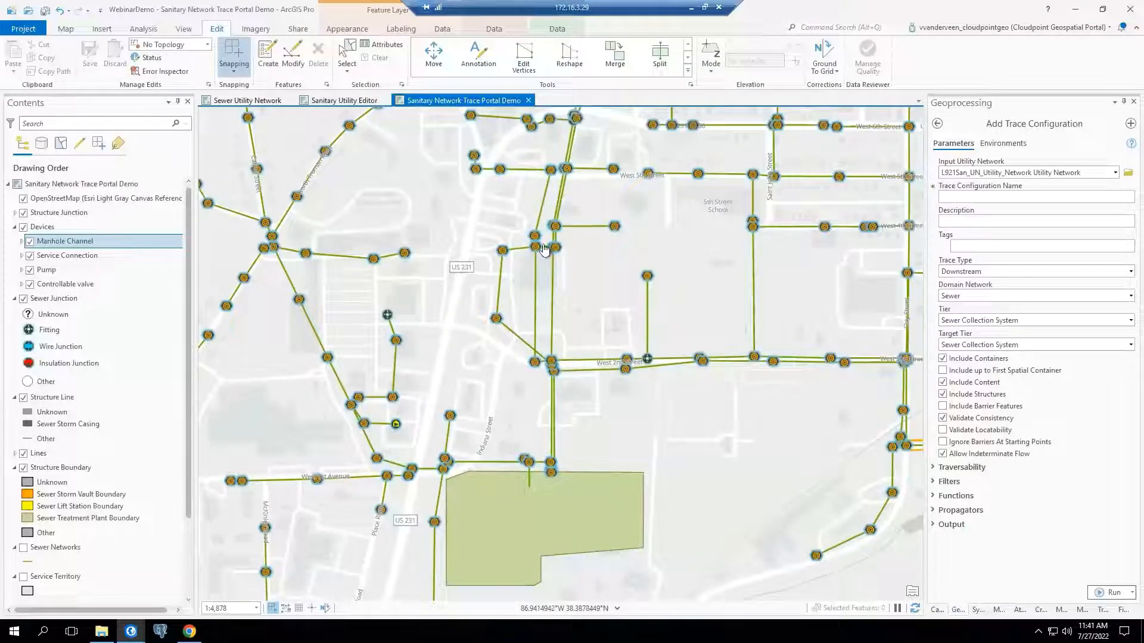
- Zoom out to the whole sewer network, look through the Manhole Channel symbology and collapse the Devices group layer
{"action": "scroll", "coordinate": [540, 372], "scroll_direction": "down", "scroll_amount": 3}
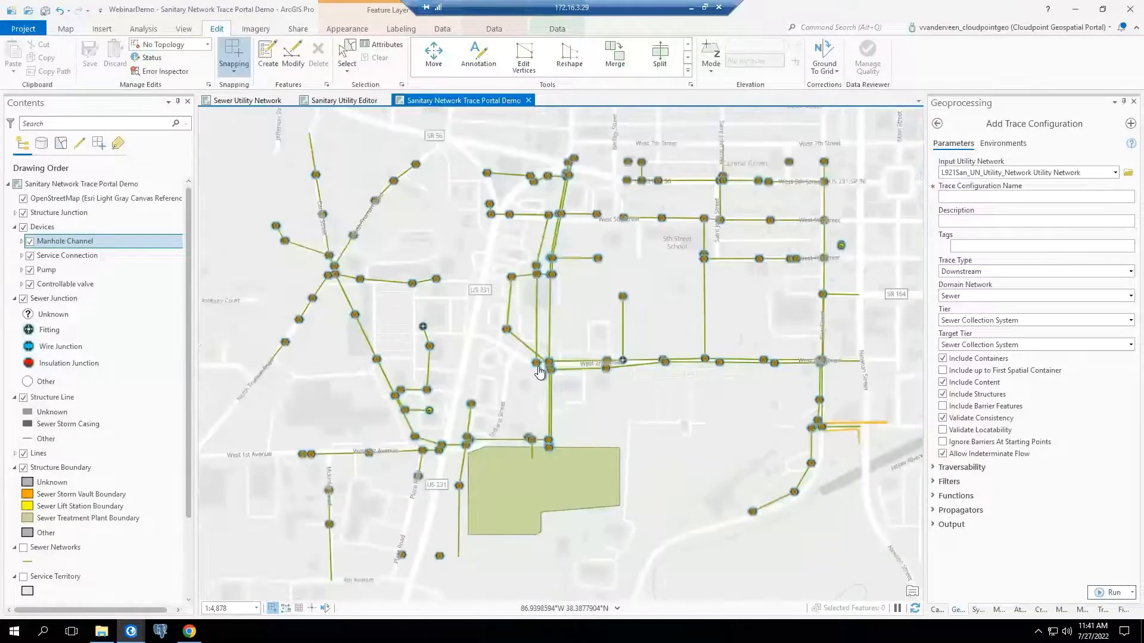
{"action": "scroll", "coordinate": [539, 374], "scroll_direction": "down", "scroll_amount": 2}
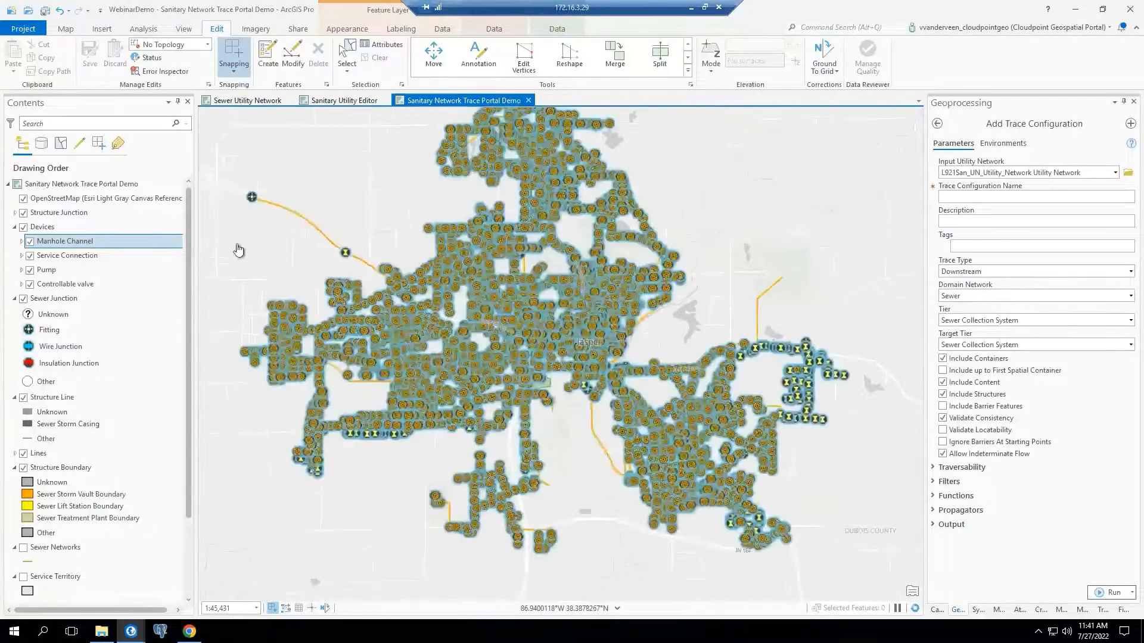
{"action": "left_click", "coordinate": [22, 241]}
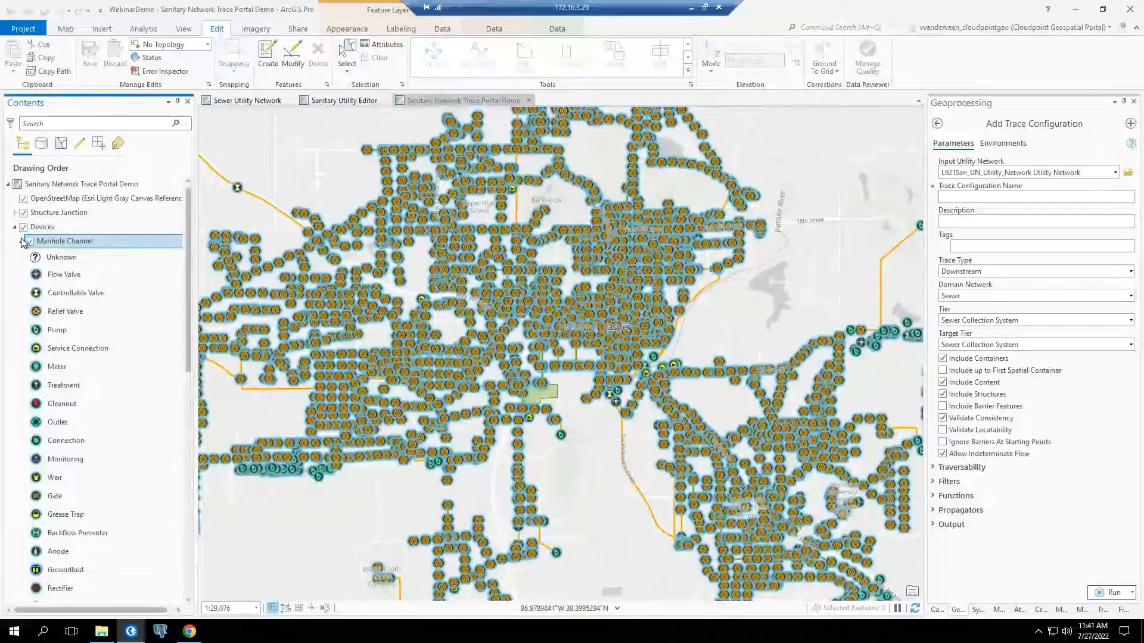
{"action": "left_click", "coordinate": [22, 242]}
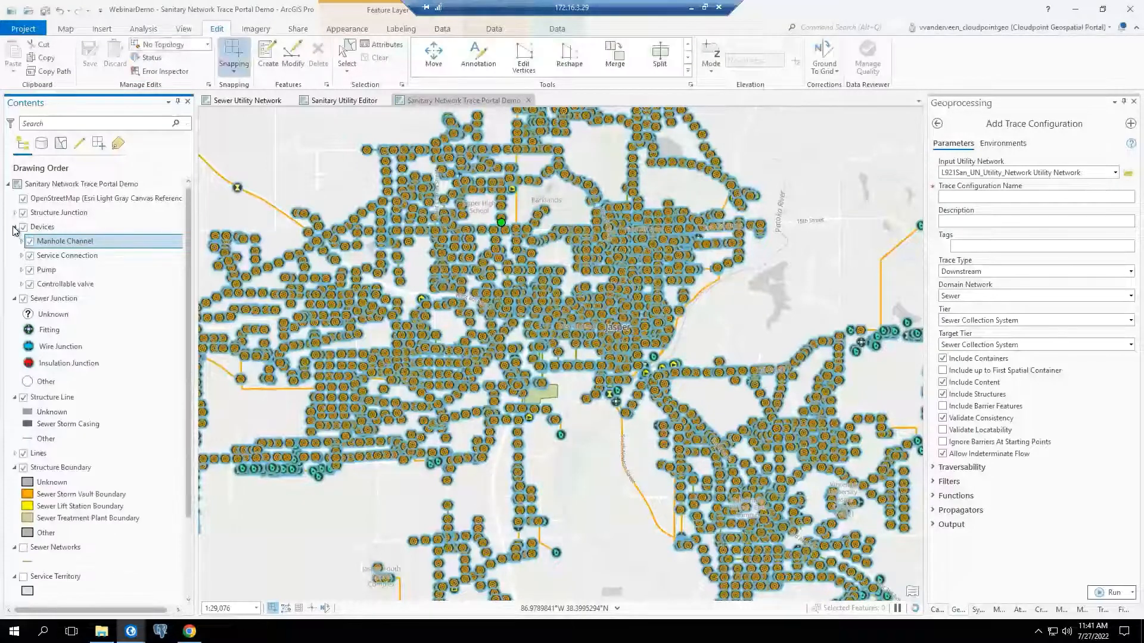
{"action": "left_click", "coordinate": [13, 228]}
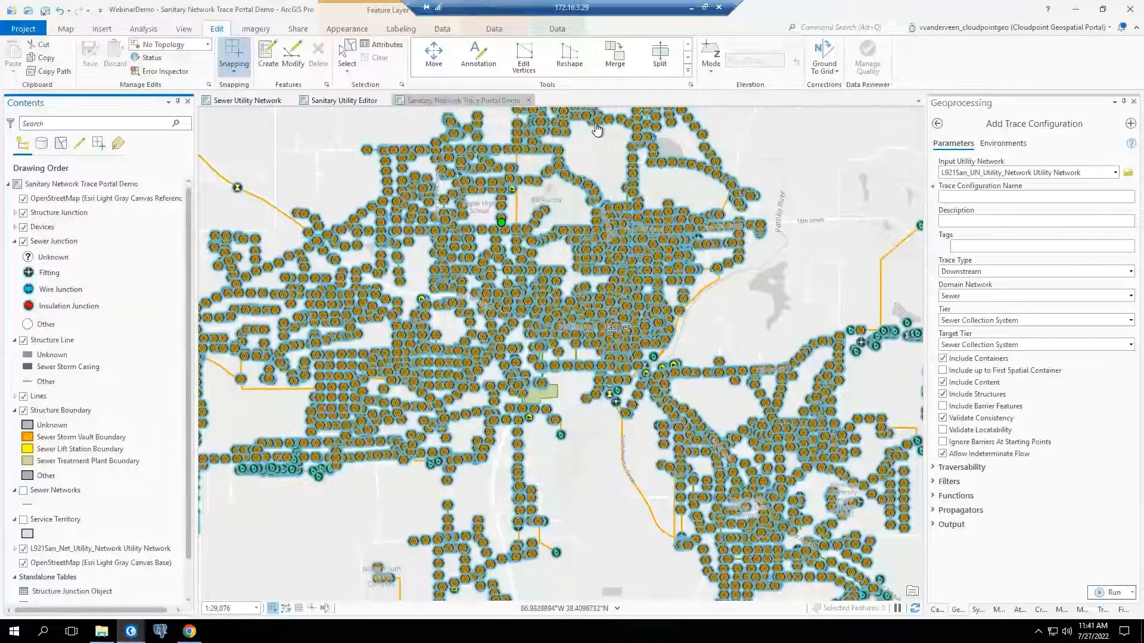
- Activate the downstream_demo trace configuration for sharing in the utility network's options
{"action": "left_click", "coordinate": [689, 85]}
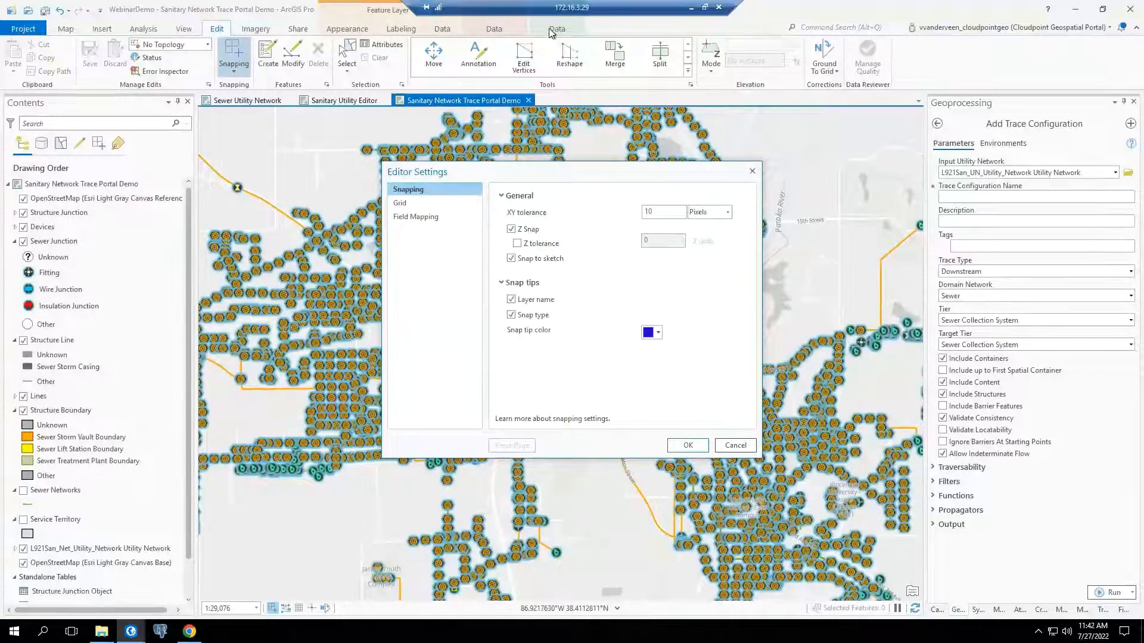
{"action": "left_click", "coordinate": [735, 445]}
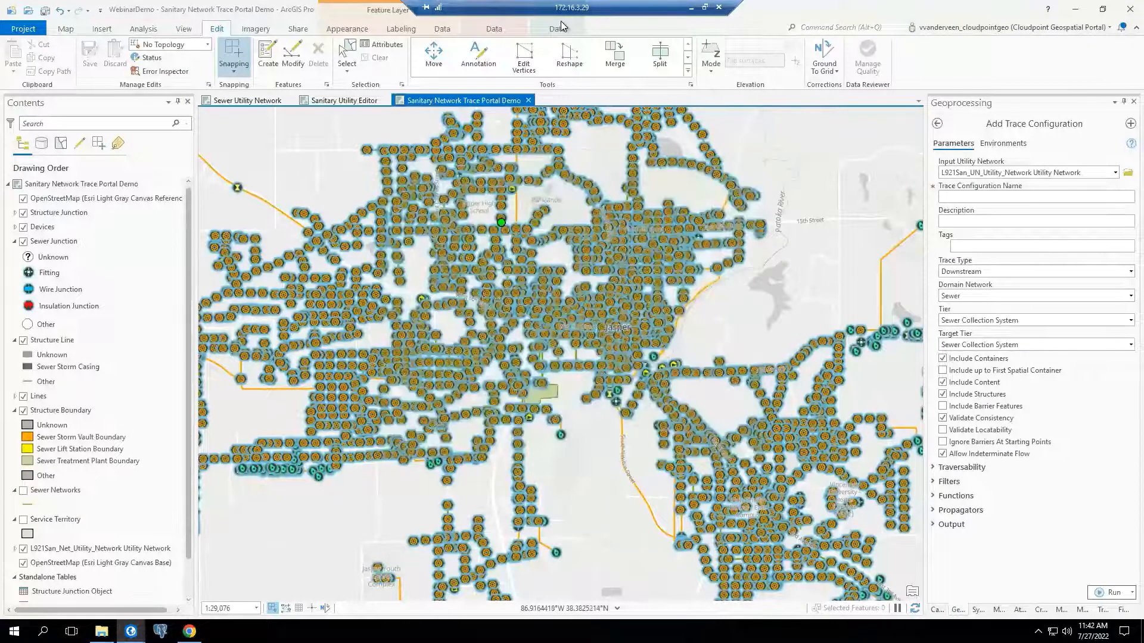
{"action": "left_click", "coordinate": [557, 29]}
{"action": "left_click", "coordinate": [544, 84]}
{"action": "left_click", "coordinate": [377, 220]}
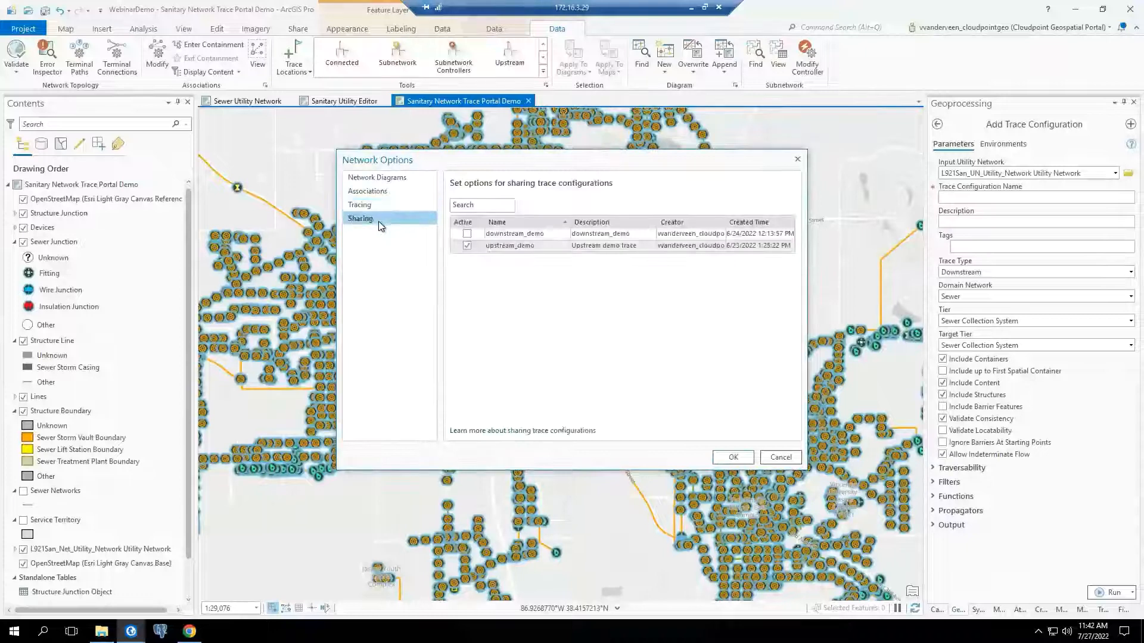
{"action": "left_click", "coordinate": [512, 246]}
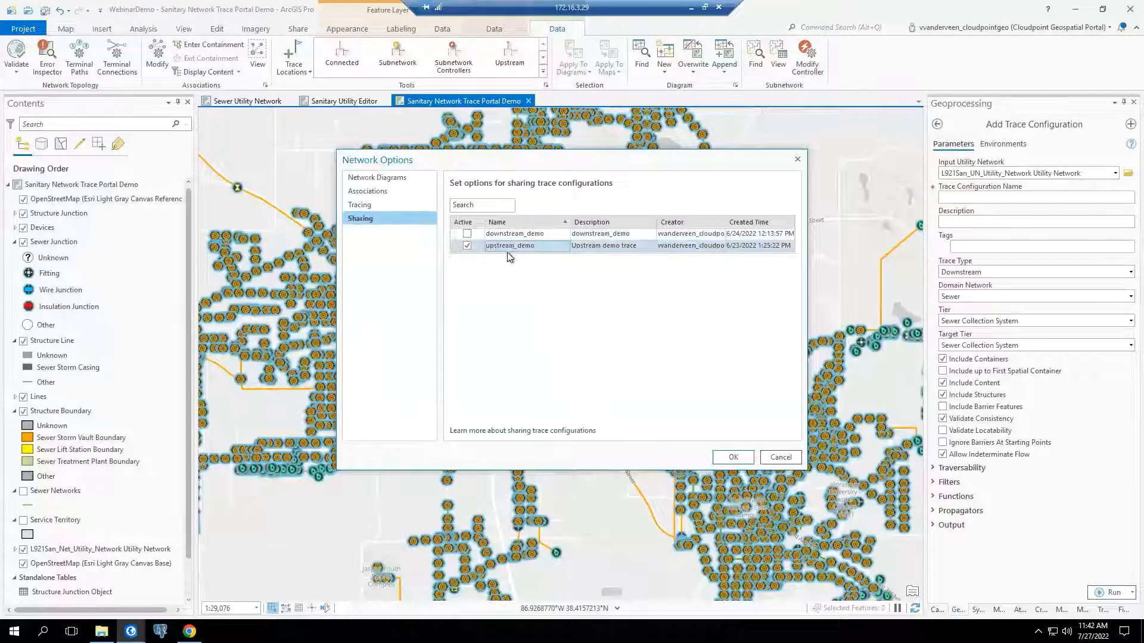
{"action": "left_click", "coordinate": [467, 233]}
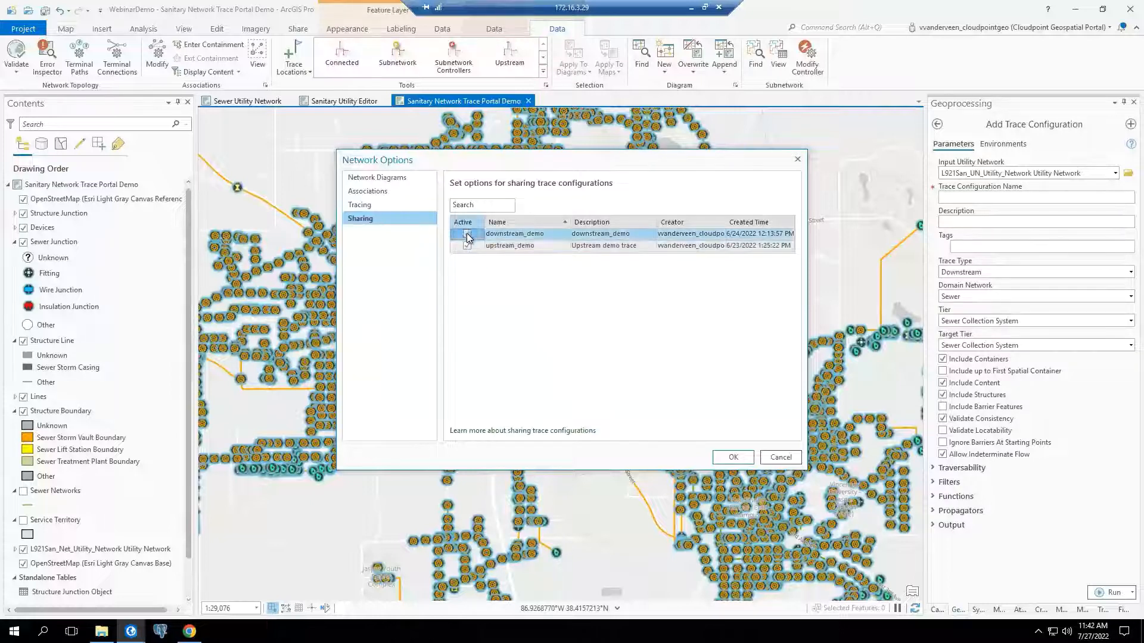
{"action": "left_click", "coordinate": [734, 457]}
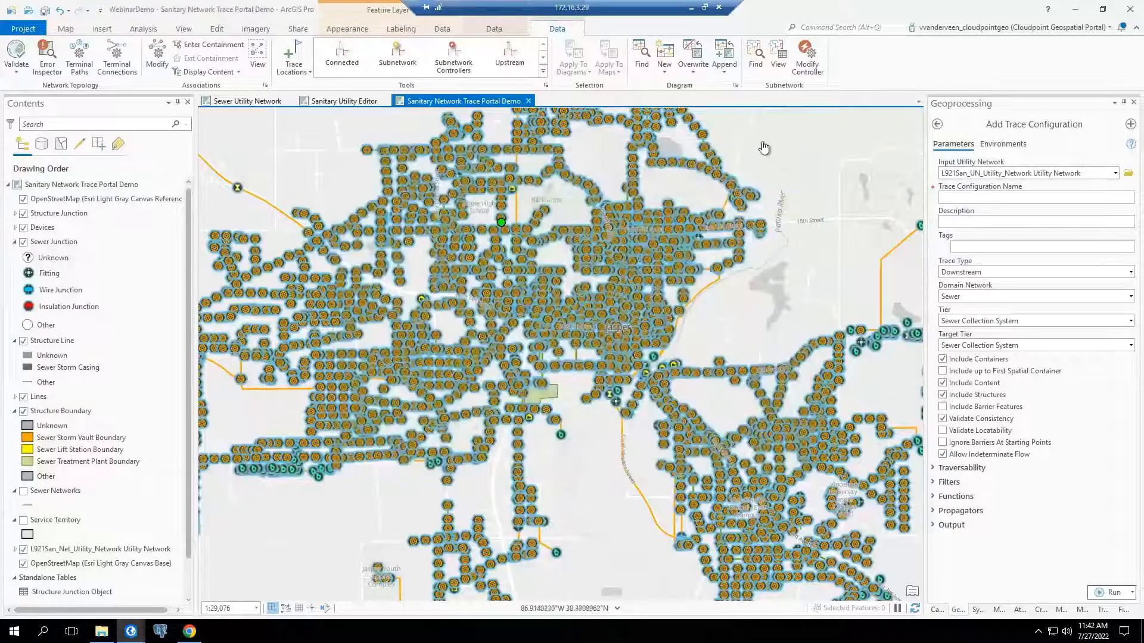
- Bring up the command for sharing the Sanitary Network Trace Portal Demo map as a new web map
{"action": "left_click", "coordinate": [296, 31]}
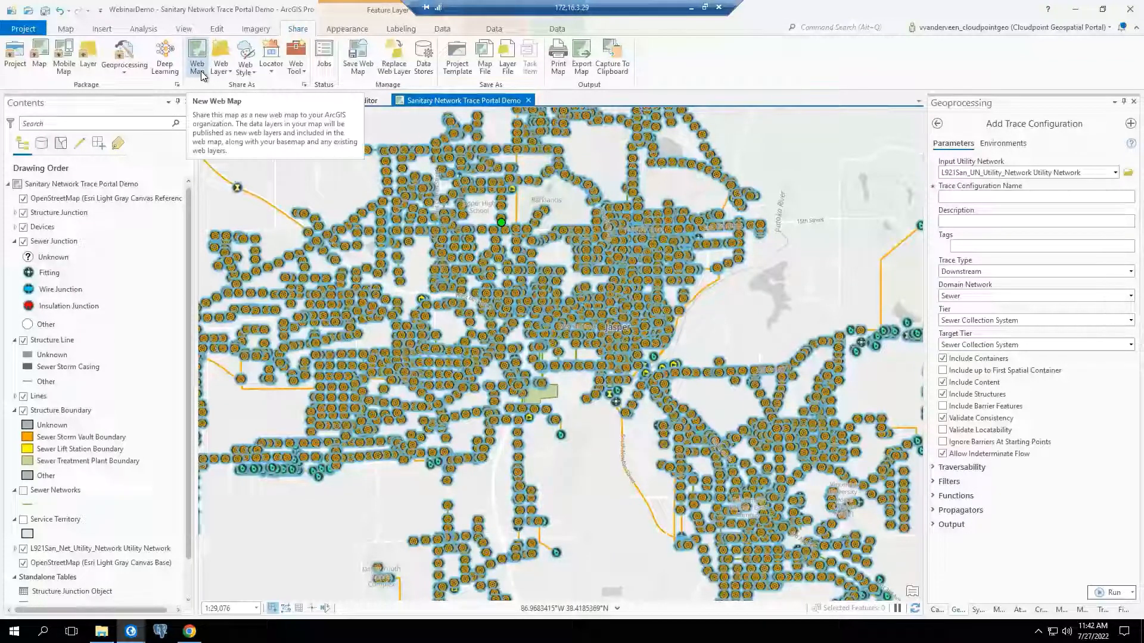
{"action": "left_click", "coordinate": [196, 65]}
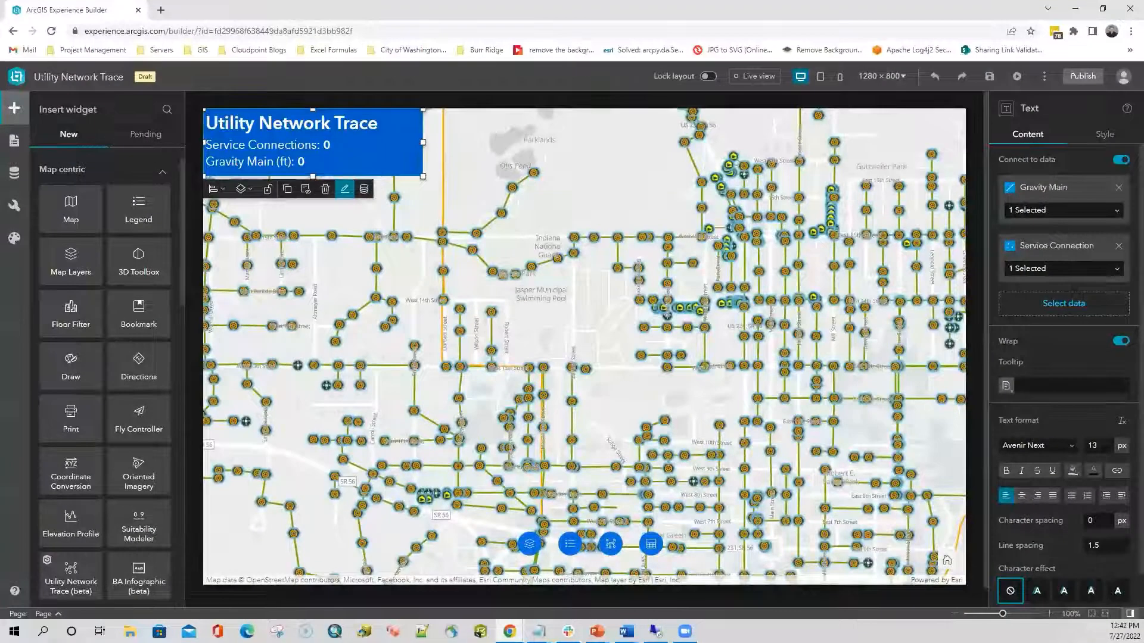
- Inspect the Utility Network Trace app's preview, then its map widget and the data-connected text widget in ArcGIS Experience Builder
{"action": "left_click_drag", "start_coordinate": [1132, 14], "coordinate": [483, 29]}
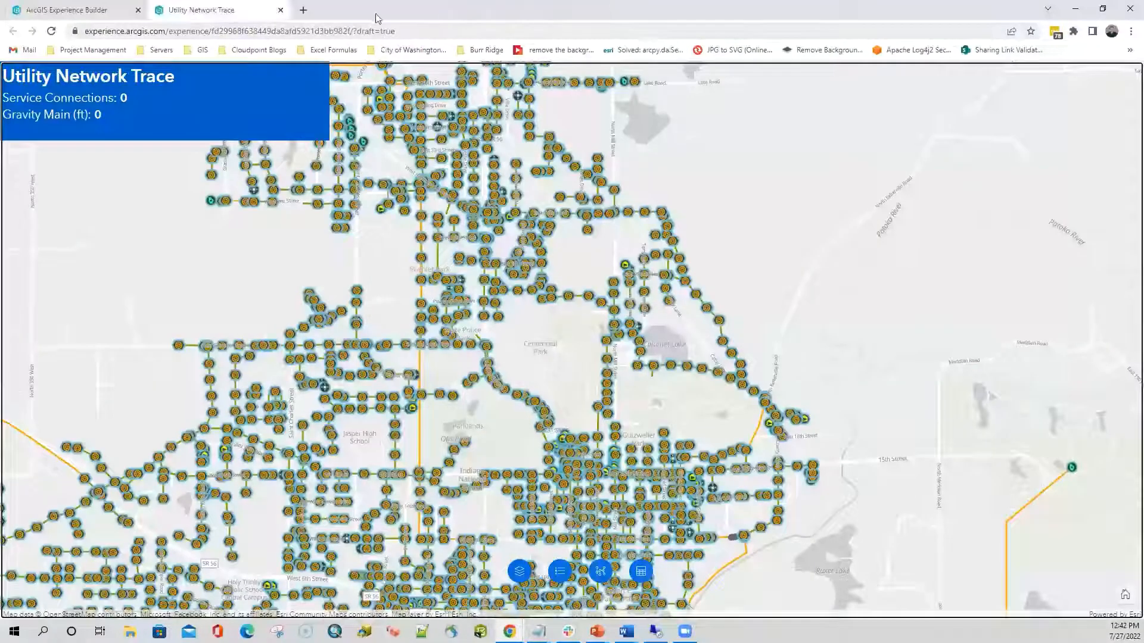
{"action": "left_click", "coordinate": [89, 12]}
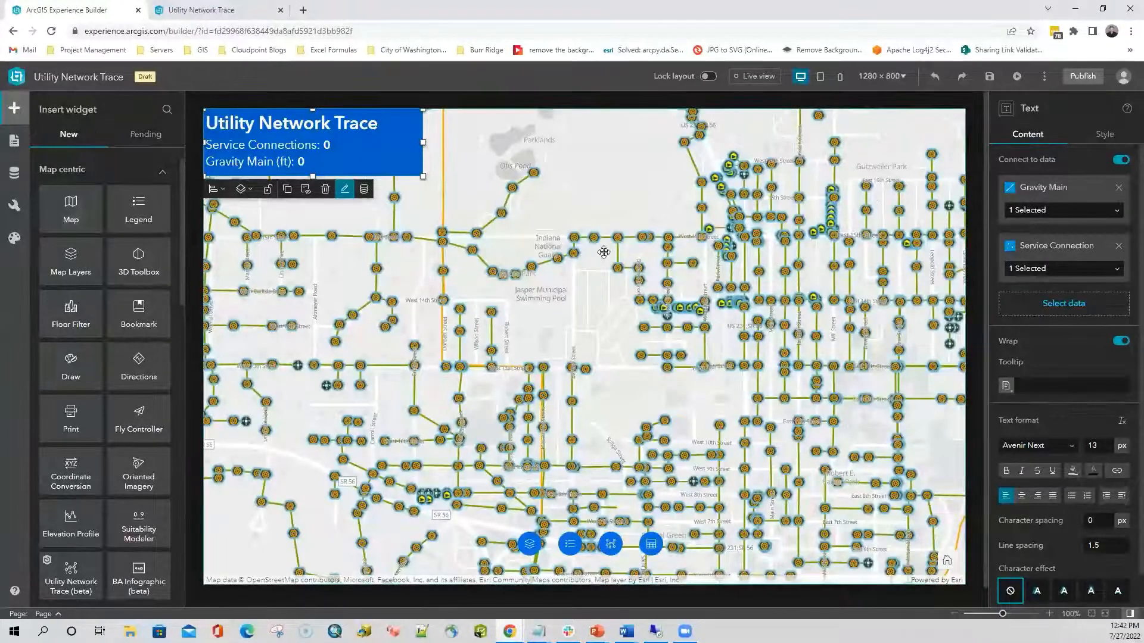
{"action": "left_click", "coordinate": [628, 242]}
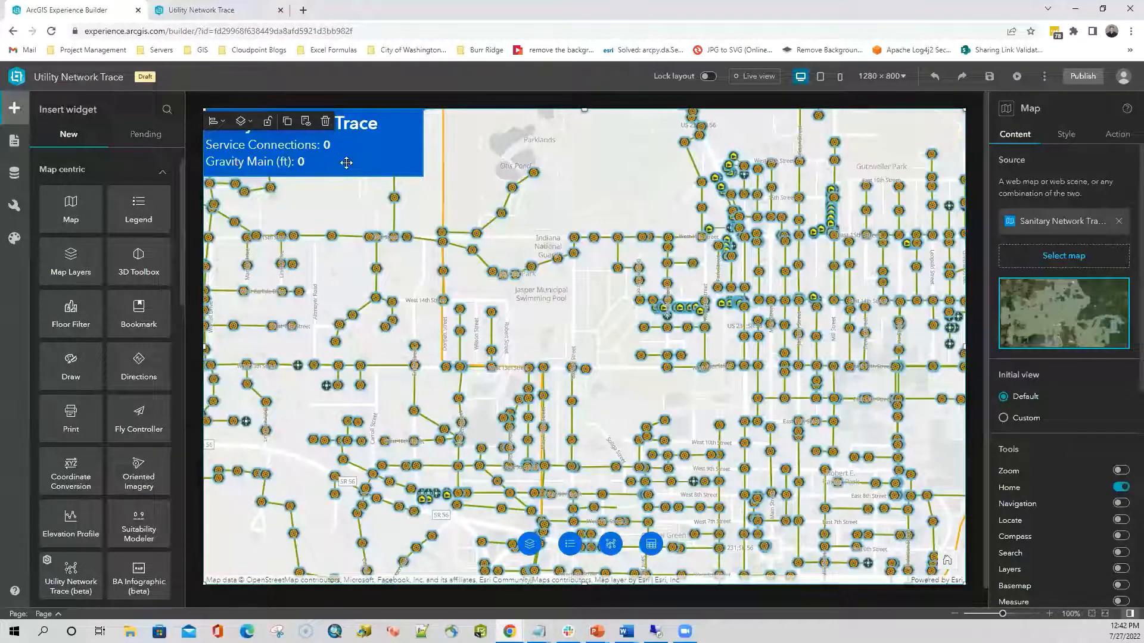
{"action": "left_click", "coordinate": [289, 145]}
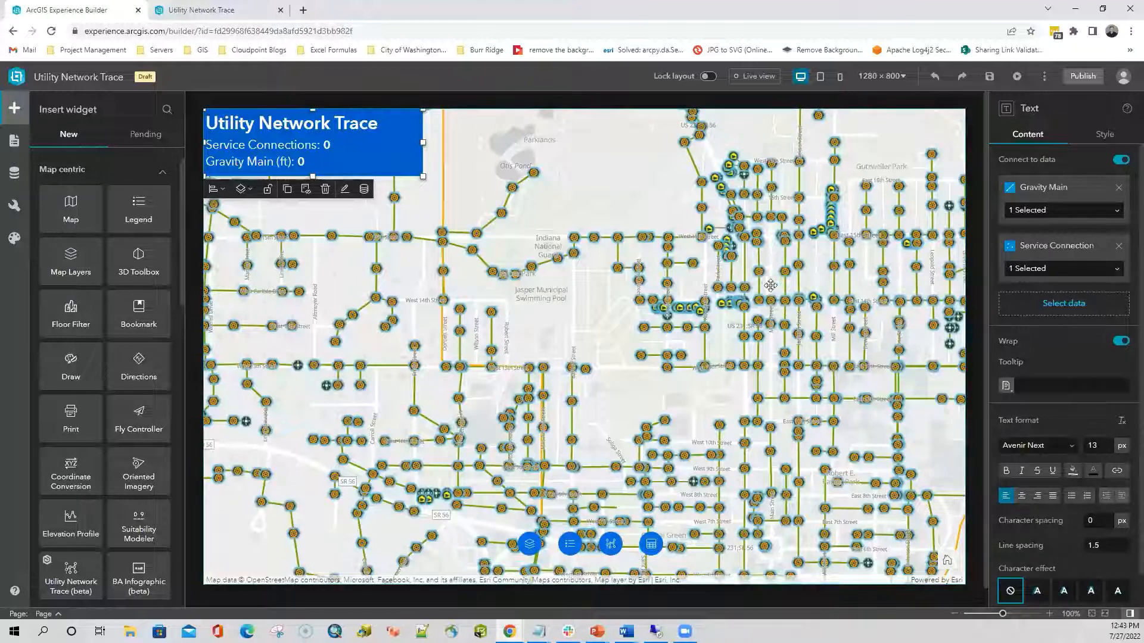
- Open the Utility Network Trace widget in the app preview and choose upstream_demo as its trace type
{"action": "left_click", "coordinate": [198, 11]}
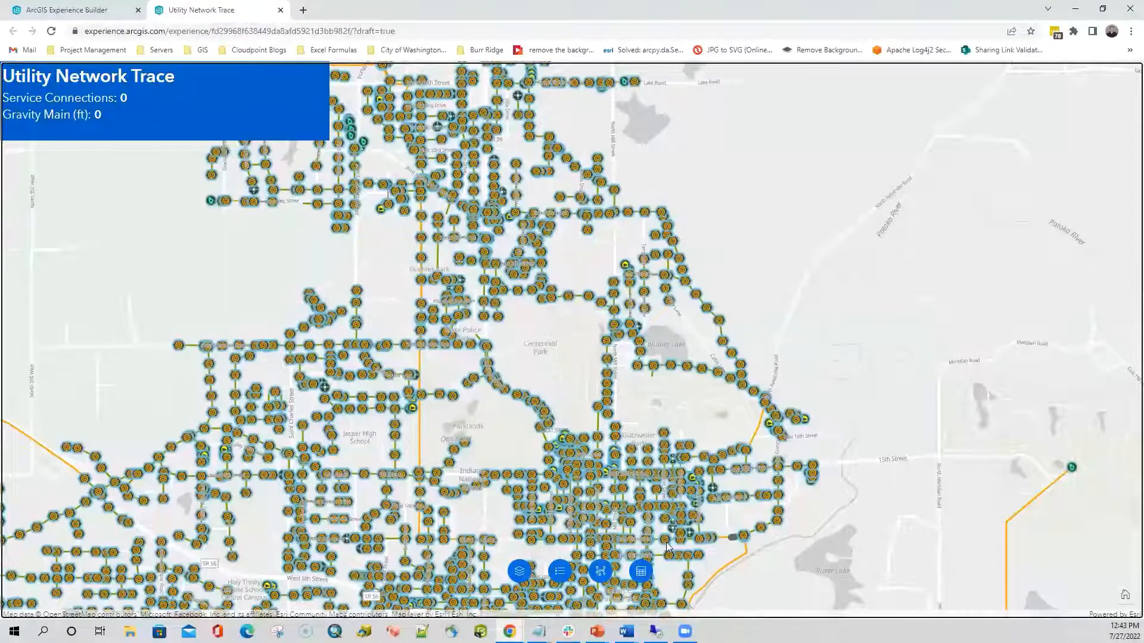
{"action": "left_click", "coordinate": [600, 572]}
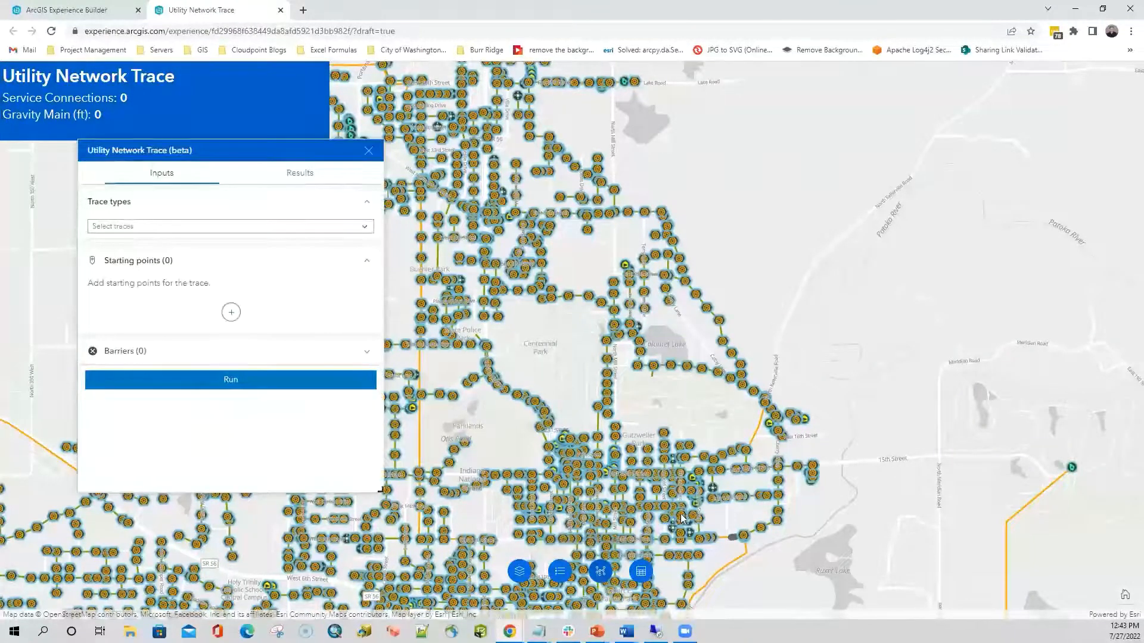
{"action": "scroll", "coordinate": [605, 497], "scroll_direction": "up", "scroll_amount": 2}
{"action": "scroll", "coordinate": [609, 436], "scroll_direction": "up", "scroll_amount": 4}
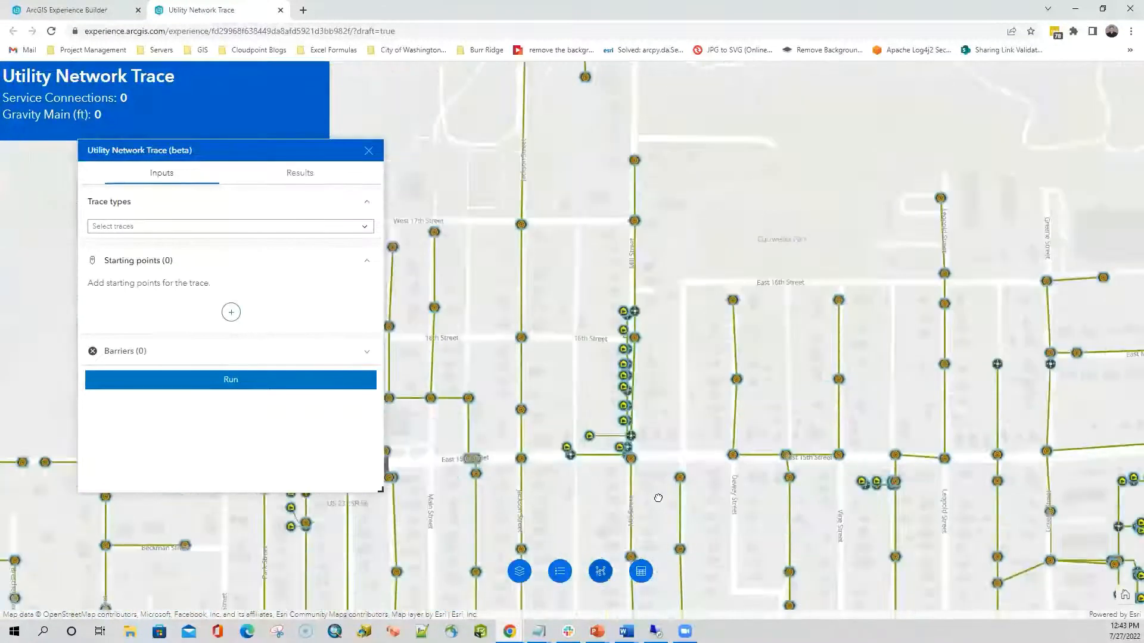
{"action": "left_click", "coordinate": [364, 229]}
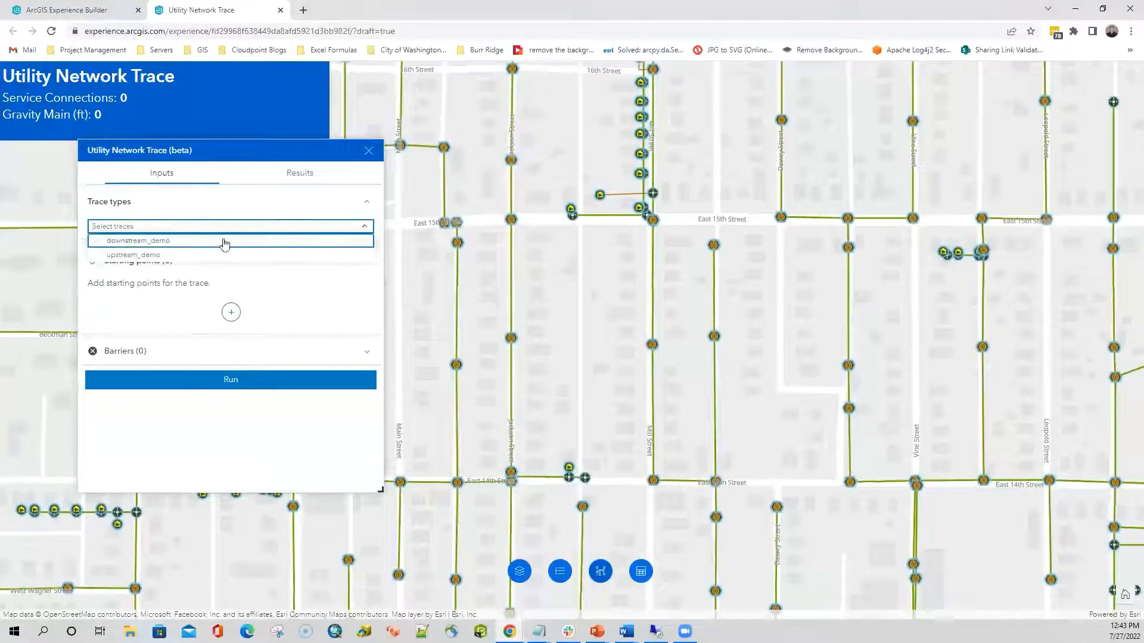
{"action": "left_click", "coordinate": [149, 255]}
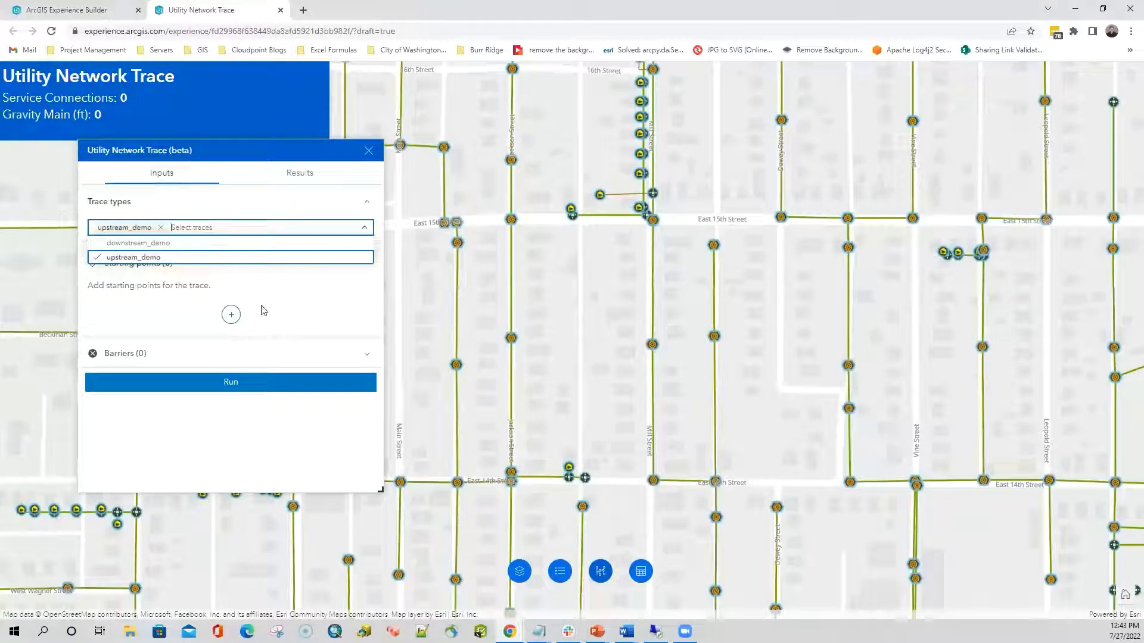
- Add a starting point on the Mill Street sewer main between East 14th and East 15th Street and run the trace
{"action": "left_click", "coordinate": [231, 314]}
{"action": "left_click", "coordinate": [651, 401]}
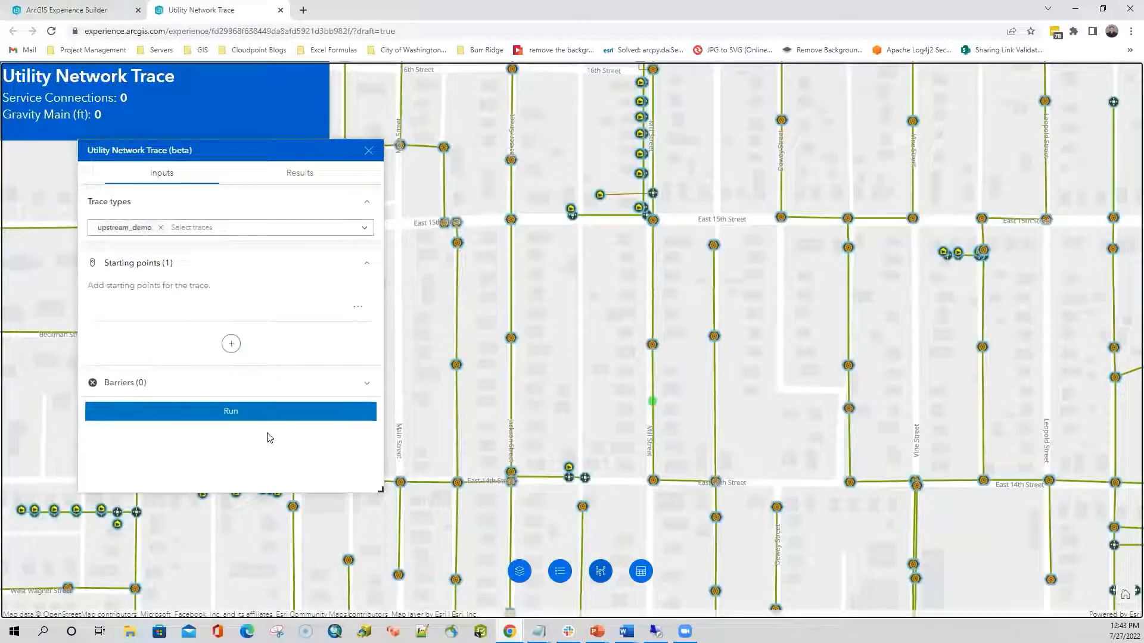
{"action": "left_click", "coordinate": [262, 415]}
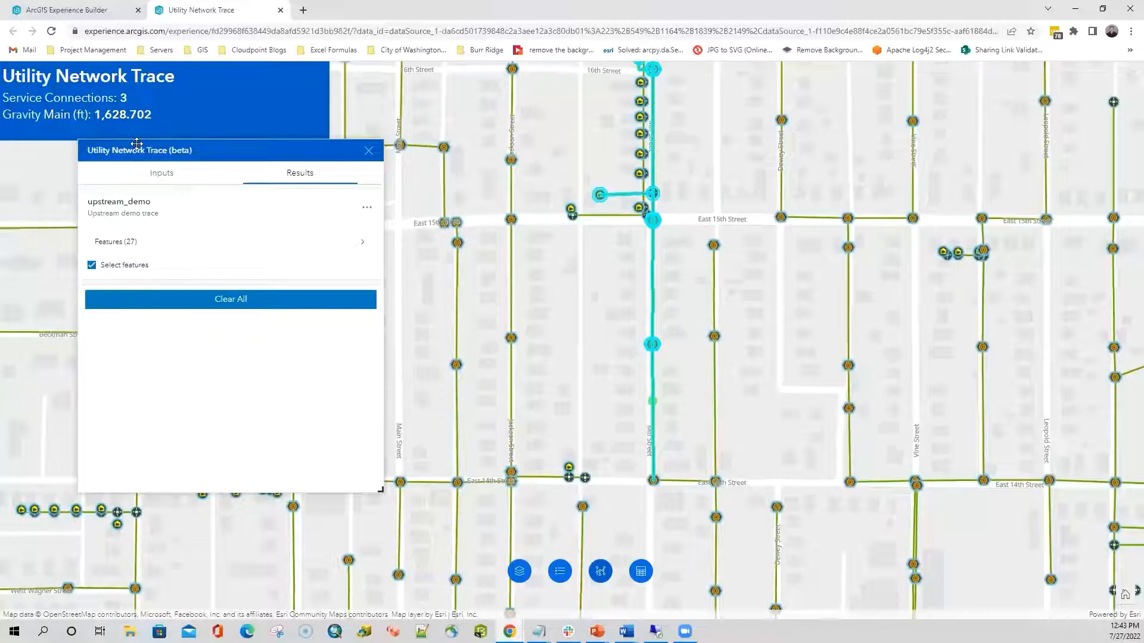
- Open the manhole results under Sewer Storm Vault and set their display attribute to the manhole identifier instead of Object ID
{"action": "left_click", "coordinate": [231, 244]}
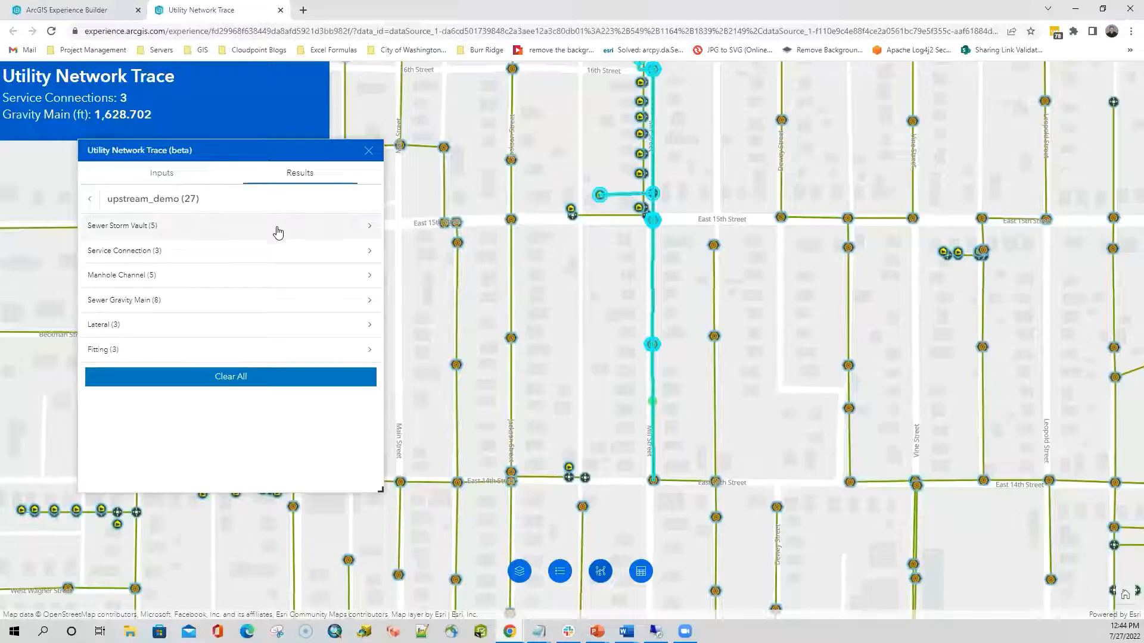
{"action": "left_click", "coordinate": [359, 226]}
{"action": "left_click", "coordinate": [352, 228]}
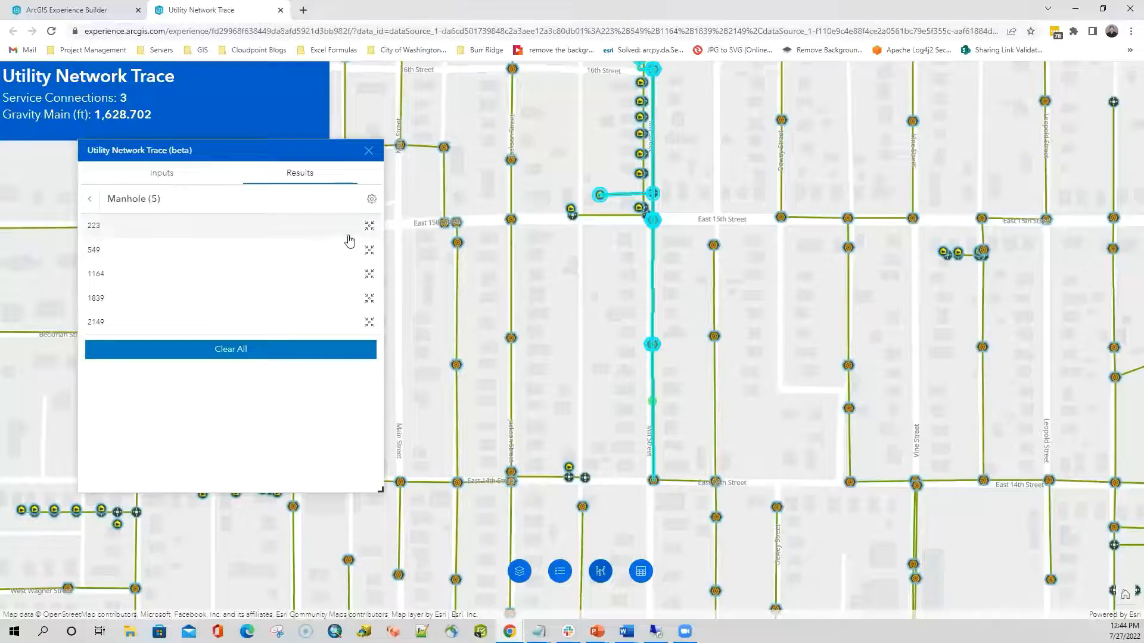
{"action": "left_click", "coordinate": [371, 199]}
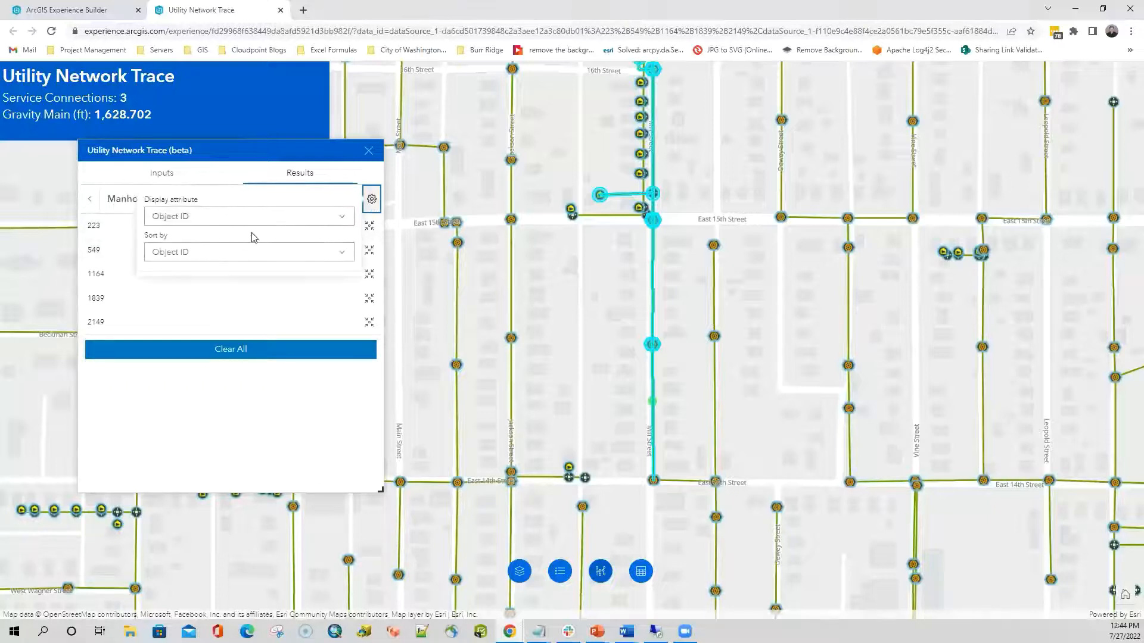
{"action": "left_click", "coordinate": [342, 216]}
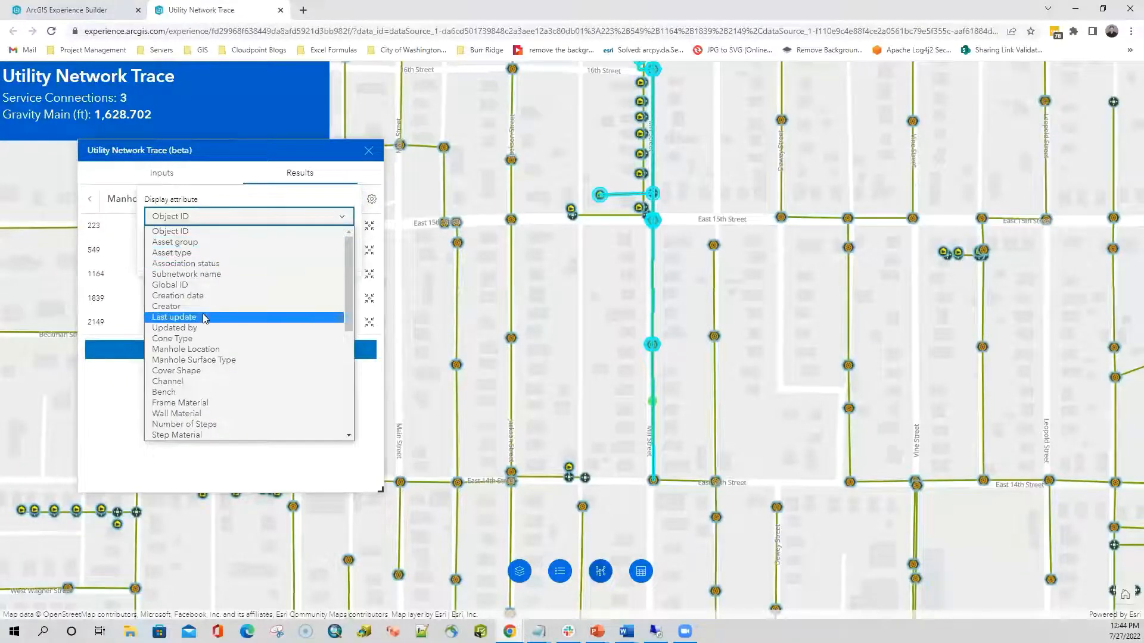
{"action": "scroll", "coordinate": [195, 395], "scroll_direction": "down", "scroll_amount": 4}
{"action": "left_click", "coordinate": [195, 389]}
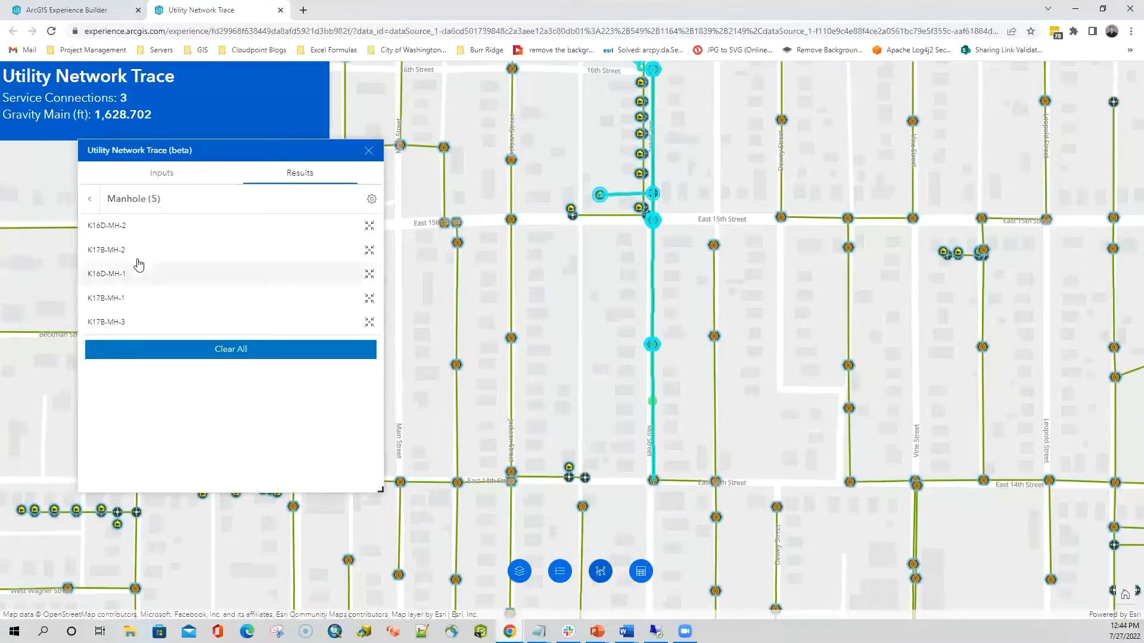